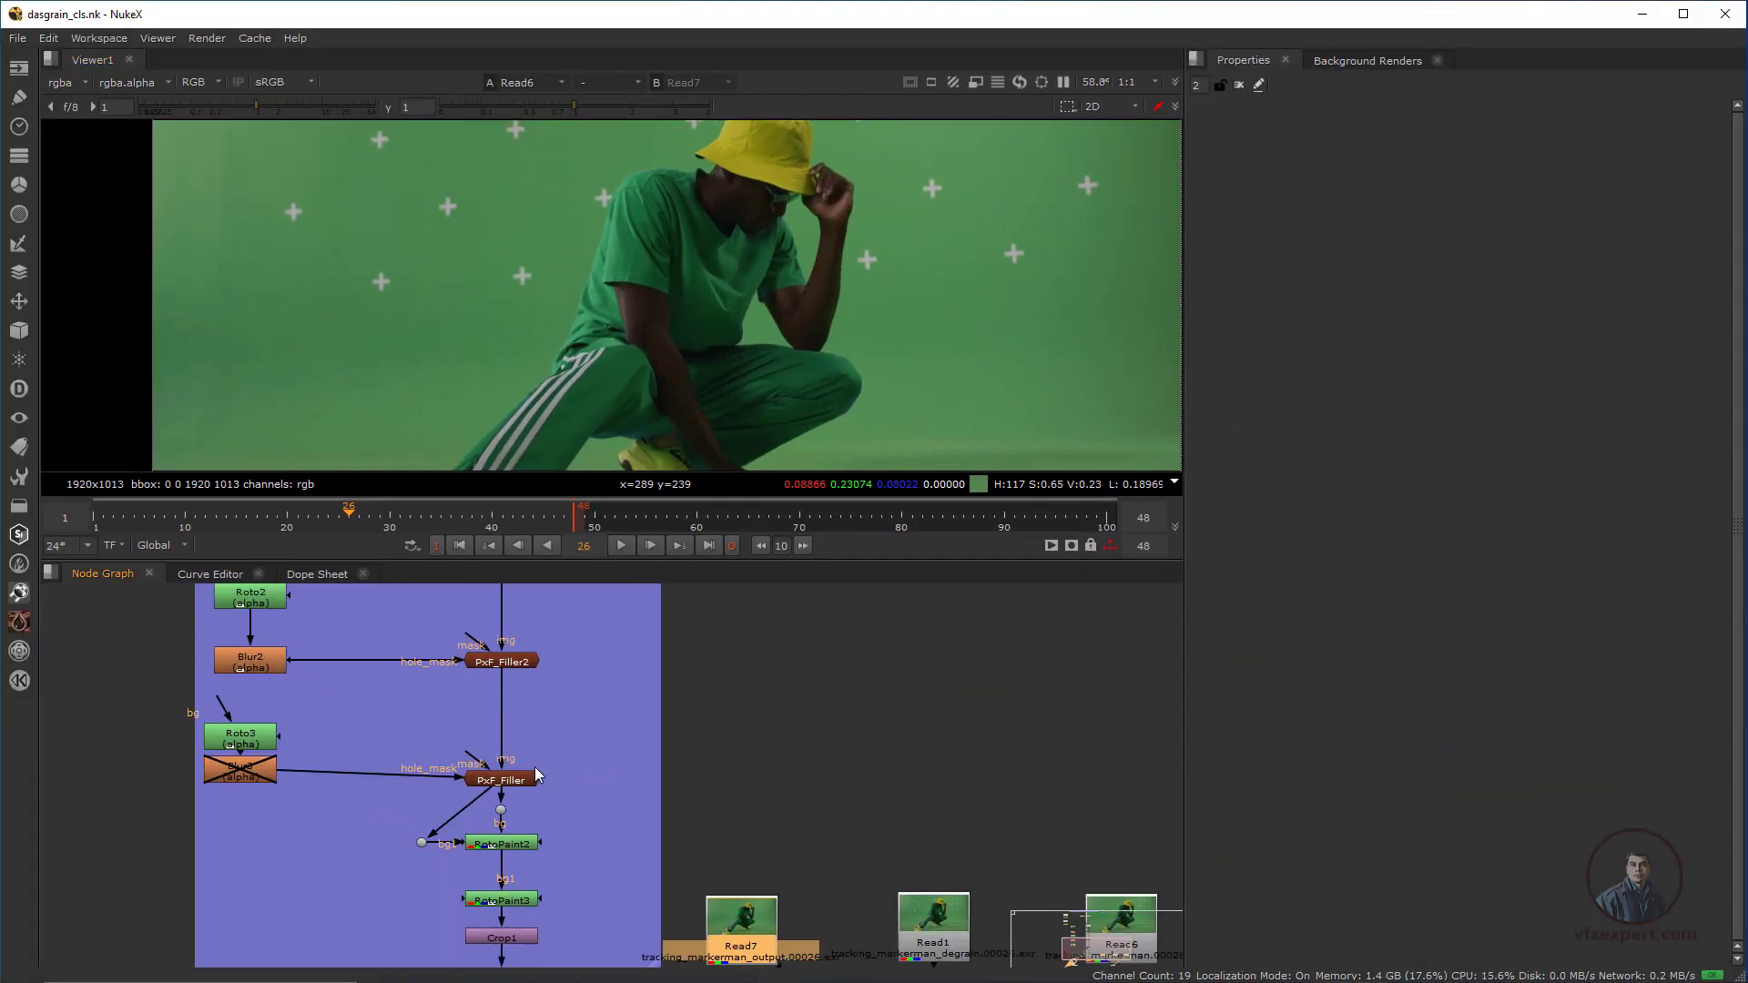
Display the original plate Read3, located beside the Cleanup work backdrop, in the viewer
middle_click_drag(535, 767, 662, 946)
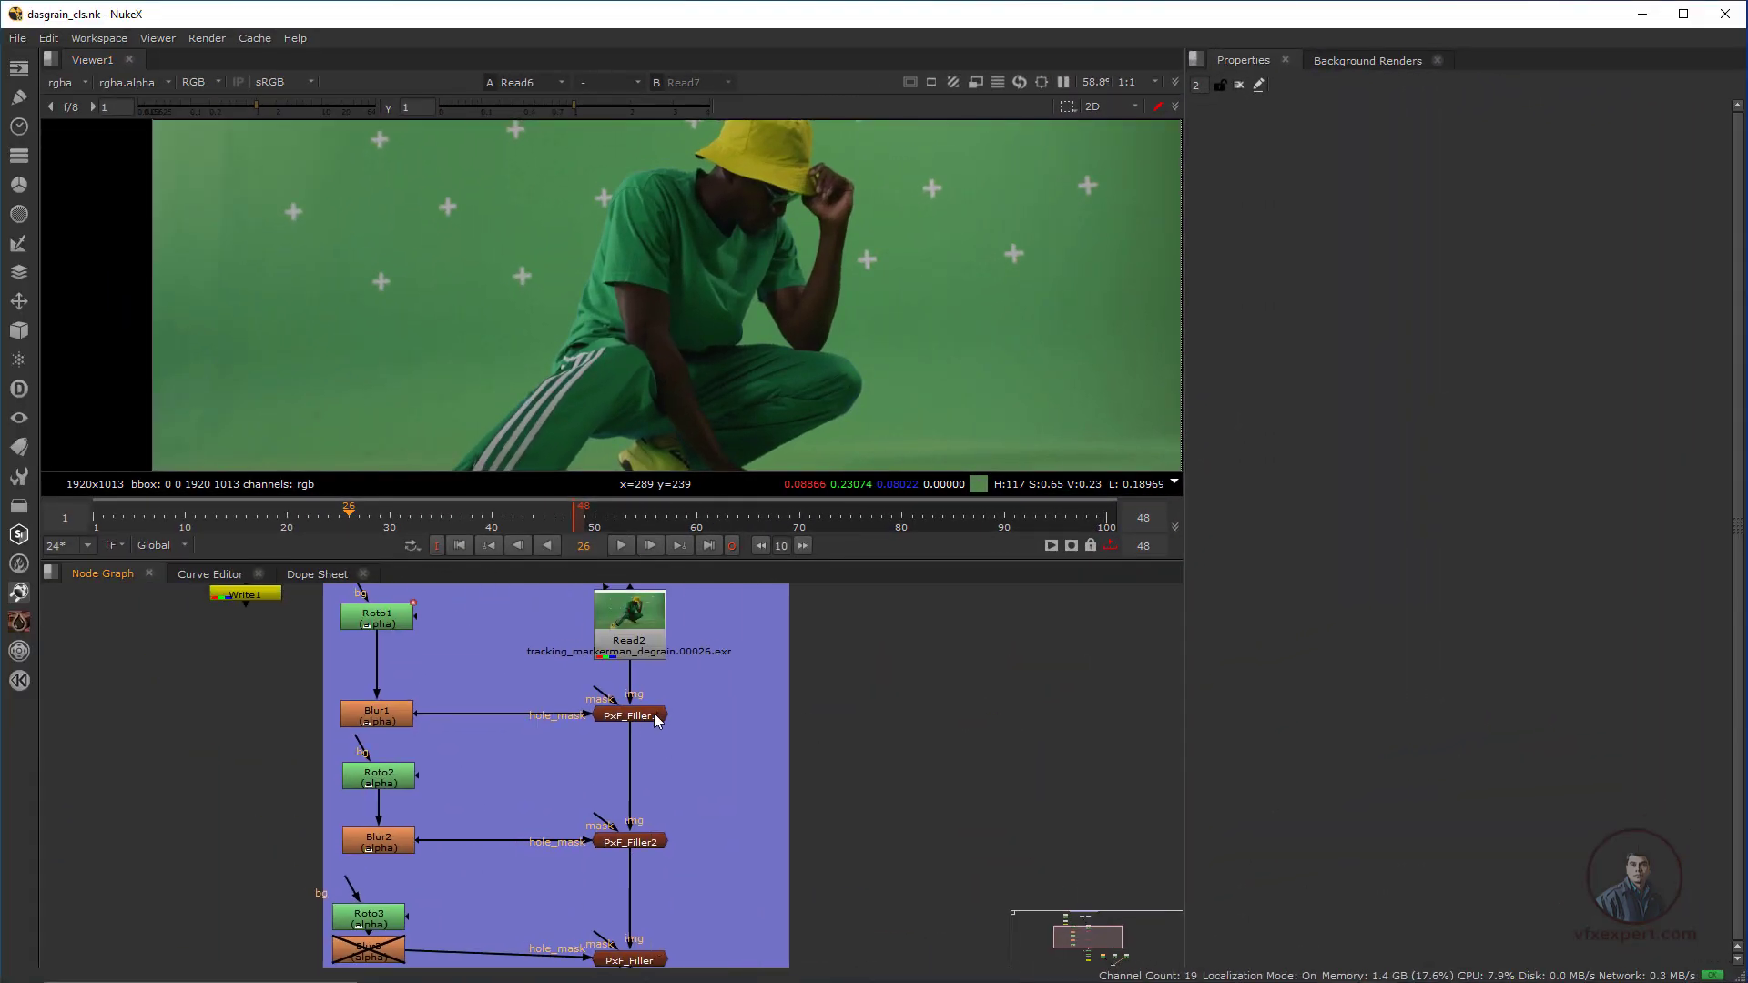
mouse_move(654, 713)
middle_mouse_down()
mouse_move(619, 781)
mouse_move(659, 924)
middle_mouse_up()
left_click(258, 649)
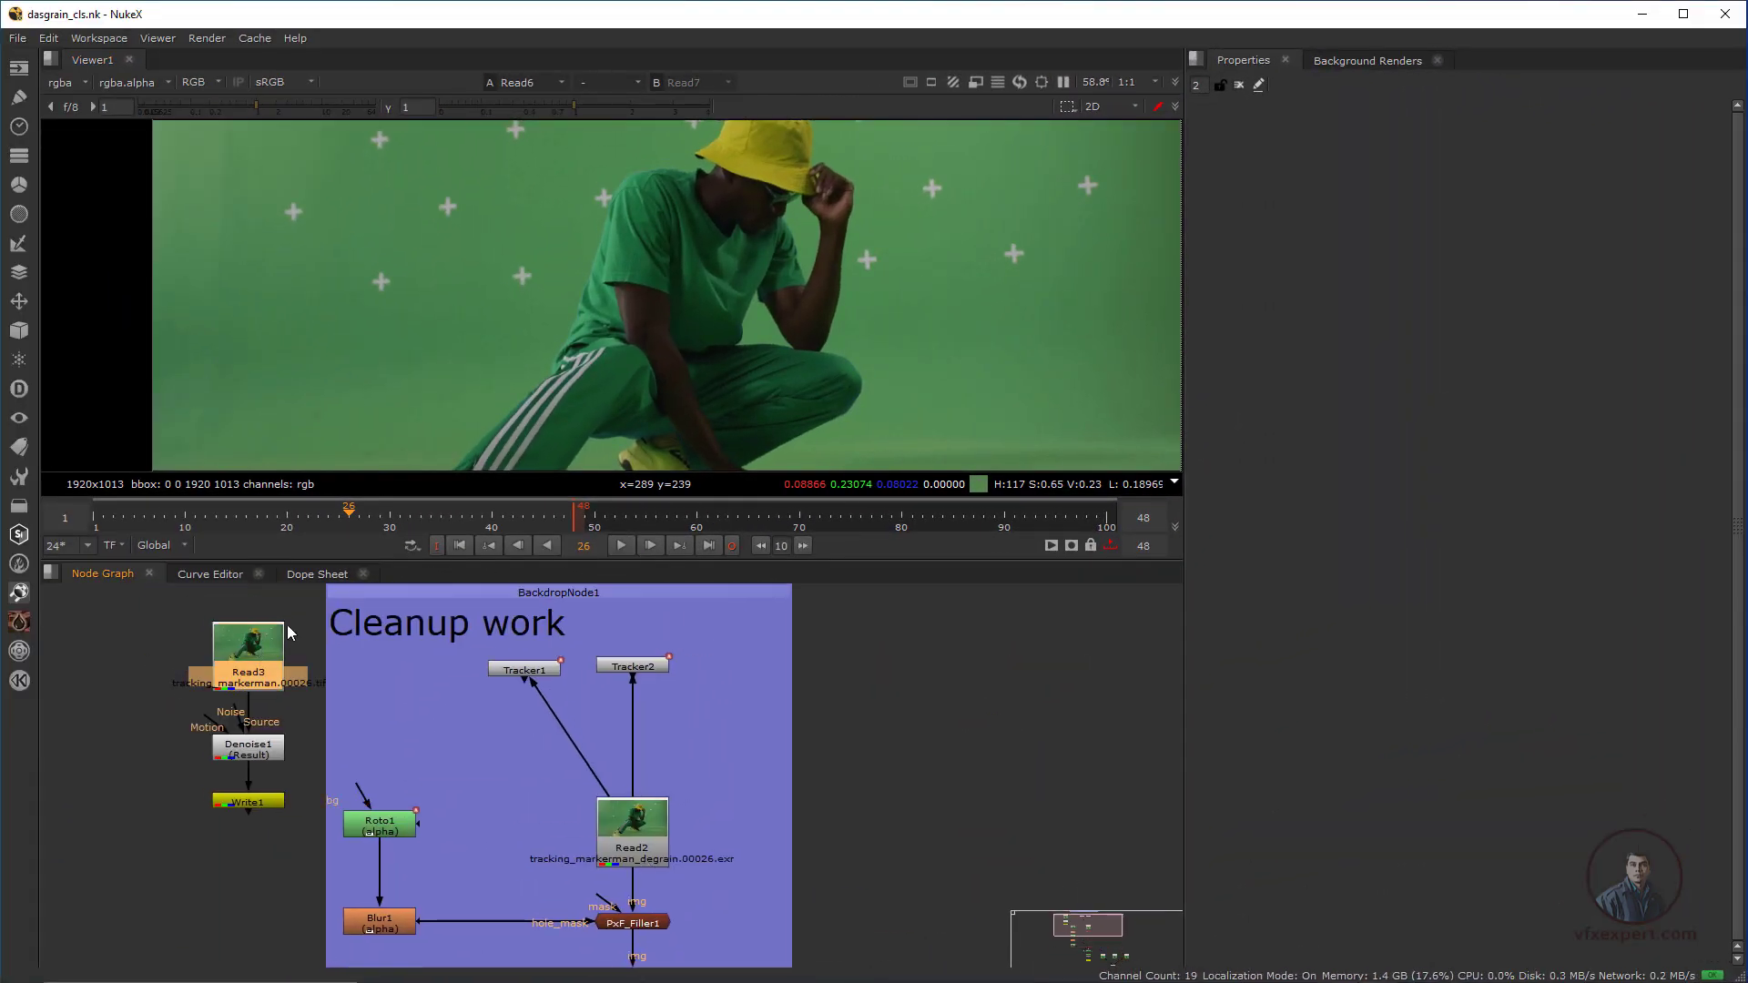
key("1")
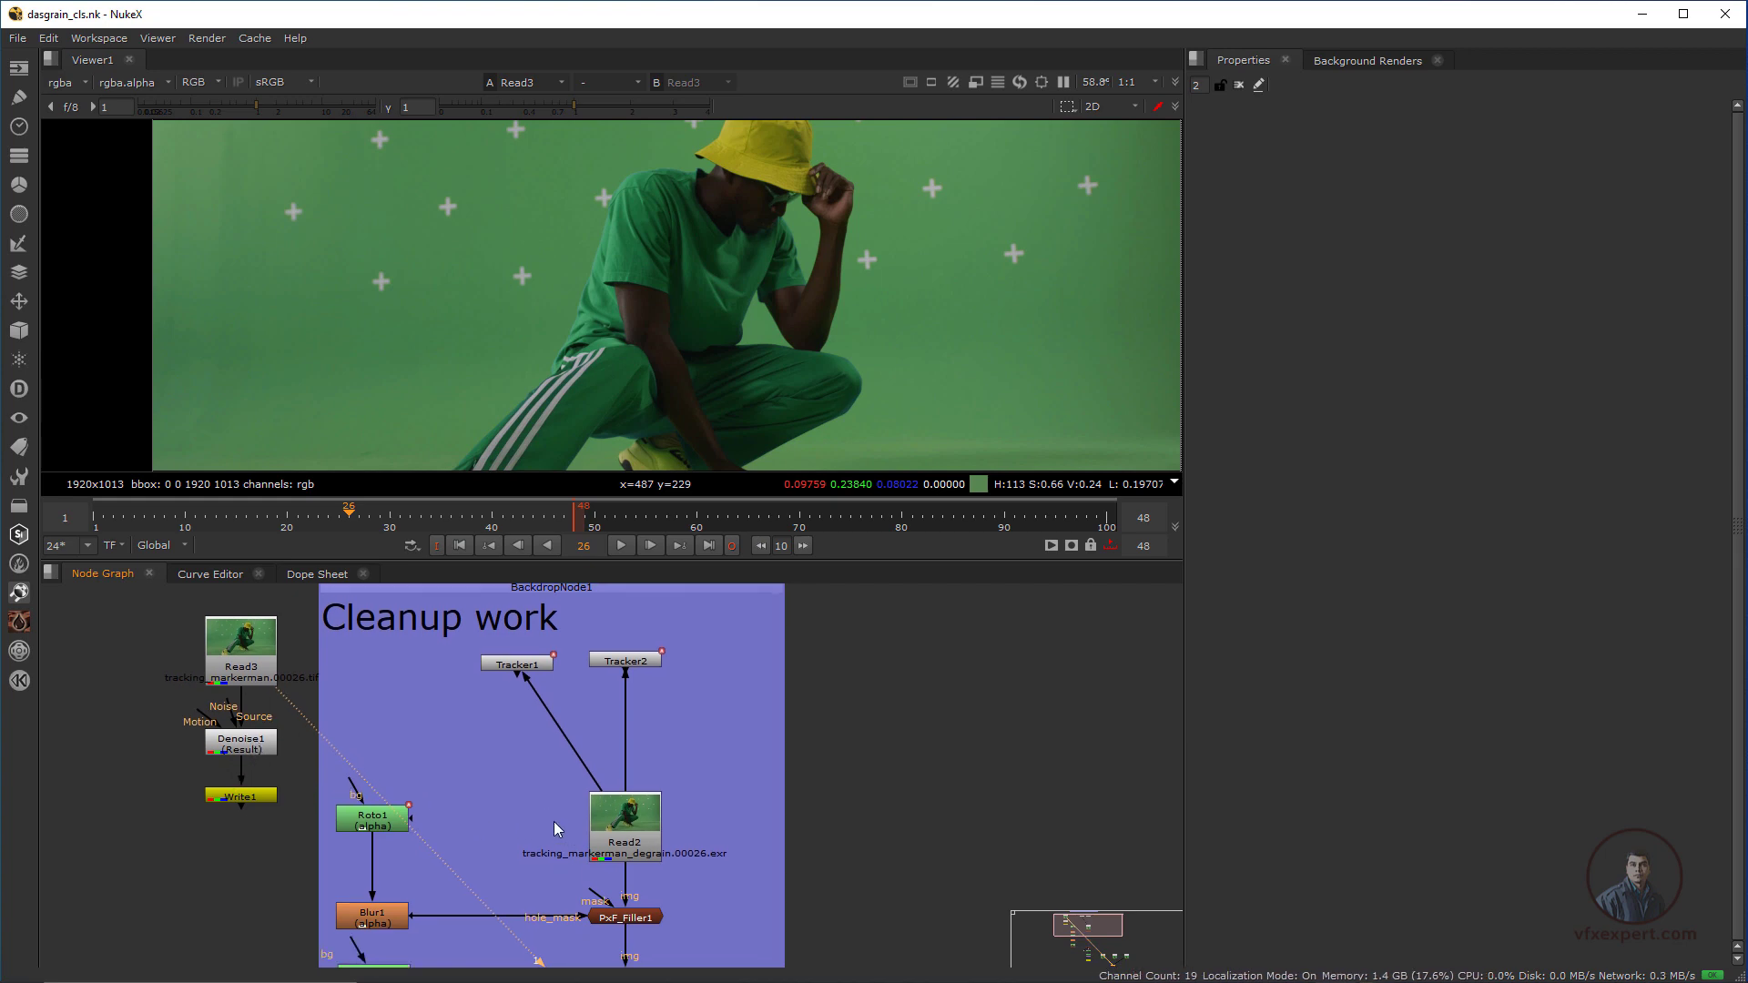
Display the degrained plate Read2 from the Cleanup work backdrop in the viewer
middle_click_drag(554, 822, 479, 668)
left_click(535, 662)
key("1")
Display the result of the marker cleanup at the Crop1 node in the viewer
middle_click_drag(407, 824, 448, 709)
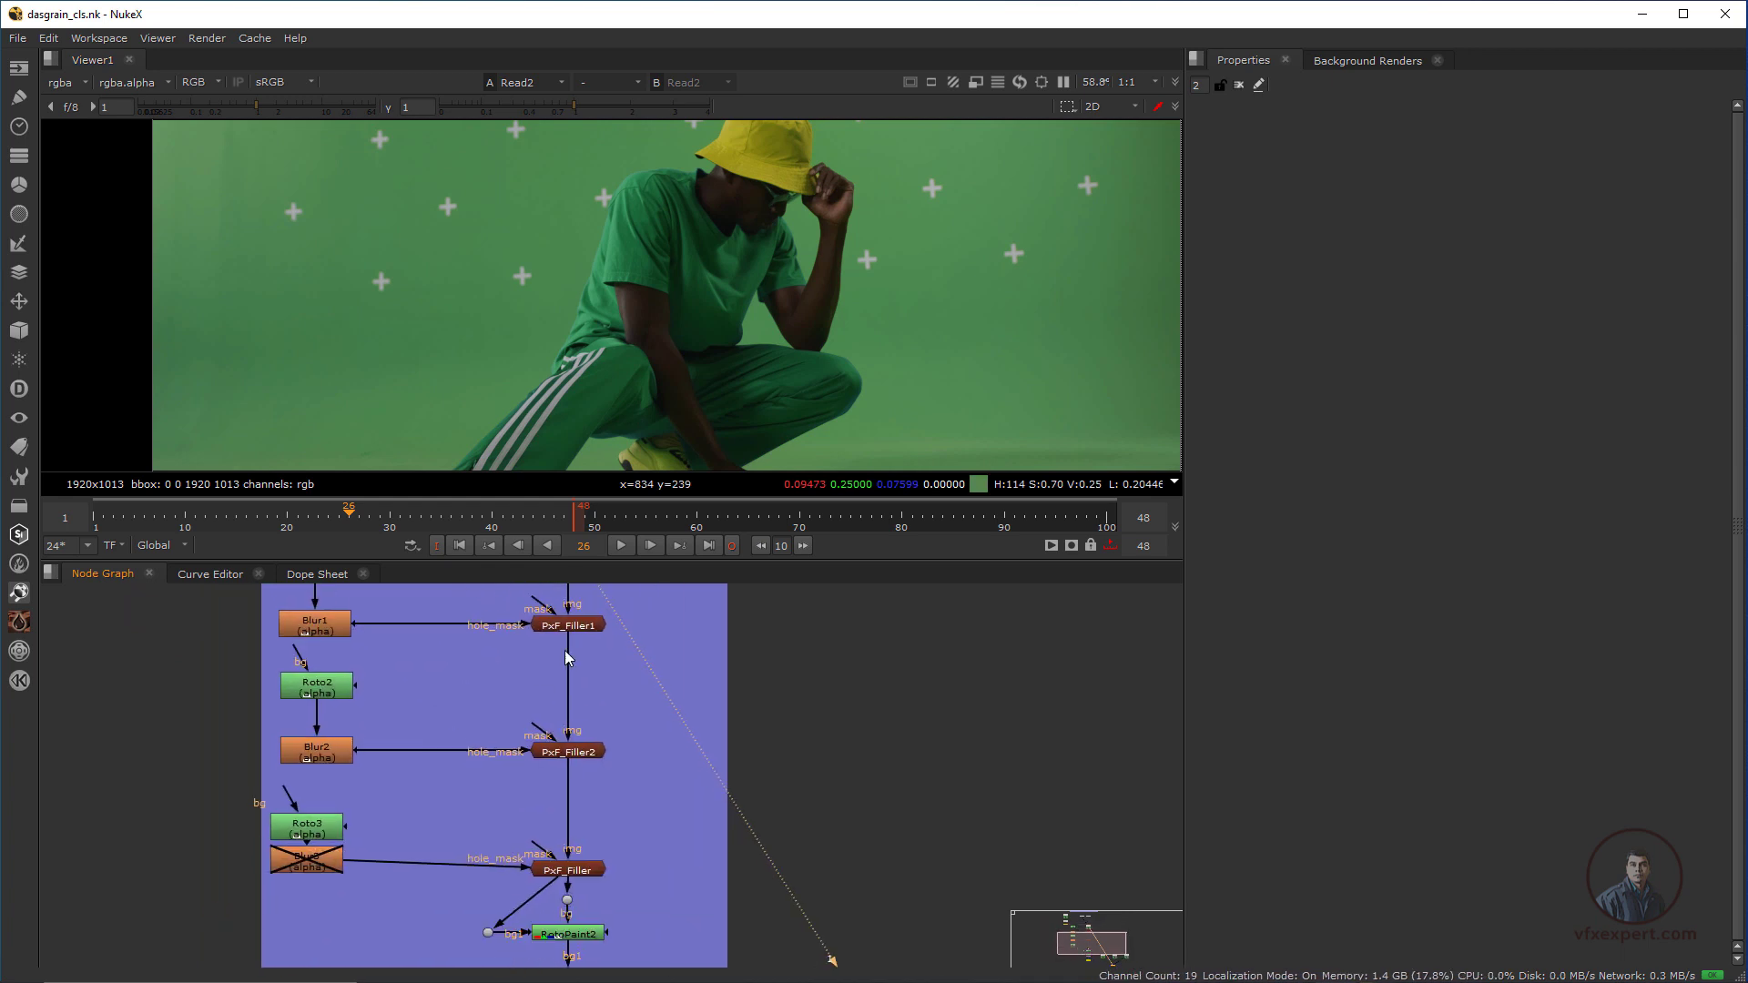
middle_click_drag(607, 852, 535, 649)
left_click(512, 817)
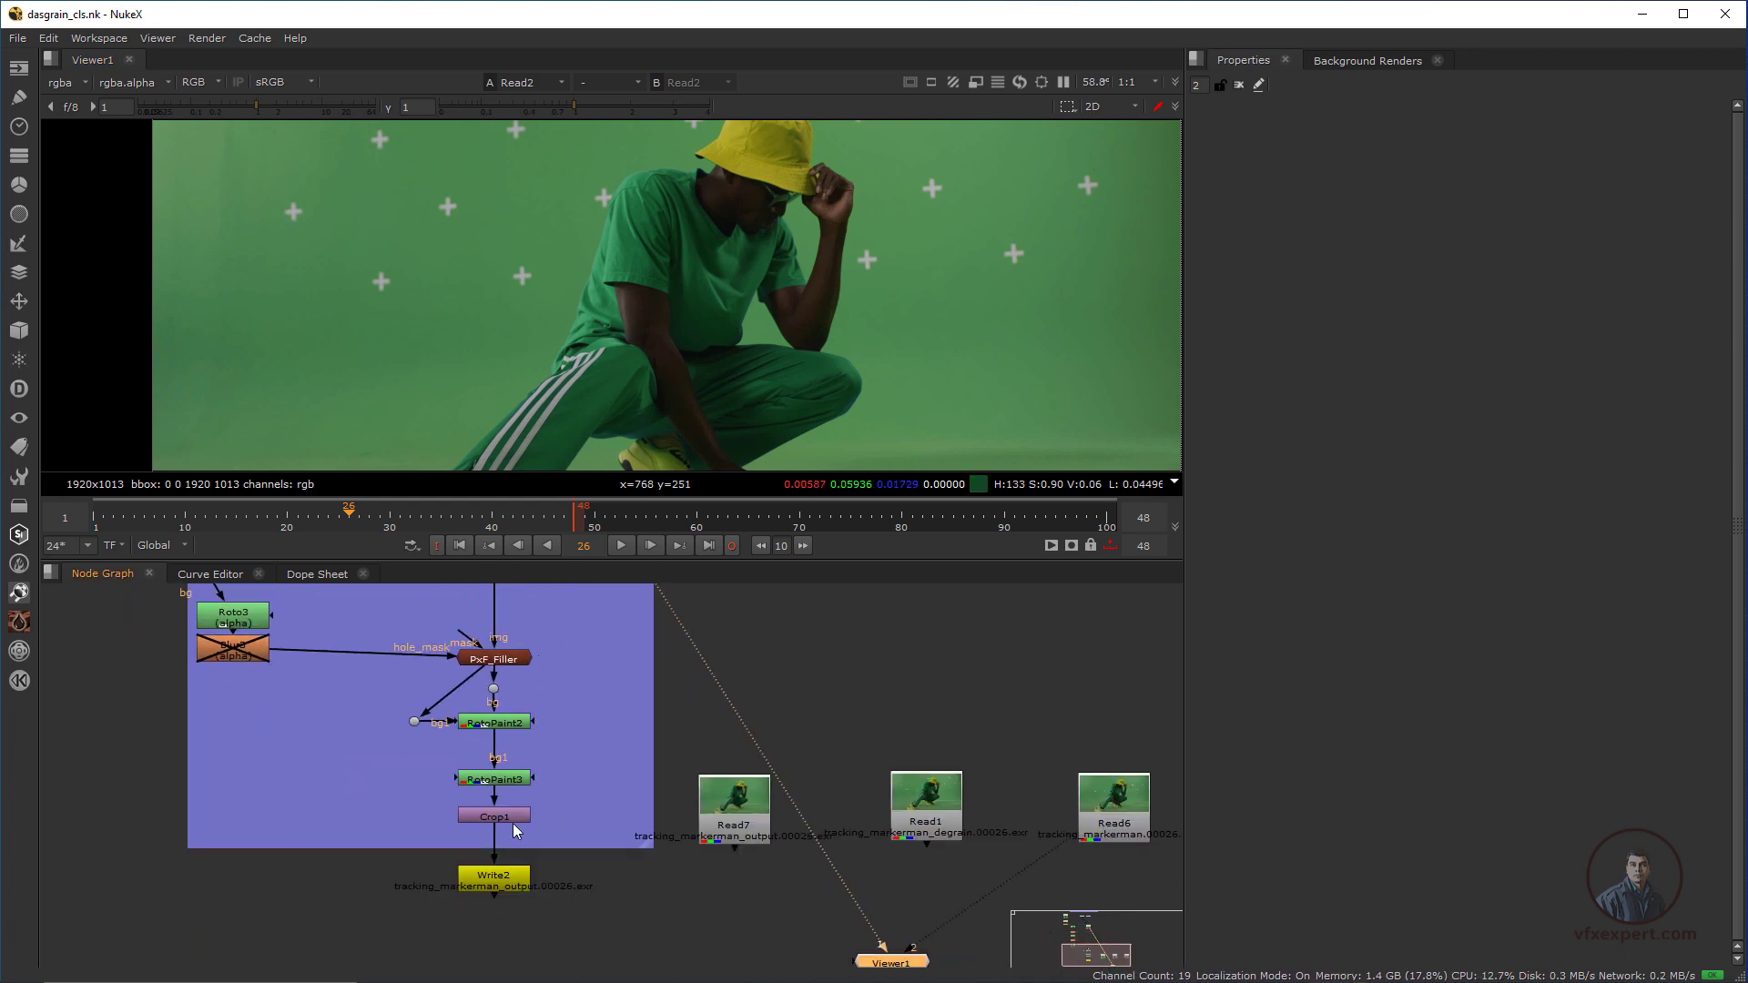
key("1")
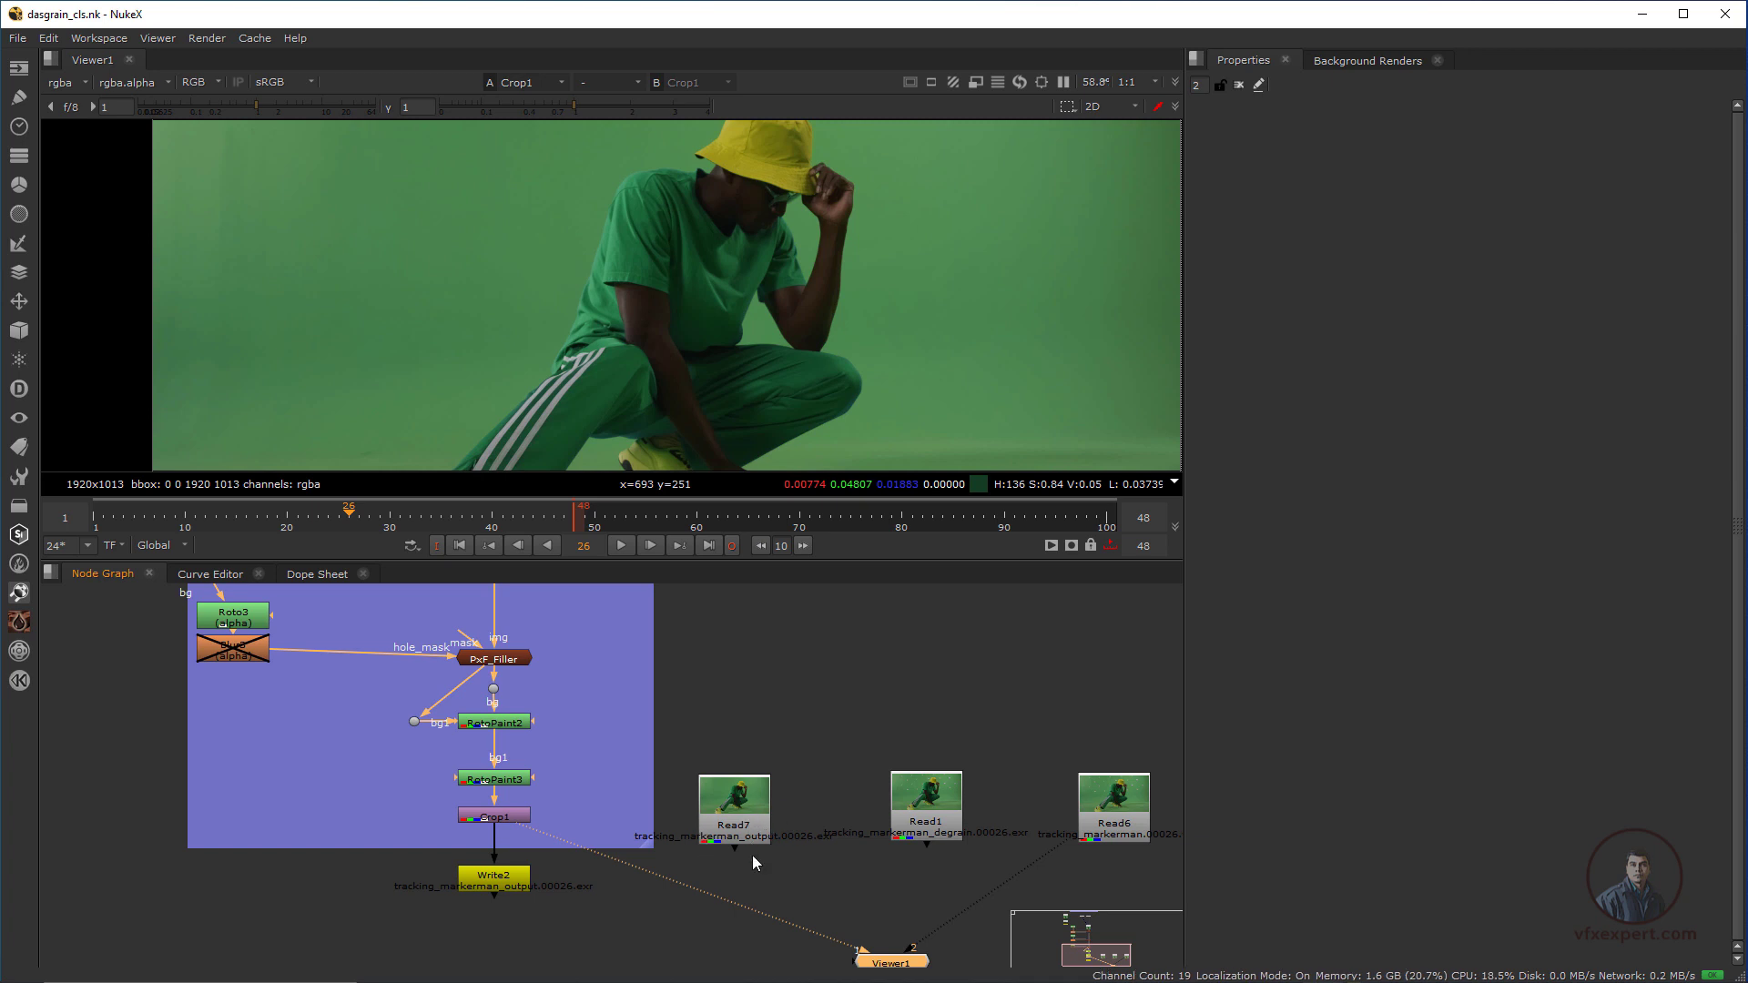
Examine the cleanup branch from Read2 through the PxF_Filler and RotoPaint nodes down to Crop1 and Write2
middle_click_drag(780, 855, 592, 740)
left_click(592, 741)
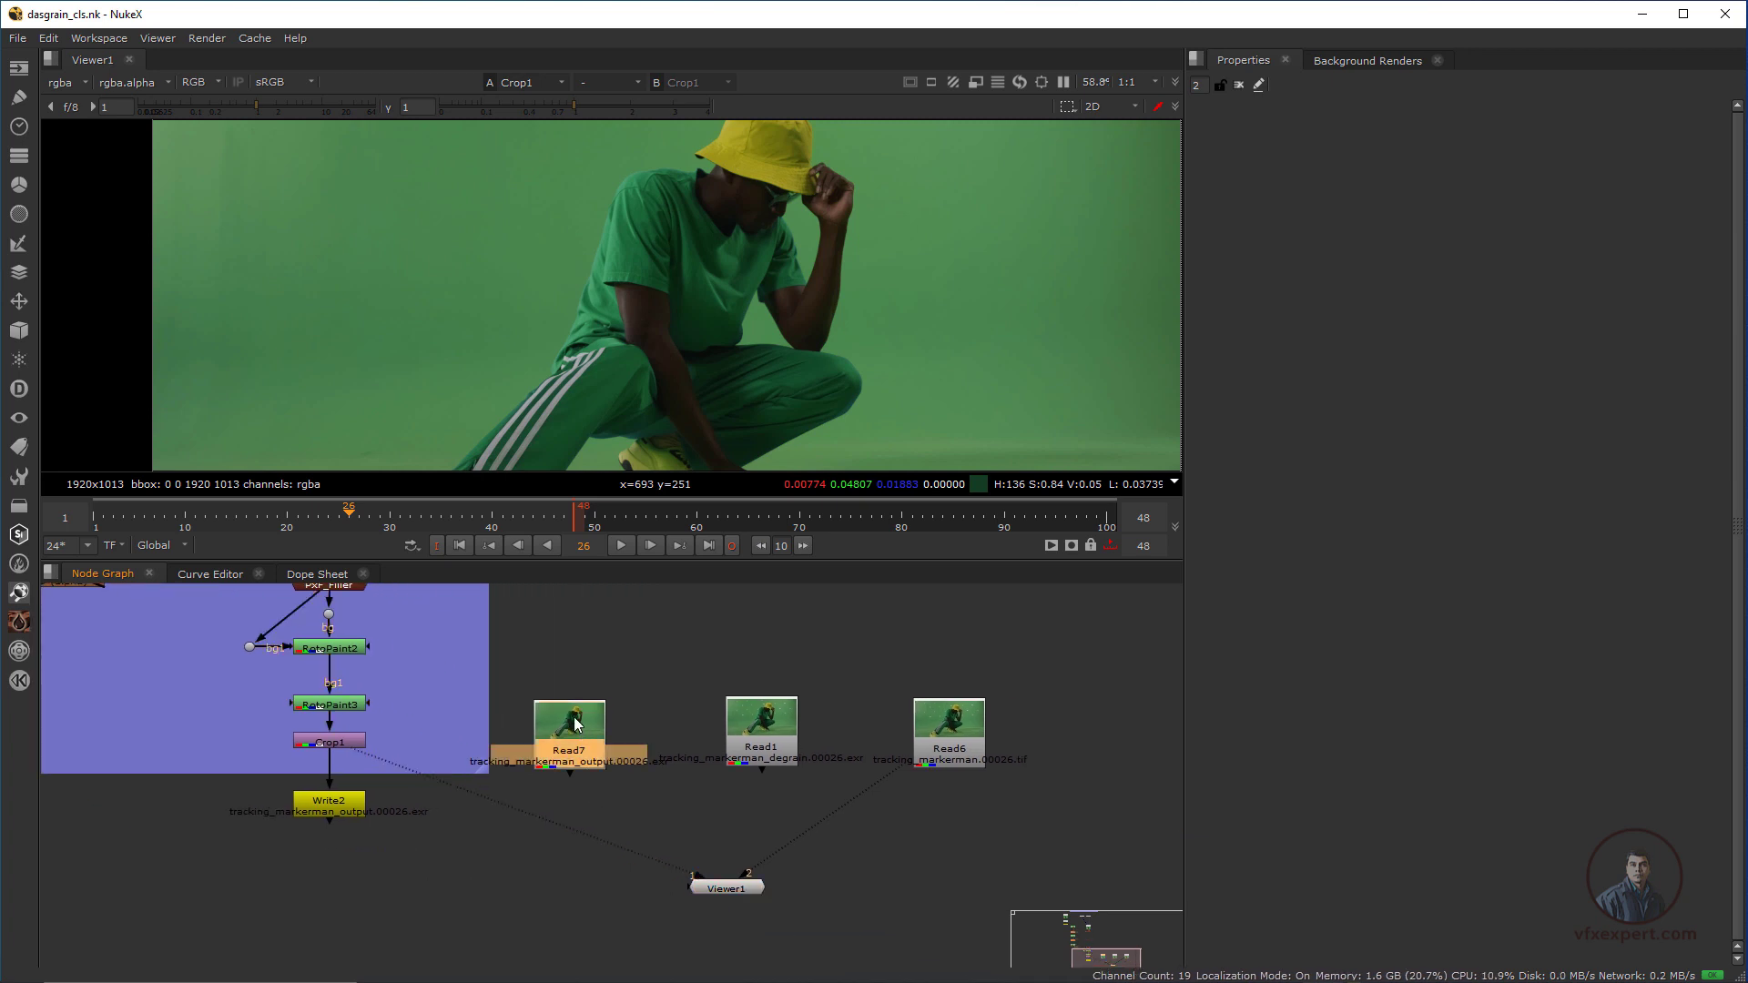
left_click(357, 746)
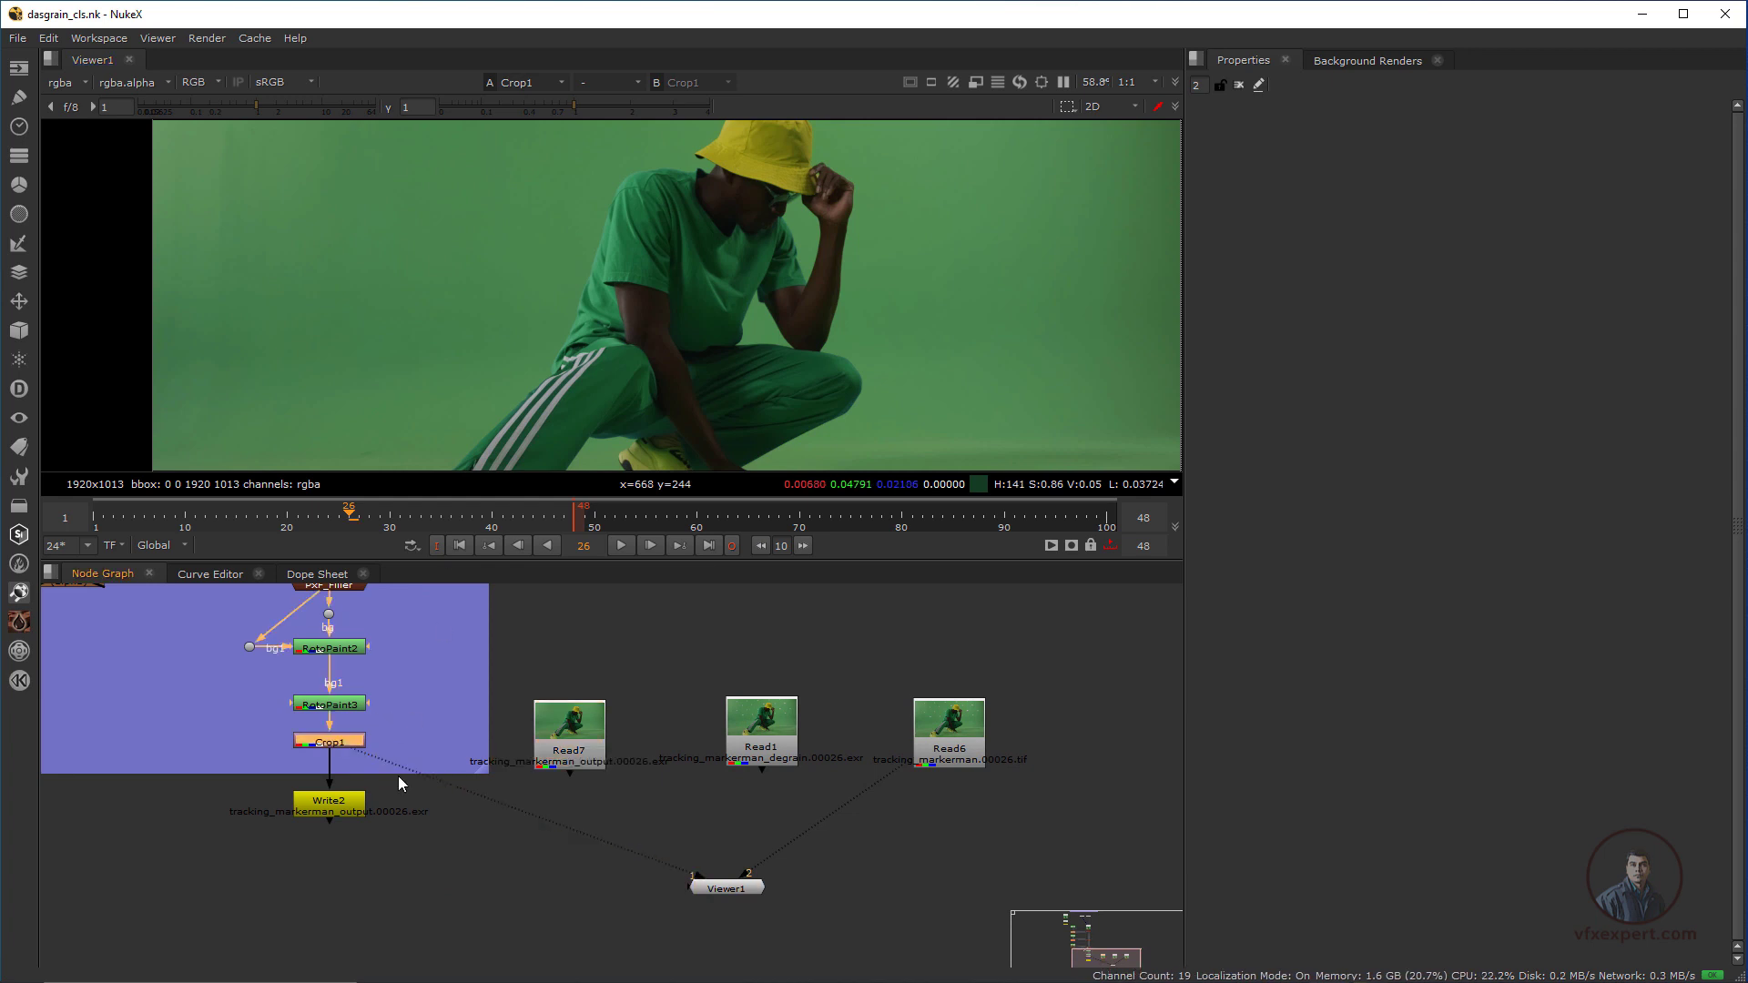
scroll(408, 789, "down", 3)
middle_click_drag(411, 767, 537, 865)
scroll(469, 681, "up", 3)
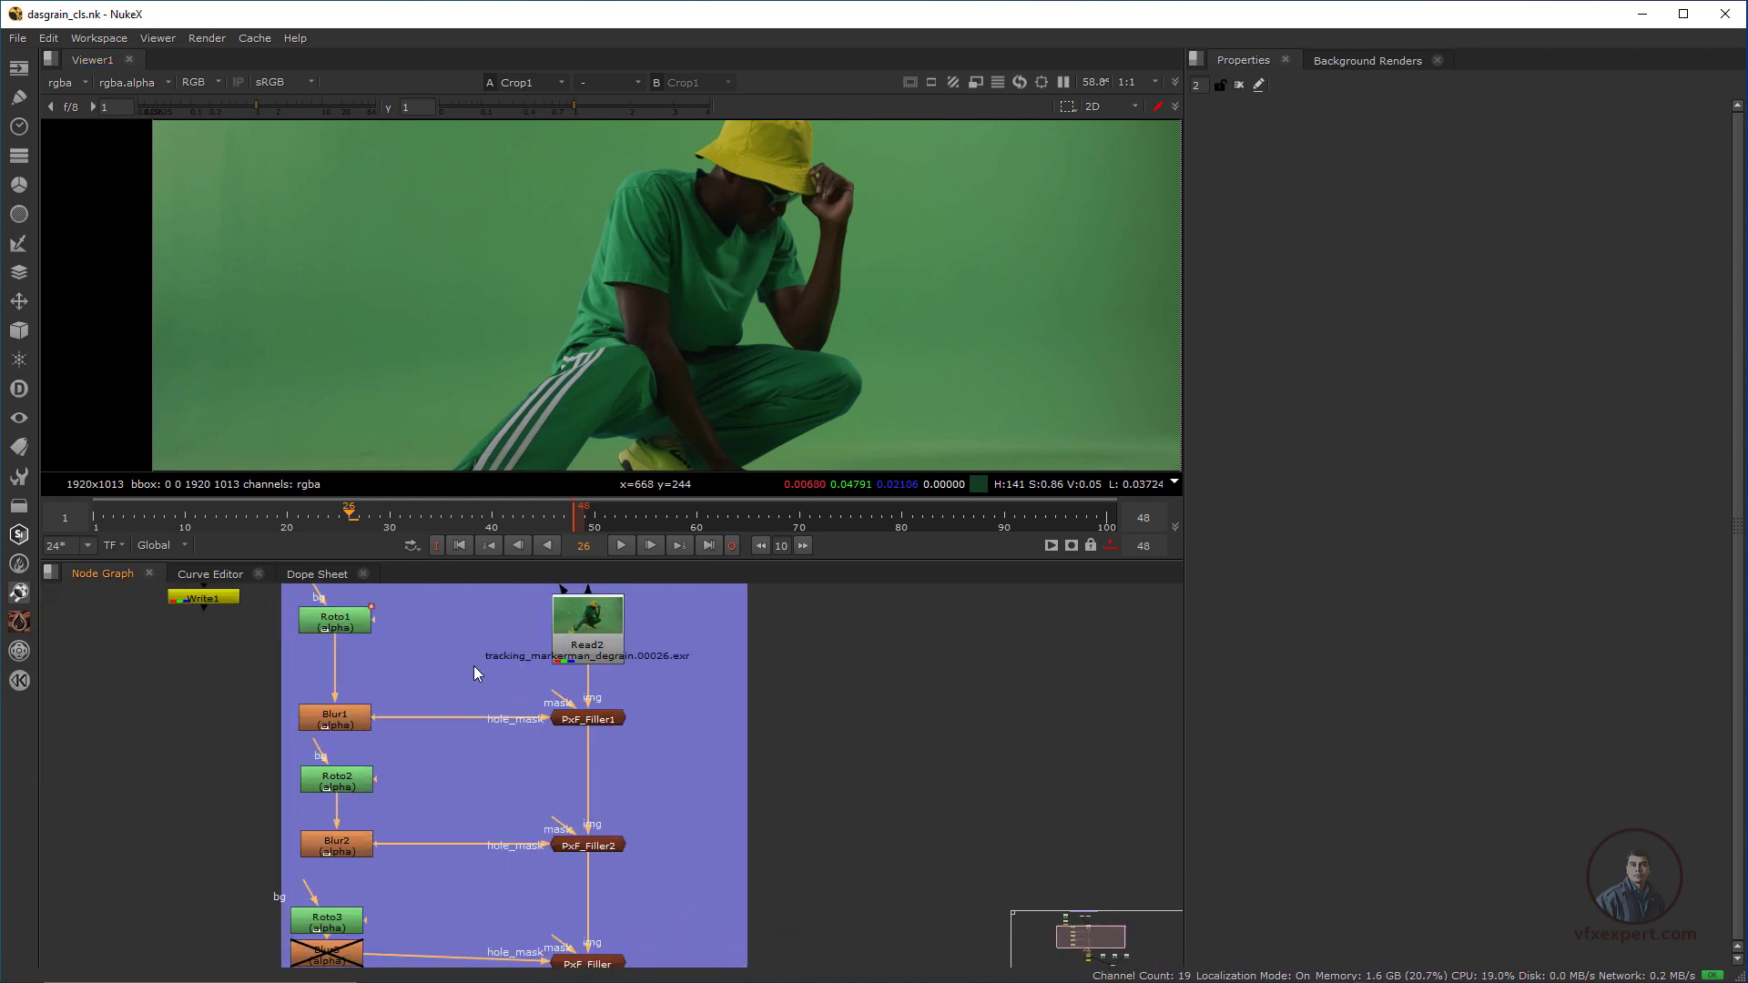
middle_click_drag(474, 665, 486, 883)
scroll(608, 736, "down", 2)
middle_click_drag(620, 794, 455, 601)
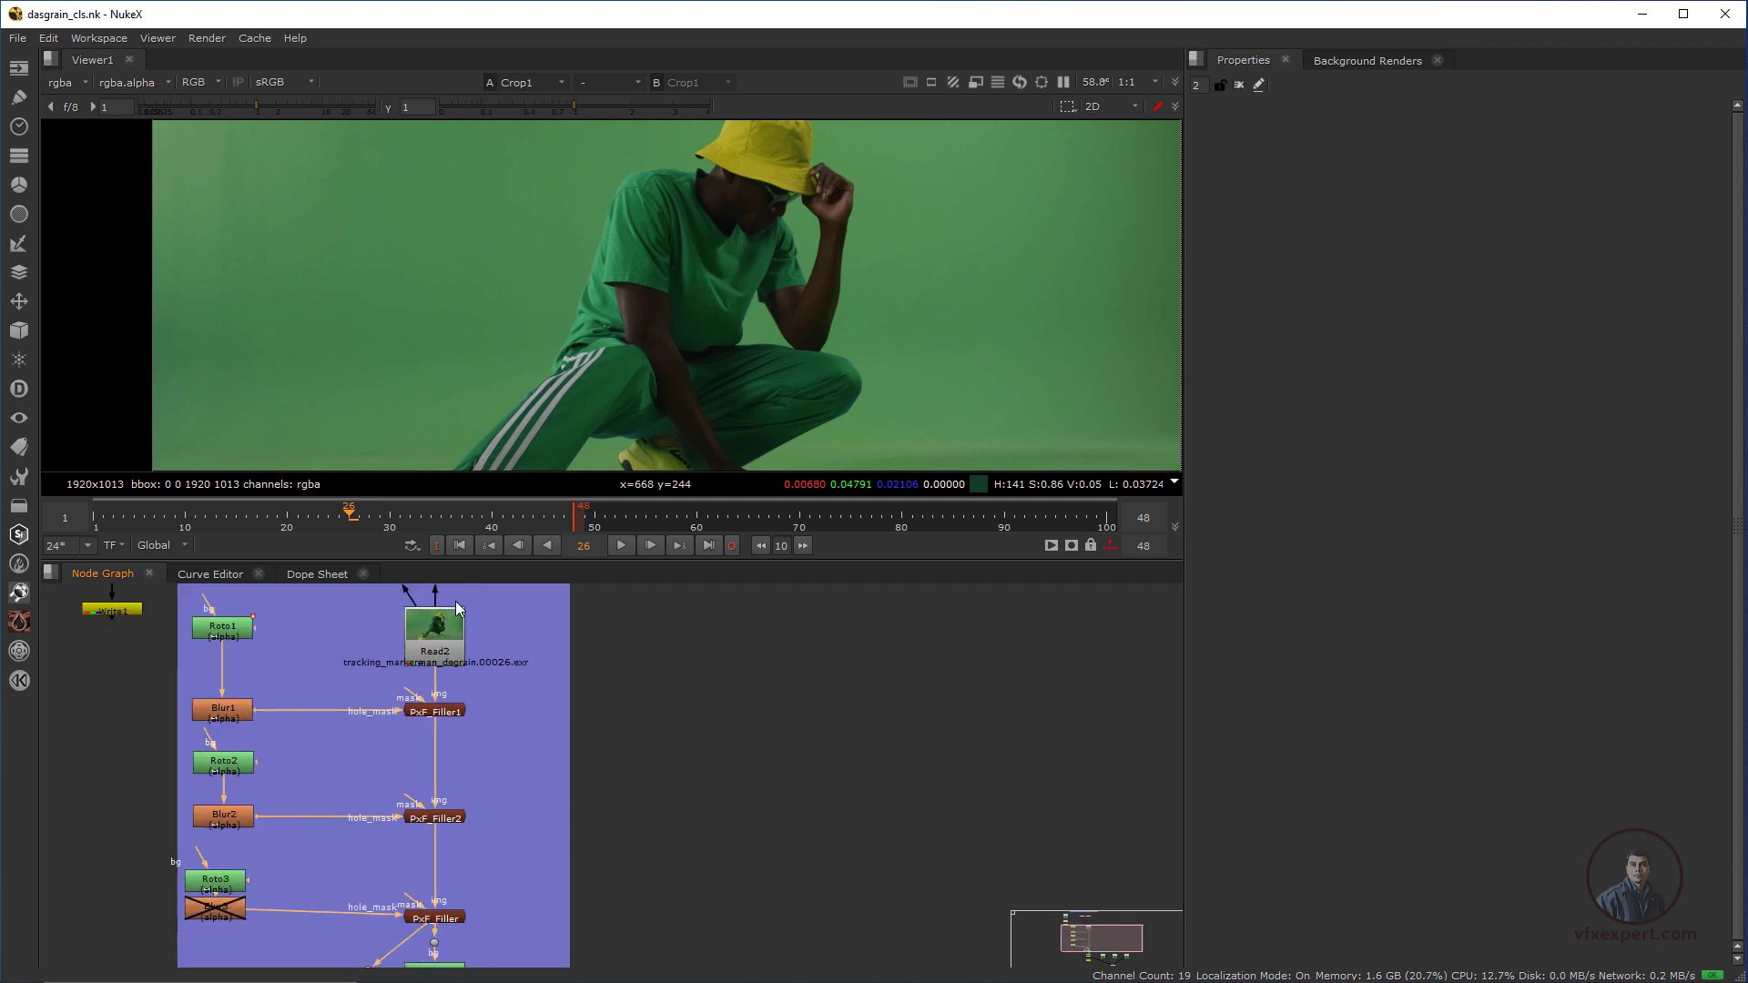
middle_click_drag(536, 763, 519, 583)
middle_click_drag(533, 685, 545, 620)
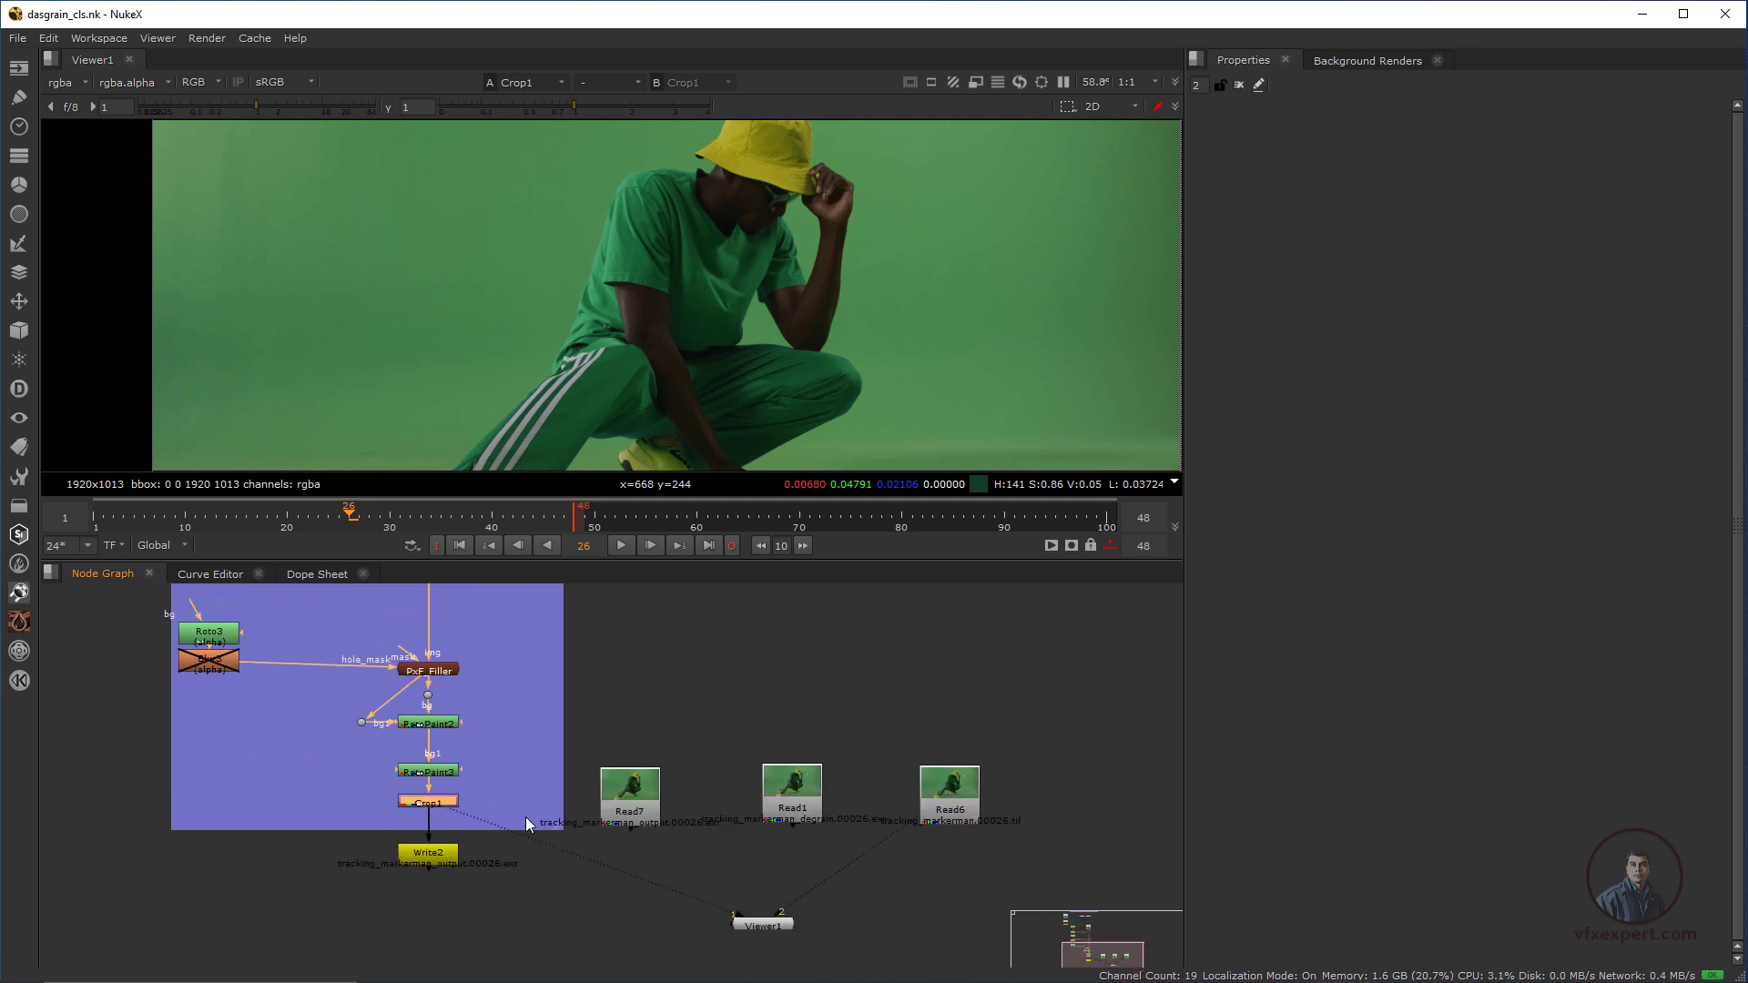
Display the rendered cleanup output Read7 in the viewer
scroll(523, 839, "up", 2)
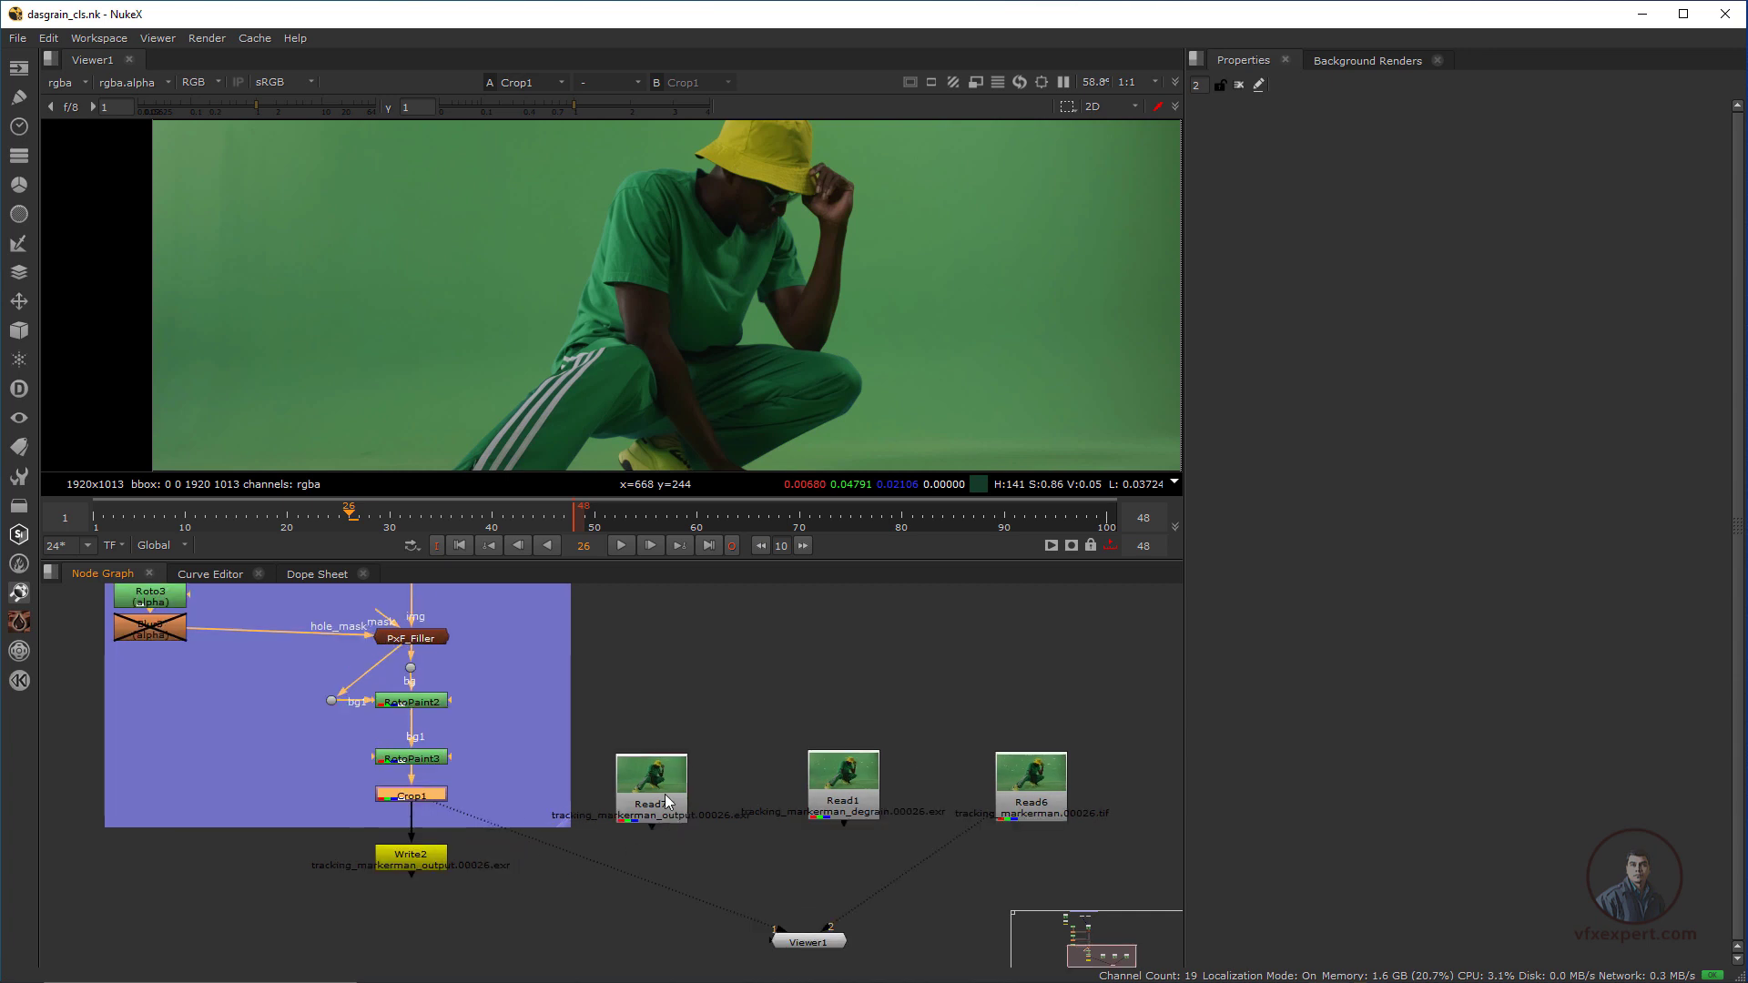
left_click_drag(664, 794, 626, 767)
scroll(675, 807, "up", 2)
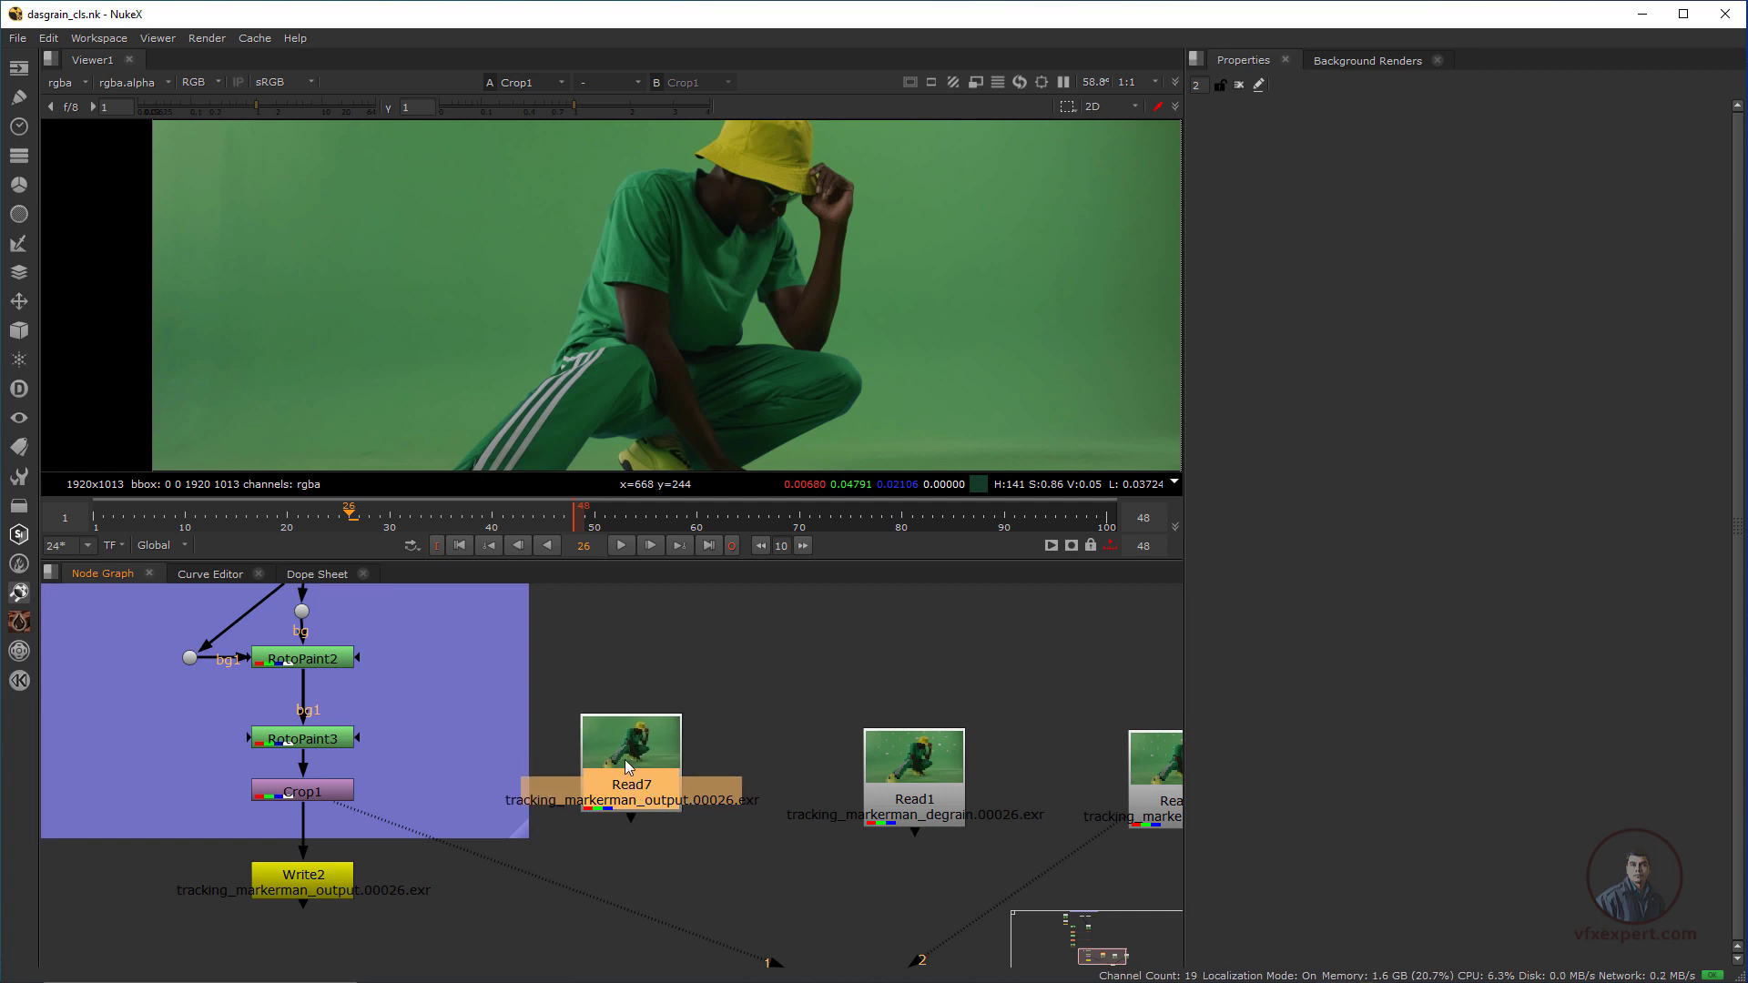
key("2")
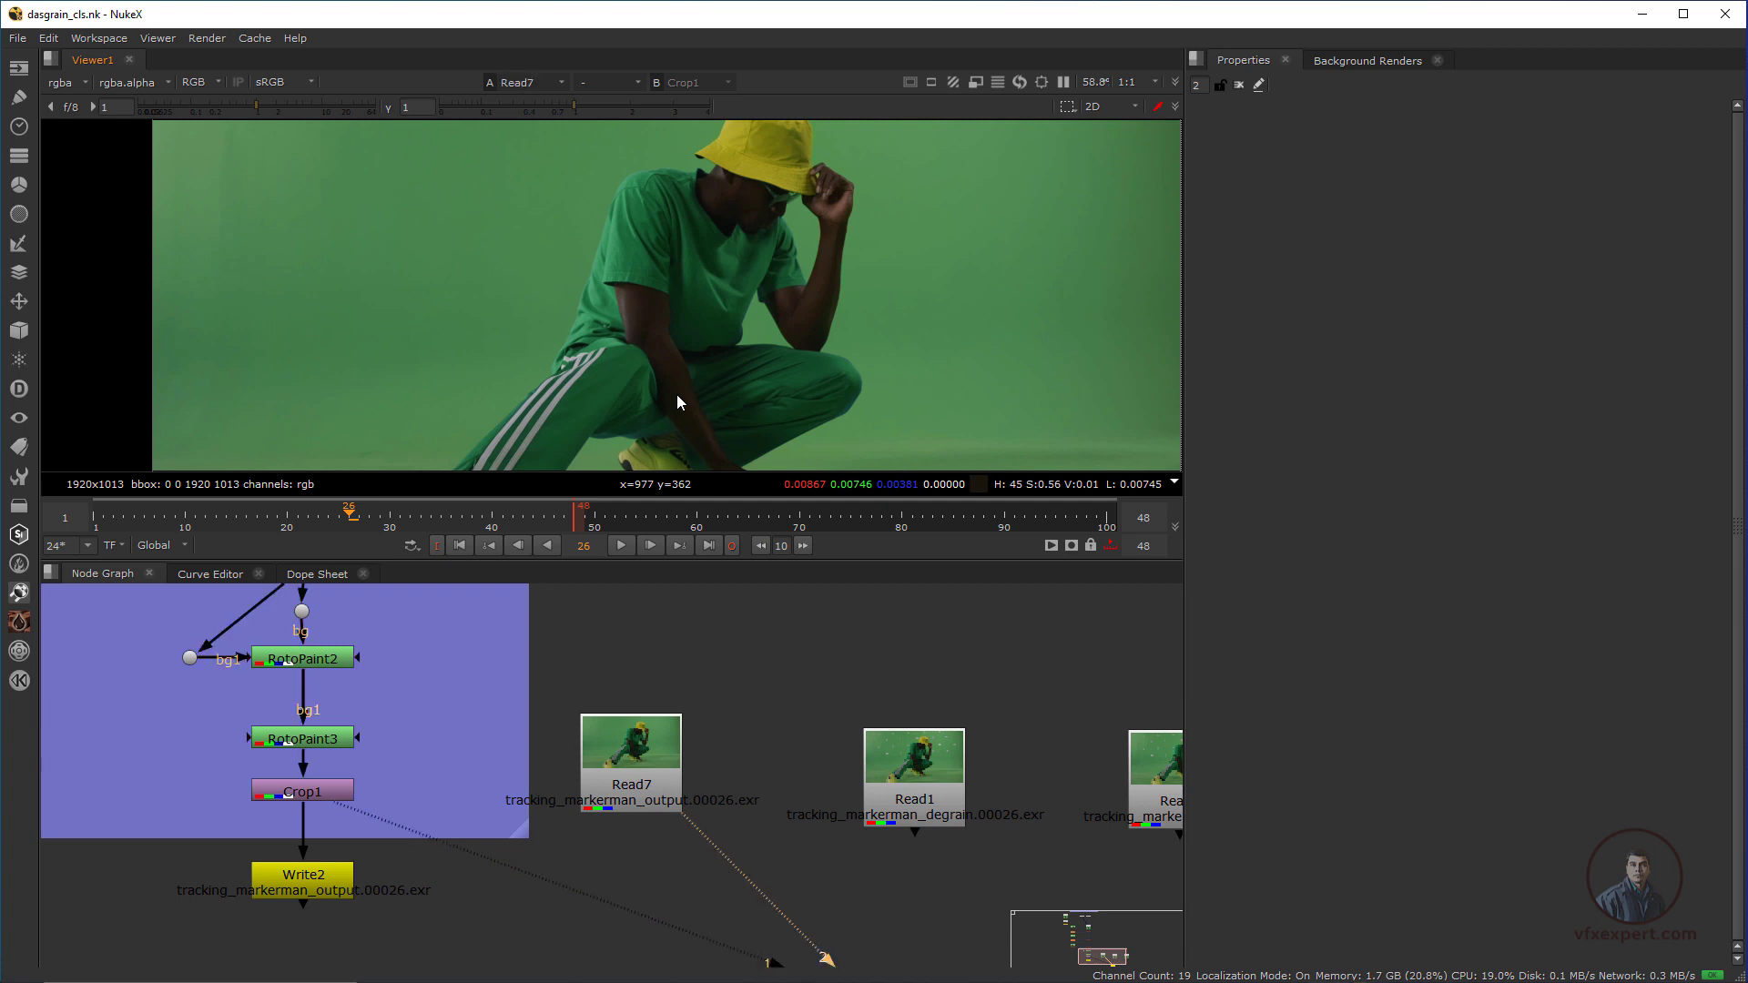
Compare the degrained Read1 node with the Read2 source inside the Cleanup work backdrop
scroll(714, 757, "down", 1)
scroll(714, 758, "down", 1)
middle_click_drag(741, 809, 596, 752)
scroll(717, 741, "up", 2)
left_click_drag(701, 707, 711, 701)
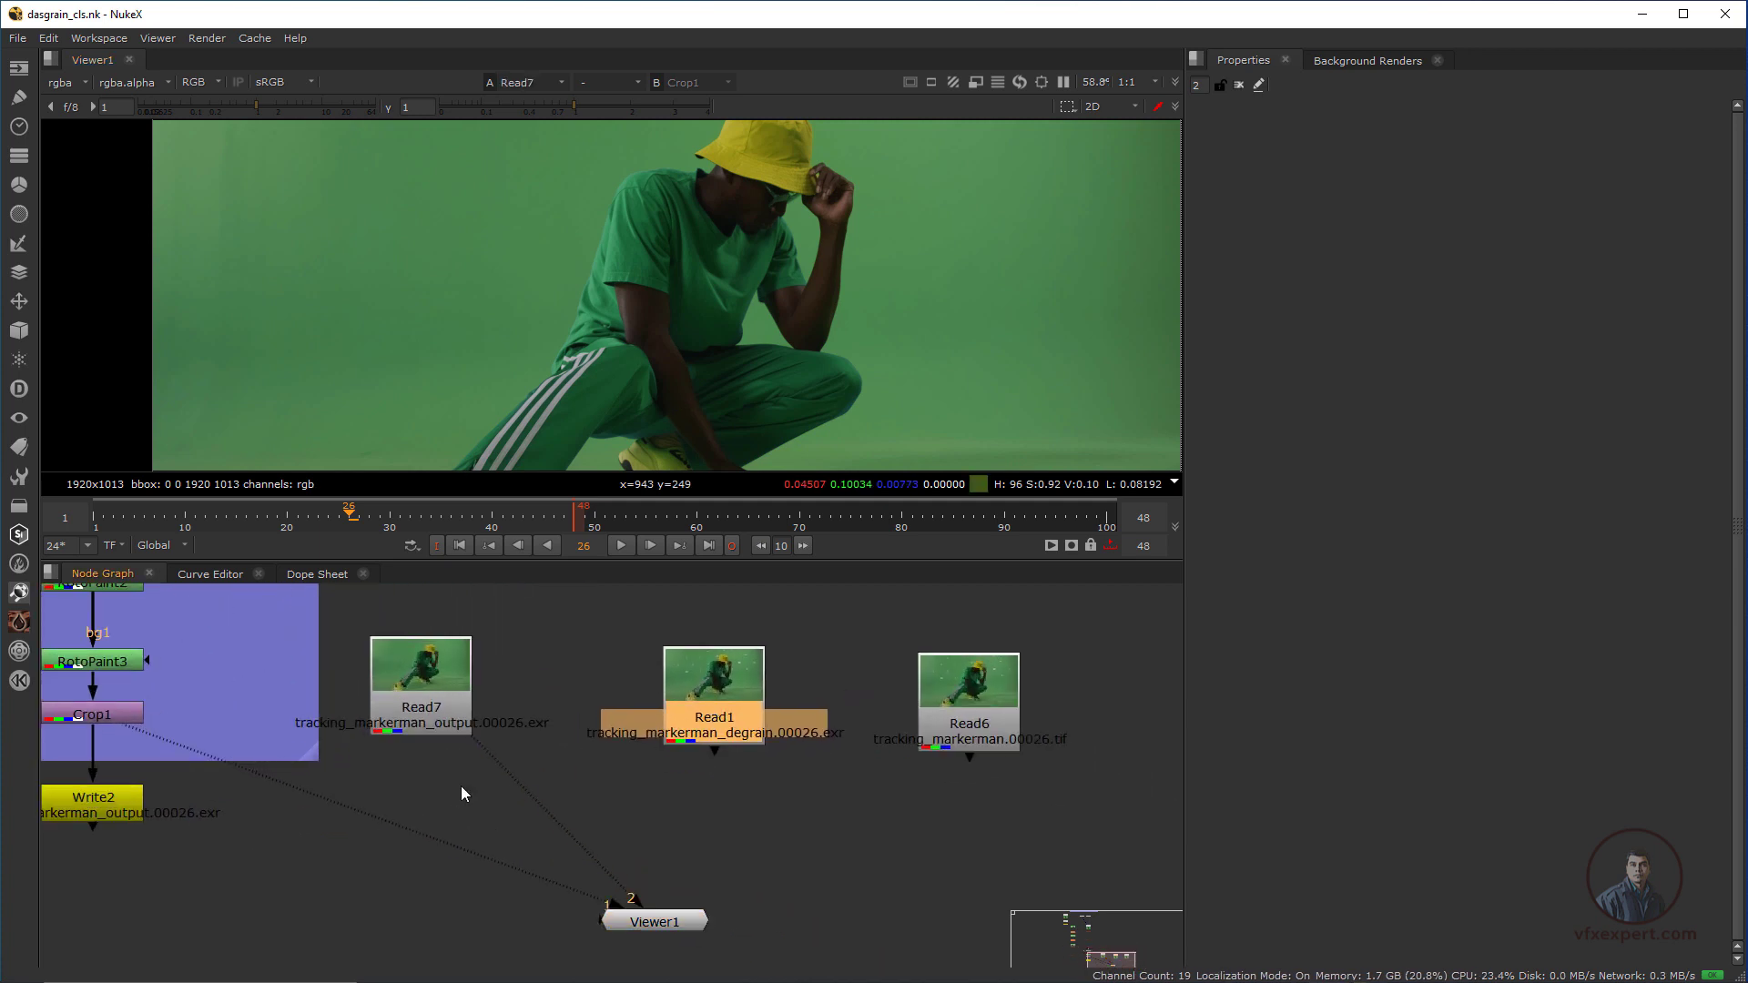
scroll(460, 787, "down", 3)
middle_click_drag(421, 725, 598, 947)
middle_click_drag(437, 592, 577, 849)
scroll(566, 837, "up", 3)
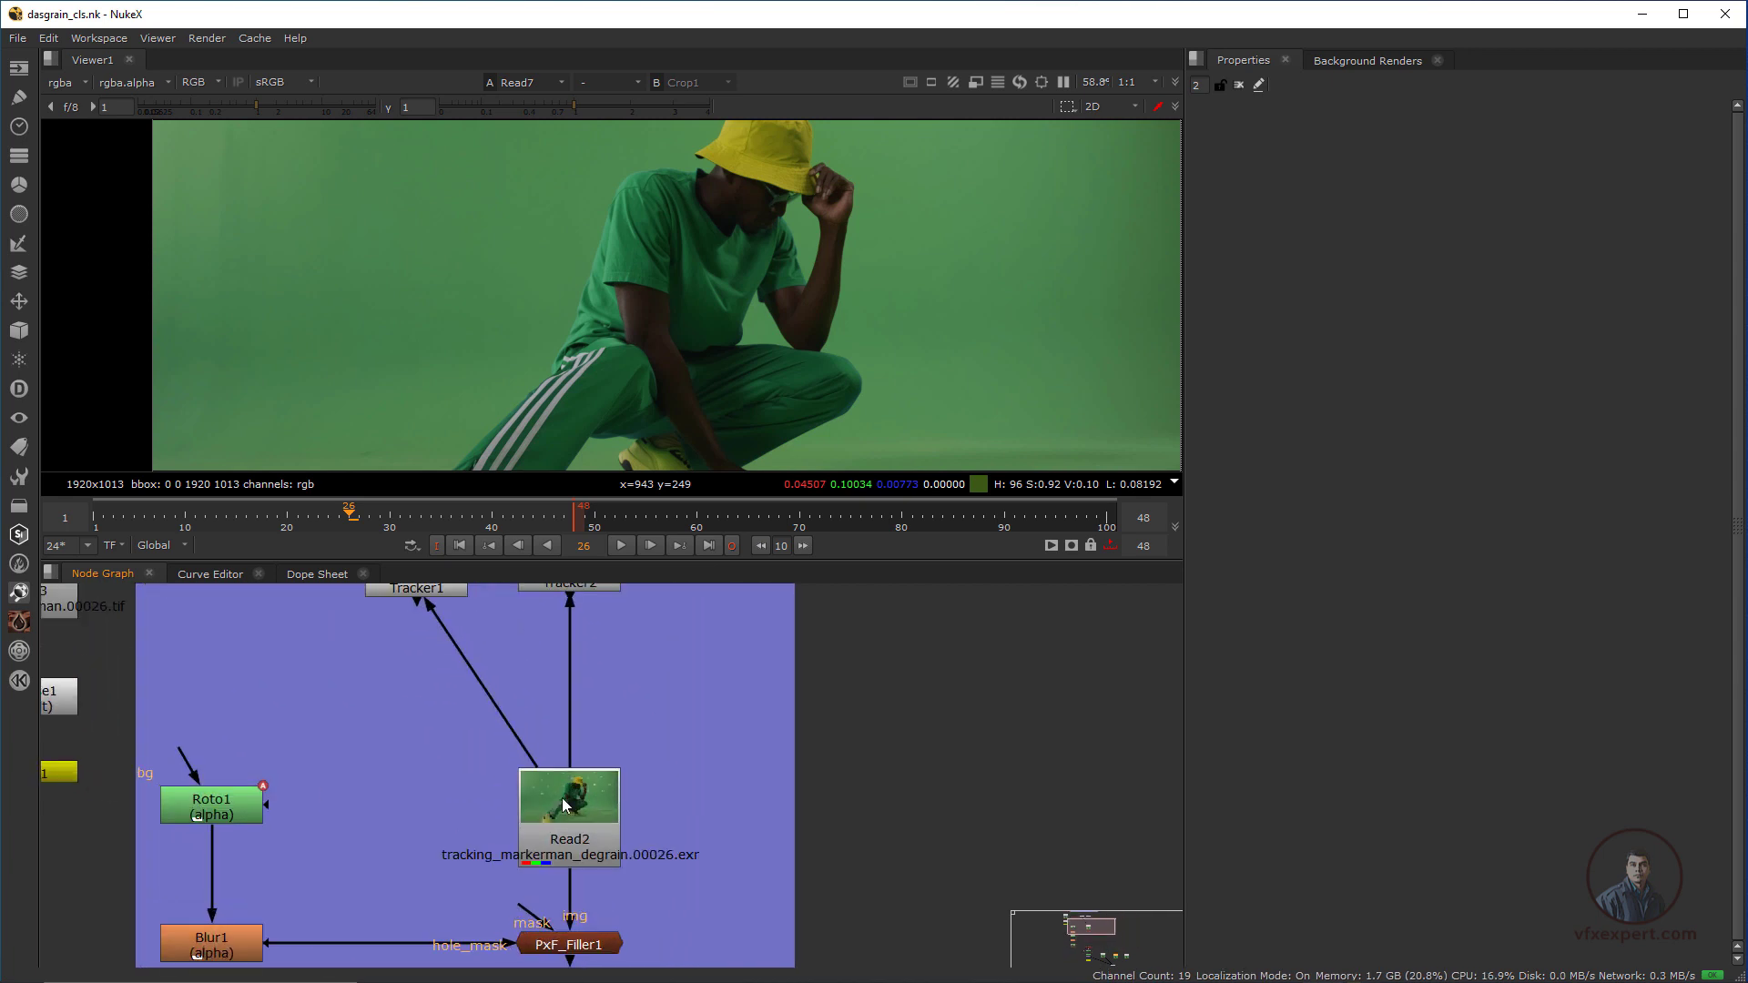
scroll(617, 820, "down", 4)
middle_click_drag(773, 876, 612, 608)
scroll(717, 756, "up", 1)
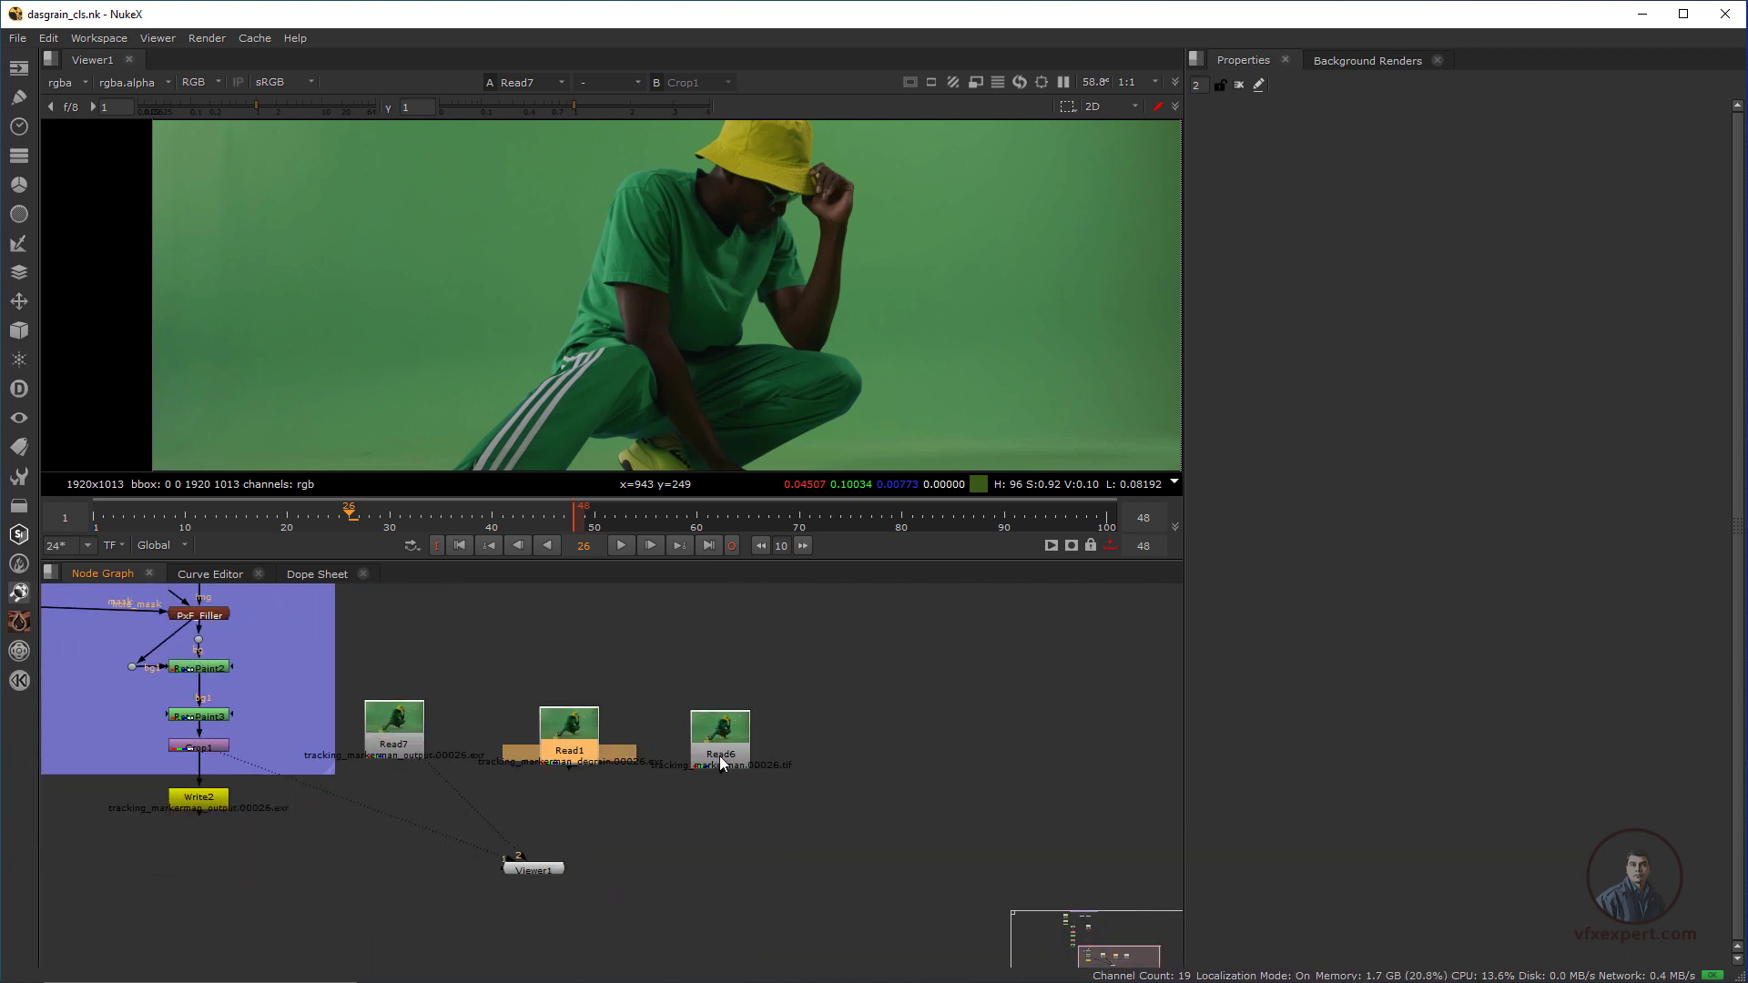
Display the original plate Read6 with its tracking markers in the viewer
left_click(719, 758)
scroll(719, 757, "up", 2)
key("1")
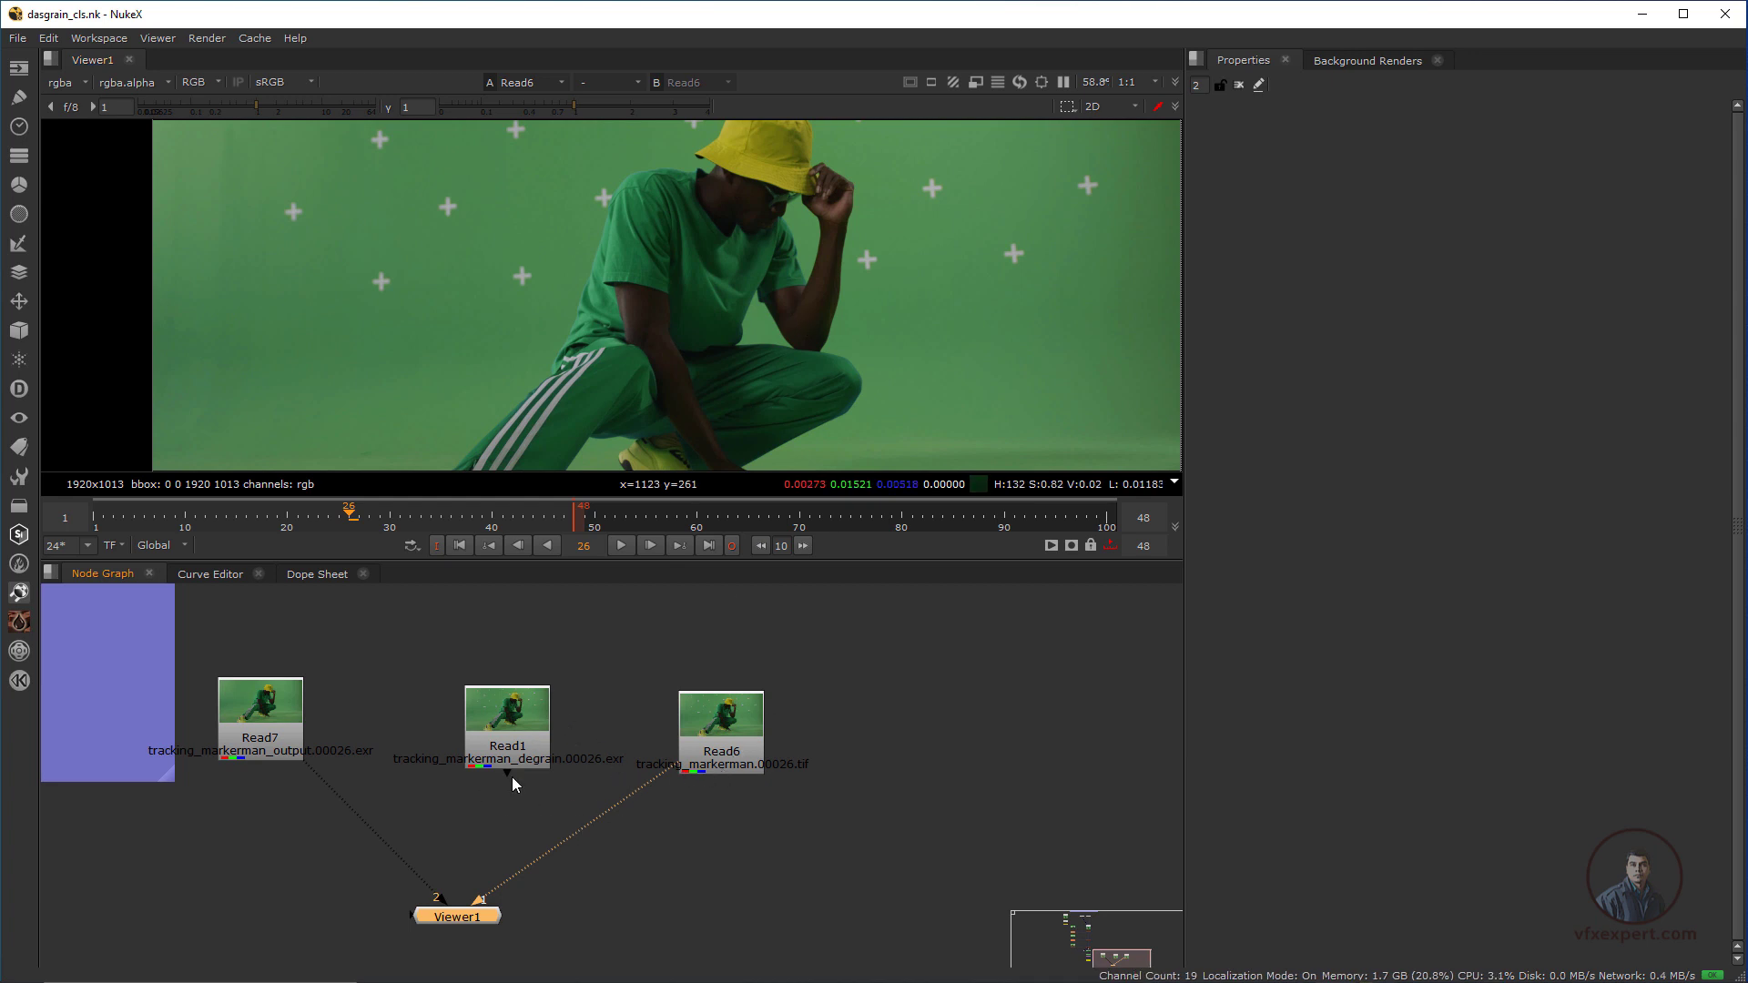
Compare the cleaned output Read7 with the original plate Read6 in the viewer
middle_click_drag(642, 845, 709, 874)
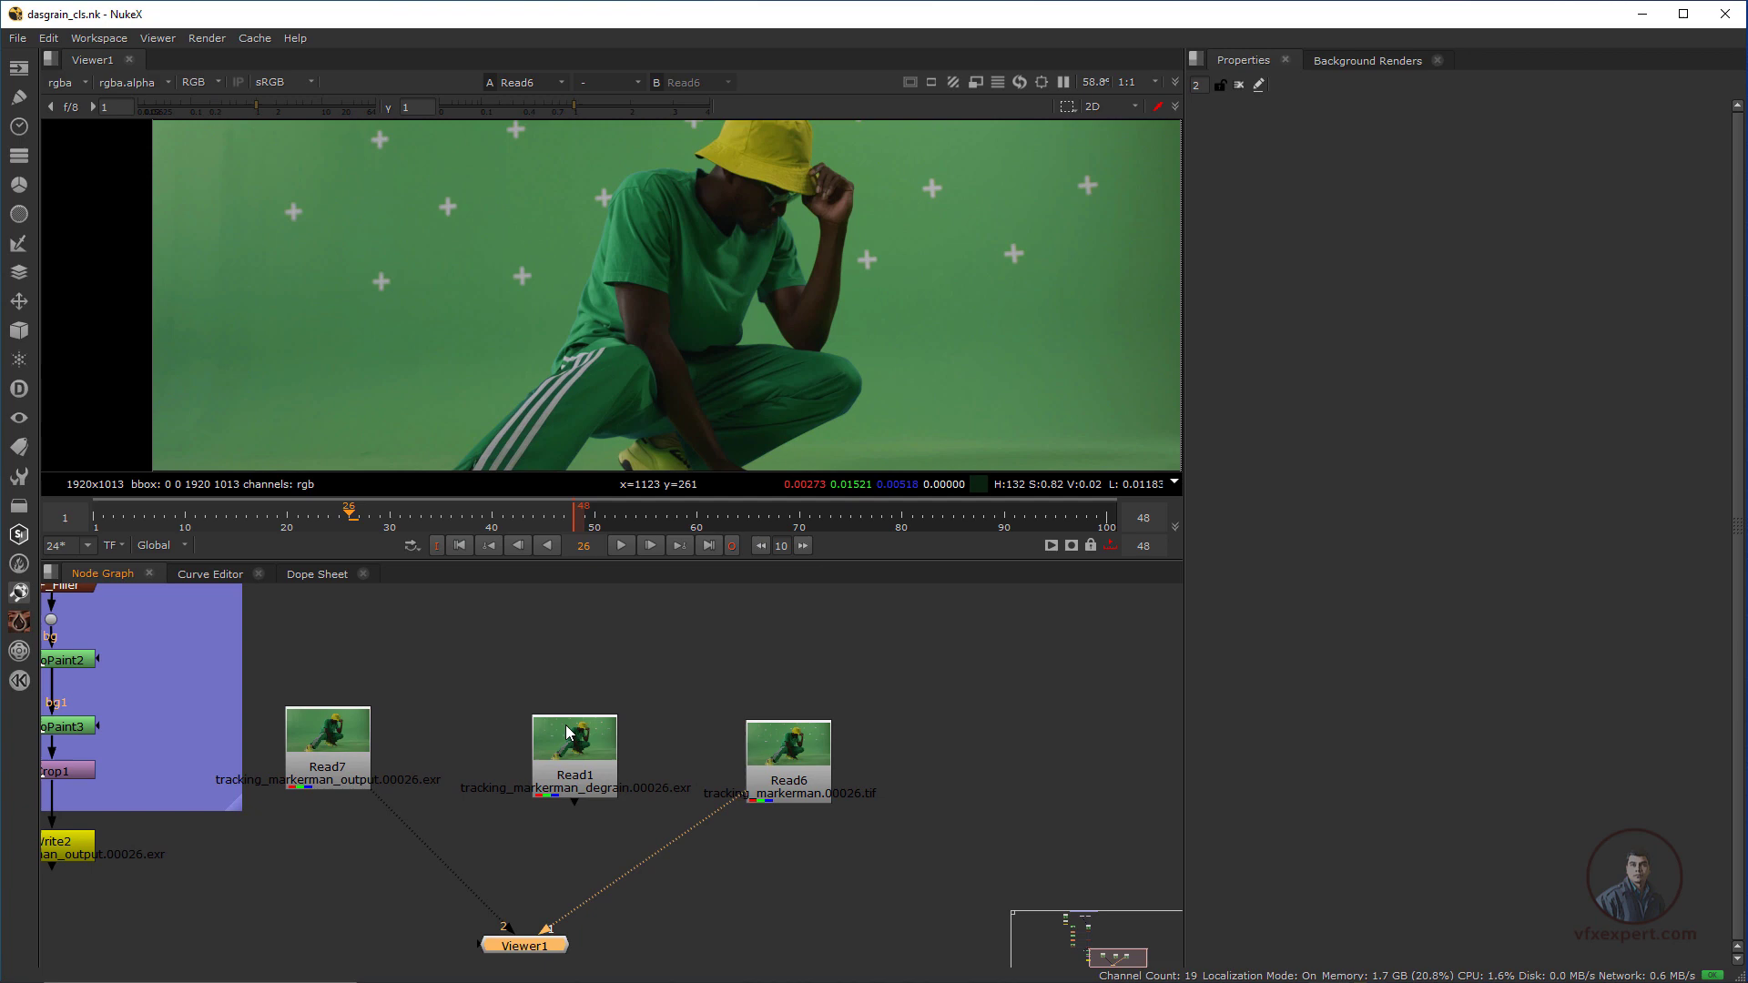
left_click(337, 739)
key("1")
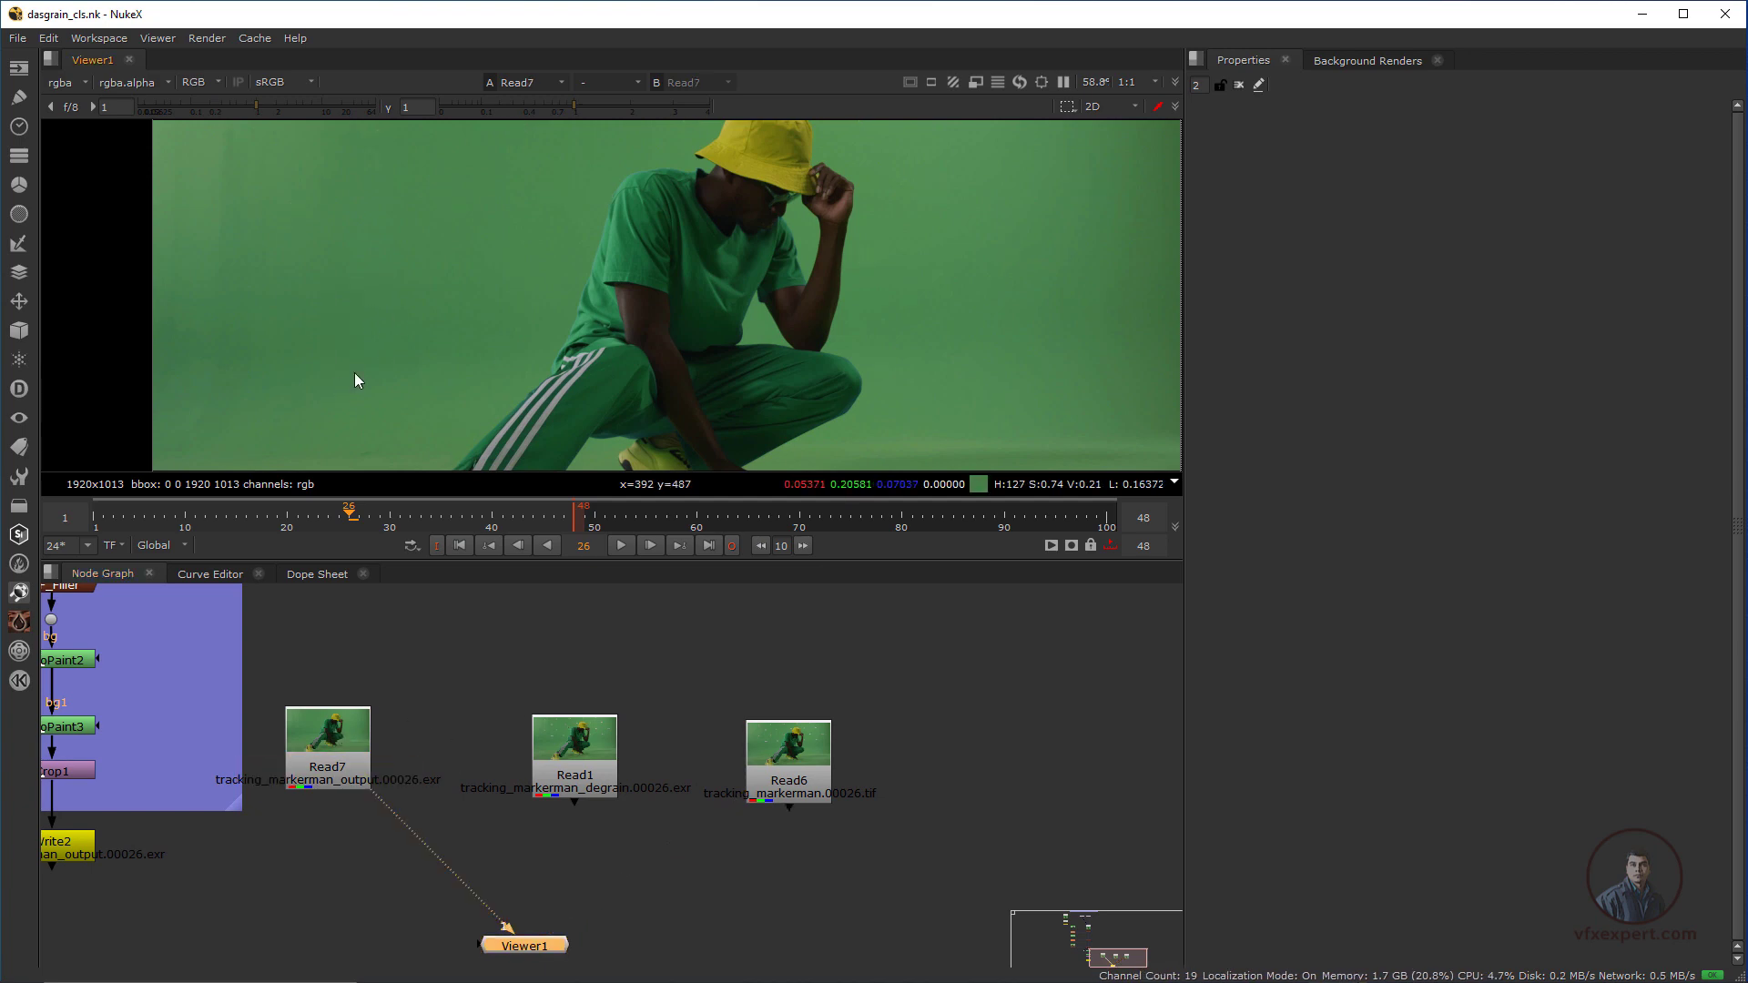
left_click(788, 747)
key("1")
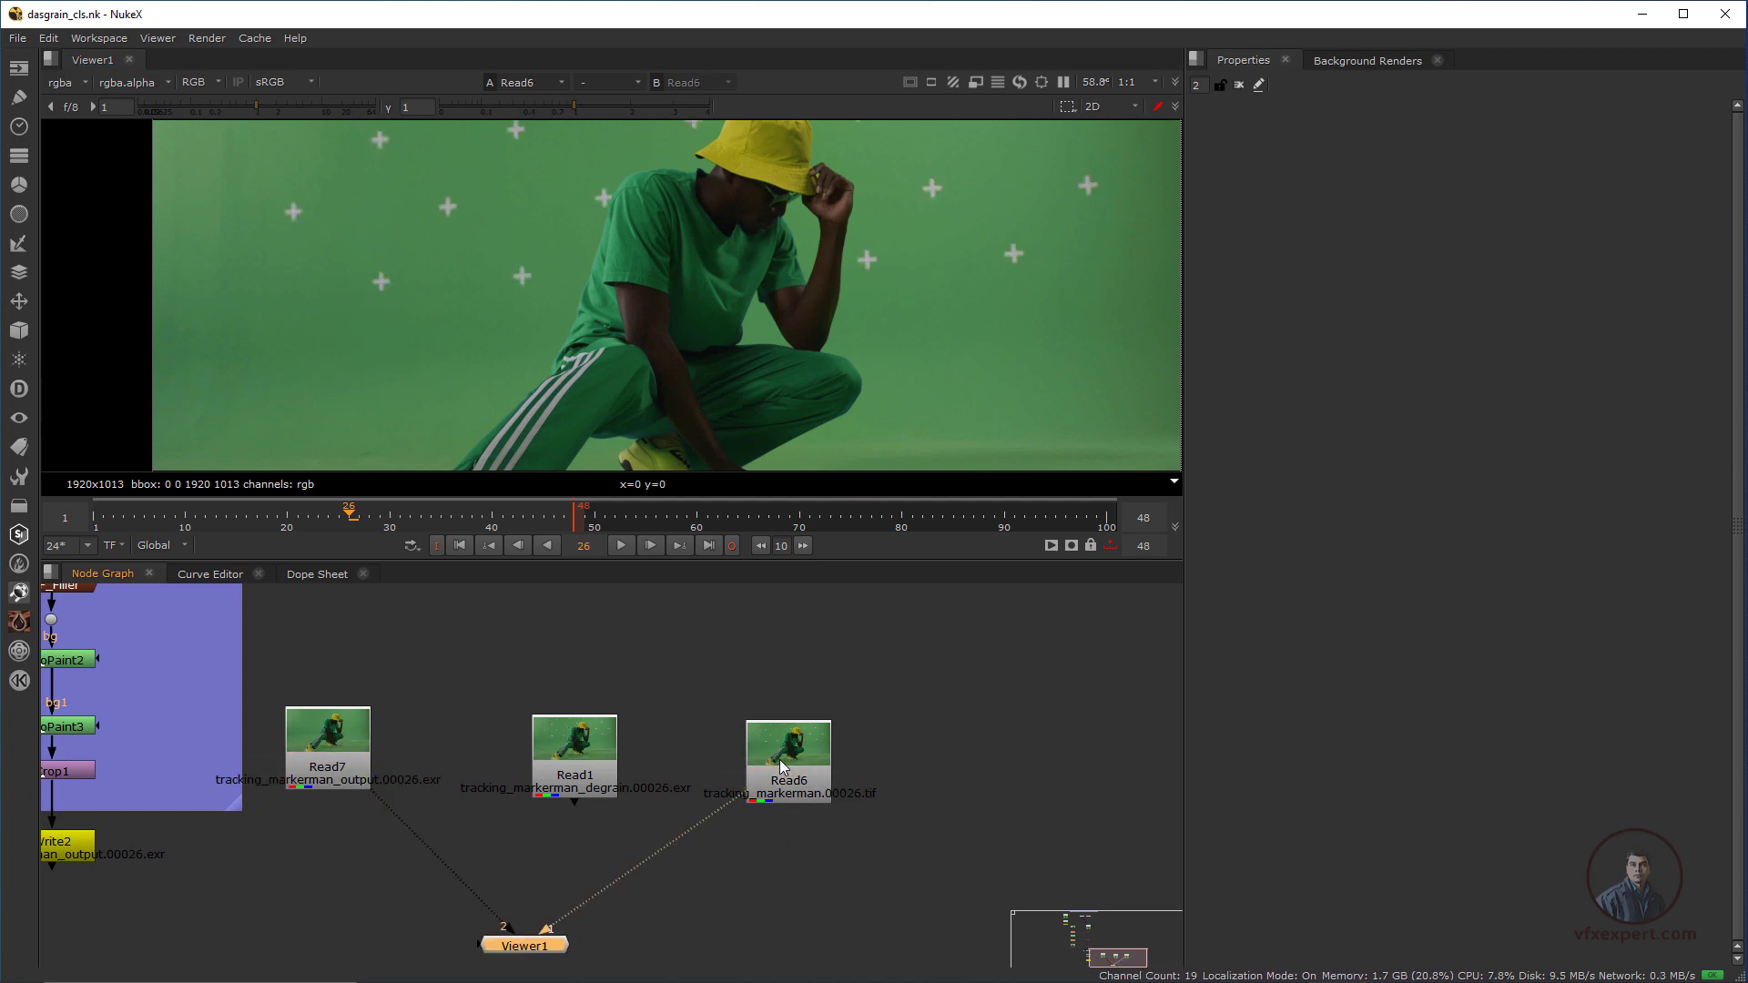
left_click_drag(956, 241, 1000, 351)
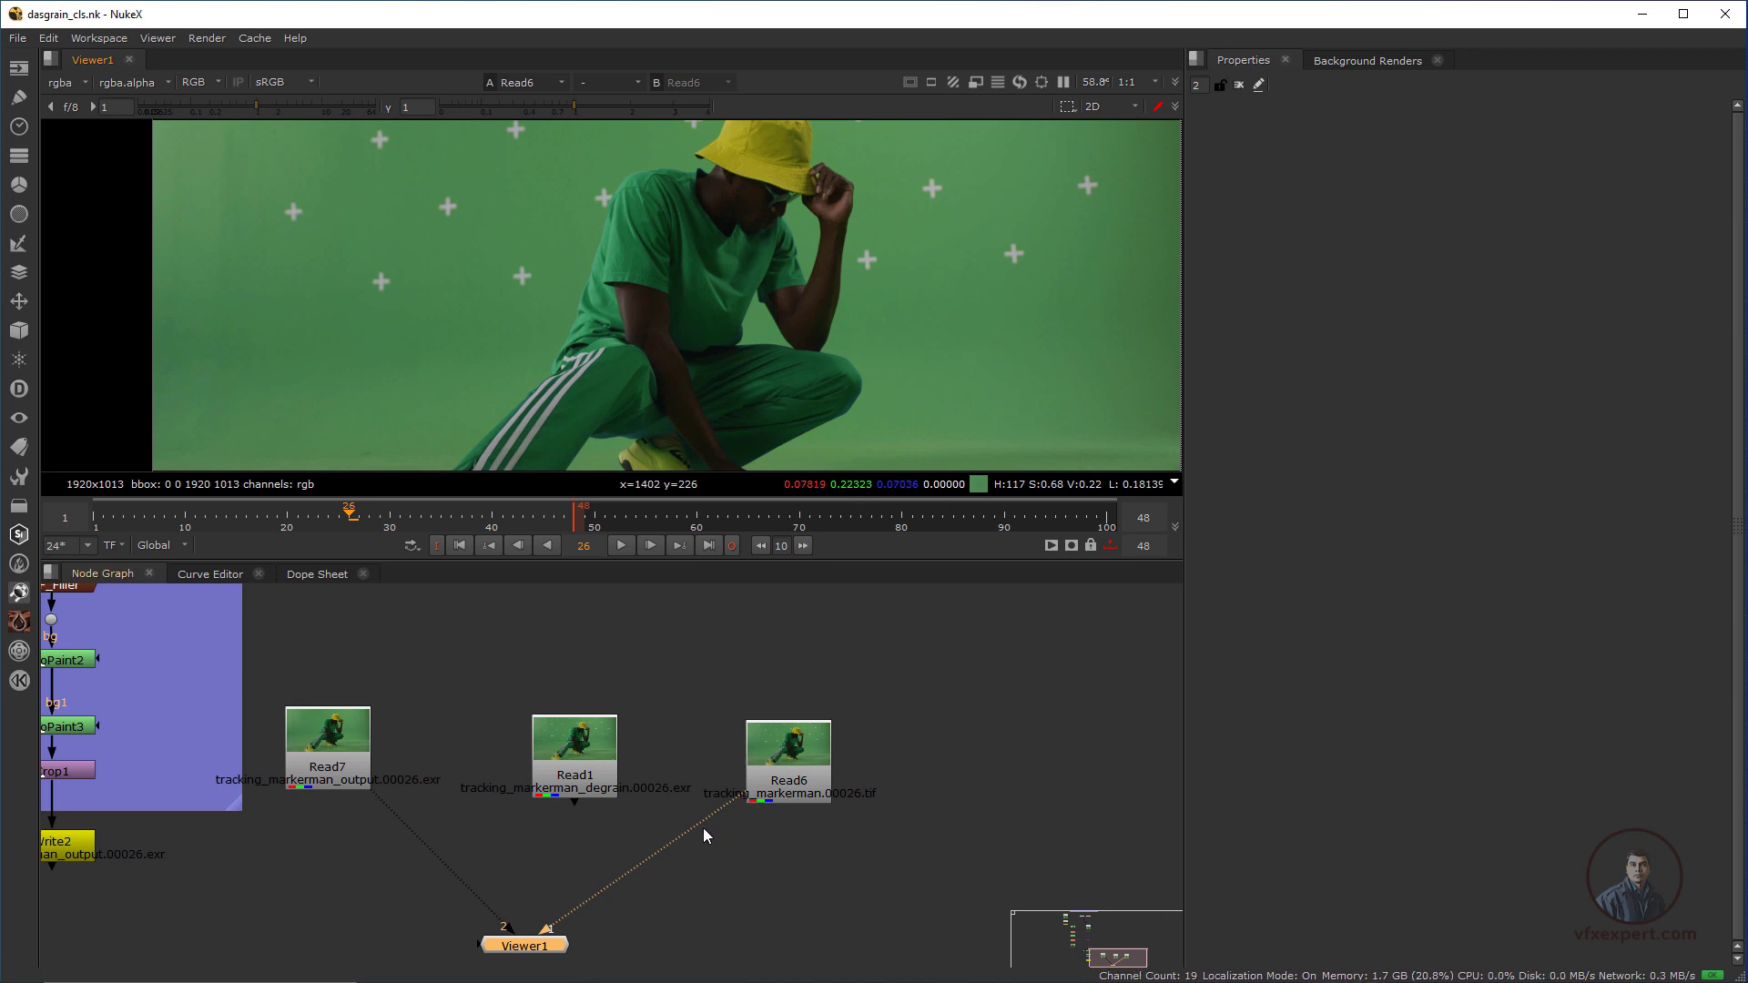
Switch to File Explorer and import DasGrain.nk from the DasGrain folder into Nuke's node graph
scroll(729, 876, "down", 1)
middle_click_drag(731, 876, 896, 845)
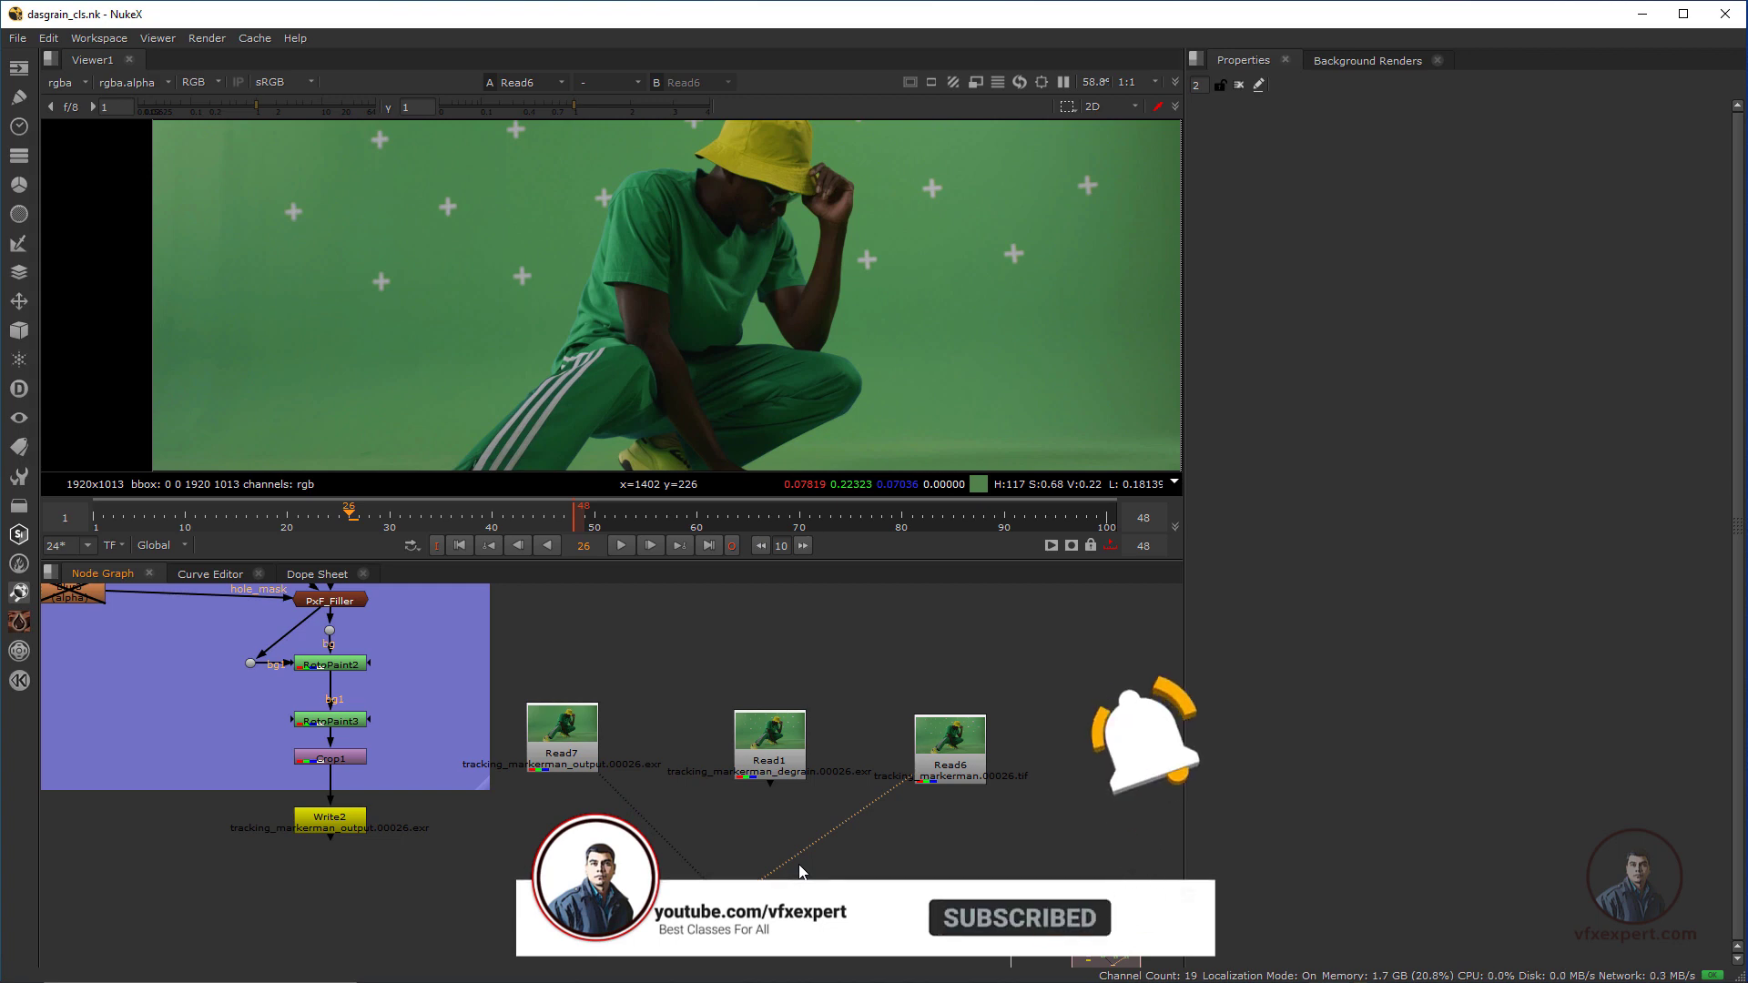
key("alt+Tab")
left_click(1197, 465)
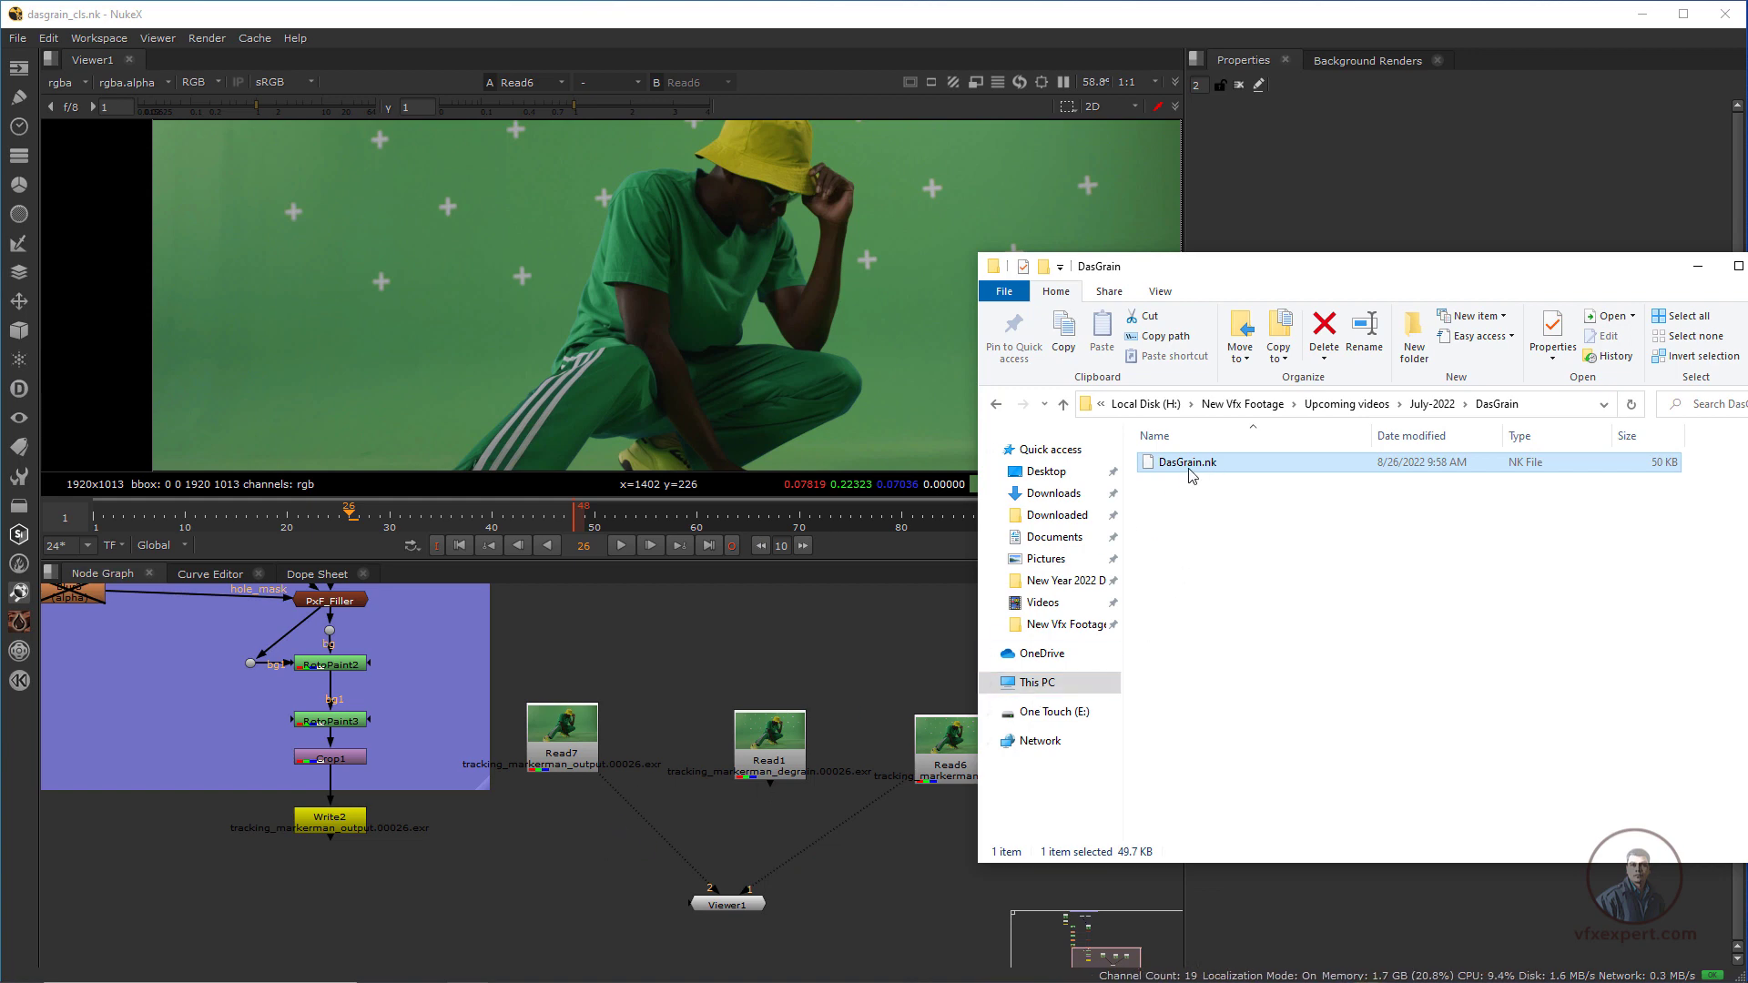
left_click_drag(1189, 463, 527, 911)
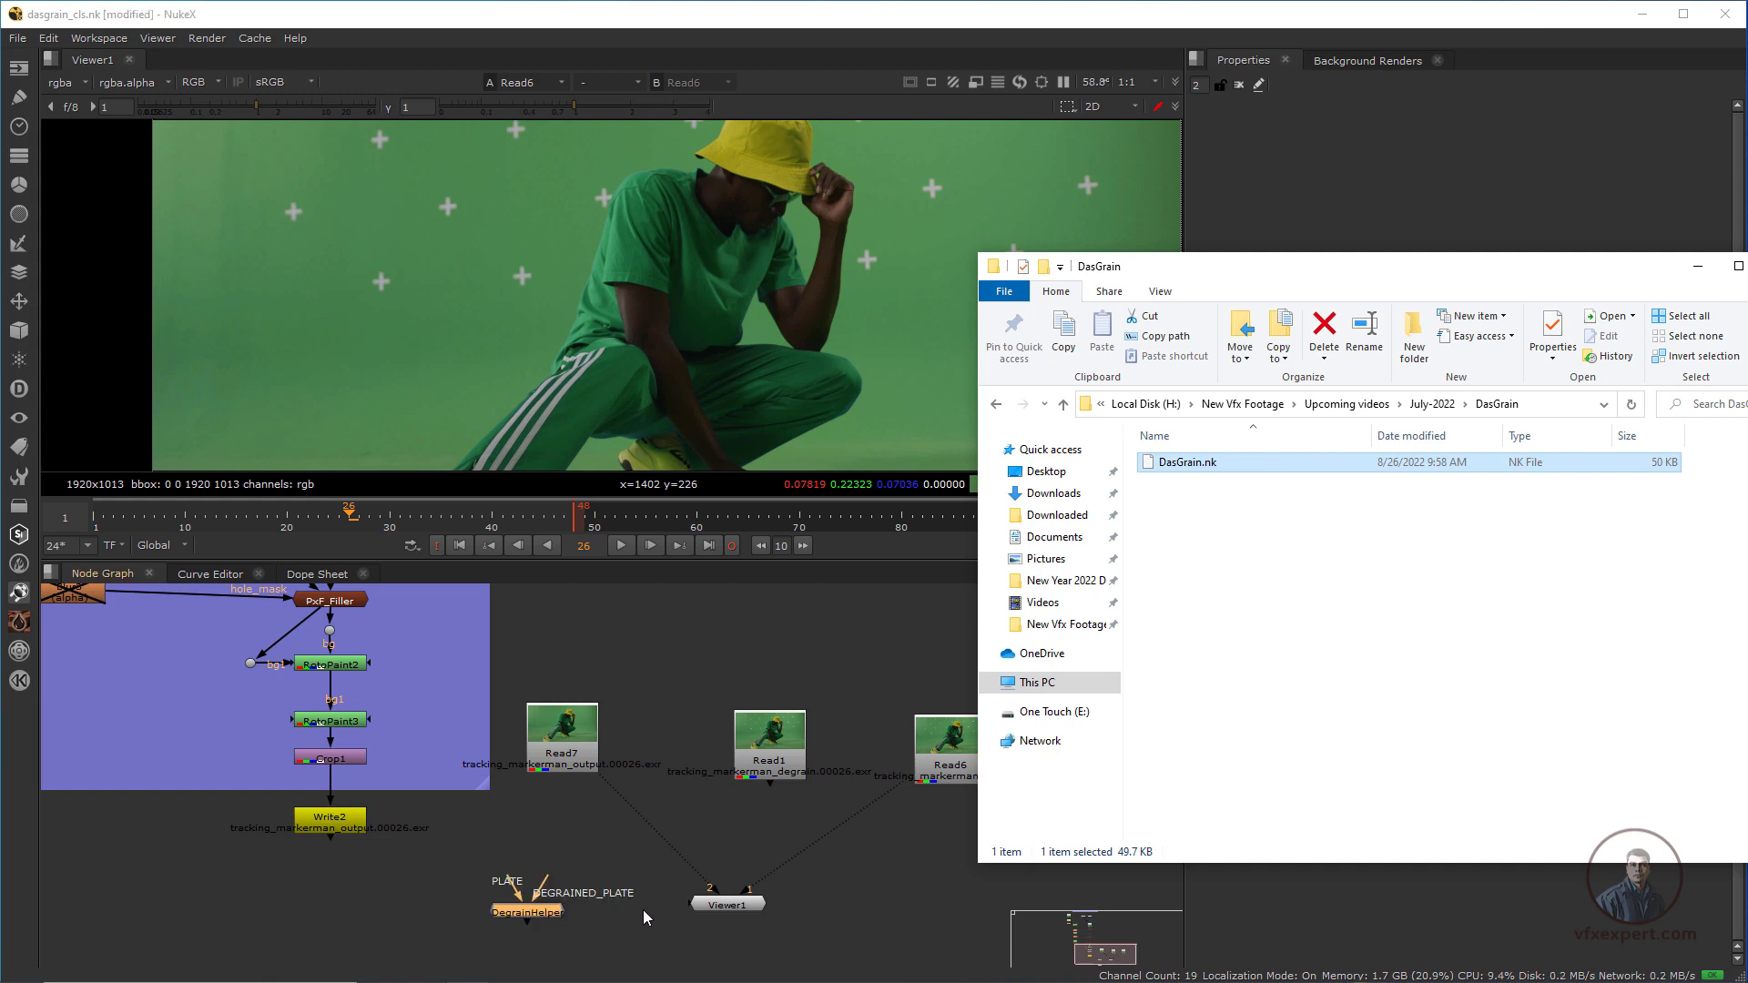
scroll(803, 854, "down", 4)
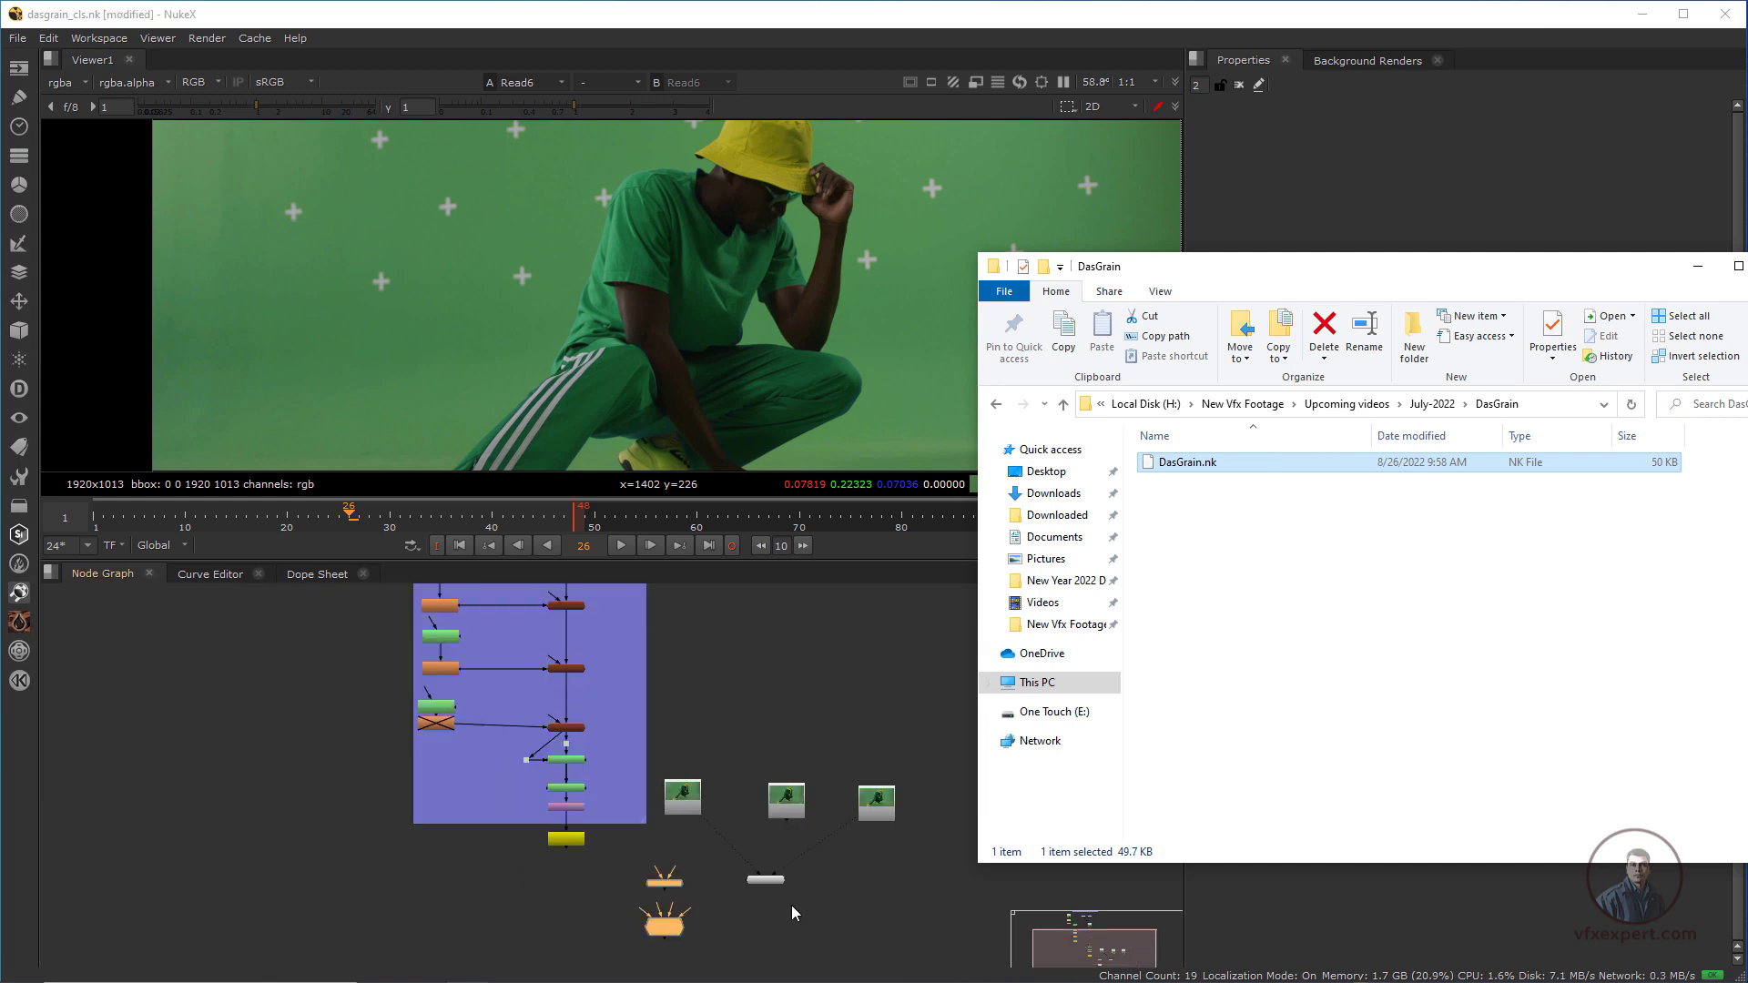
middle_click_drag(778, 897, 558, 822)
scroll(638, 844, "up", 5)
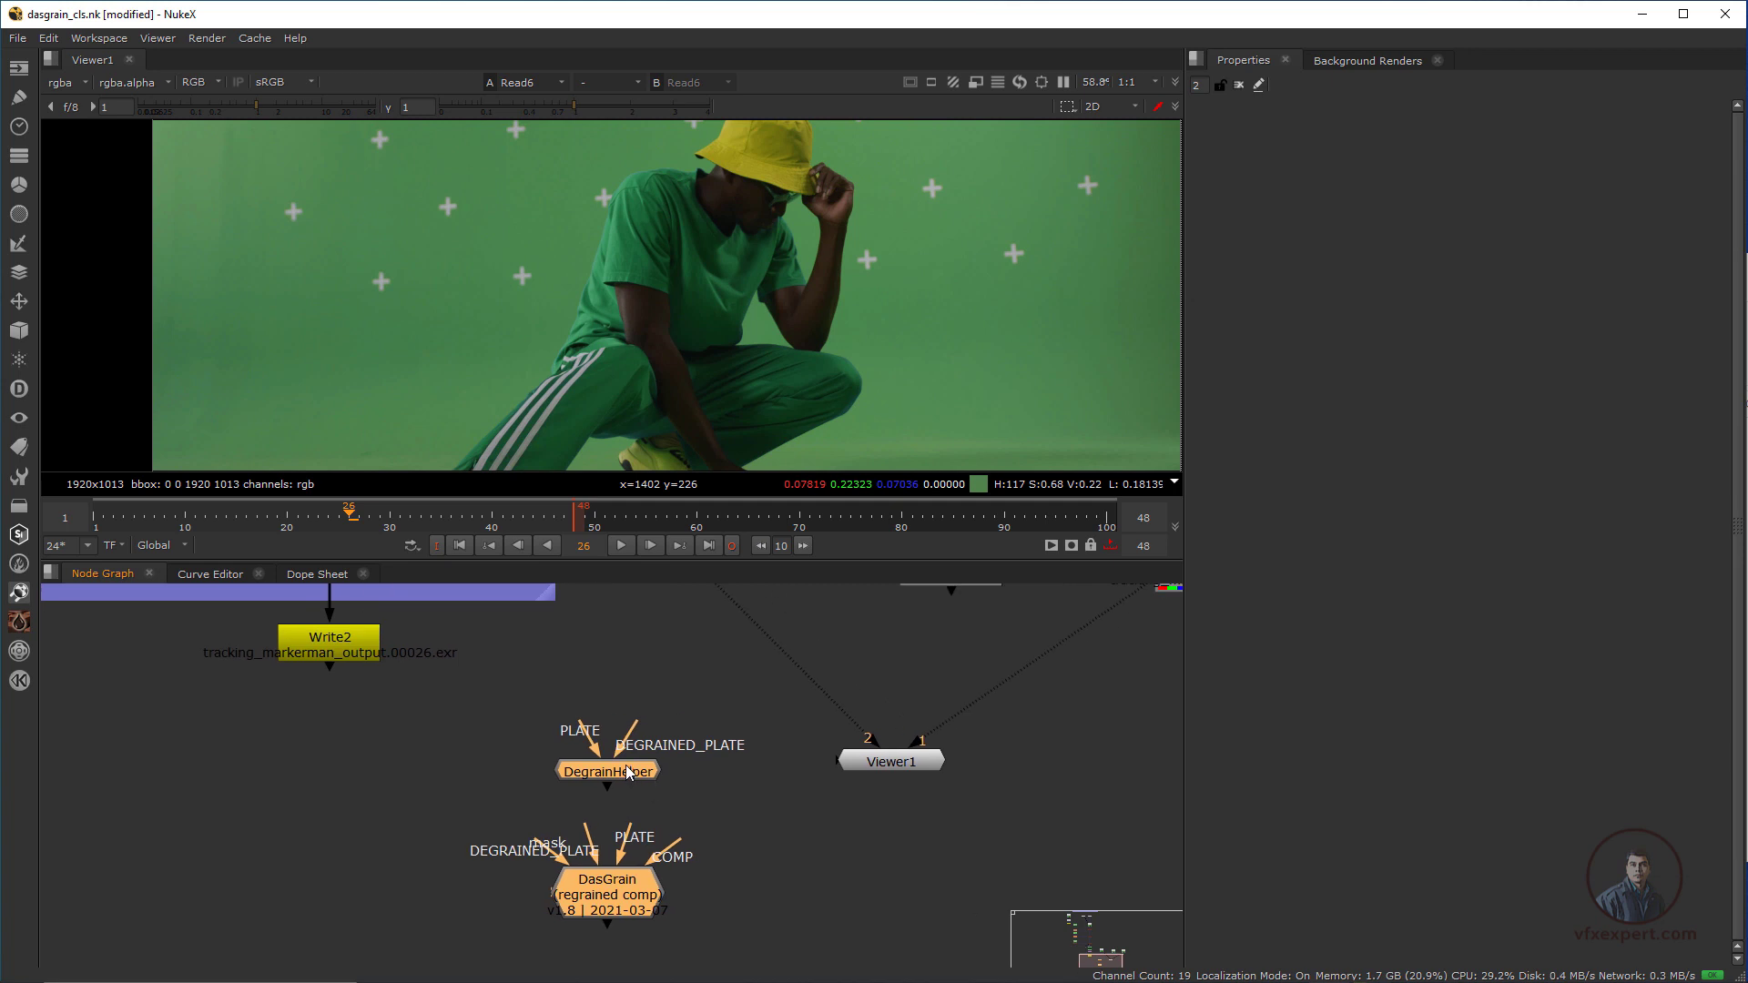
Separate the imported DegrainHelper and DasGrain nodes and delete DegrainHelper
left_click_drag(627, 765, 664, 747)
left_click(667, 752)
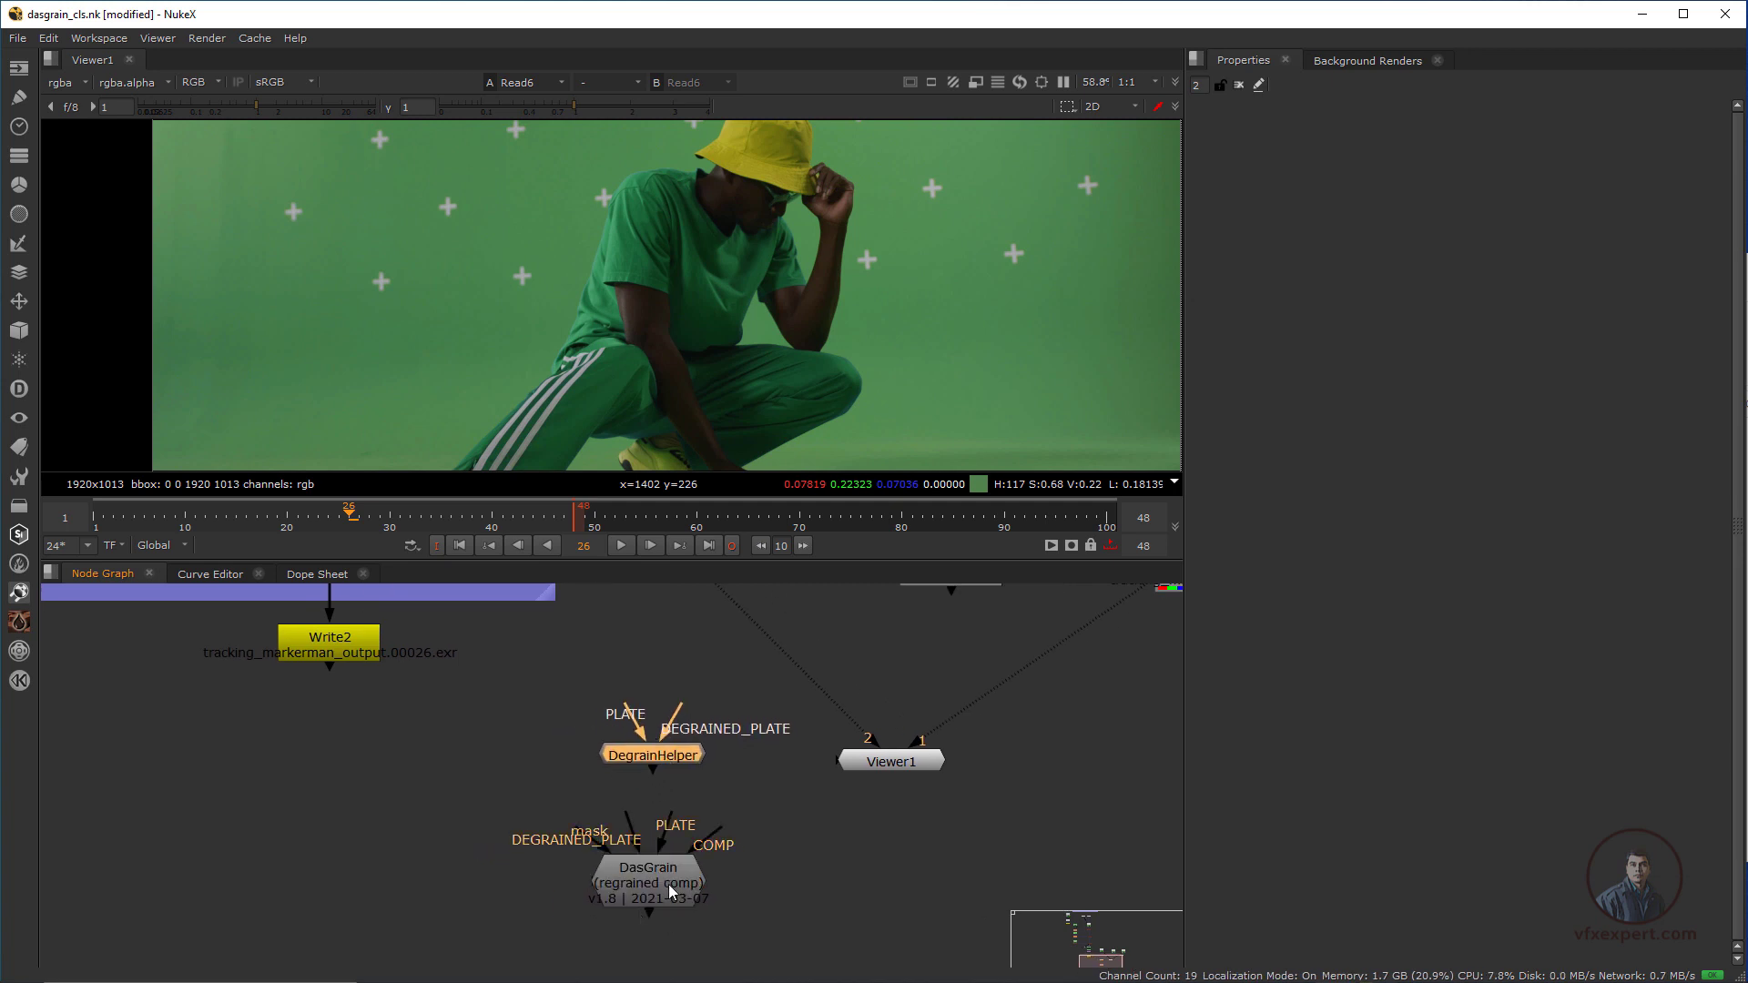
left_click_drag(669, 885, 776, 896)
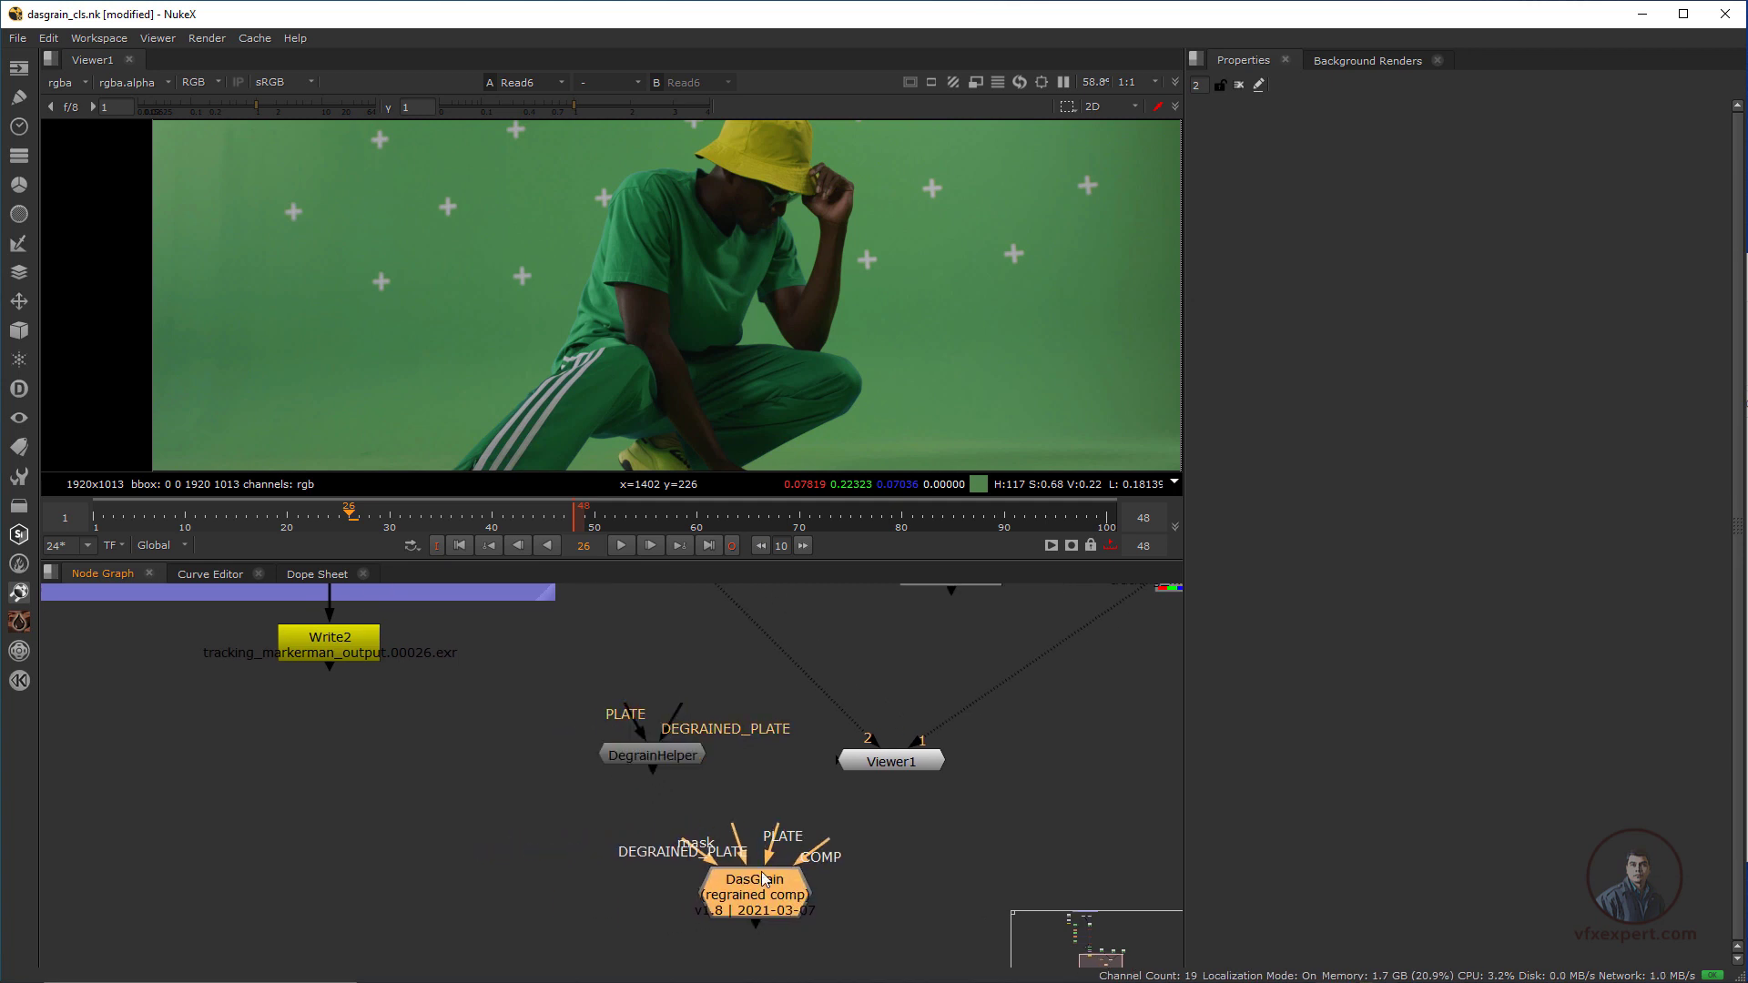
left_click(669, 756)
key("Delete")
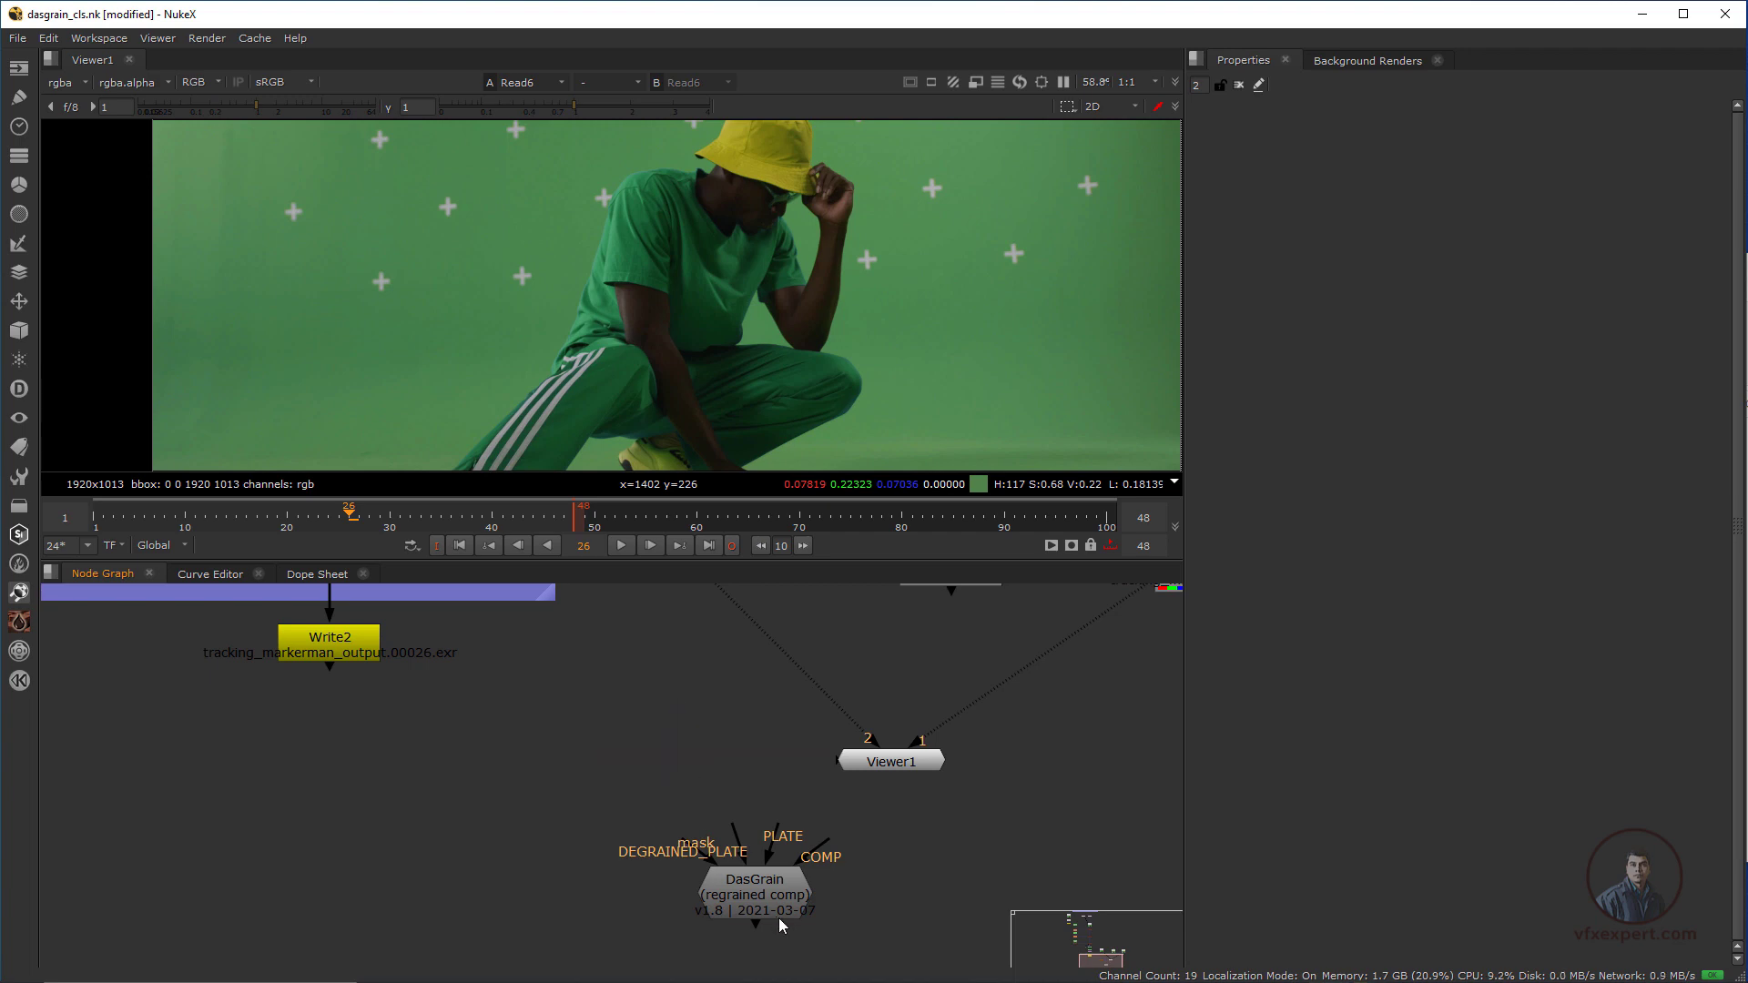
Move the DasGrain node beside Viewer1, below the three Read nodes
left_click_drag(744, 888, 775, 872)
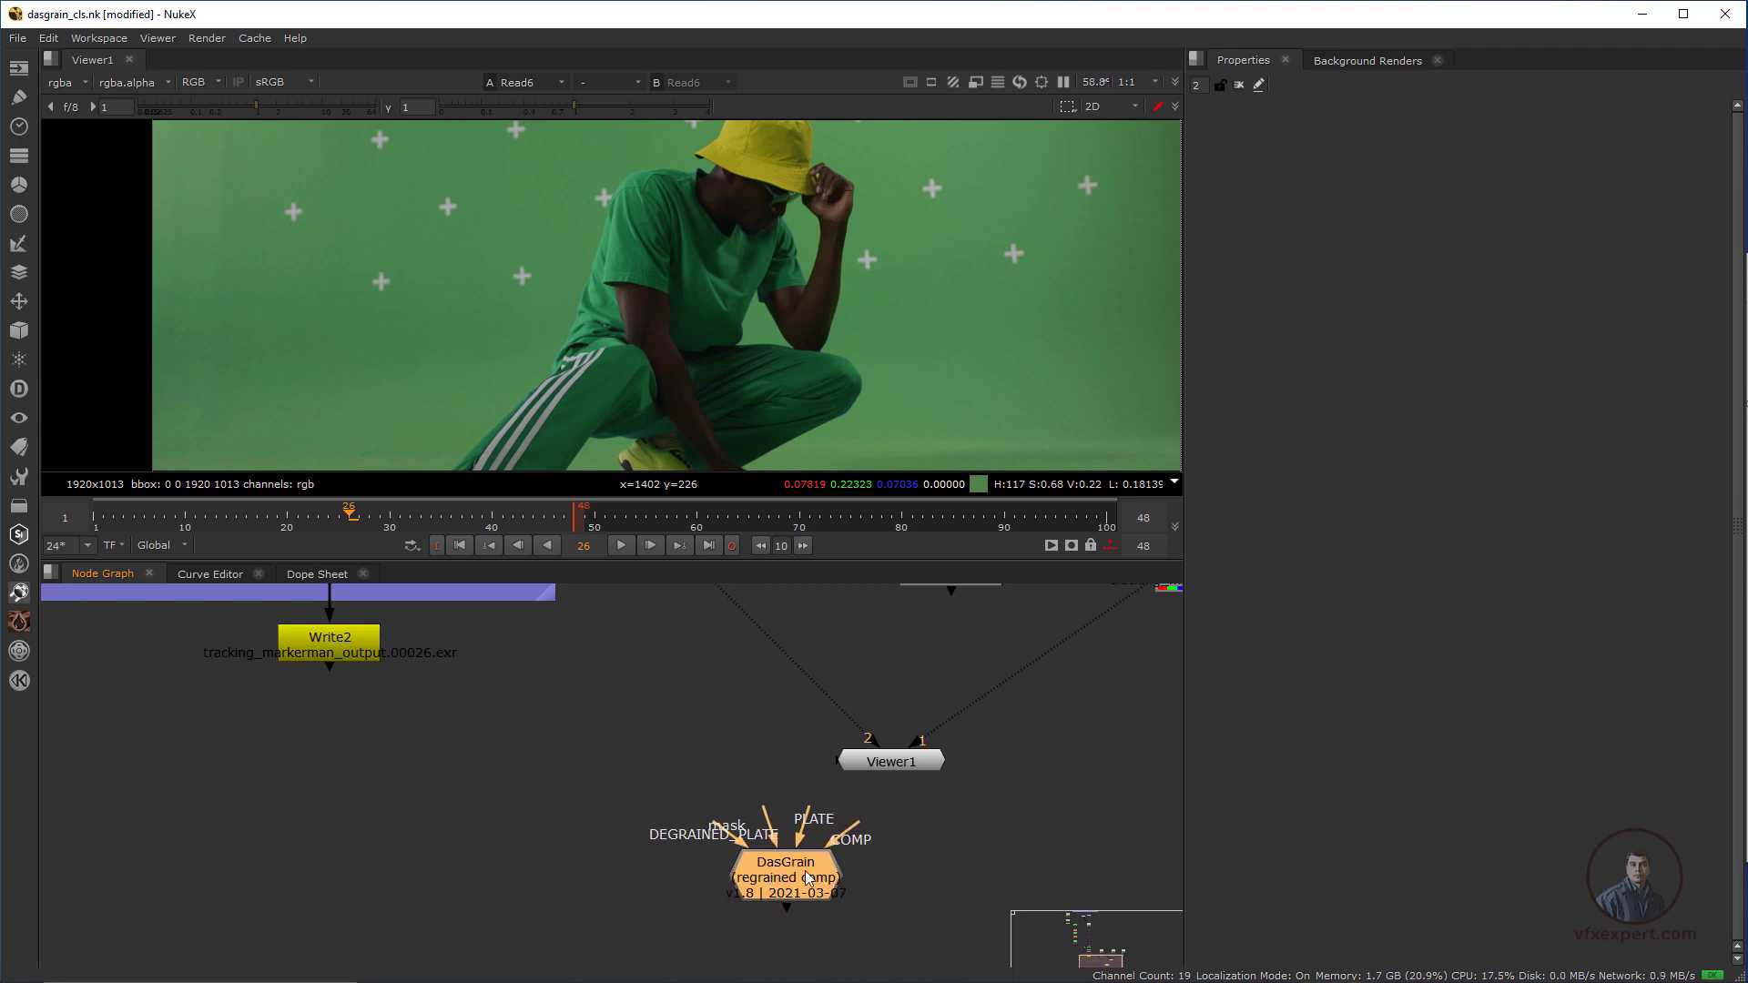
scroll(803, 873, "down", 2)
middle_click_drag(802, 866, 643, 881)
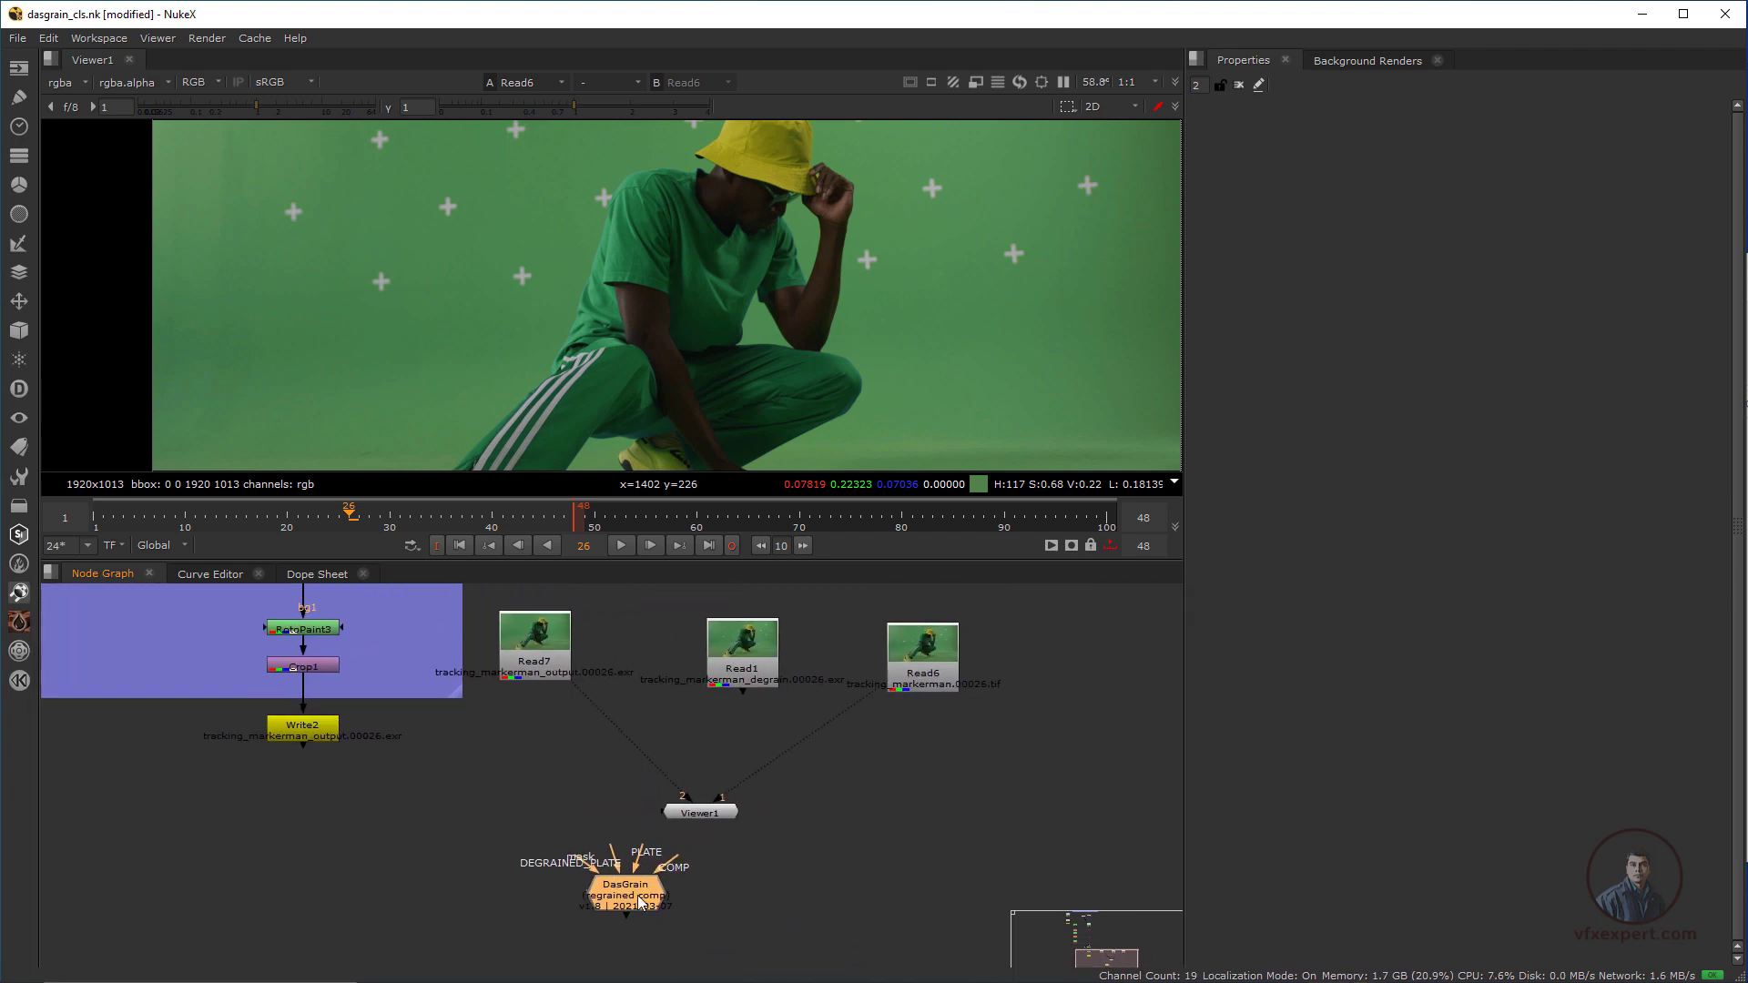
left_click_drag(638, 894, 874, 840)
scroll(824, 820, "up", 3)
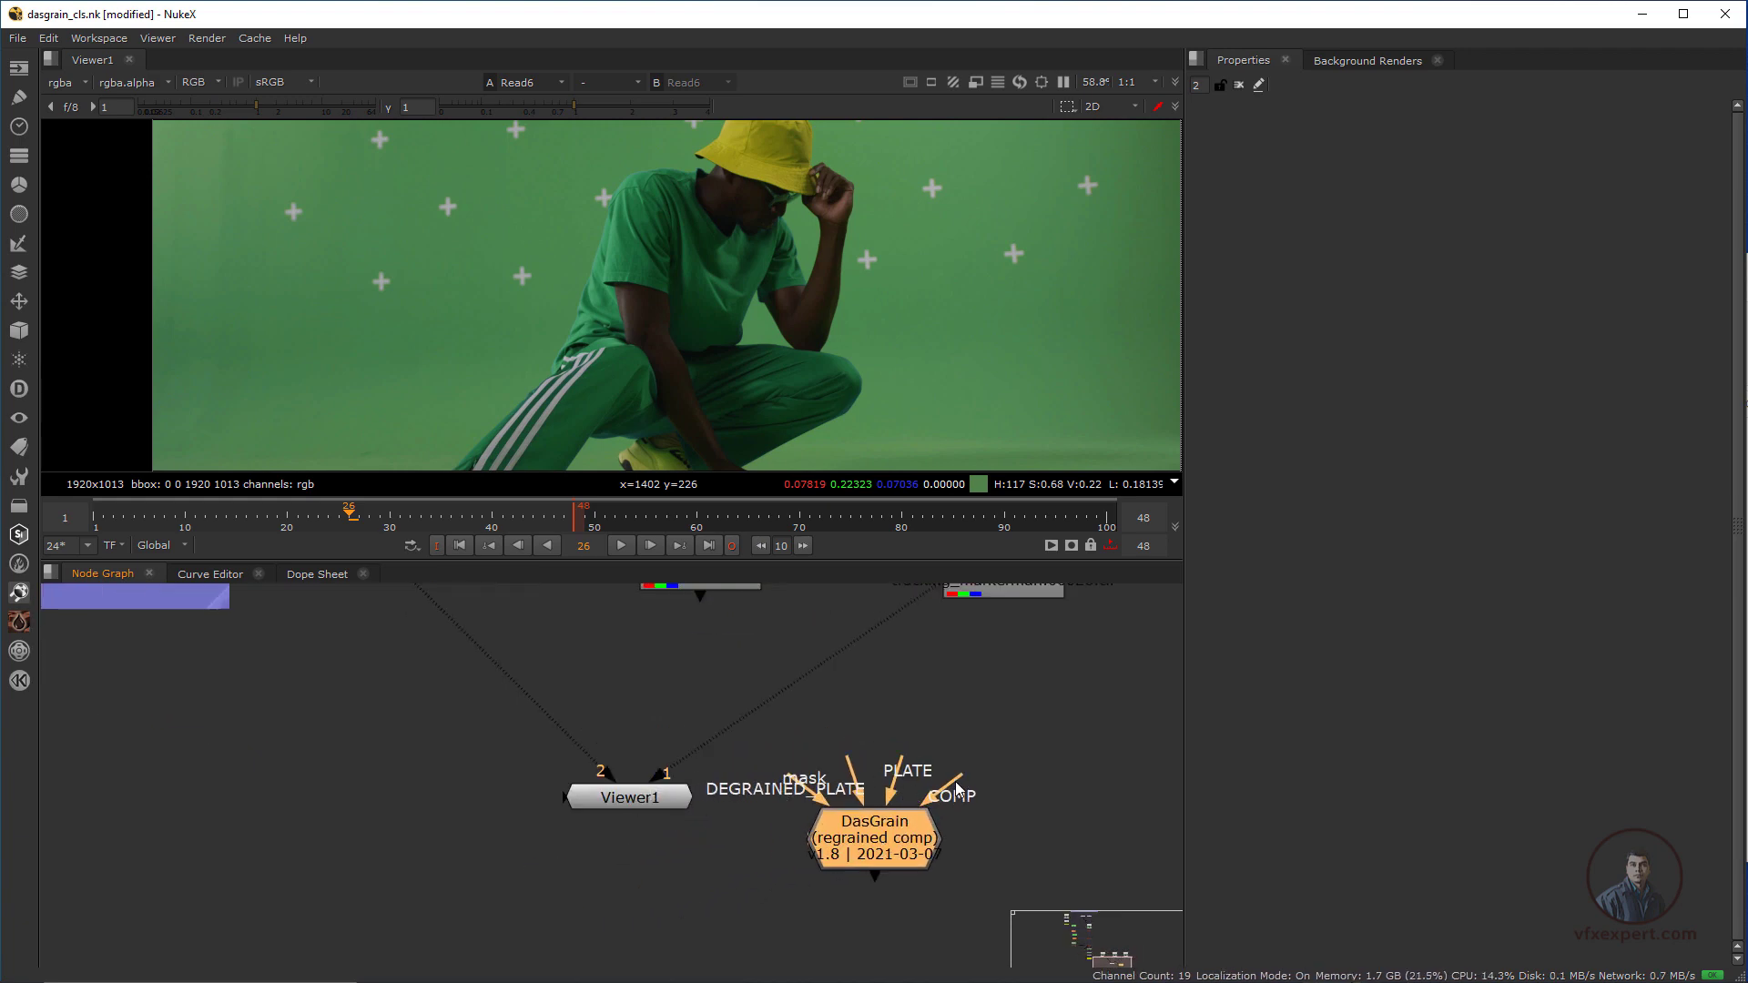
Examine the COMP, PLATE and DEGRAINED_PLATE inputs of the DasGrain node
left_click_drag(958, 781, 1031, 798)
left_click_drag(902, 761, 920, 703)
left_click_drag(846, 754, 741, 769)
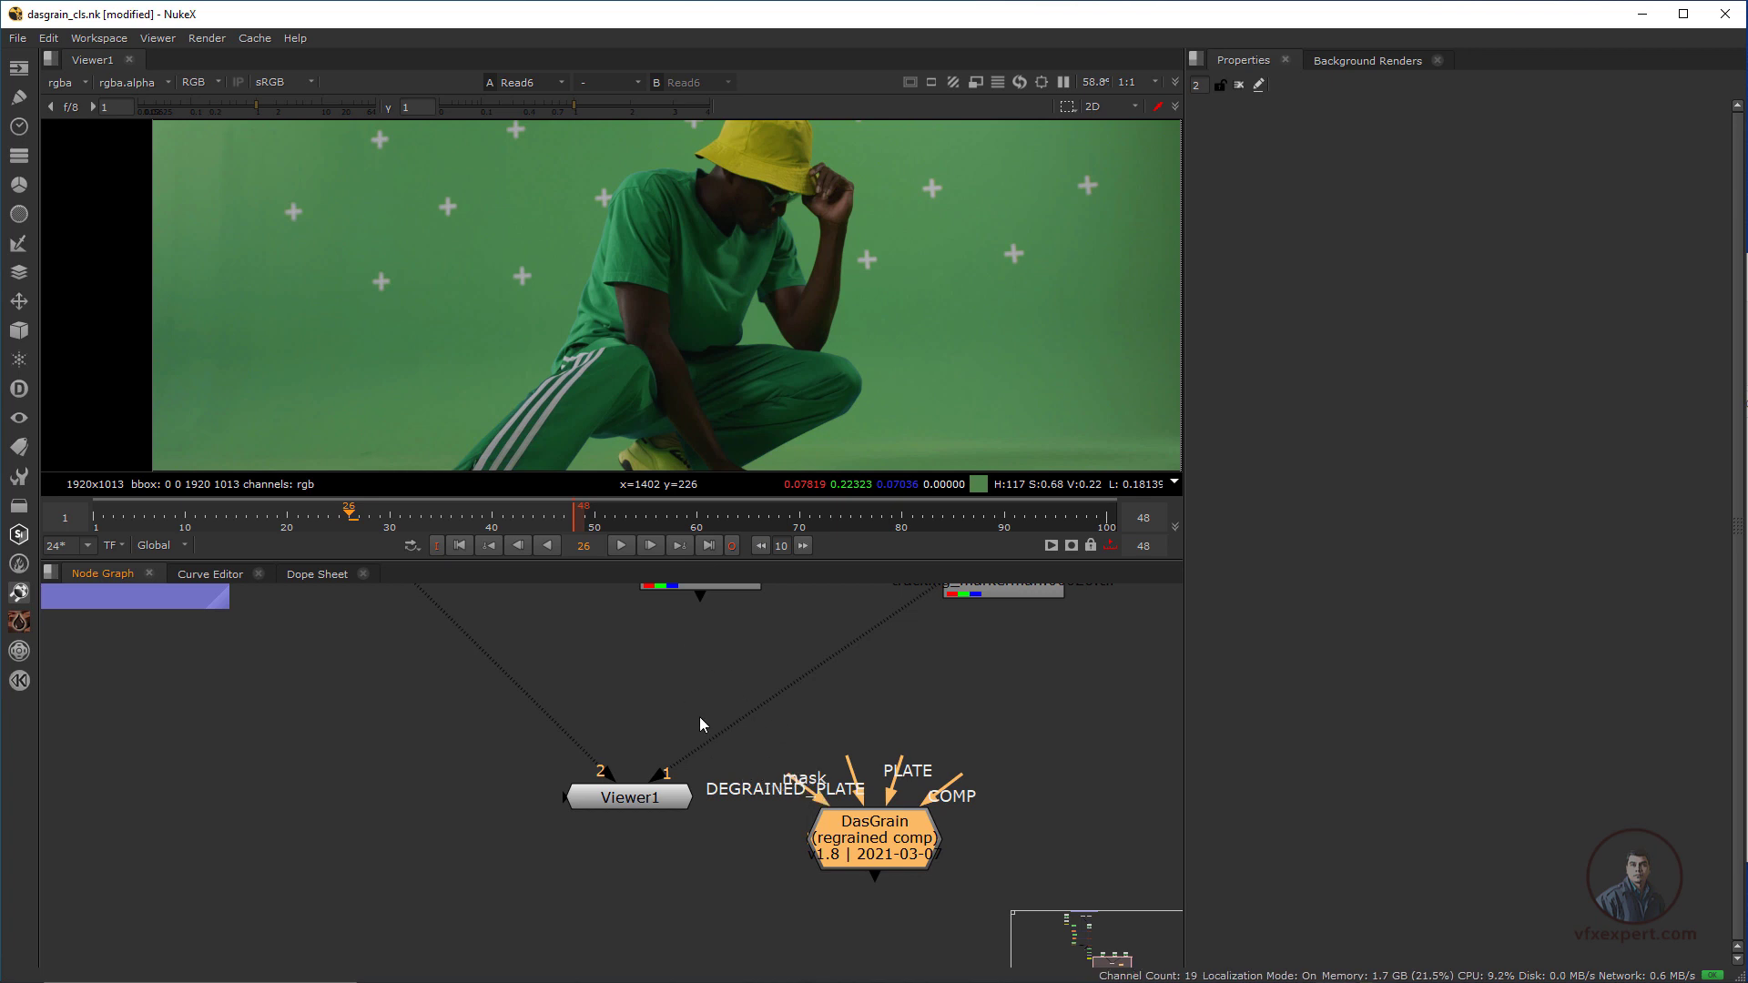
left_click_drag(896, 849, 911, 853)
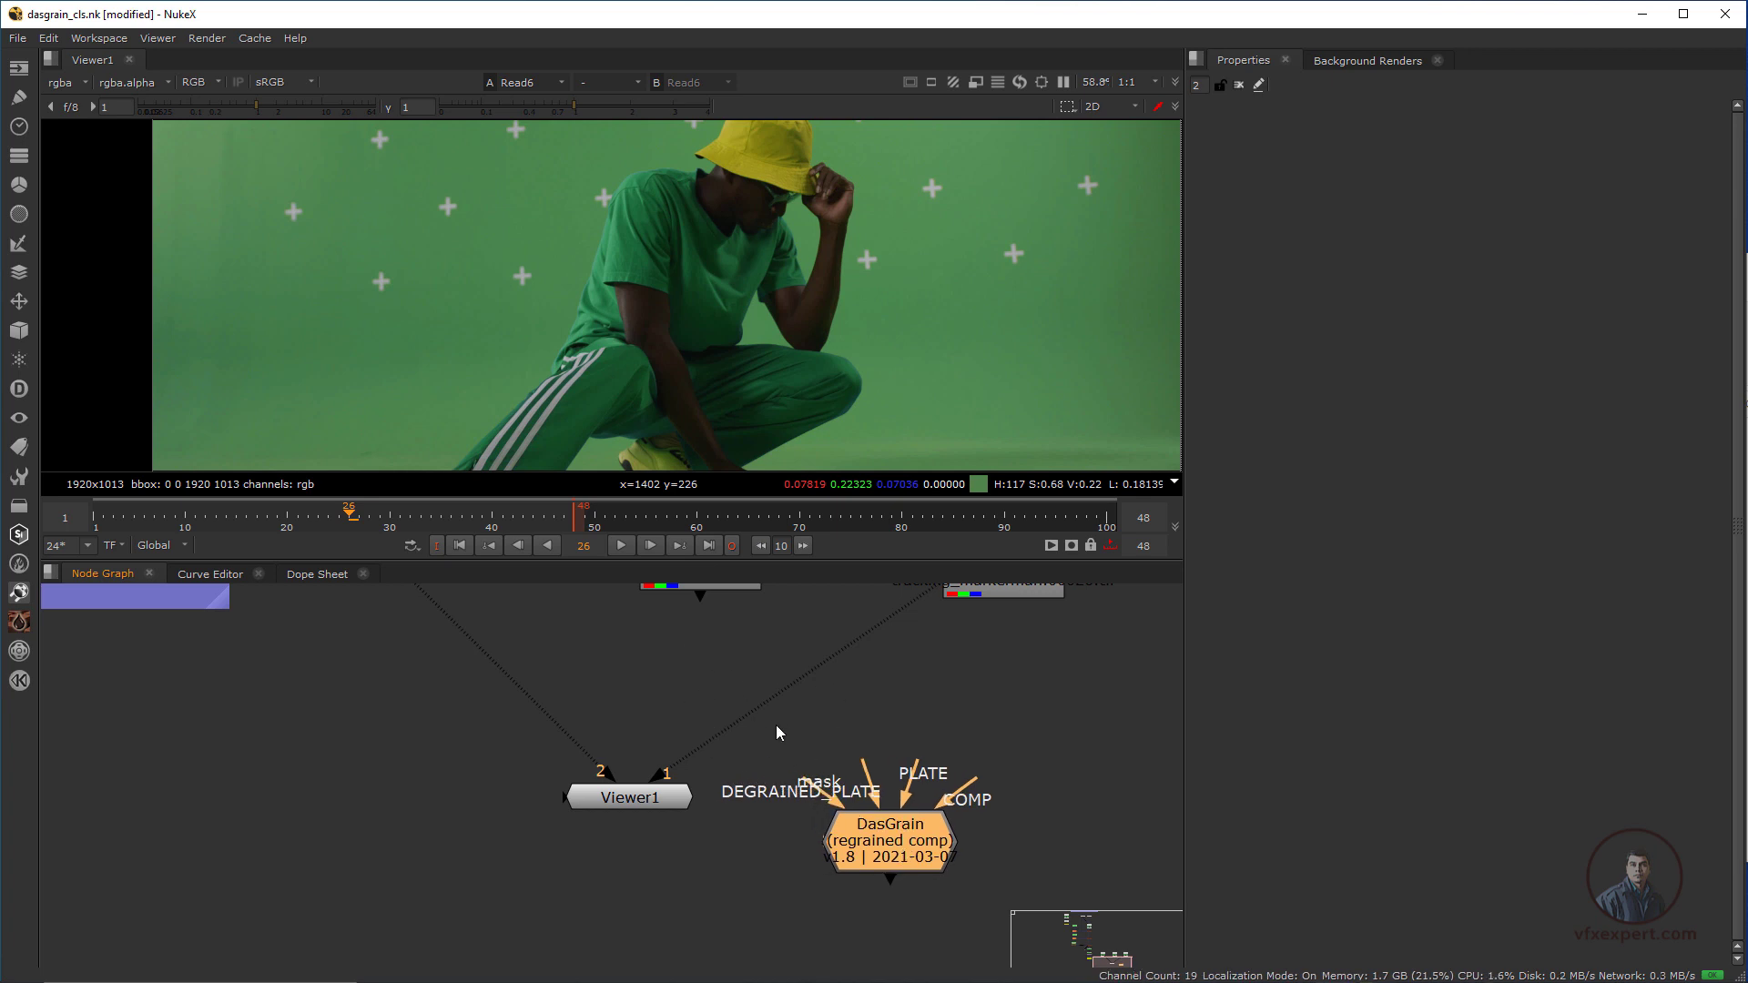
Place the DasGrain node directly below Read1 and move Viewer1 further down beneath it
left_click_drag(776, 725, 1018, 807)
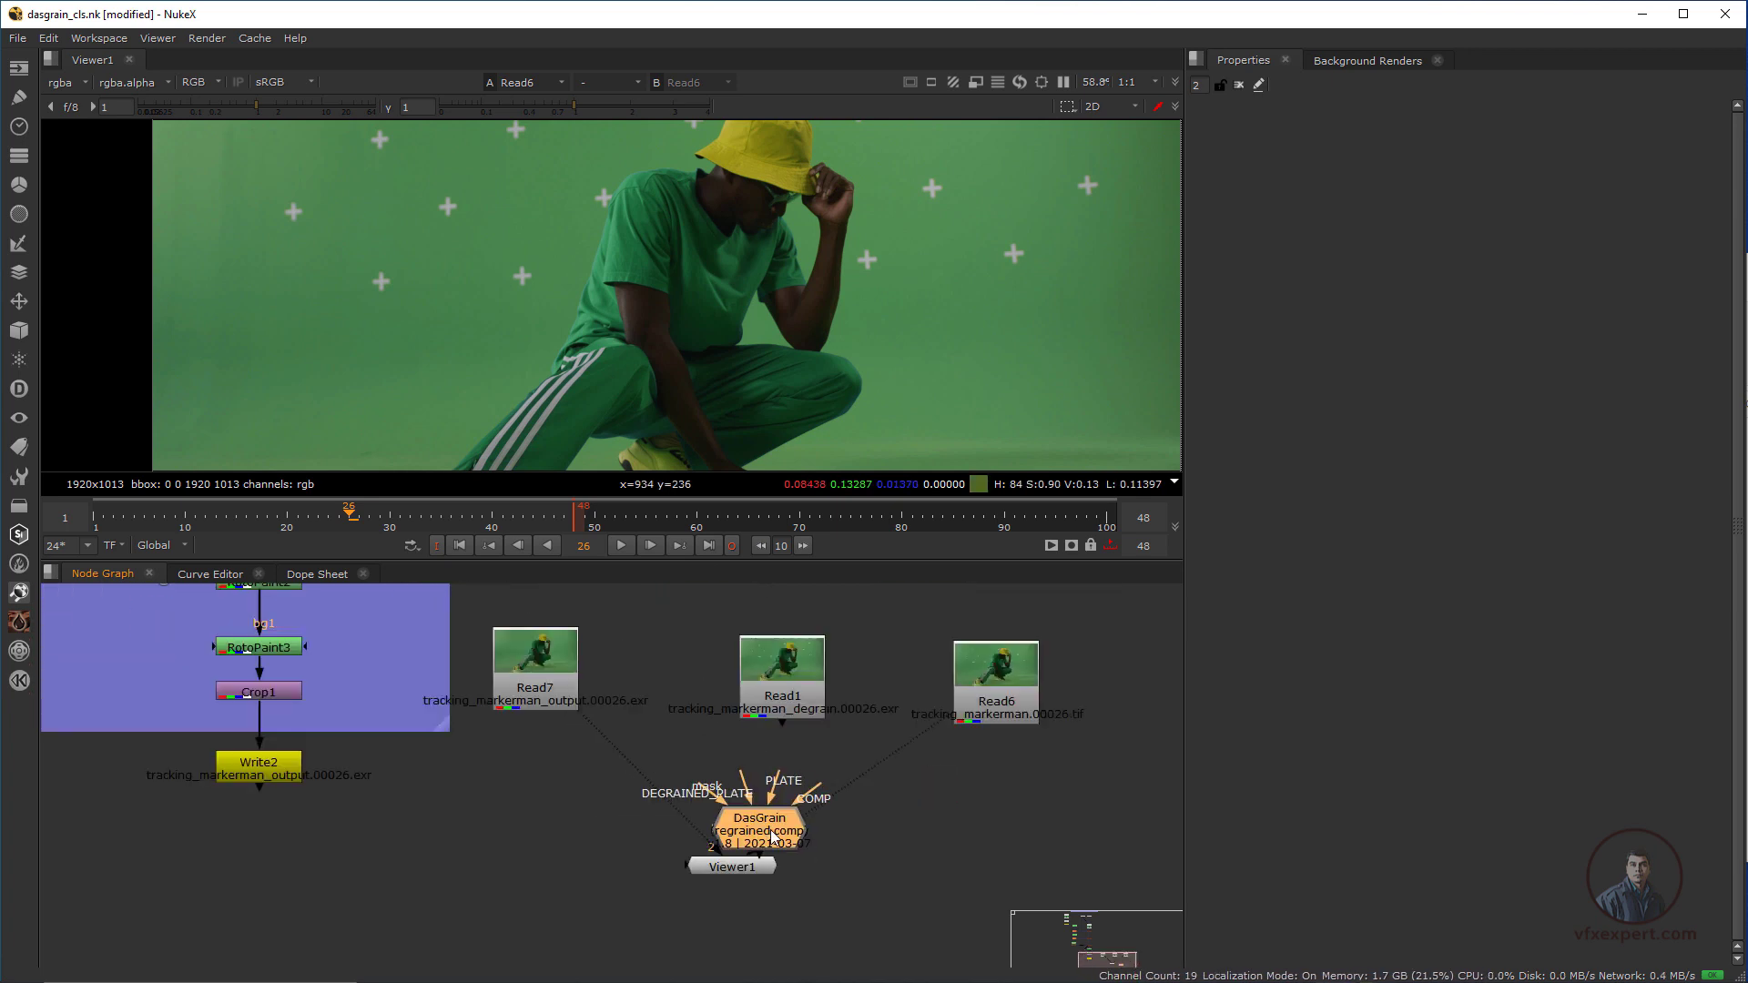
left_click_drag(761, 827, 732, 794)
left_click(751, 865)
left_click_drag(752, 868, 759, 926)
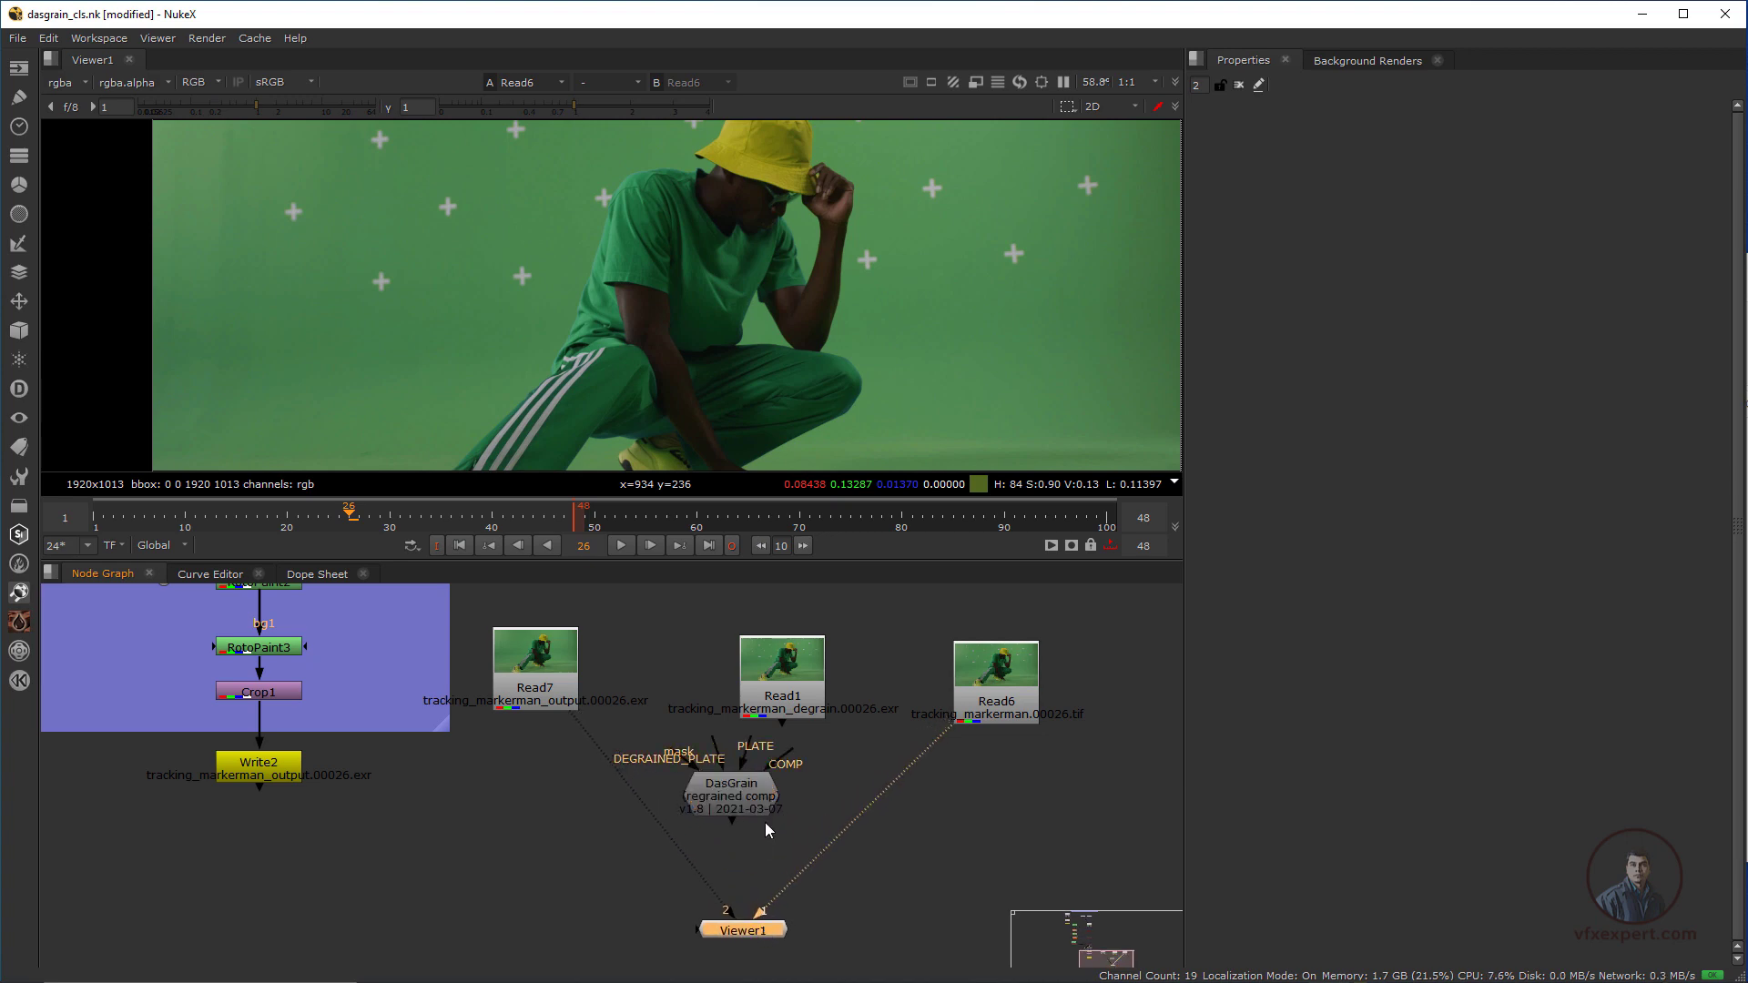
left_click_drag(748, 807, 790, 822)
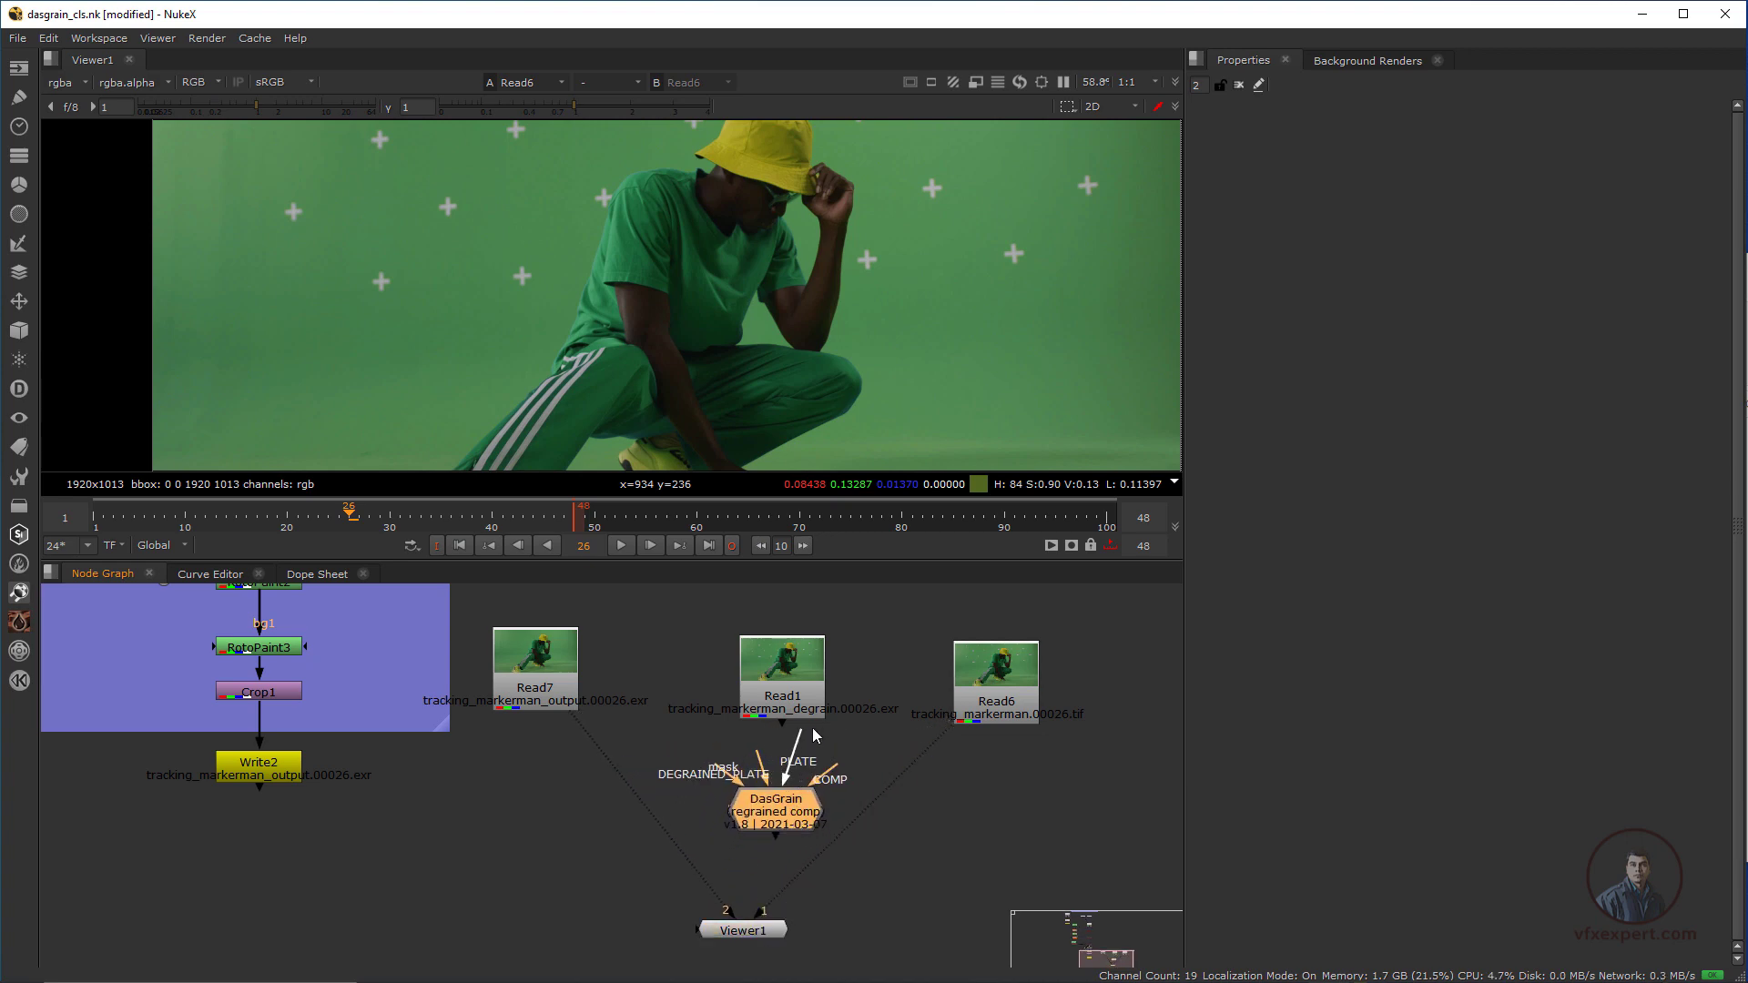
Connect DasGrain's PLATE input to the original plate Read6 and disconnect Viewer1 from the Read nodes
left_click(983, 702)
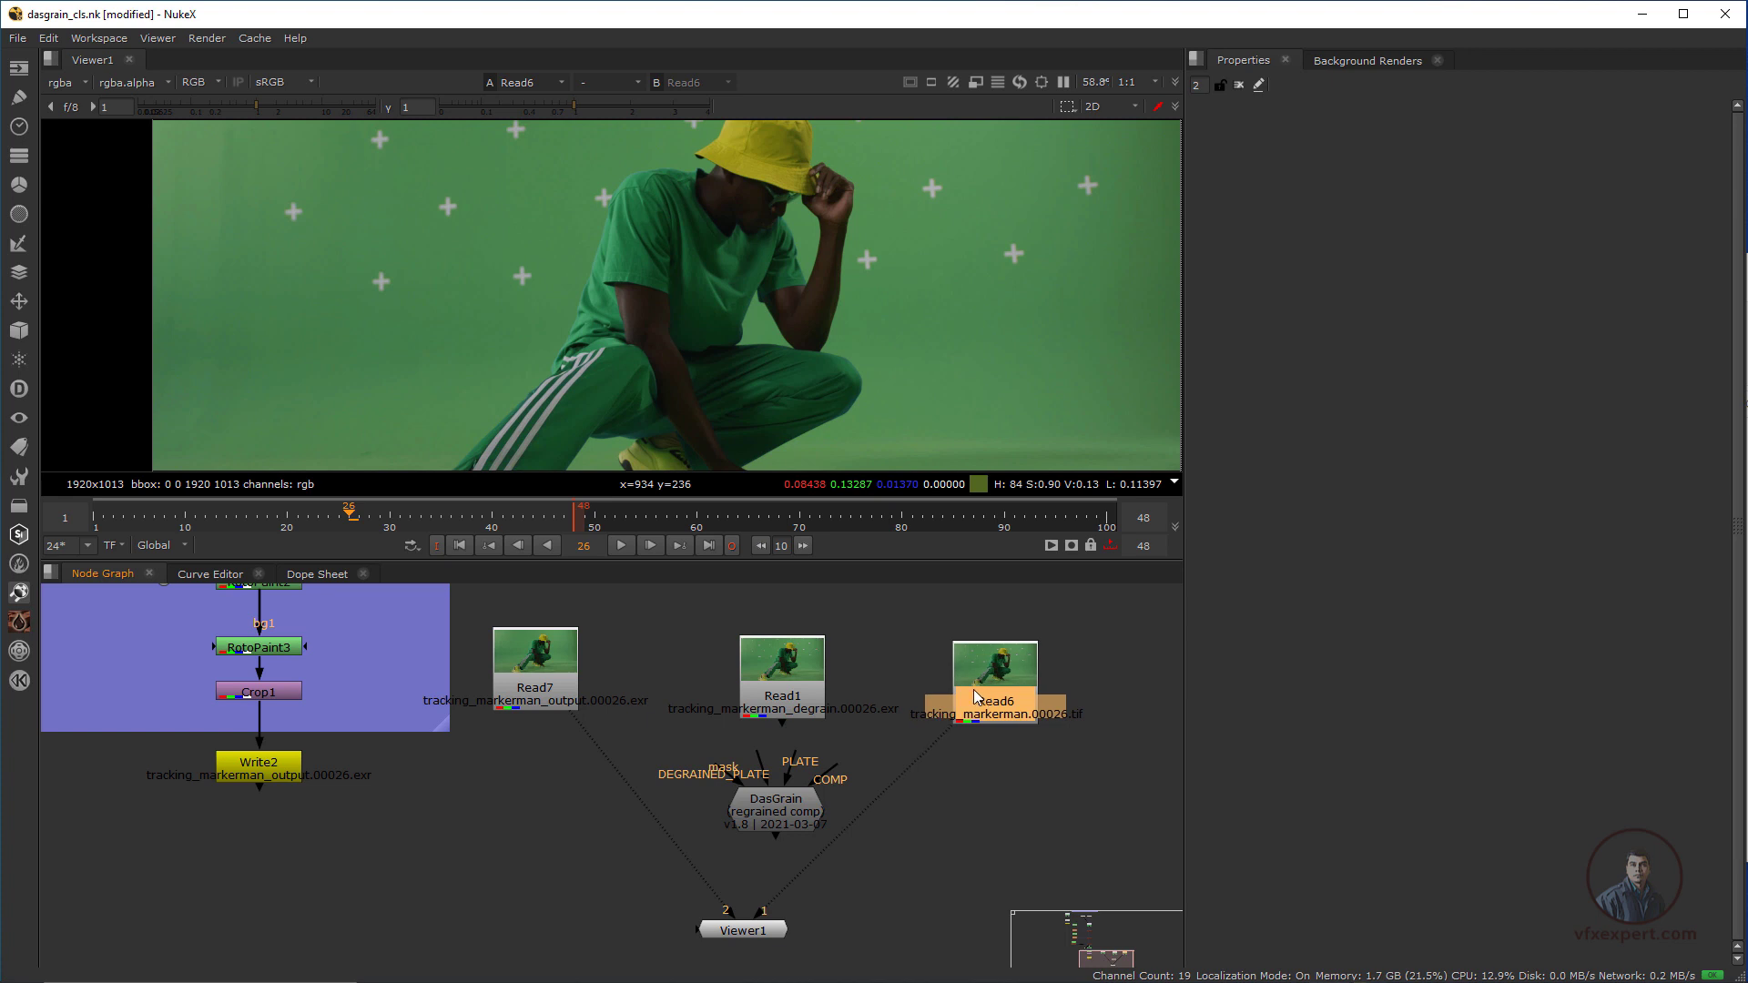
left_click_drag(793, 752, 971, 699)
left_click_drag(756, 813, 752, 827)
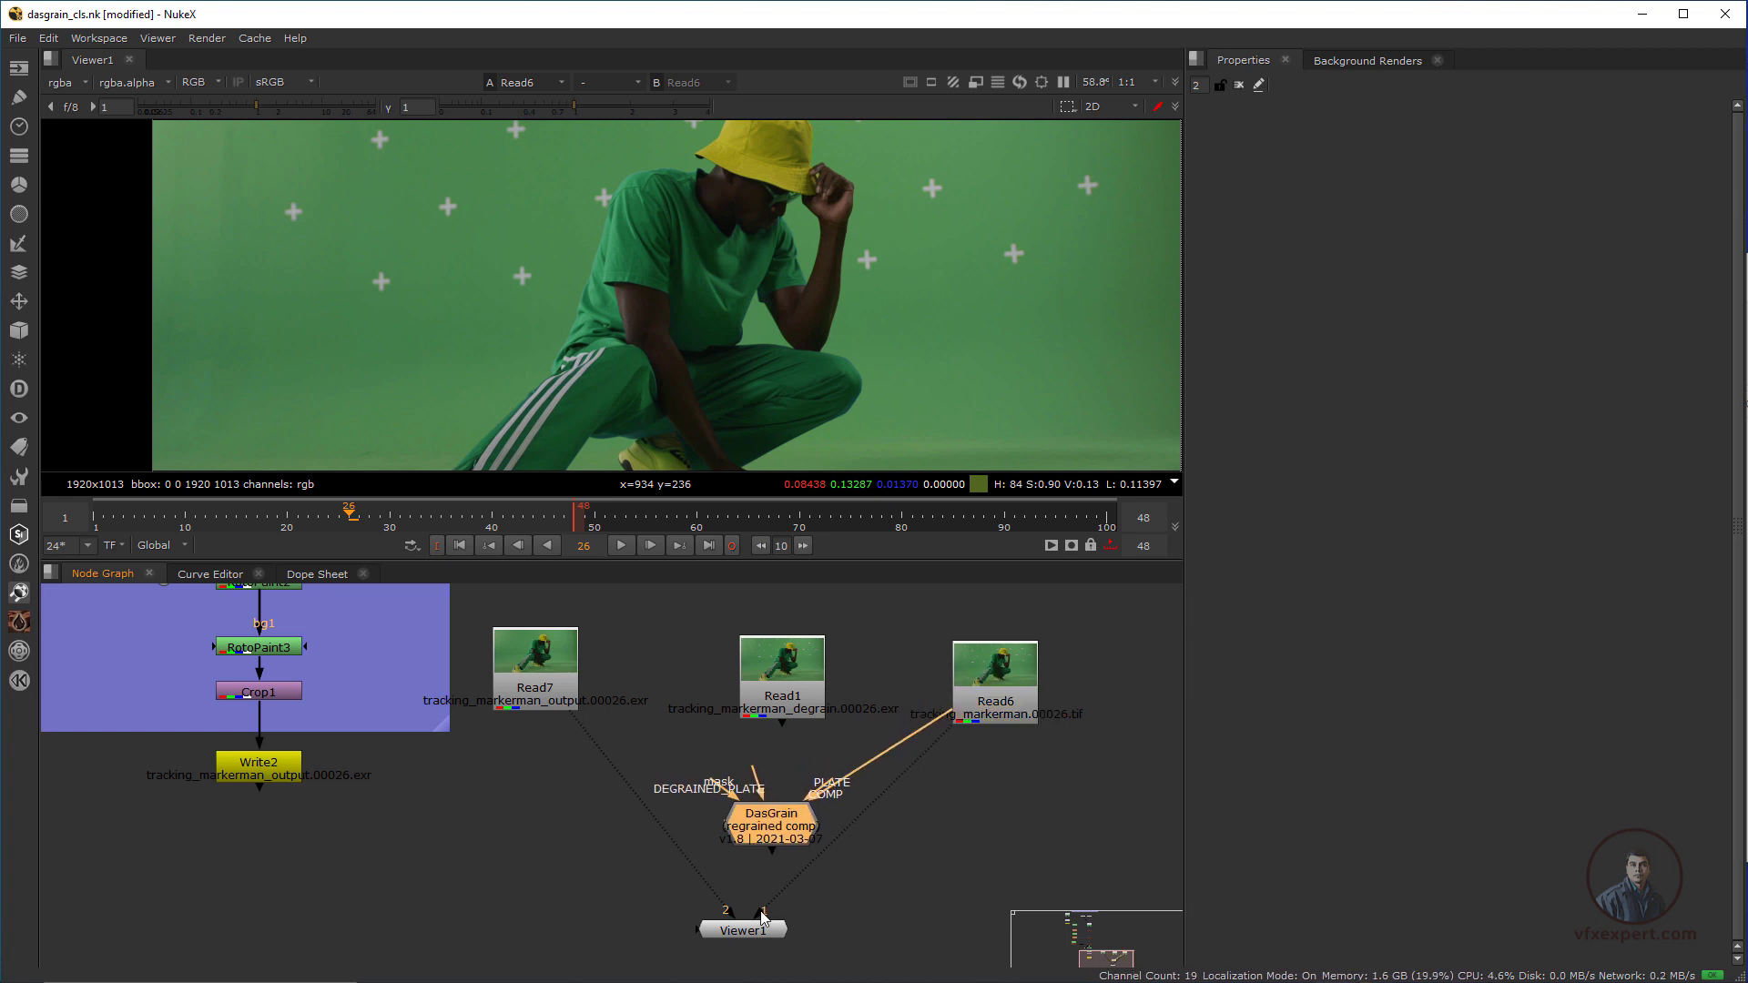
left_click_drag(761, 914, 665, 881)
scroll(755, 816, "up", 2)
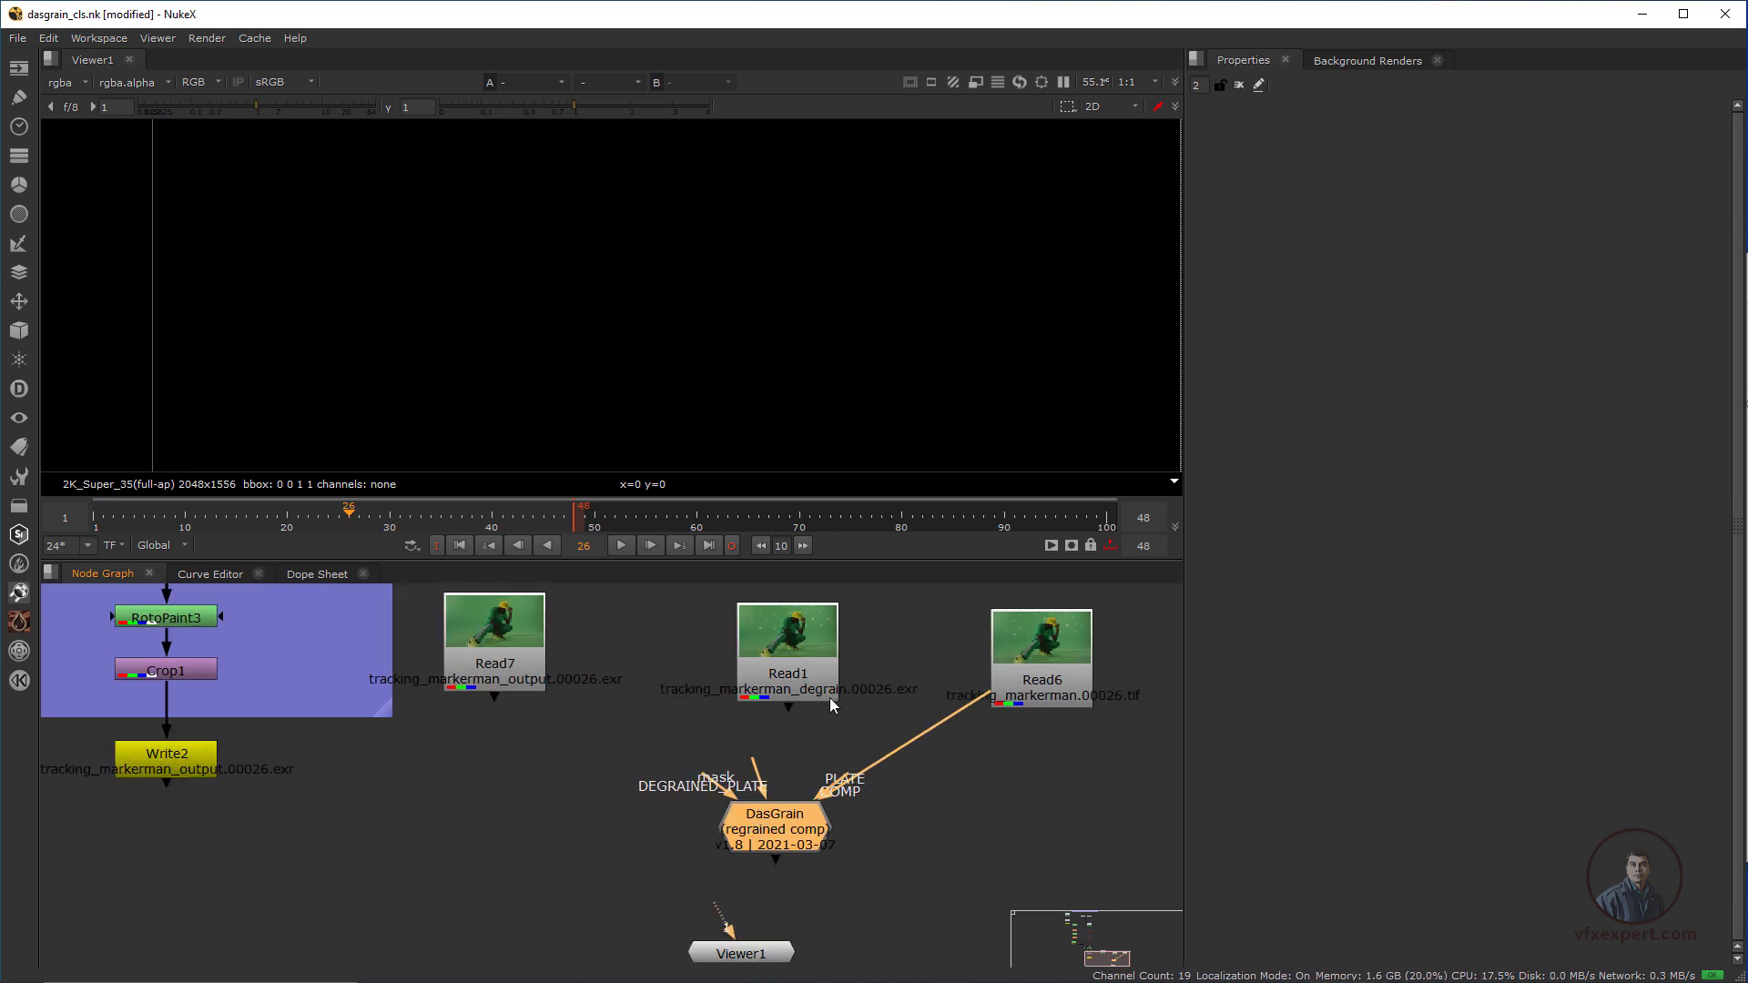
Connect DasGrain's DEGRAINED_PLATE input to Read1 and its COMP input to Crop1
left_click_drag(752, 758, 784, 663)
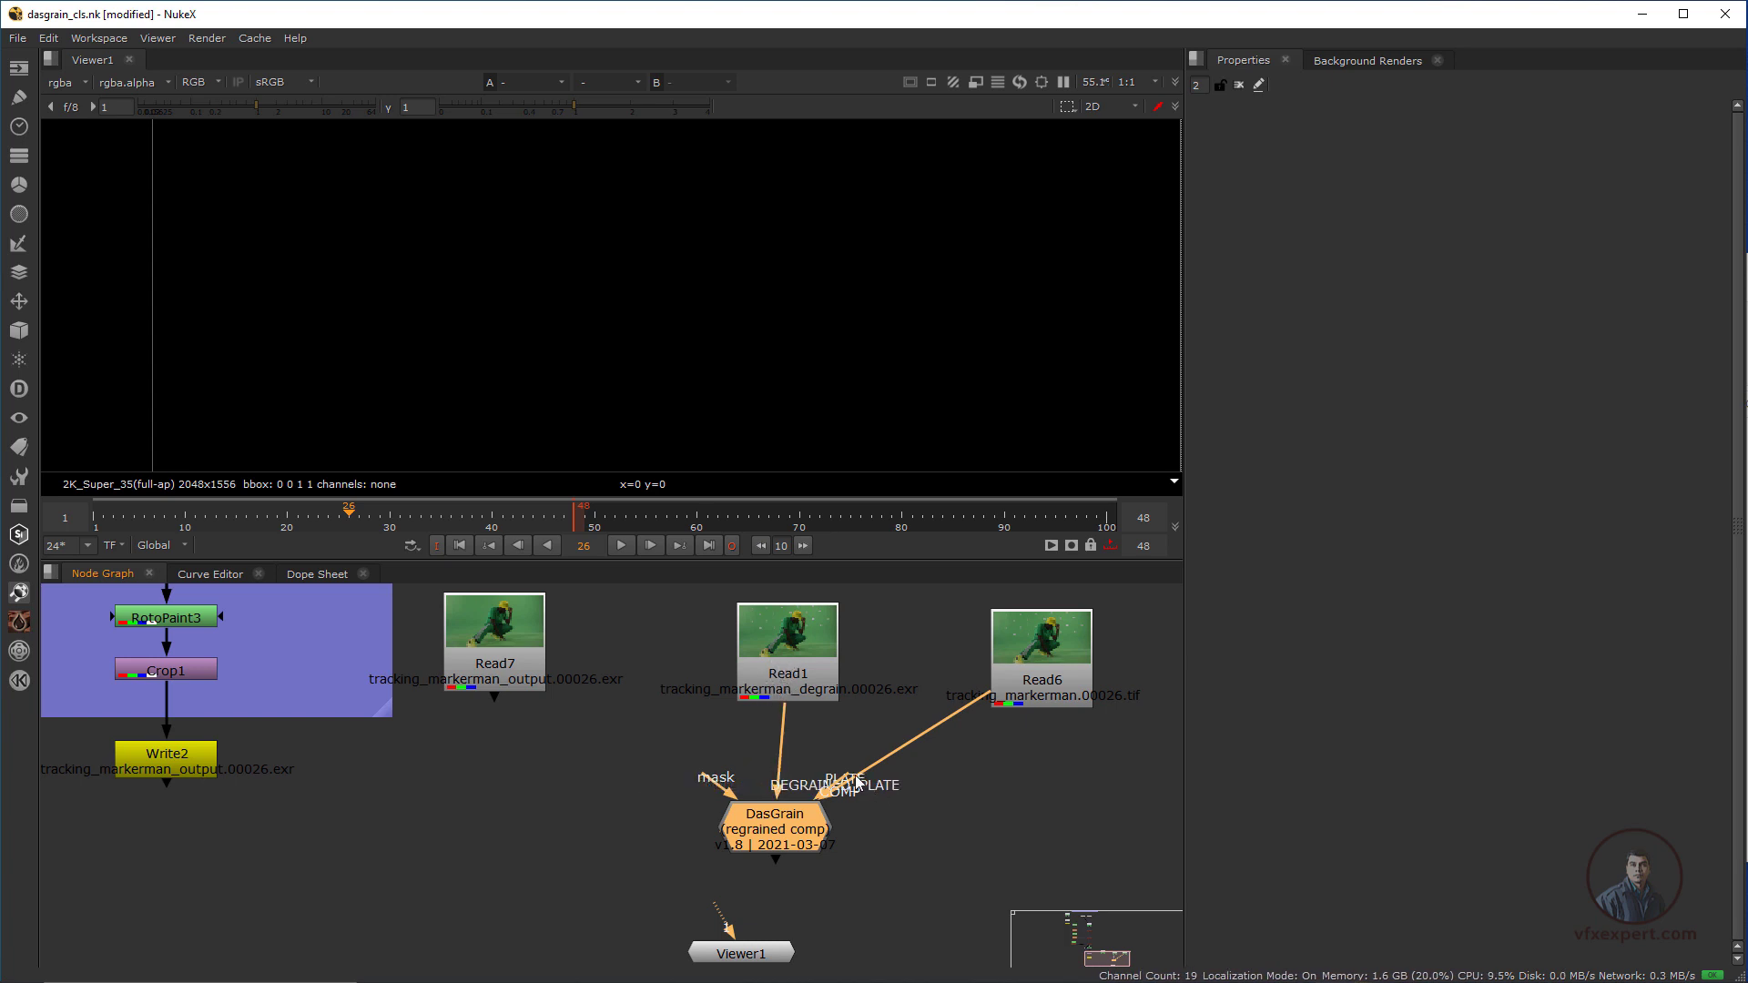
left_click_drag(847, 776, 195, 794)
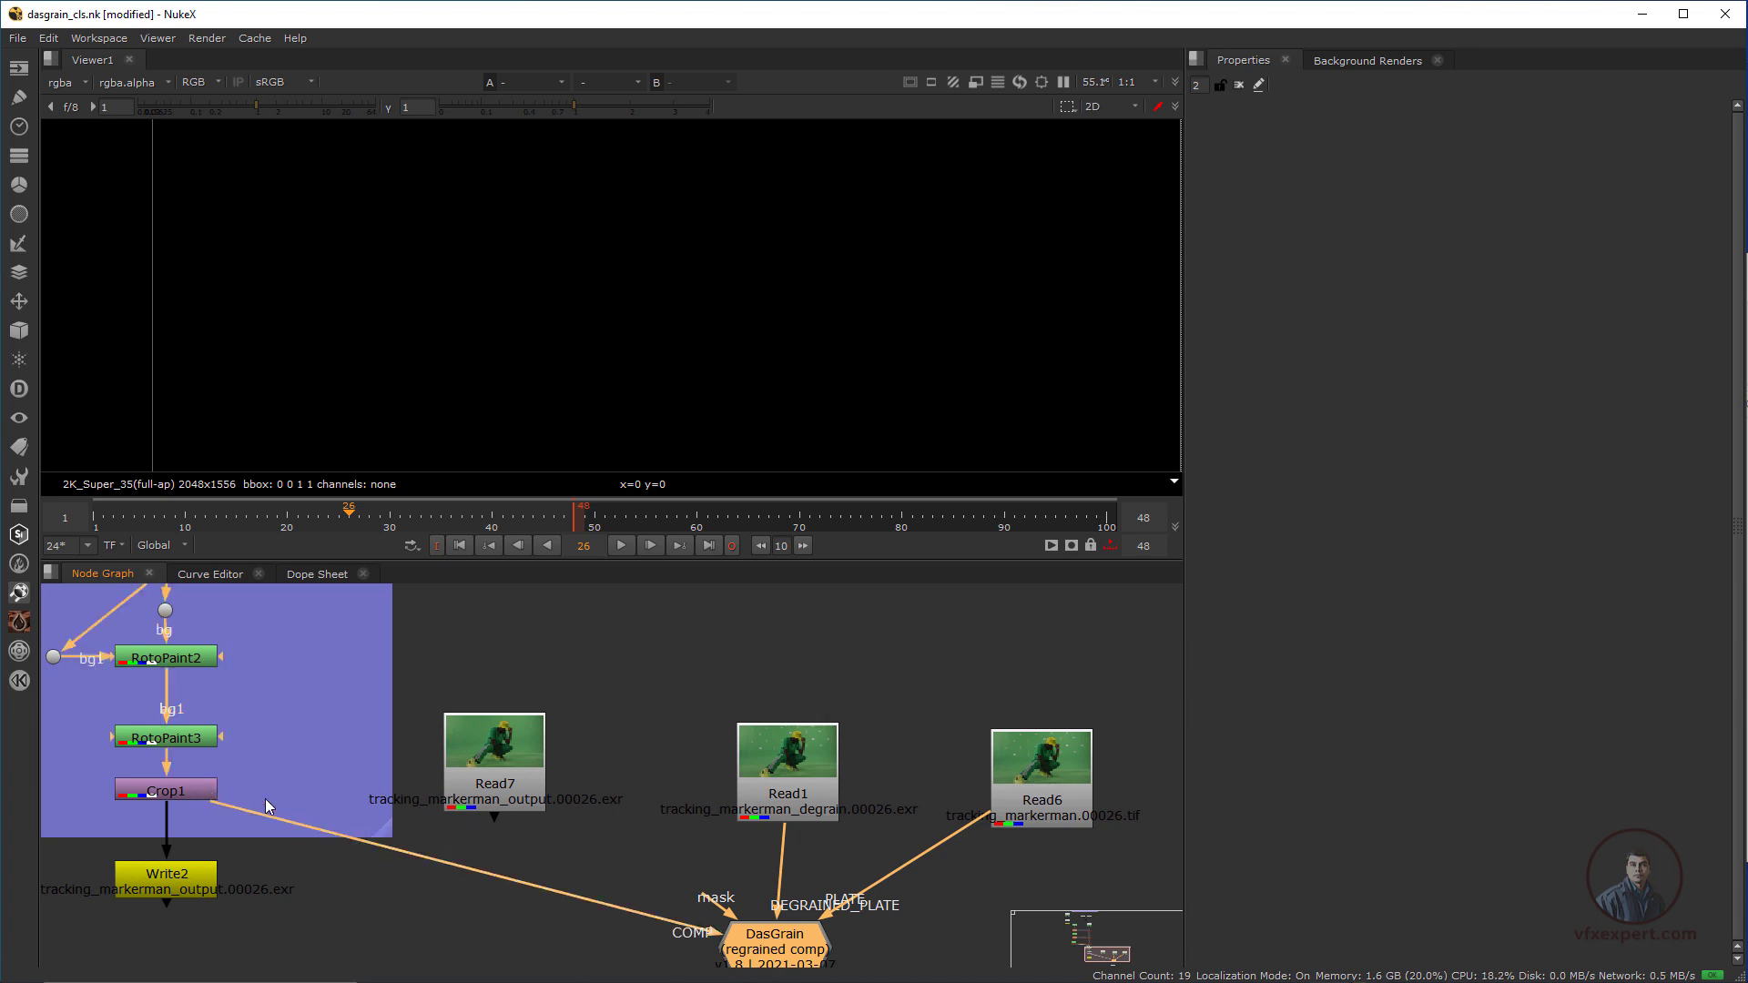
Examine the cleanup node tree from the degrained plate Read2 down to Crop1 and the DasGrain connection
scroll(288, 801, "down", 5)
middle_click_drag(503, 815, 597, 839)
scroll(598, 840, "down", 1)
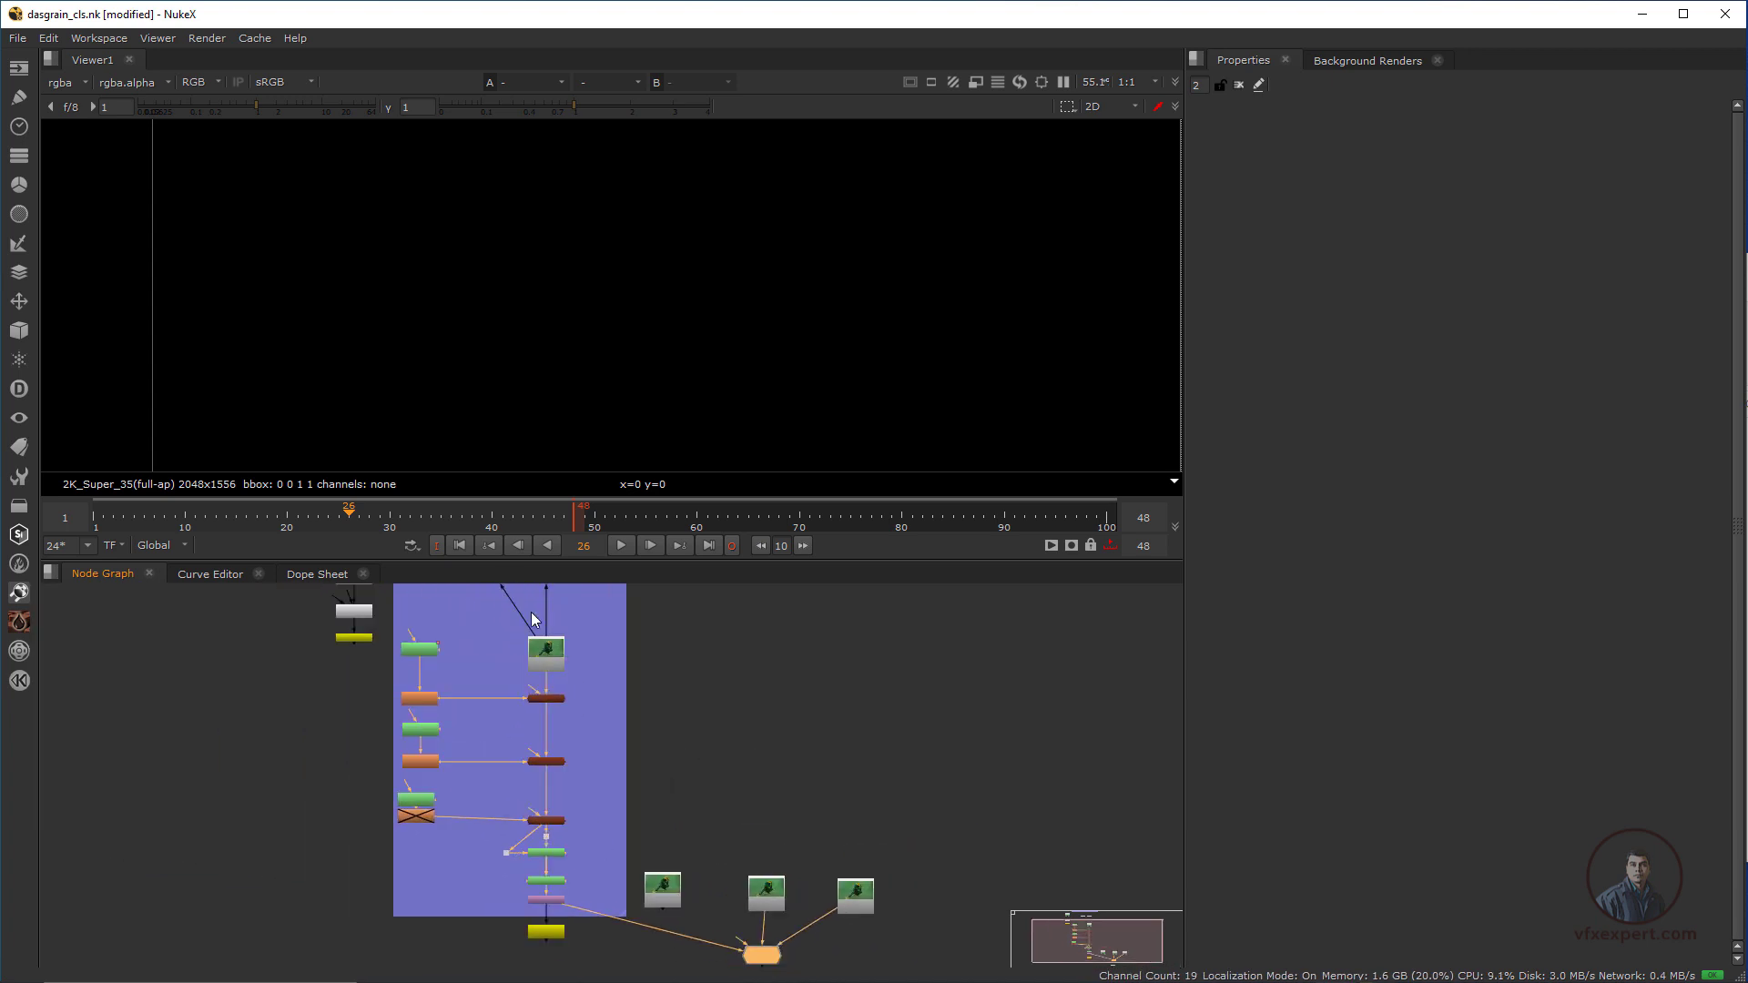
middle_click_drag(524, 689, 517, 784)
scroll(517, 784, "up", 3)
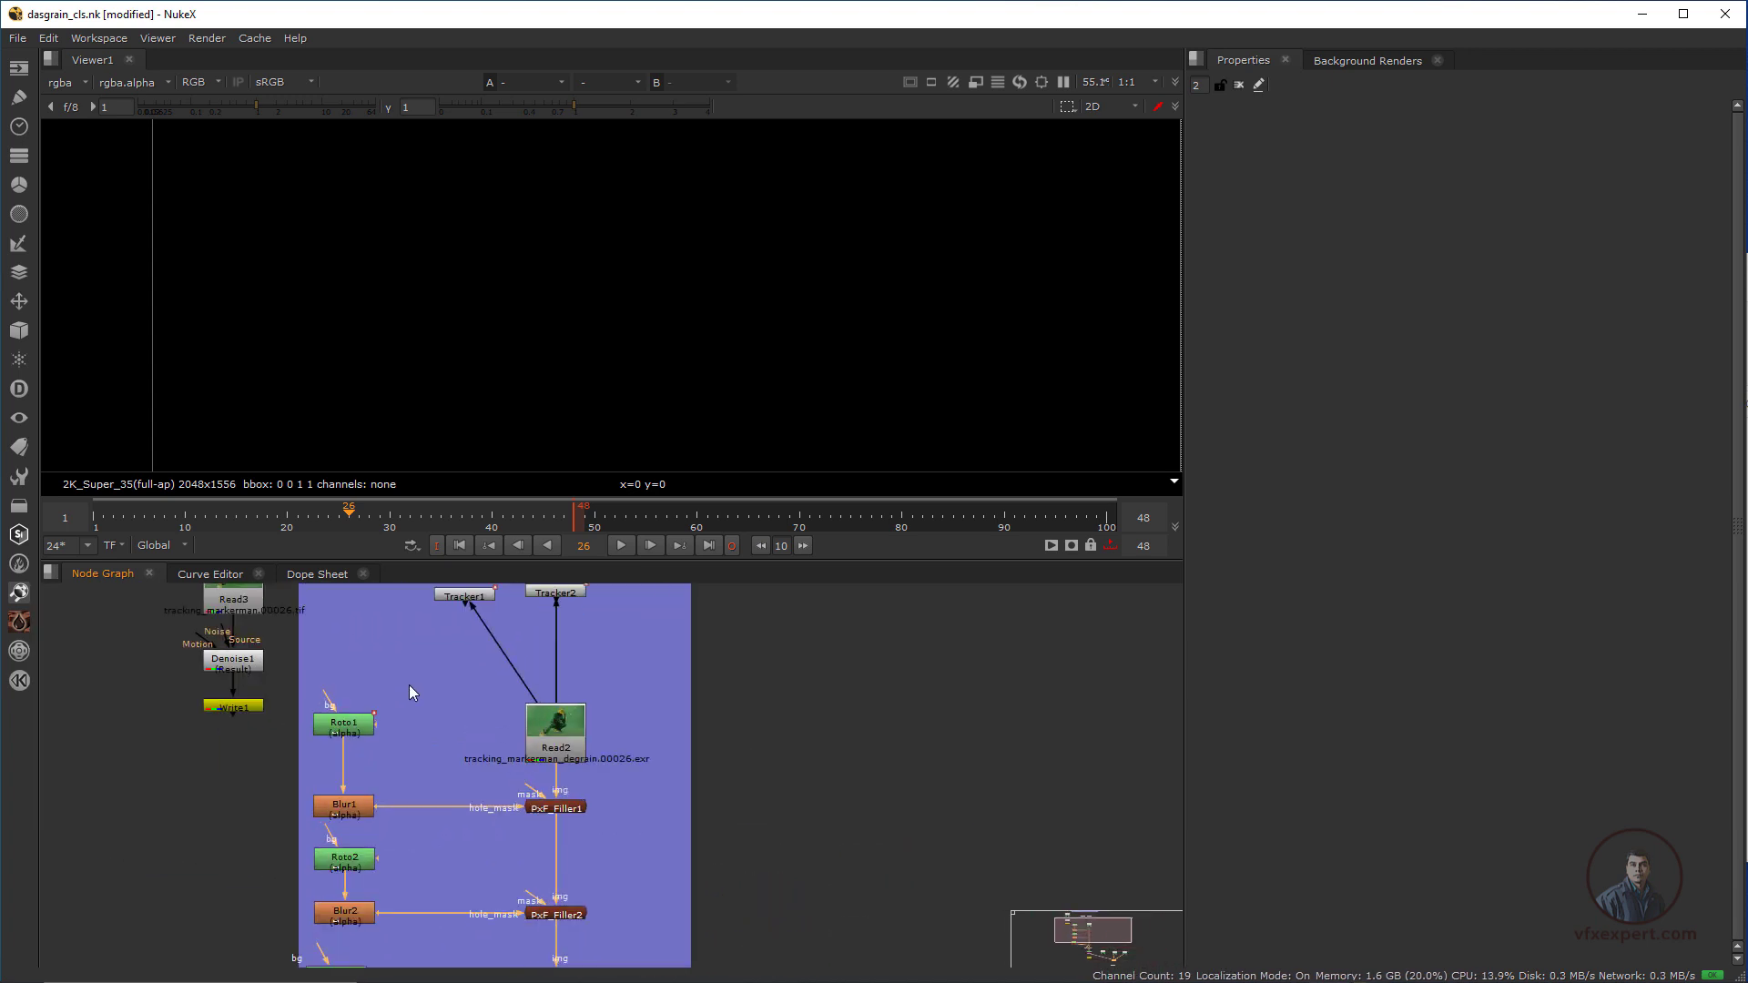
middle_click_drag(625, 878, 586, 601)
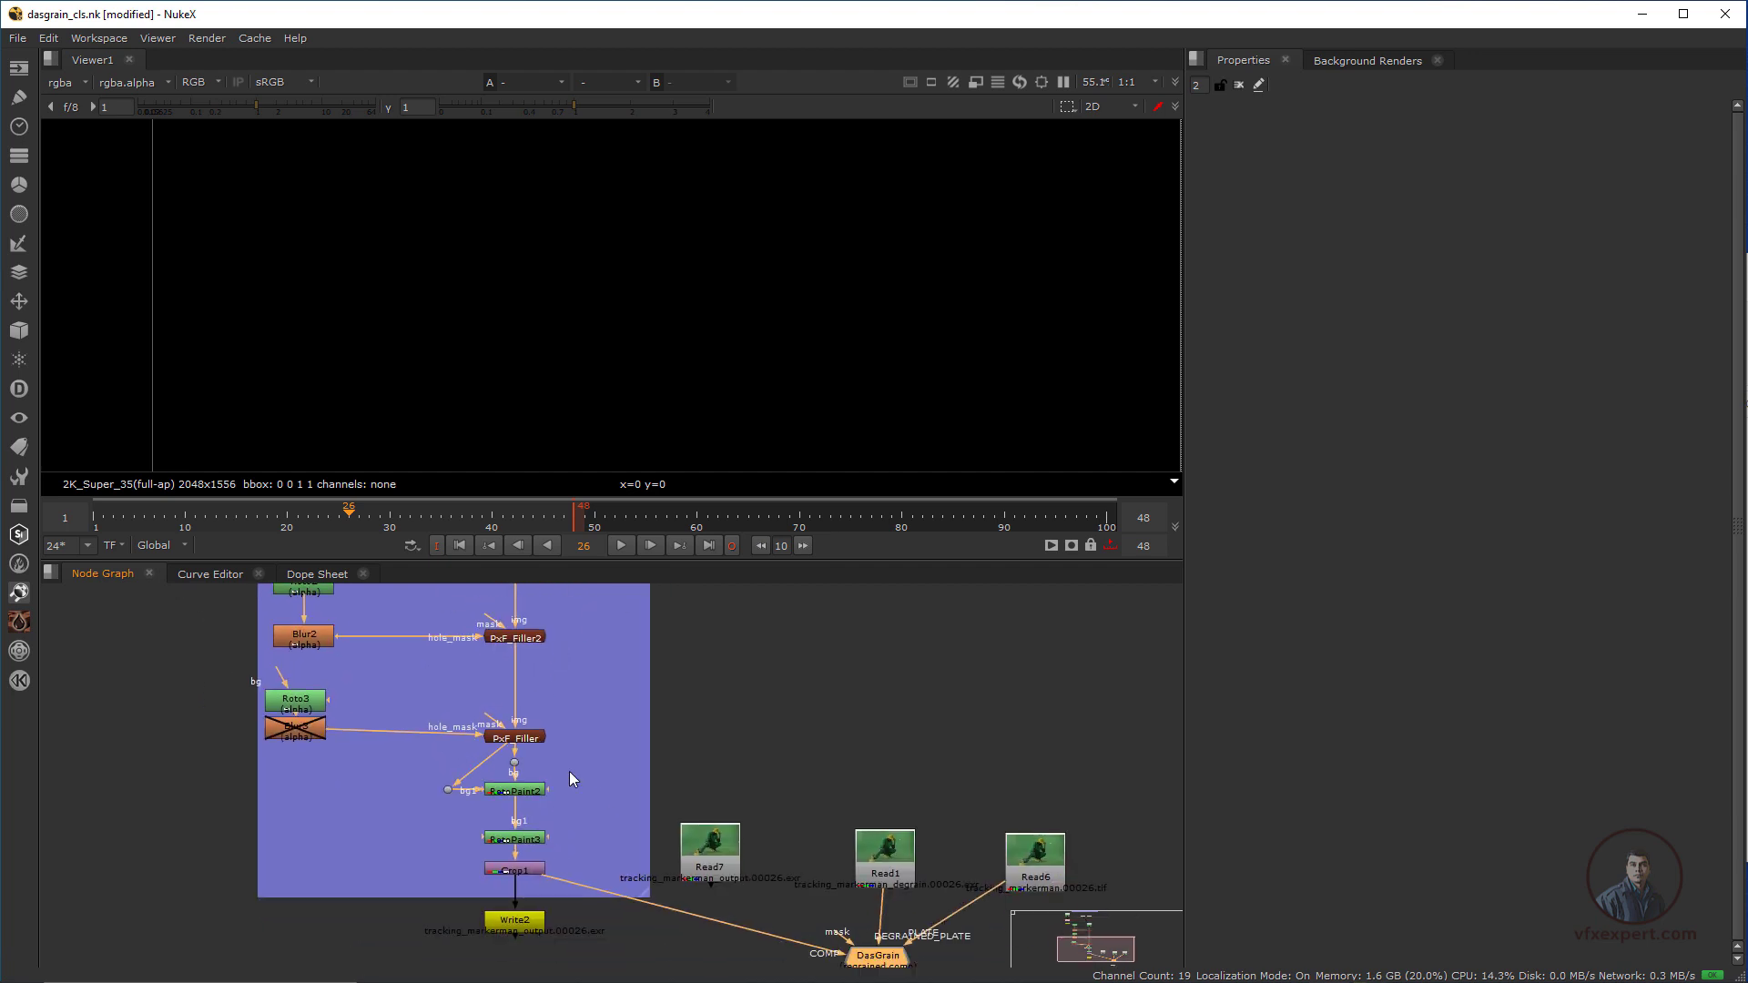
middle_click_drag(755, 958, 708, 822)
scroll(709, 822, "up", 2)
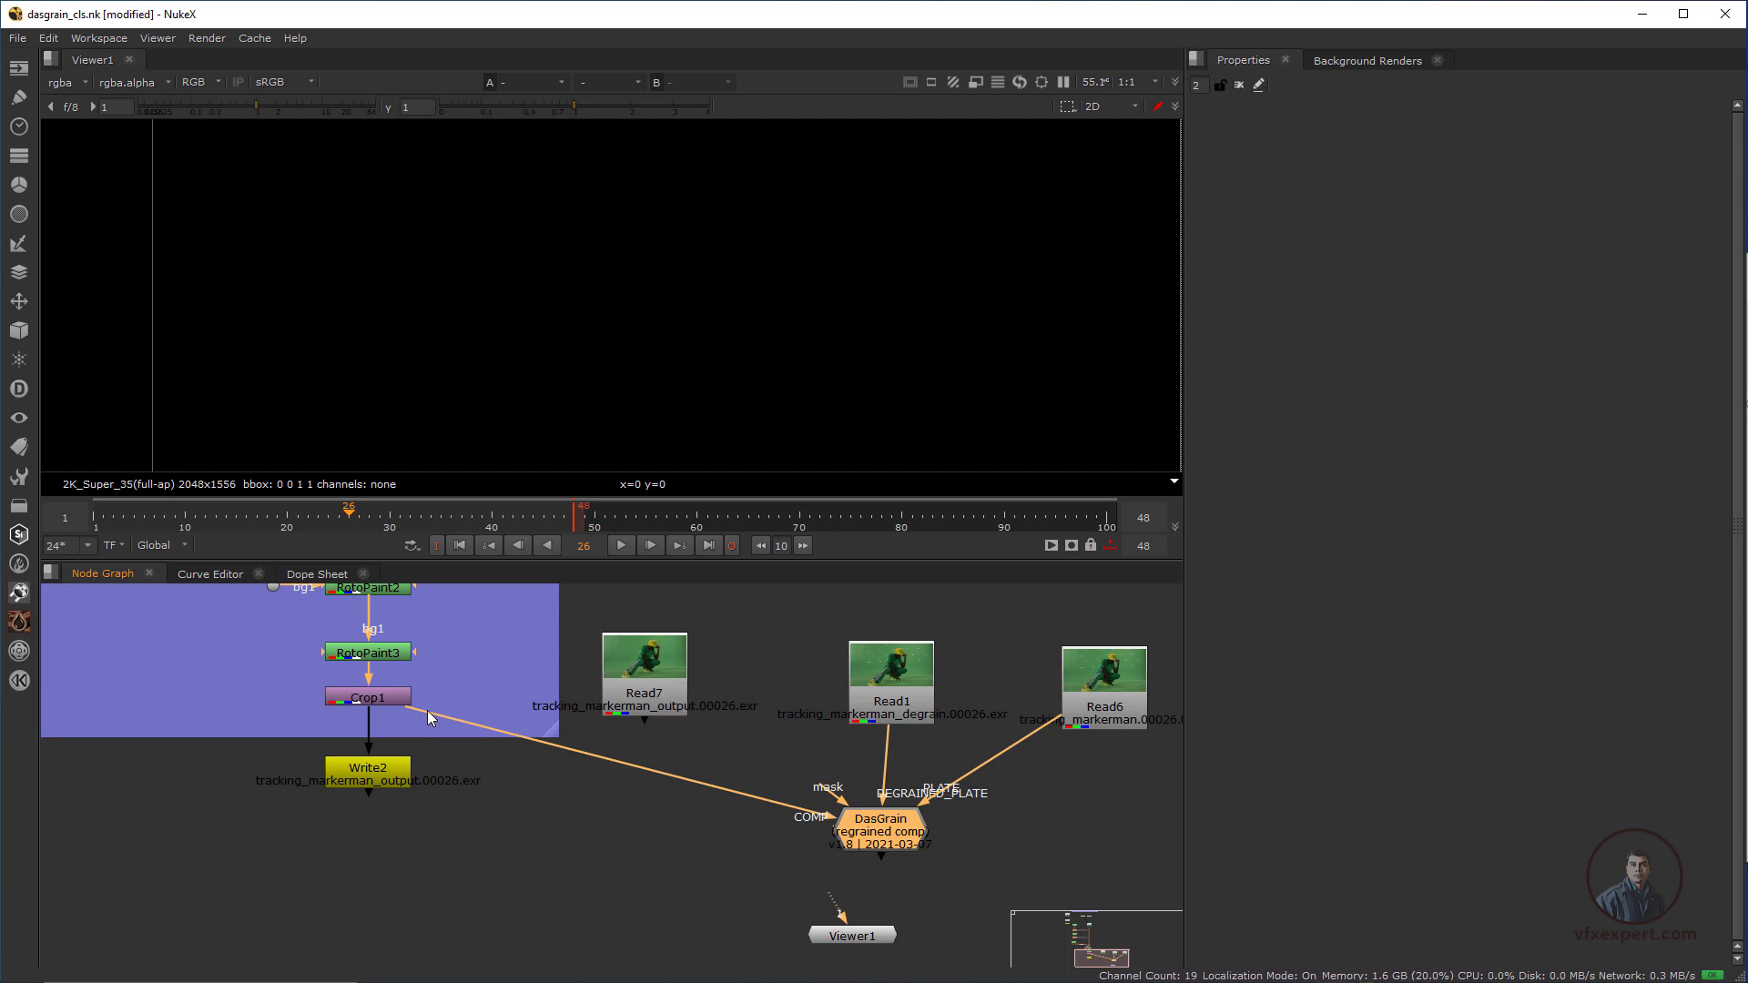
Switch DasGrain's COMP input to the rendered output Read7 and back to Crop1
left_click_drag(424, 709, 654, 703)
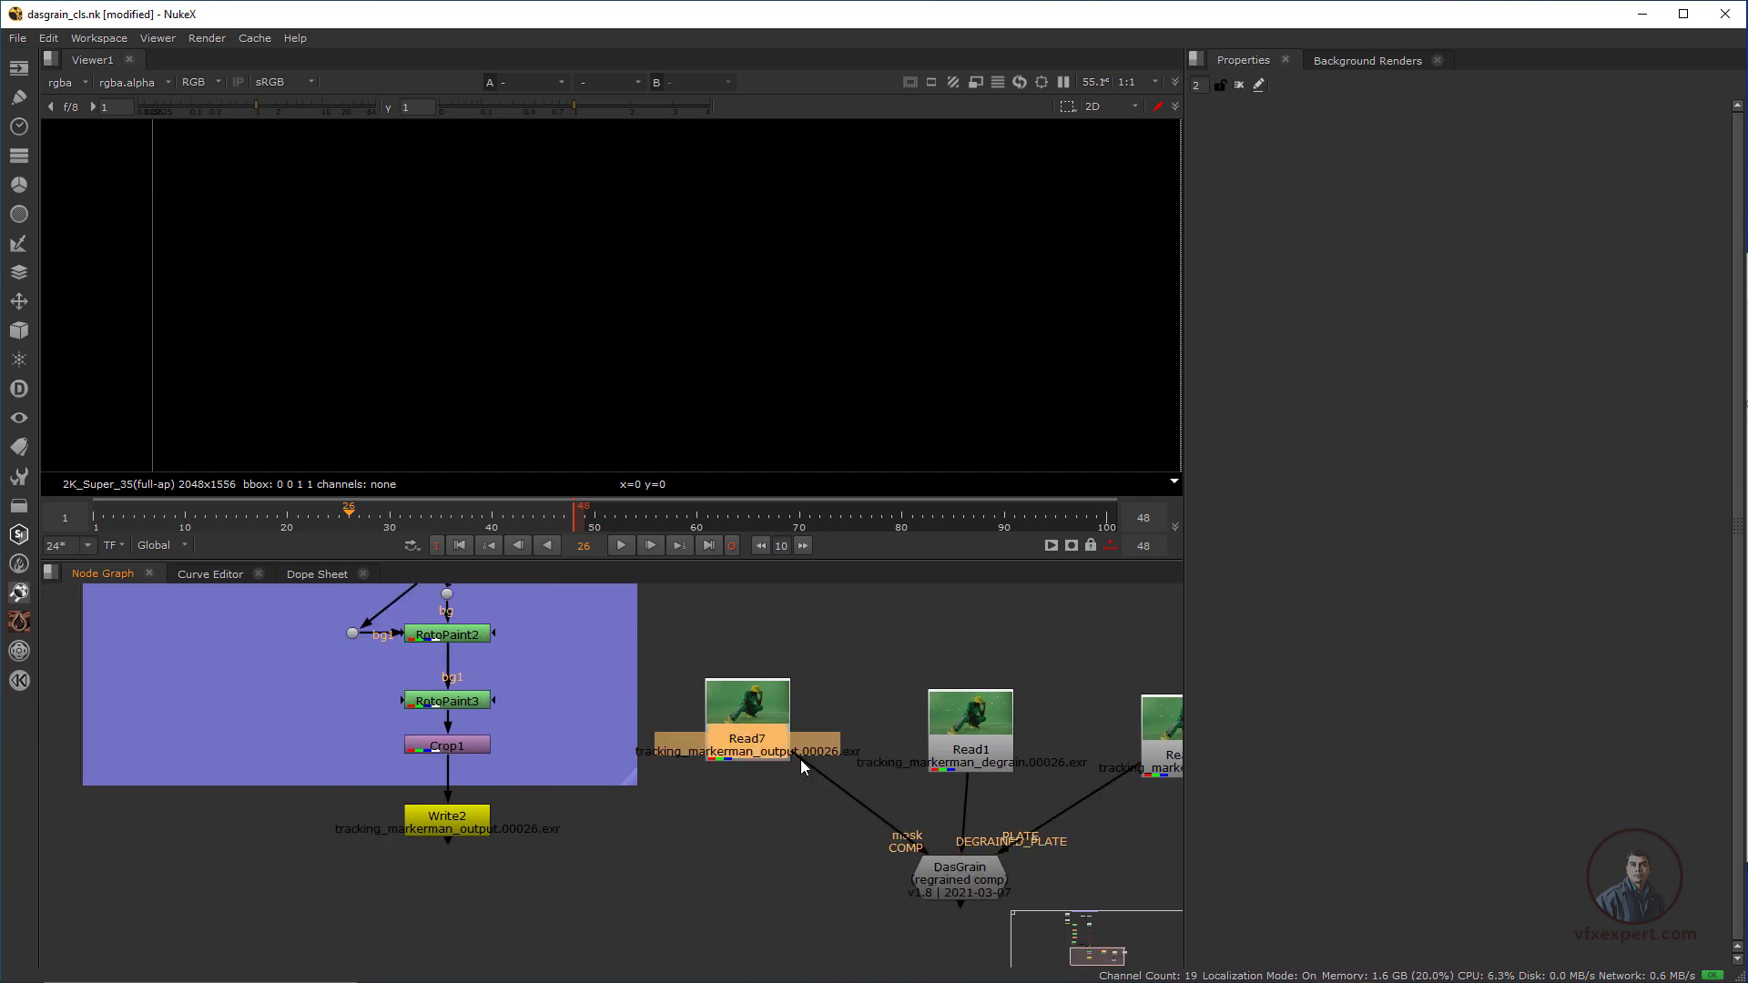
left_click_drag(863, 809, 480, 754)
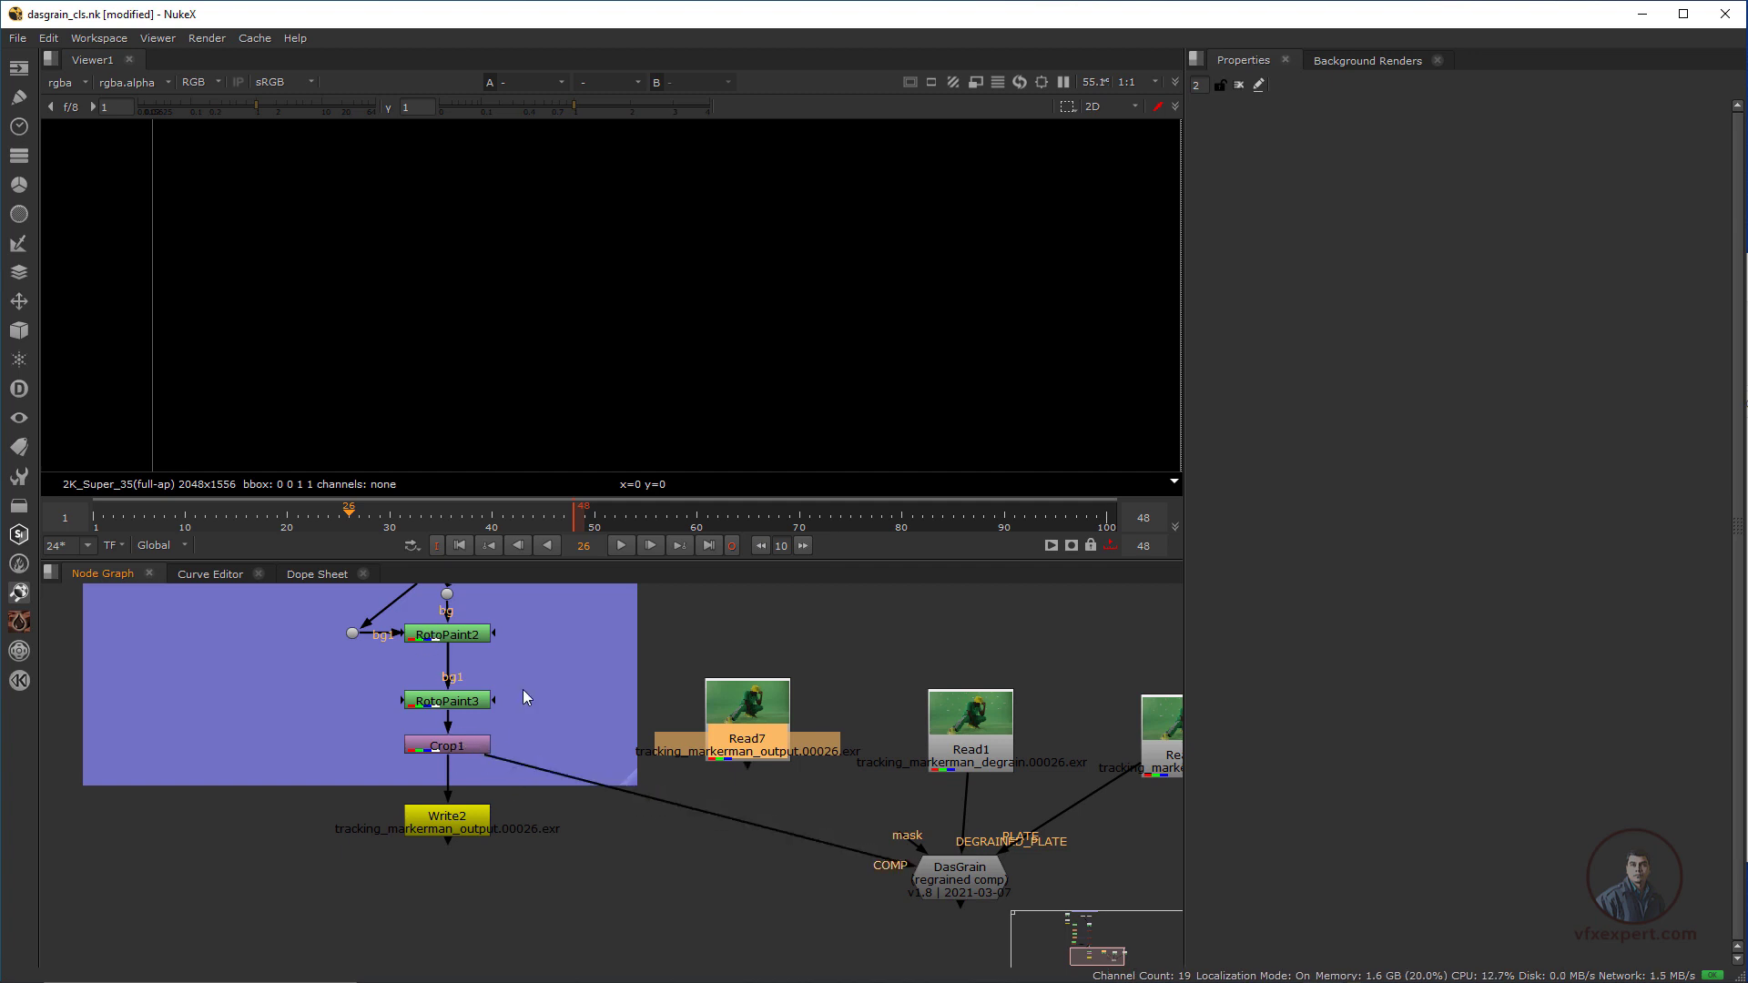
scroll(533, 778, "down", 3)
middle_click_drag(557, 765, 615, 751)
scroll(616, 752, "up", 2)
Connect Viewer1 to the DasGrain node below it and view the regrained comp
middle_click_drag(719, 769, 505, 786)
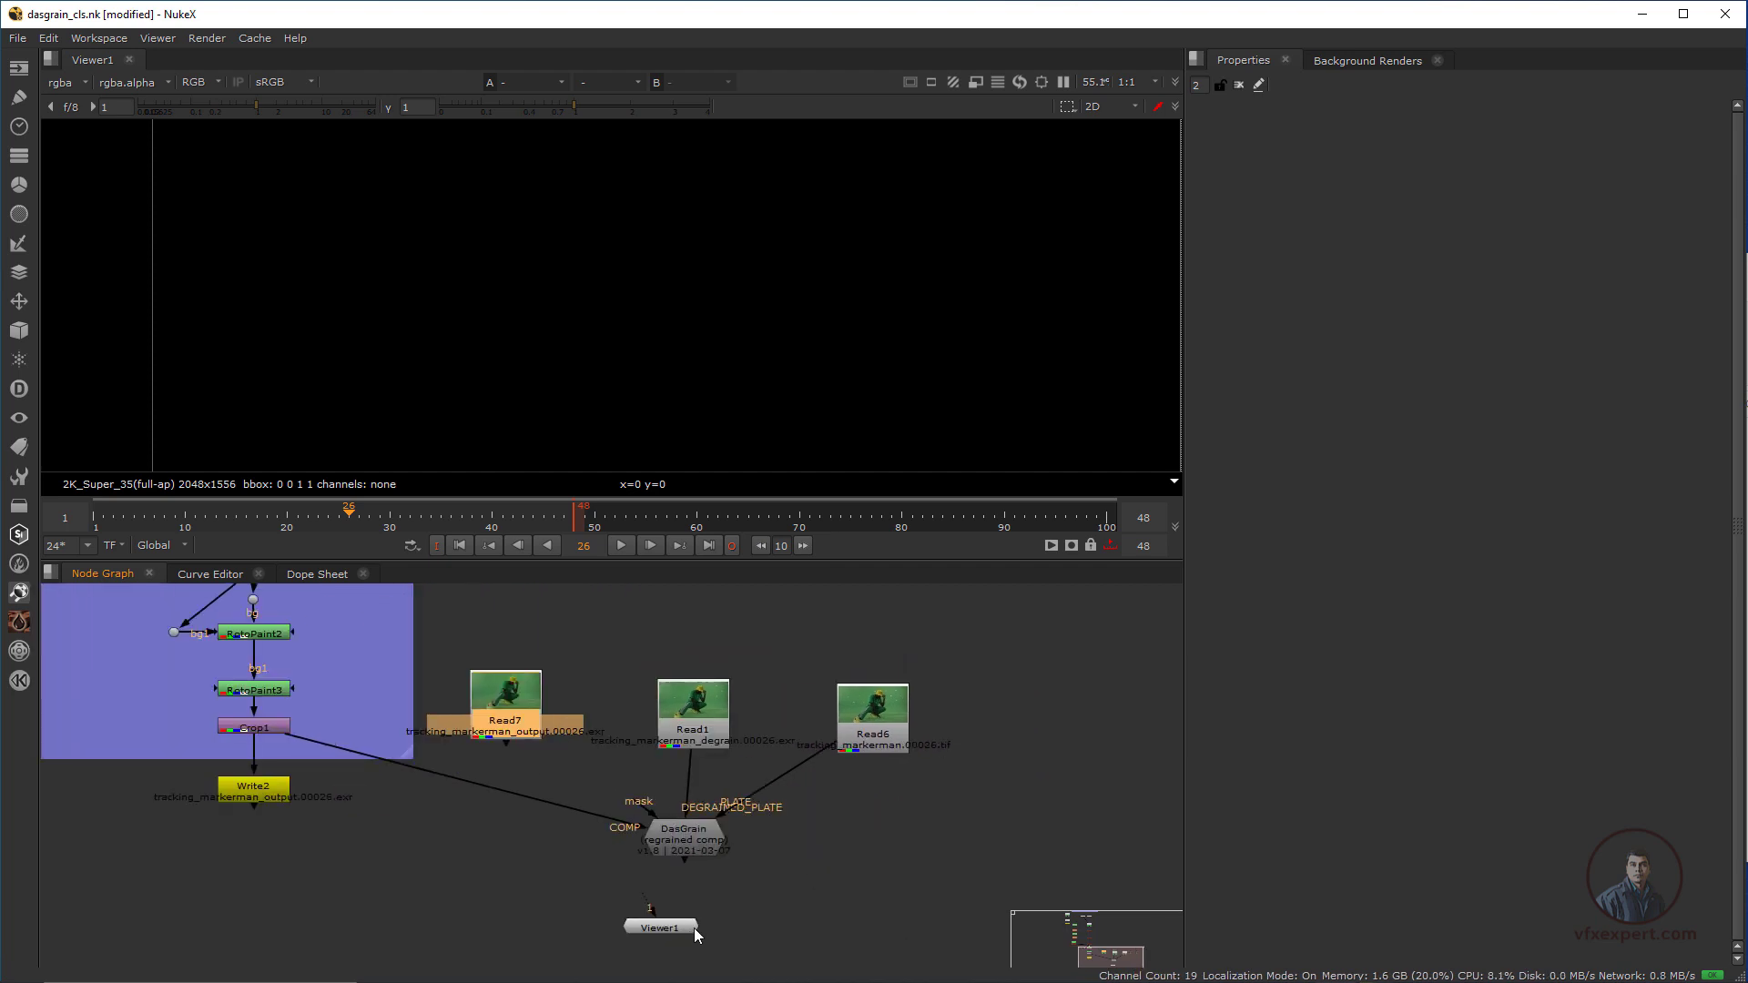
mouse_move(674, 933)
left_mouse_down()
mouse_move(708, 944)
mouse_move(691, 834)
mouse_move(694, 934)
left_mouse_up()
scroll(675, 330, "down", 2)
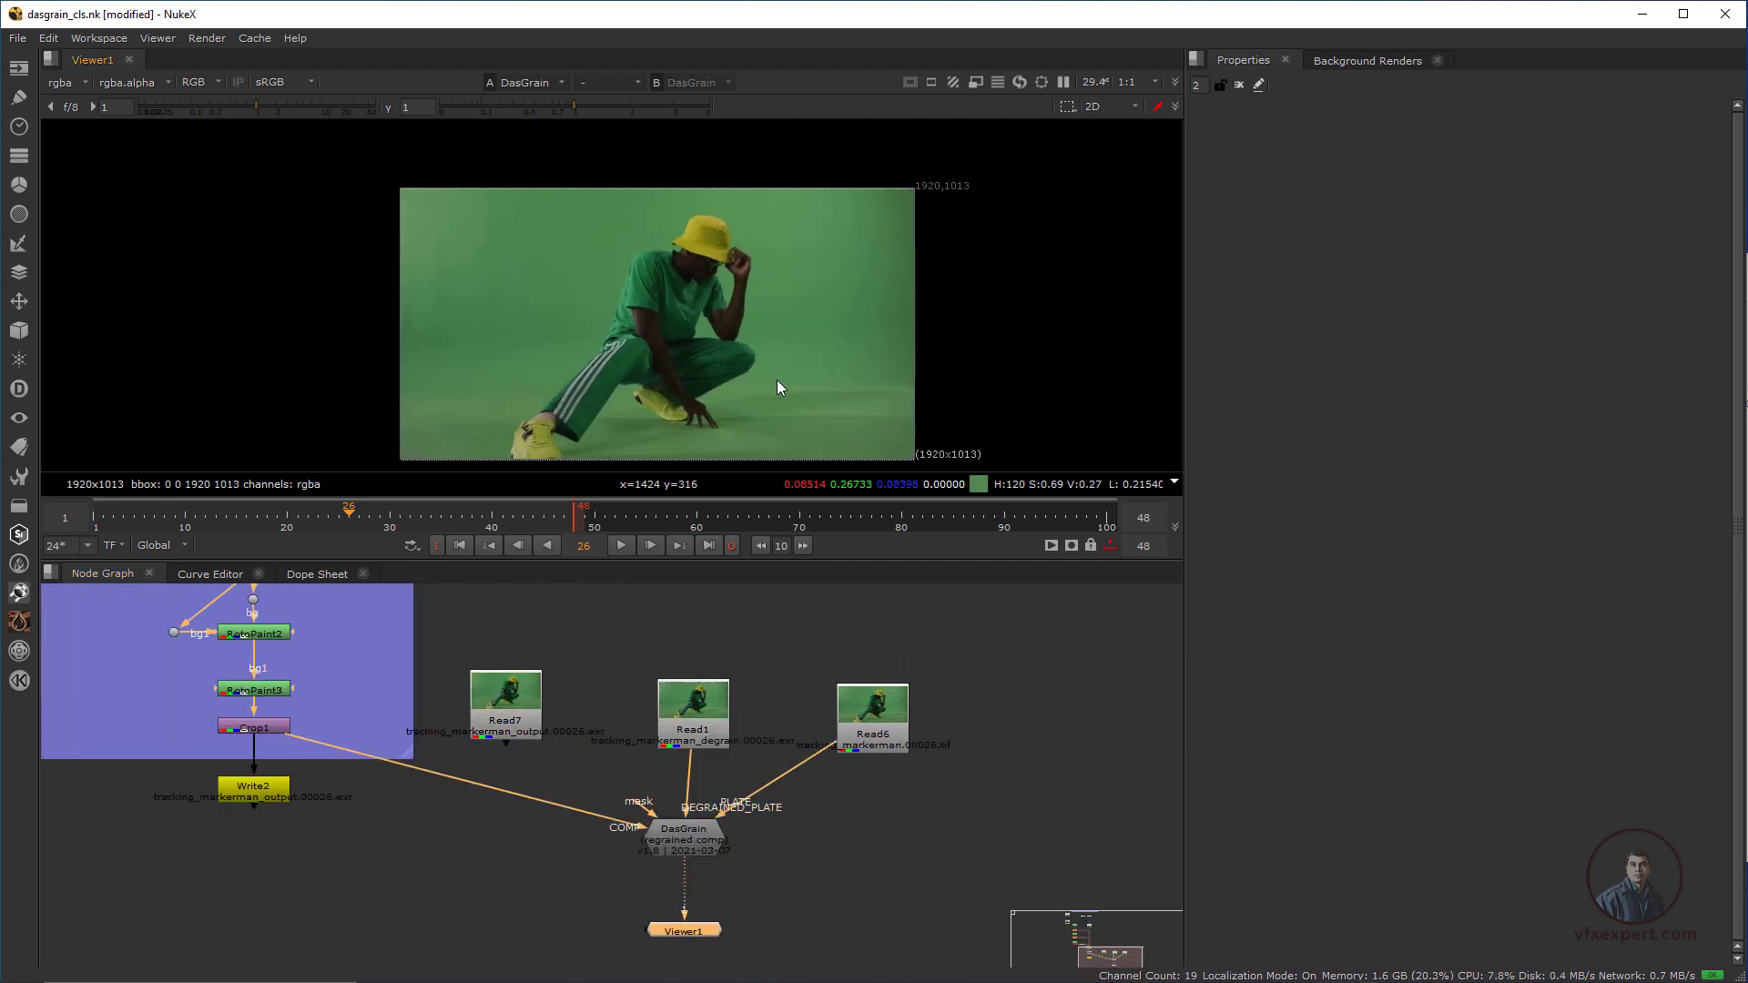
middle_click_drag(727, 384, 732, 411)
scroll(733, 410, "up", 1)
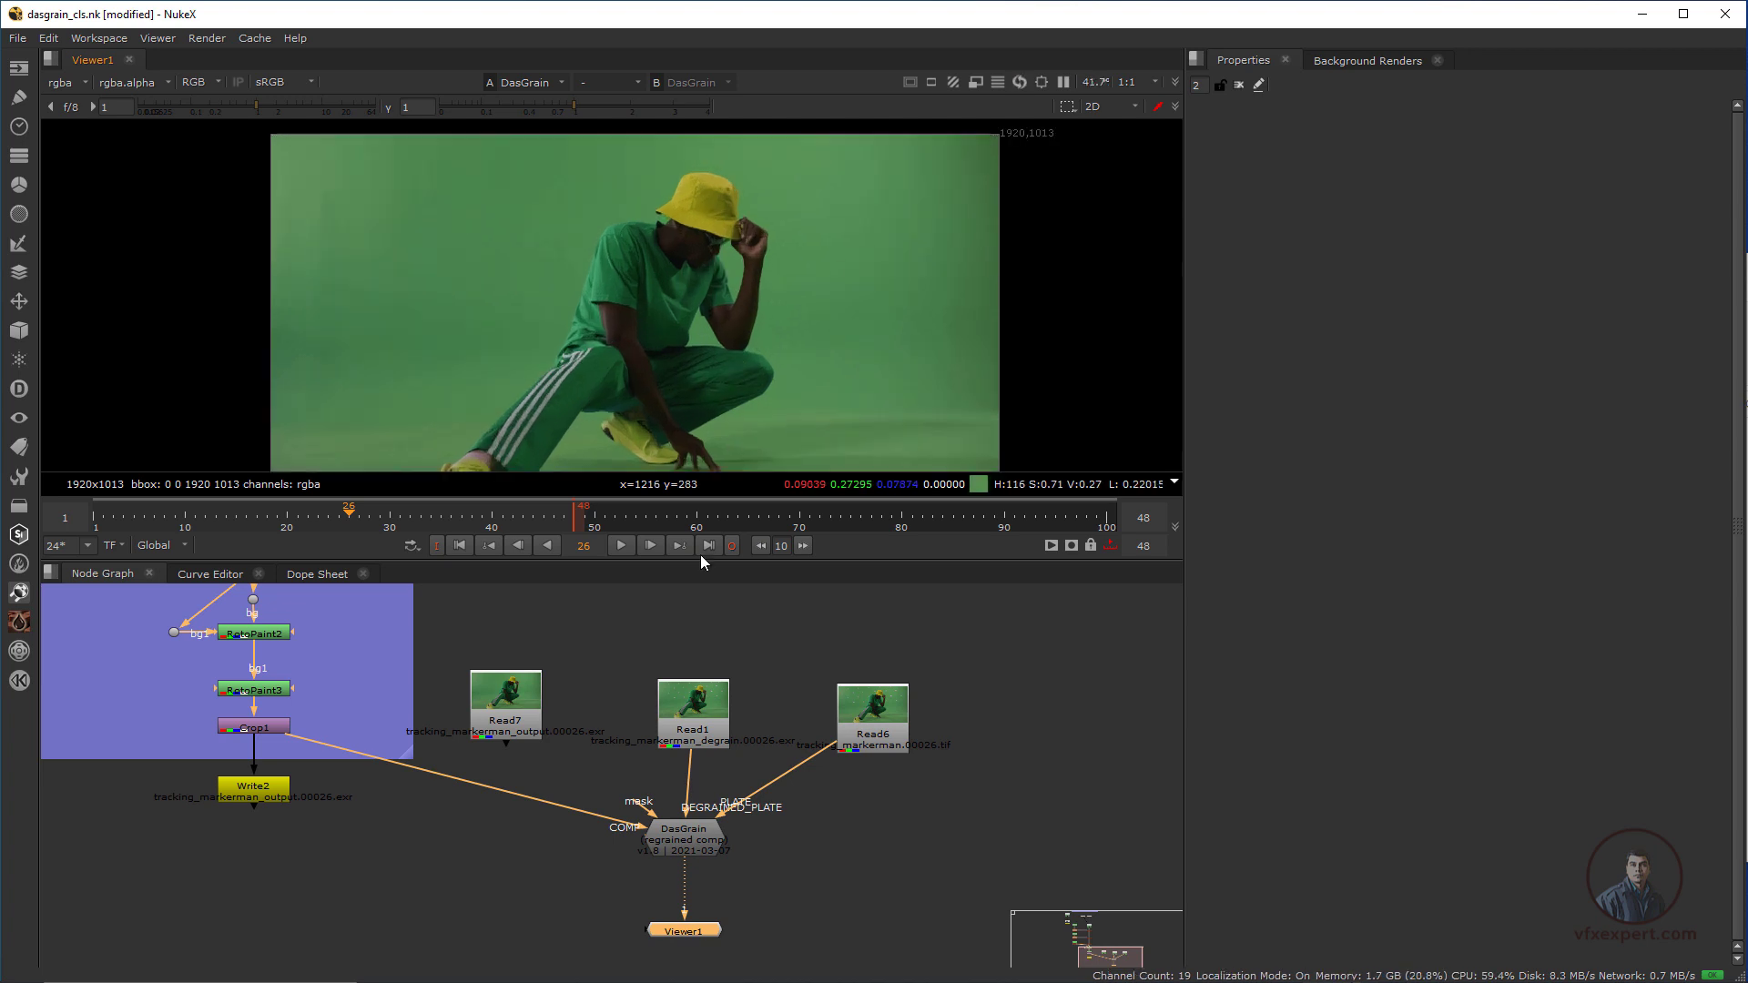
Open the DasGrain node's properties and run its grain analysis
double_click(690, 839)
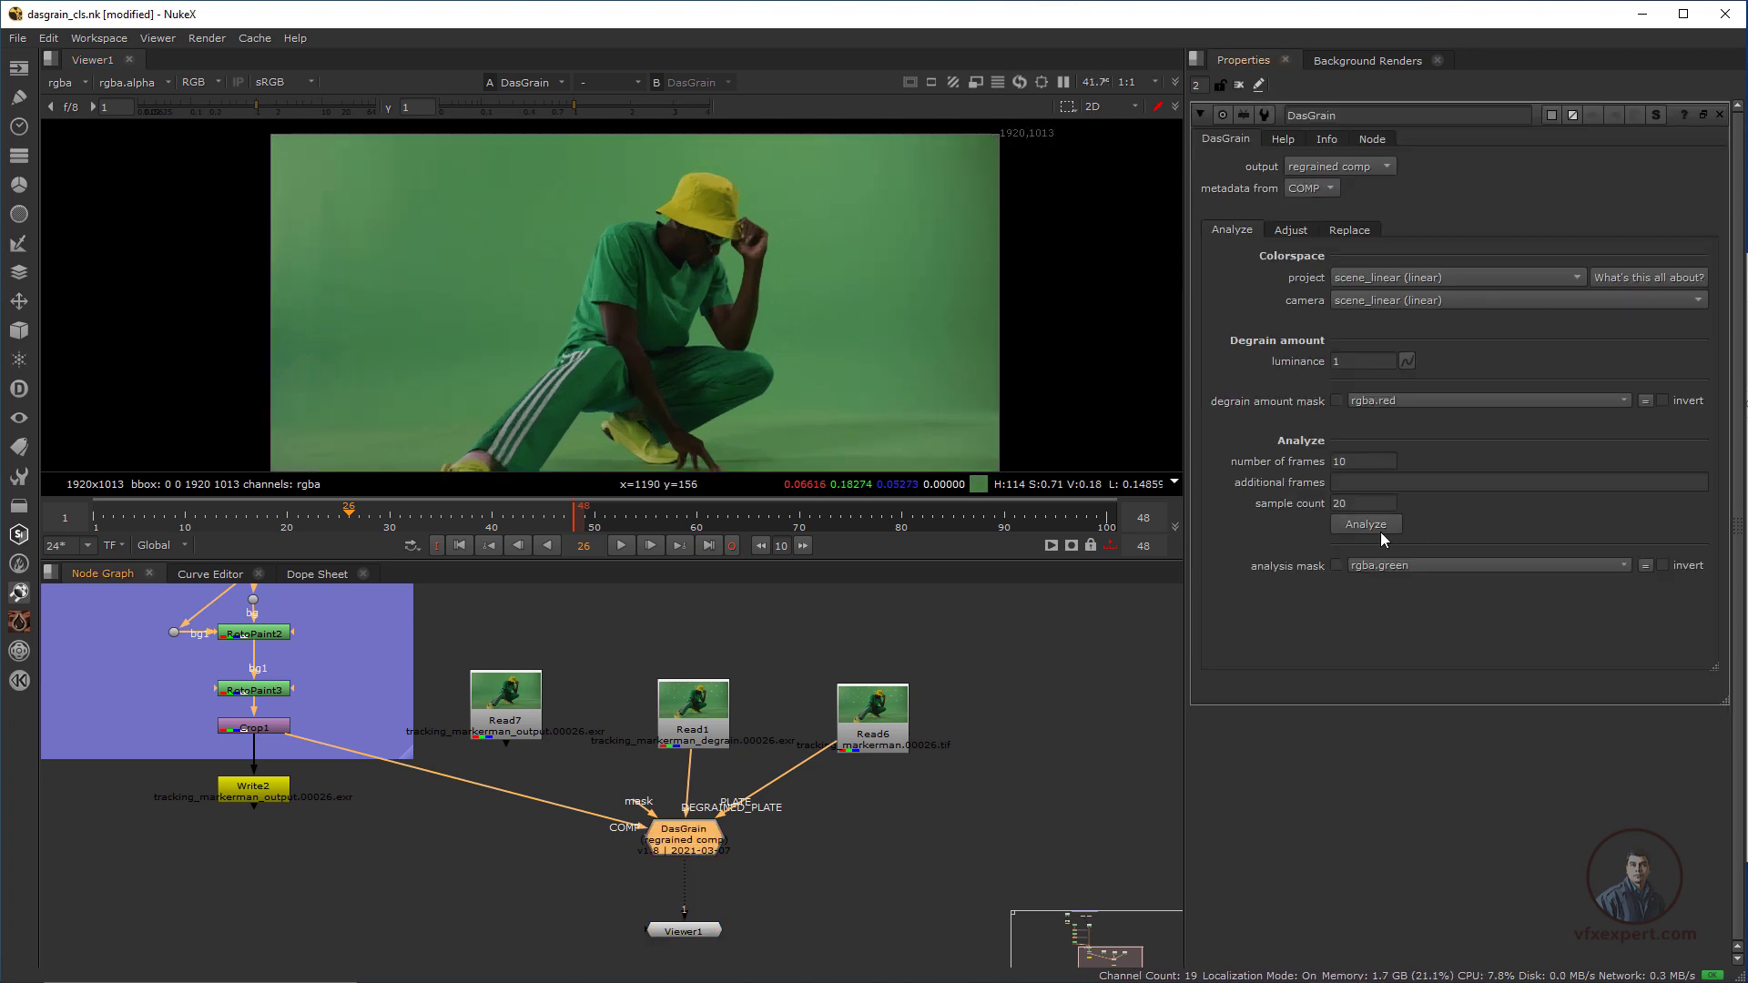
left_click(1381, 532)
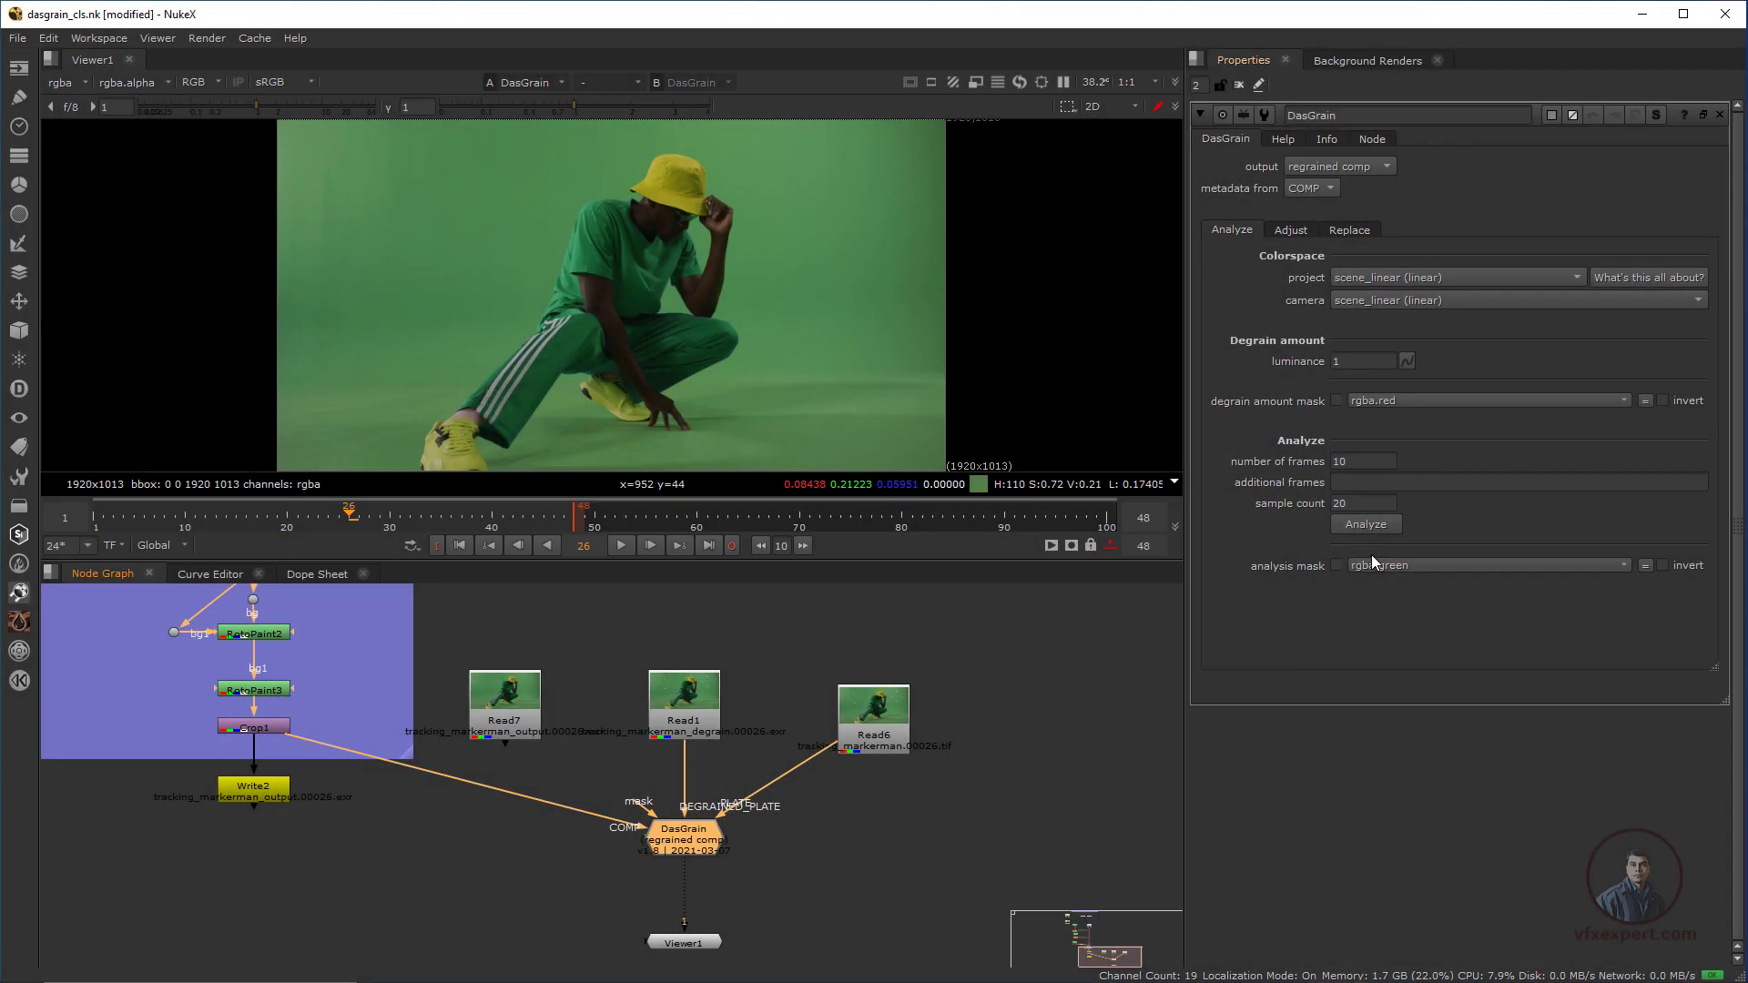
Assign Crop1 to viewer input 1 and DasGrain to viewer input 2, and inspect the grain in the blue channel
left_click(271, 728)
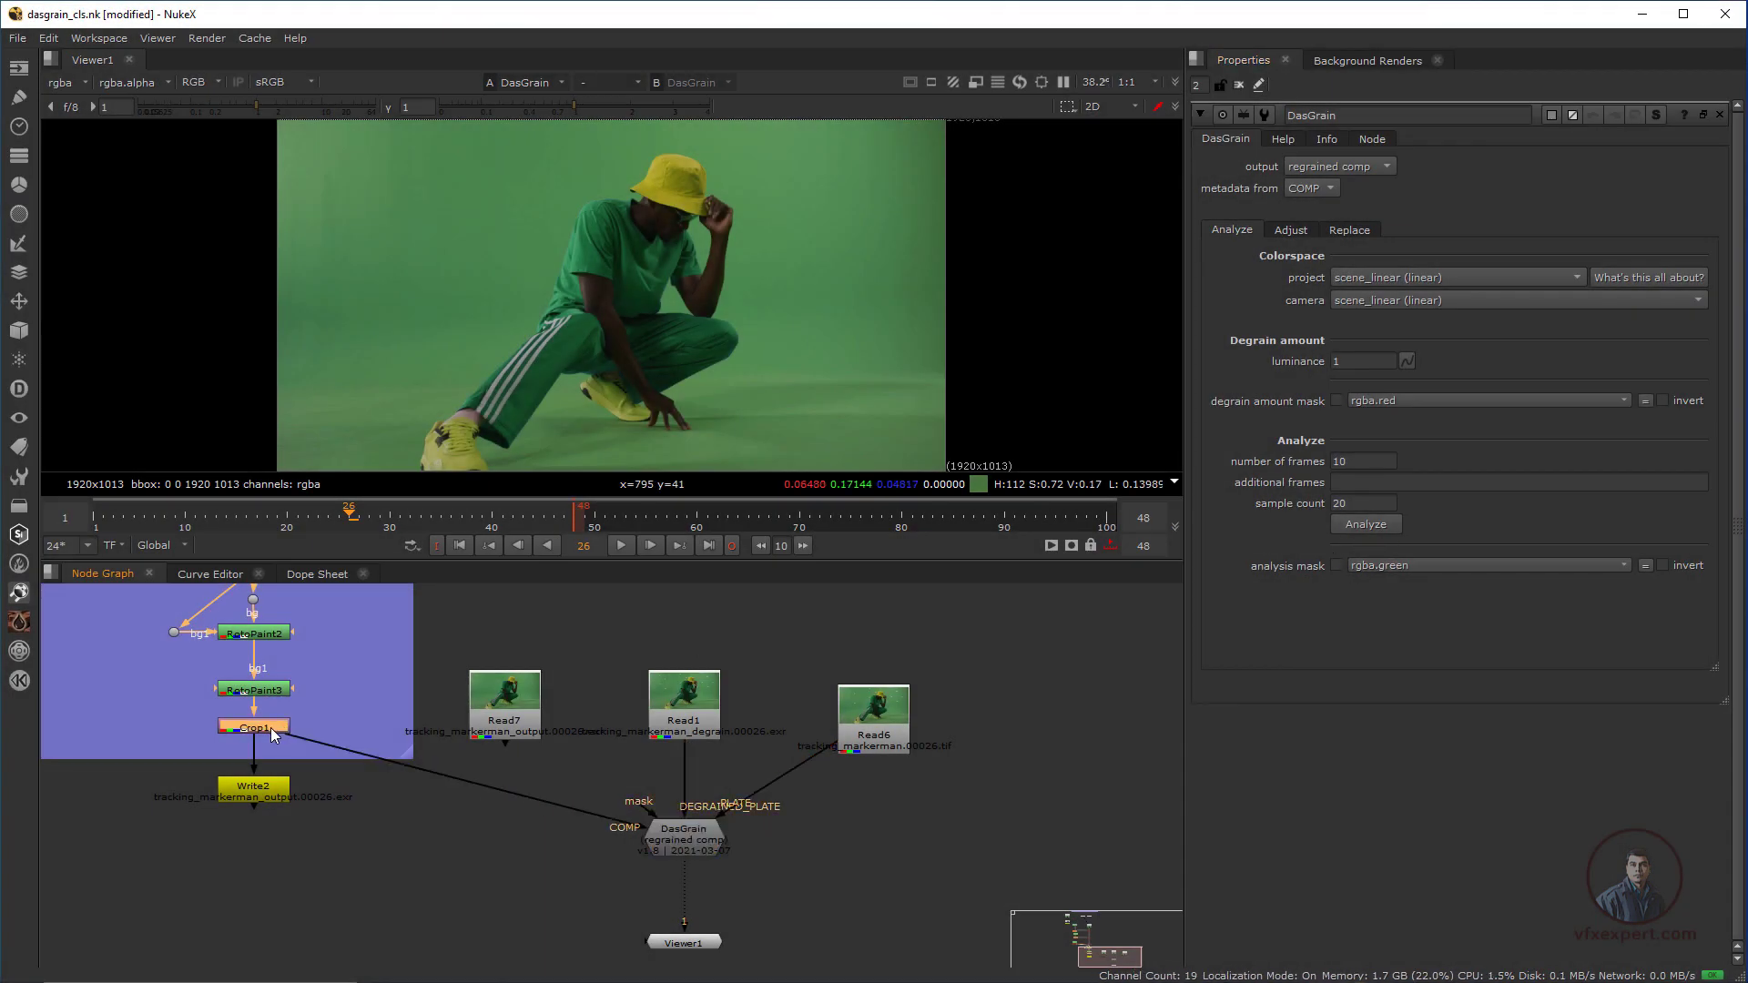
key("1")
scroll(502, 260, "up", 2)
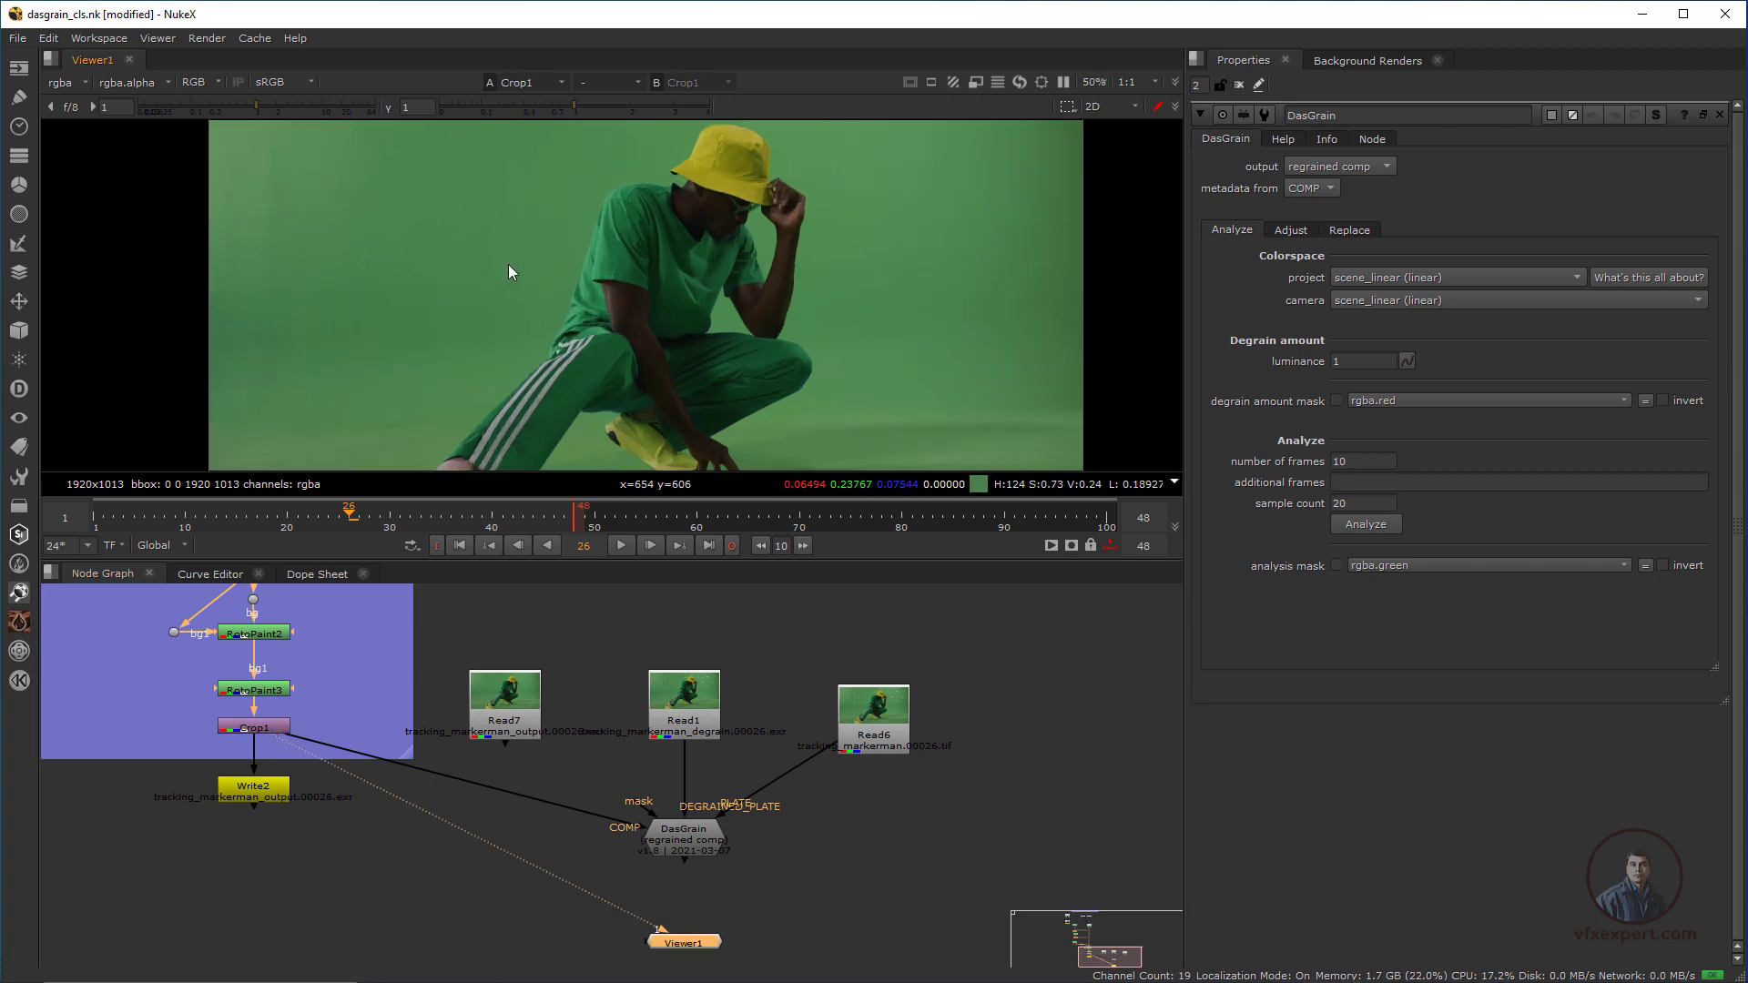
scroll(508, 264, "up", 3)
left_click(691, 836)
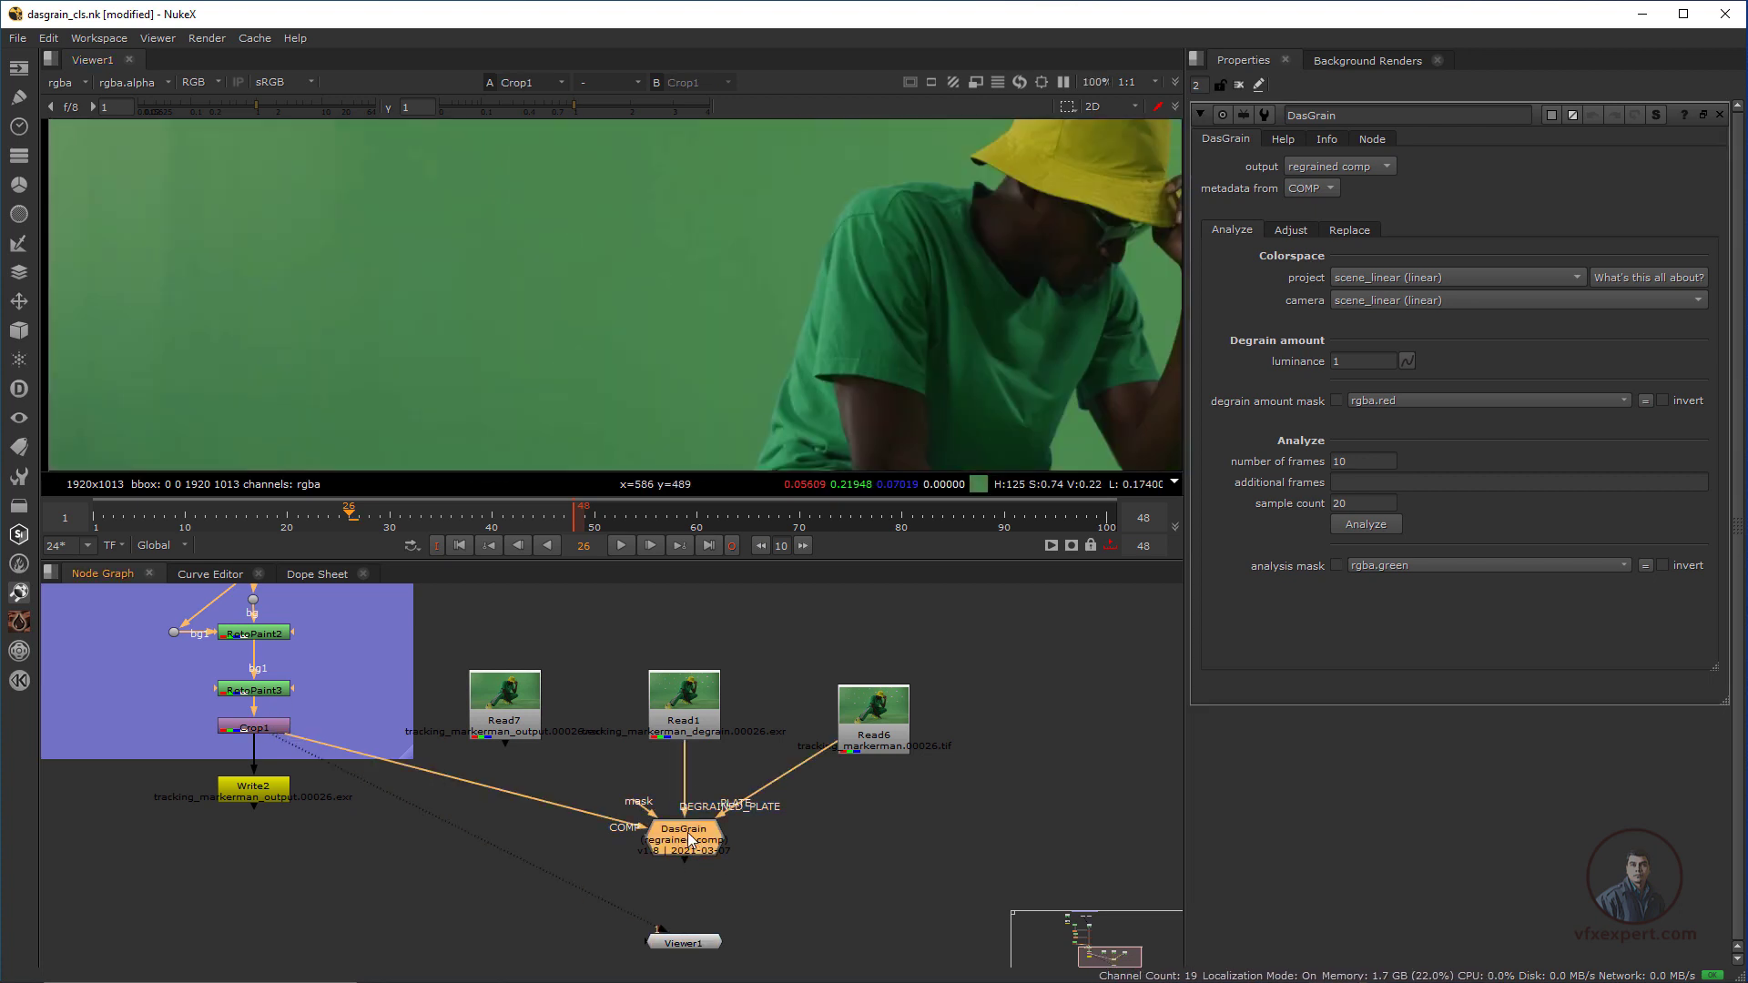
key("2")
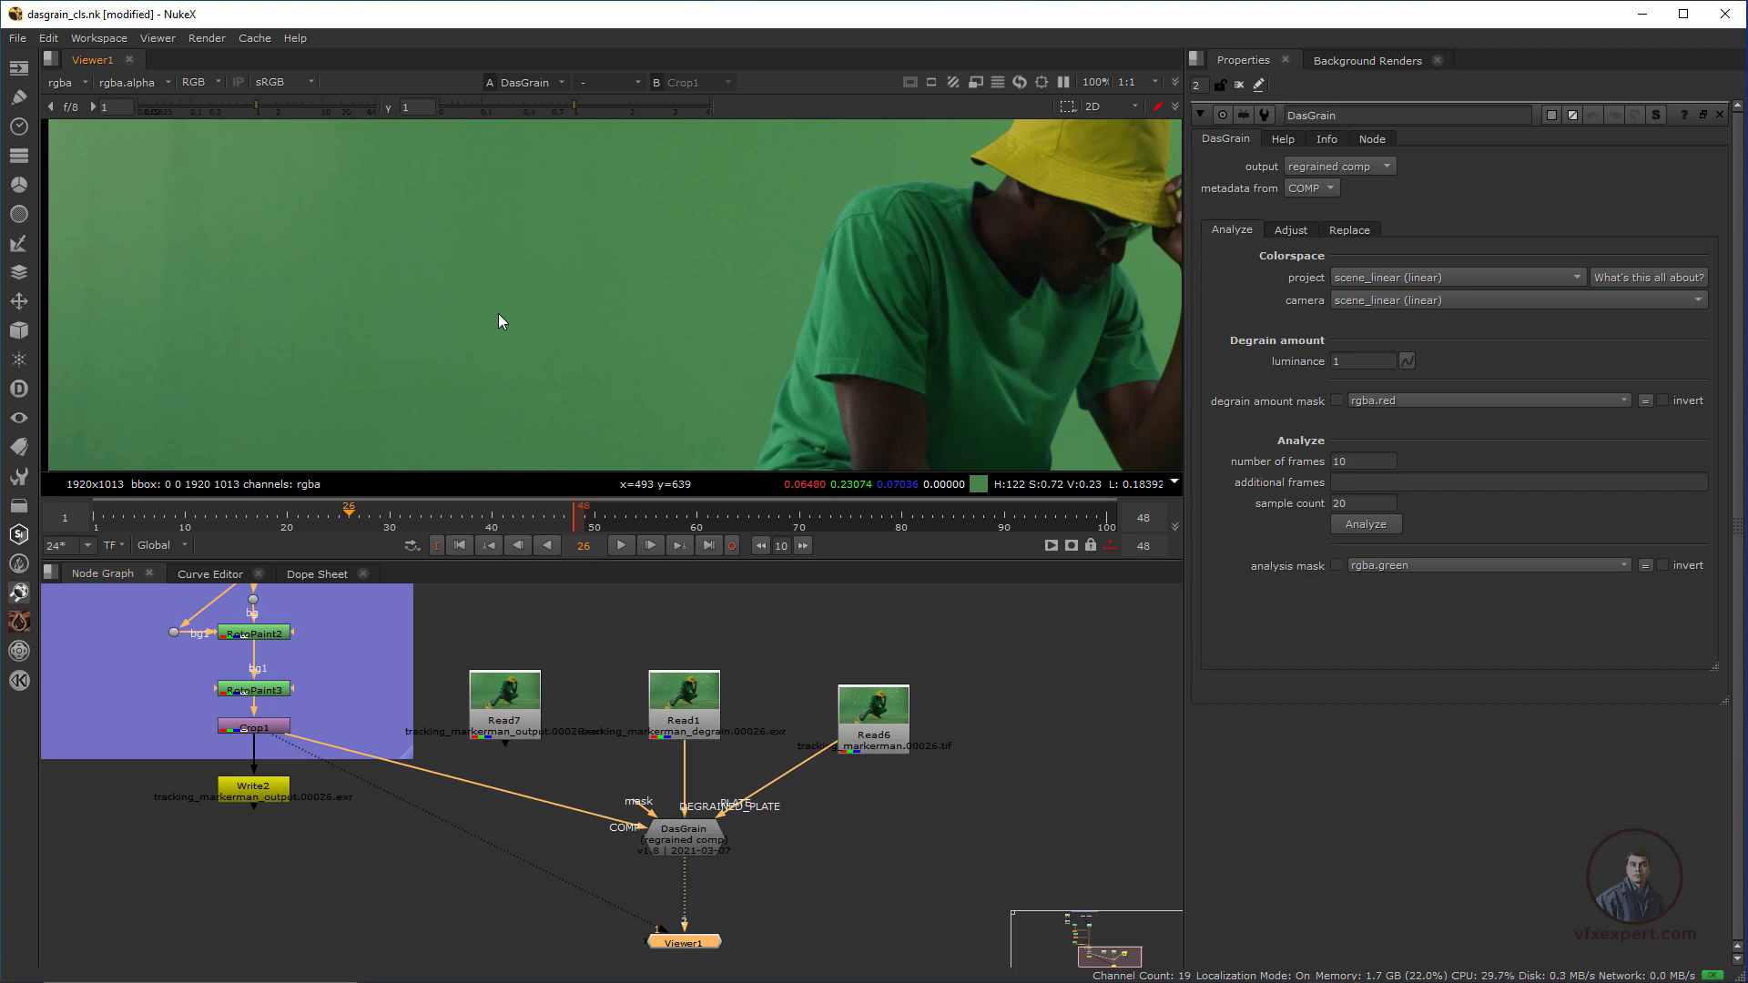
key("b")
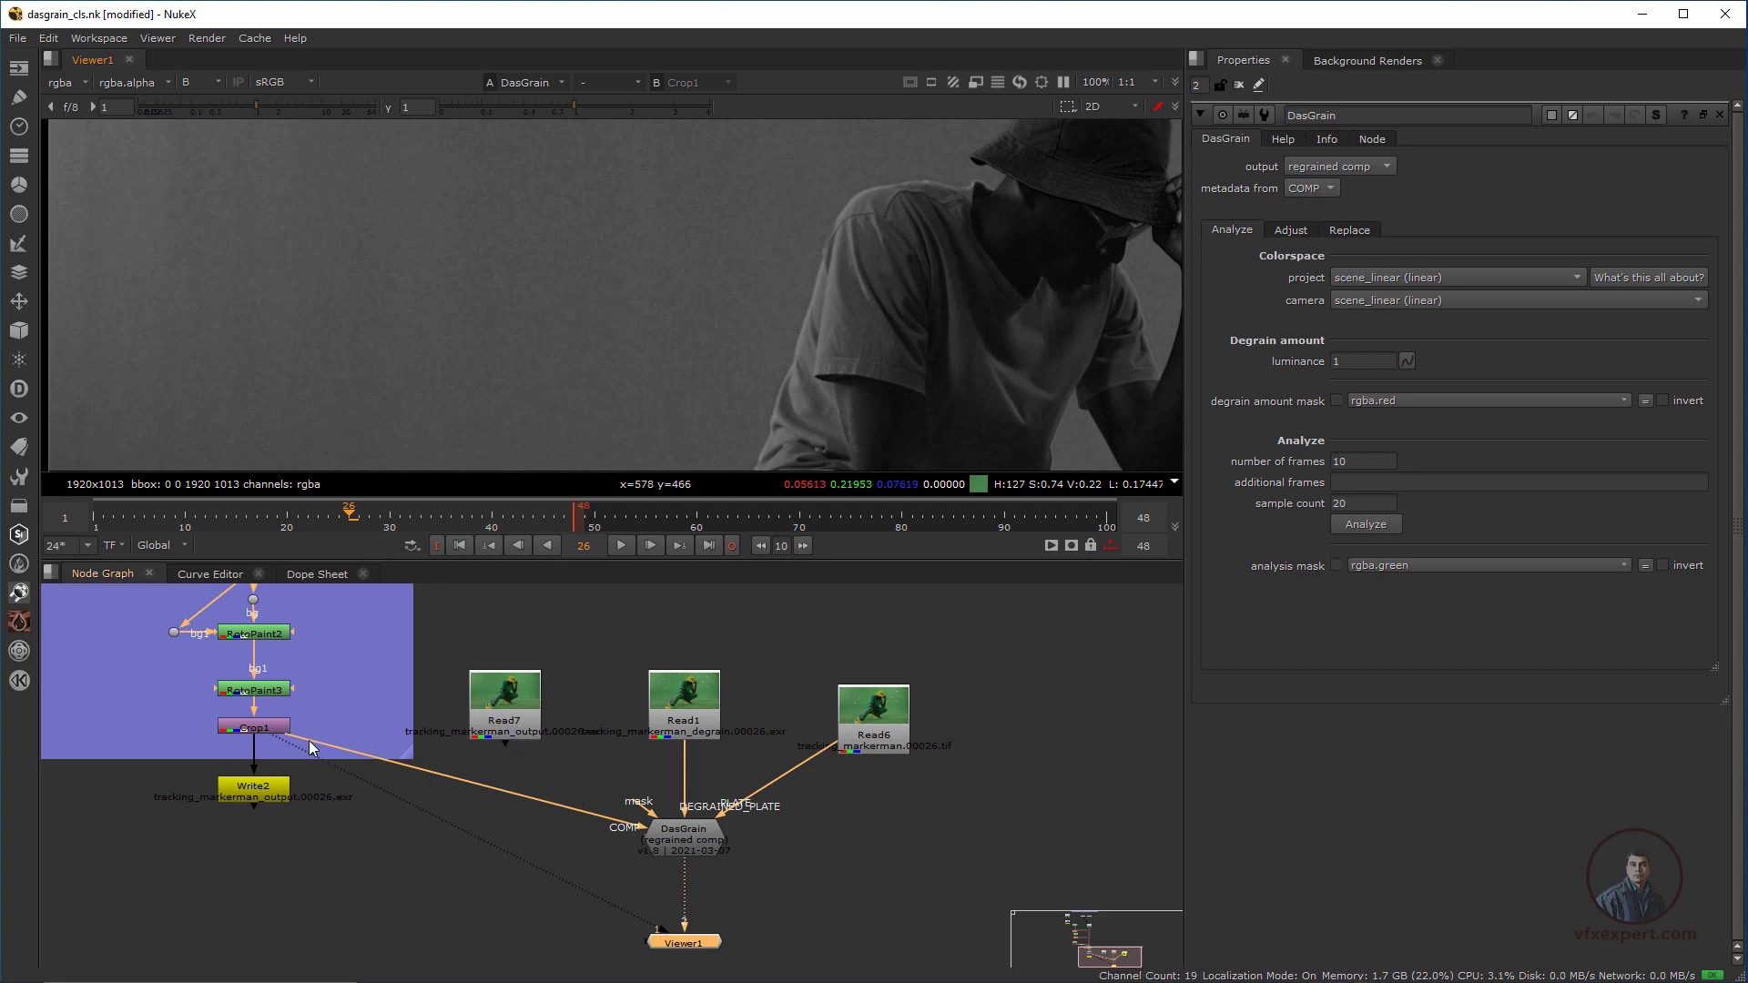
Reconnect DasGrain's COMP input from Crop1 to the rendered output Read7
left_click_drag(306, 740, 500, 706)
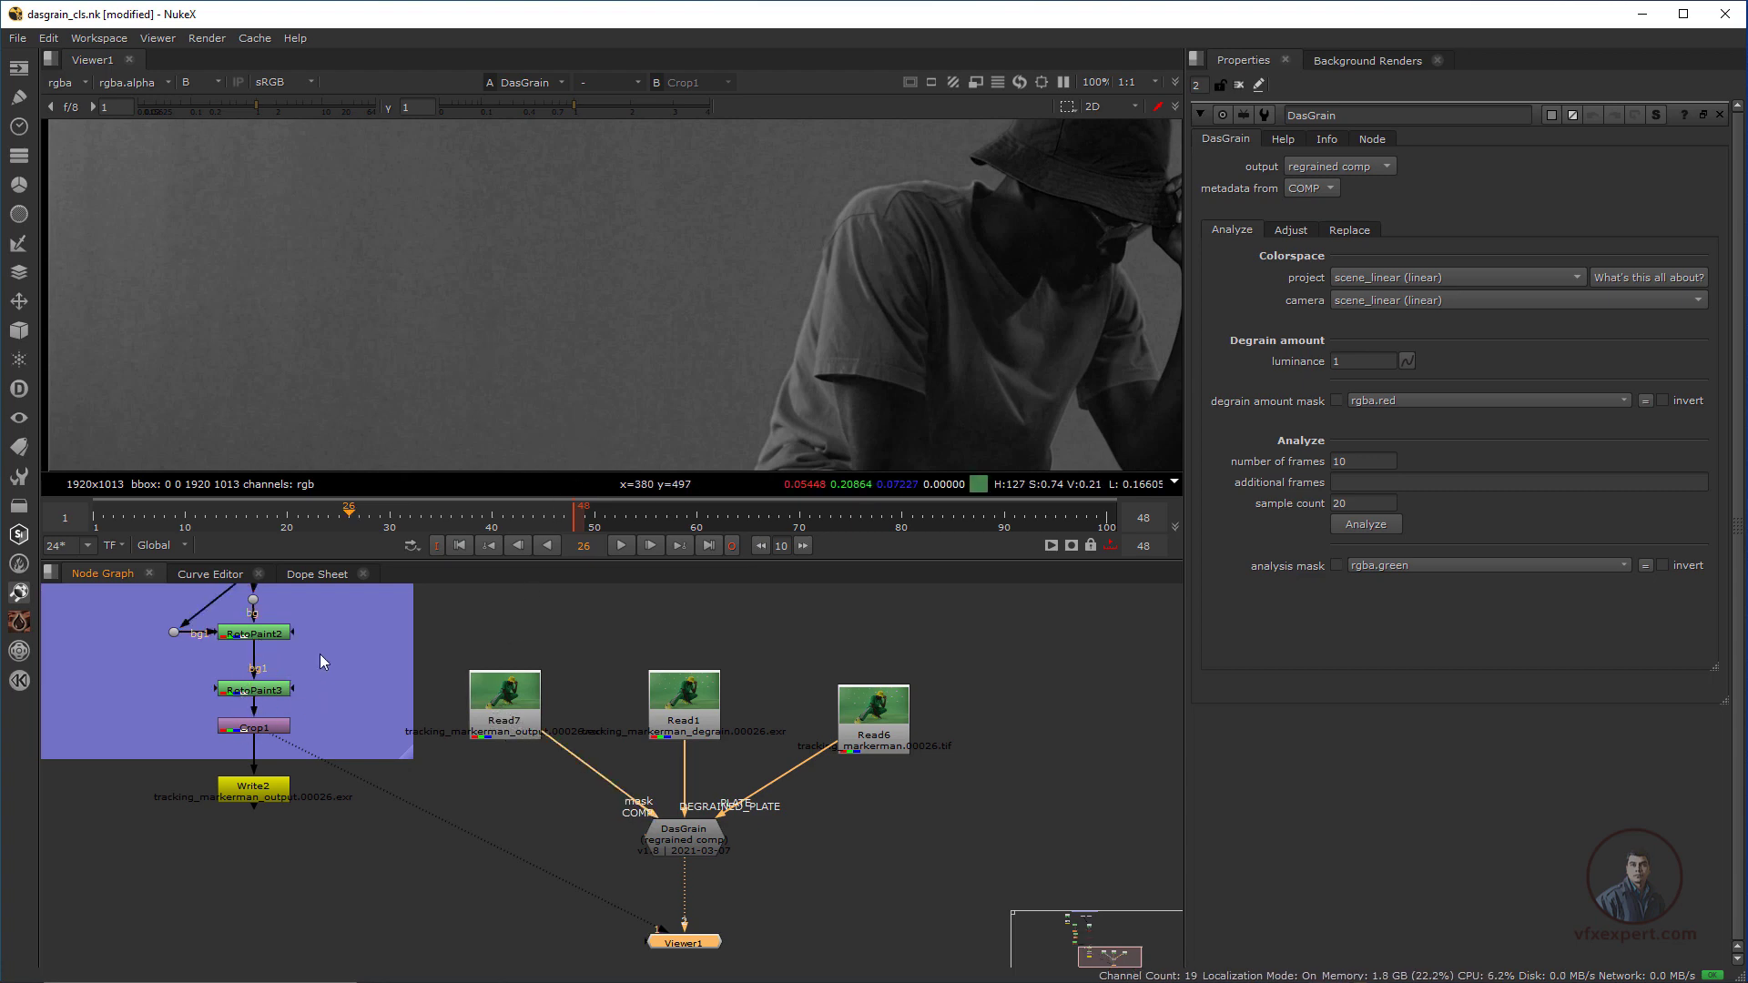
middle_click_drag(320, 653, 336, 643)
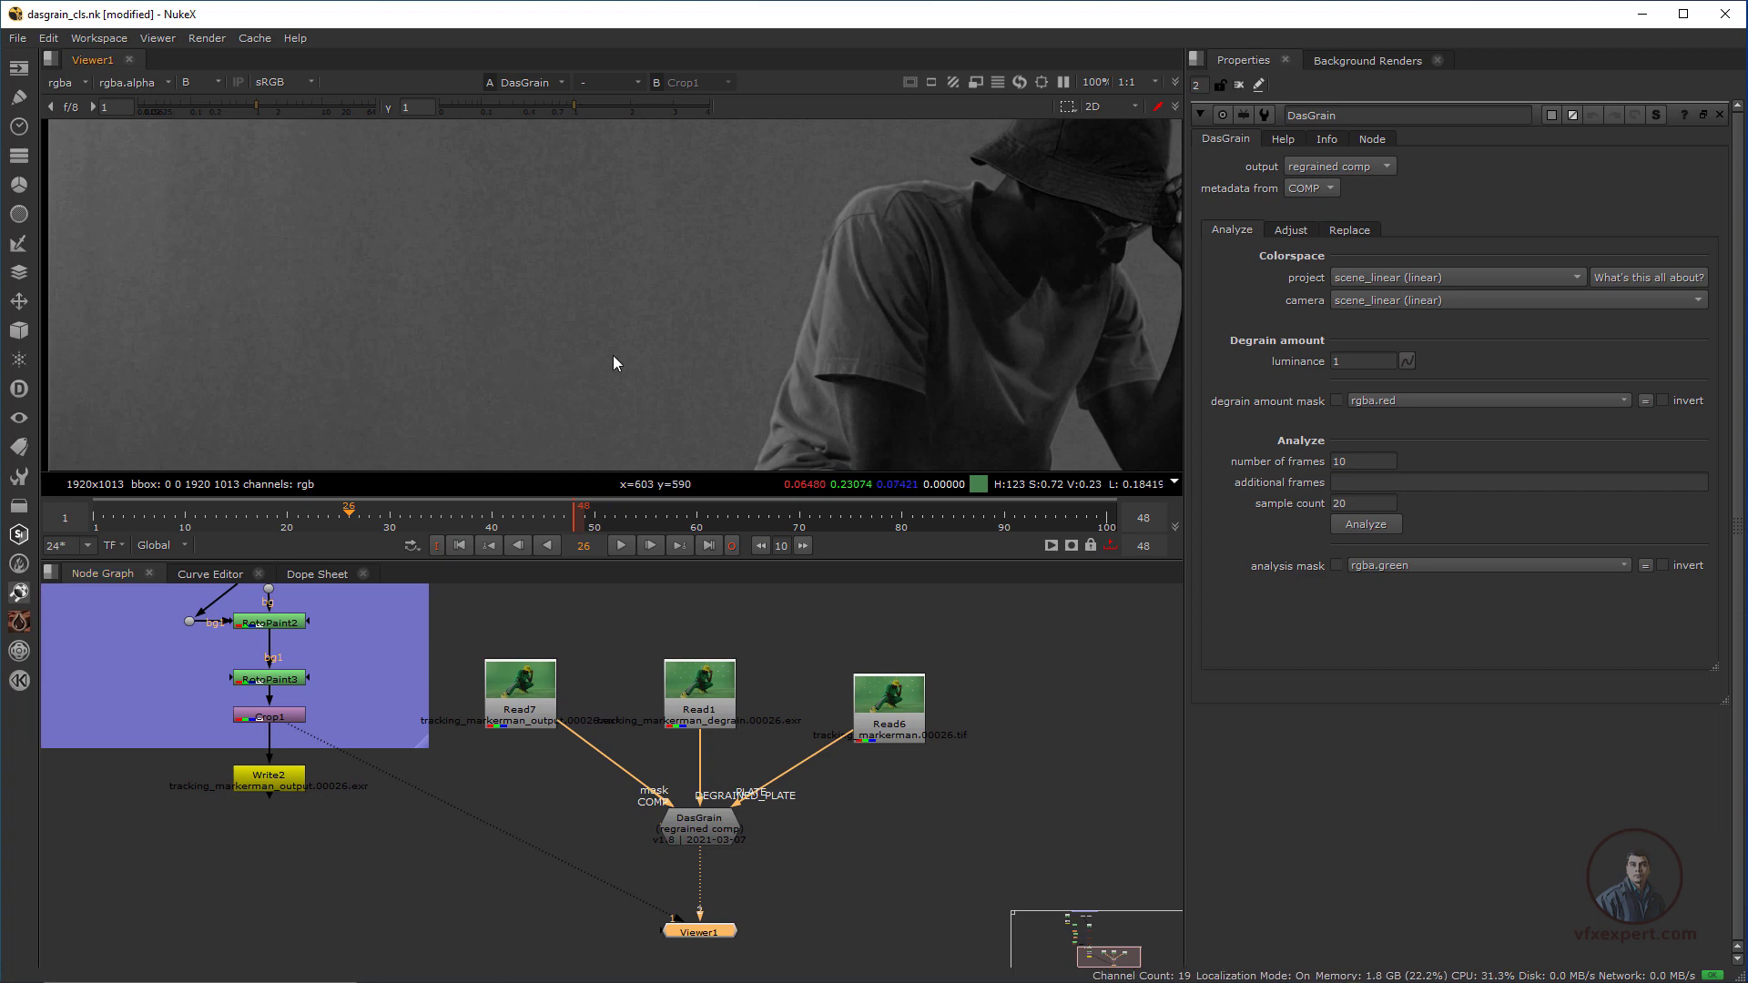
Inspect the regrained green-screen background up close in the green and blue channels
middle_click_drag(664, 221, 592, 378)
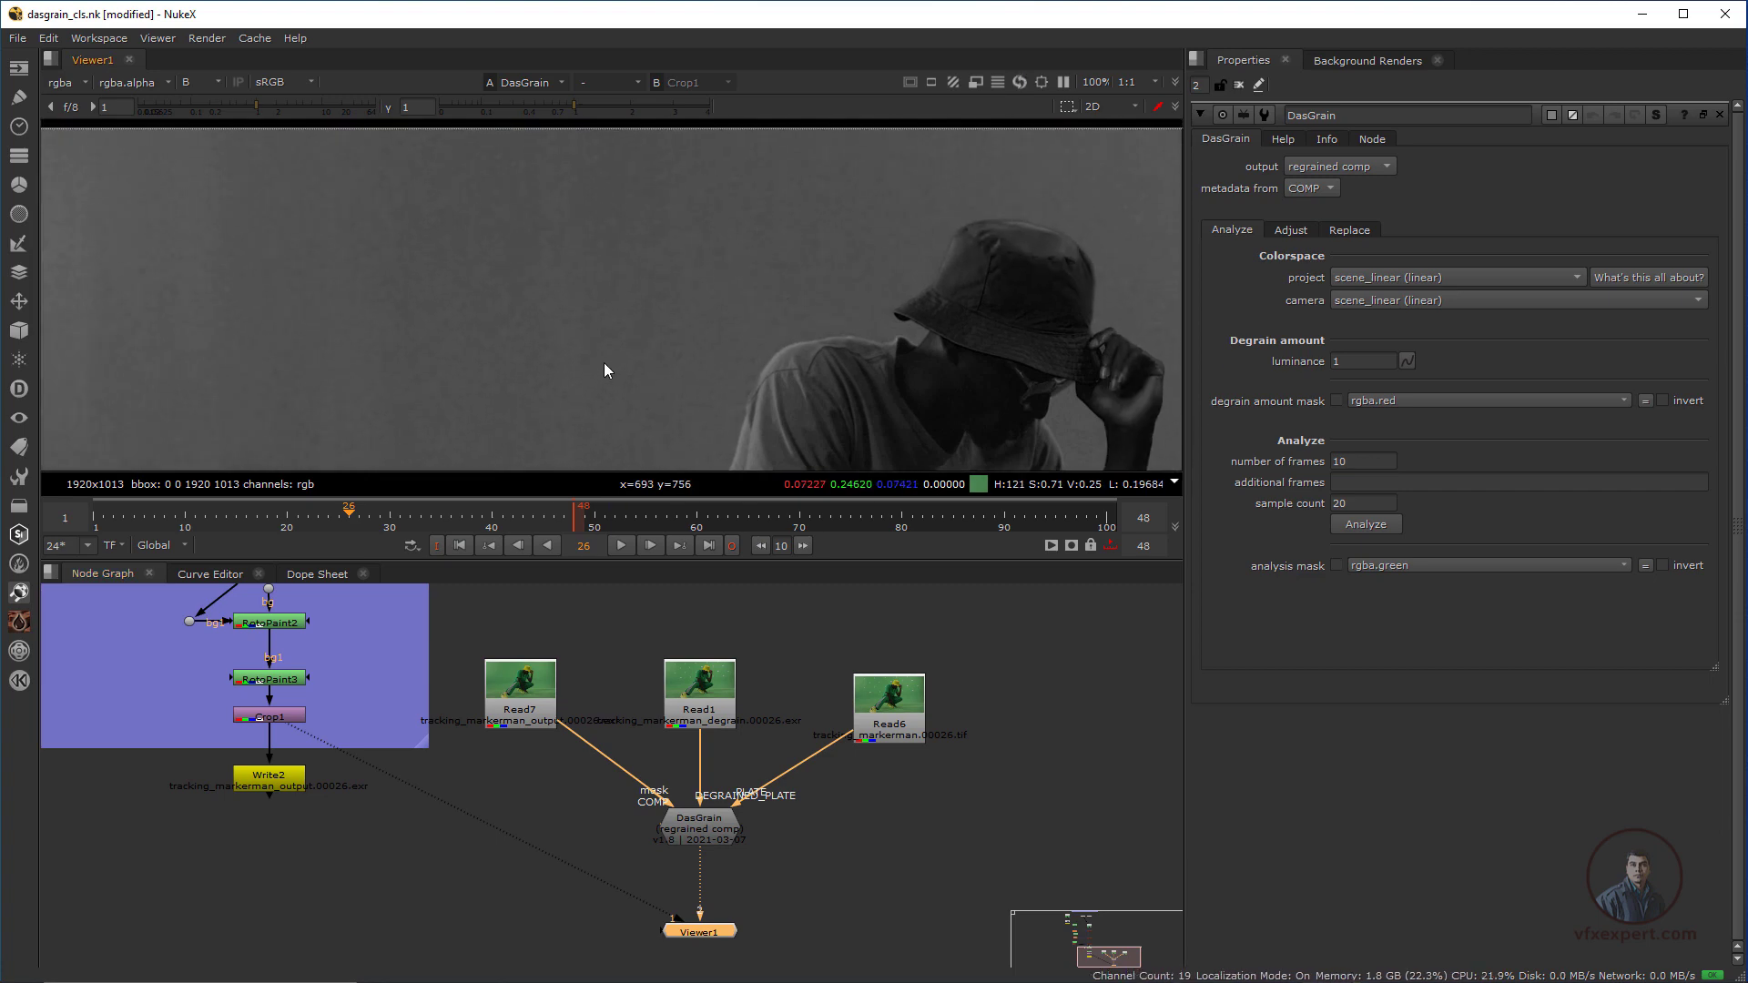
scroll(594, 346, "up", 1)
key("g")
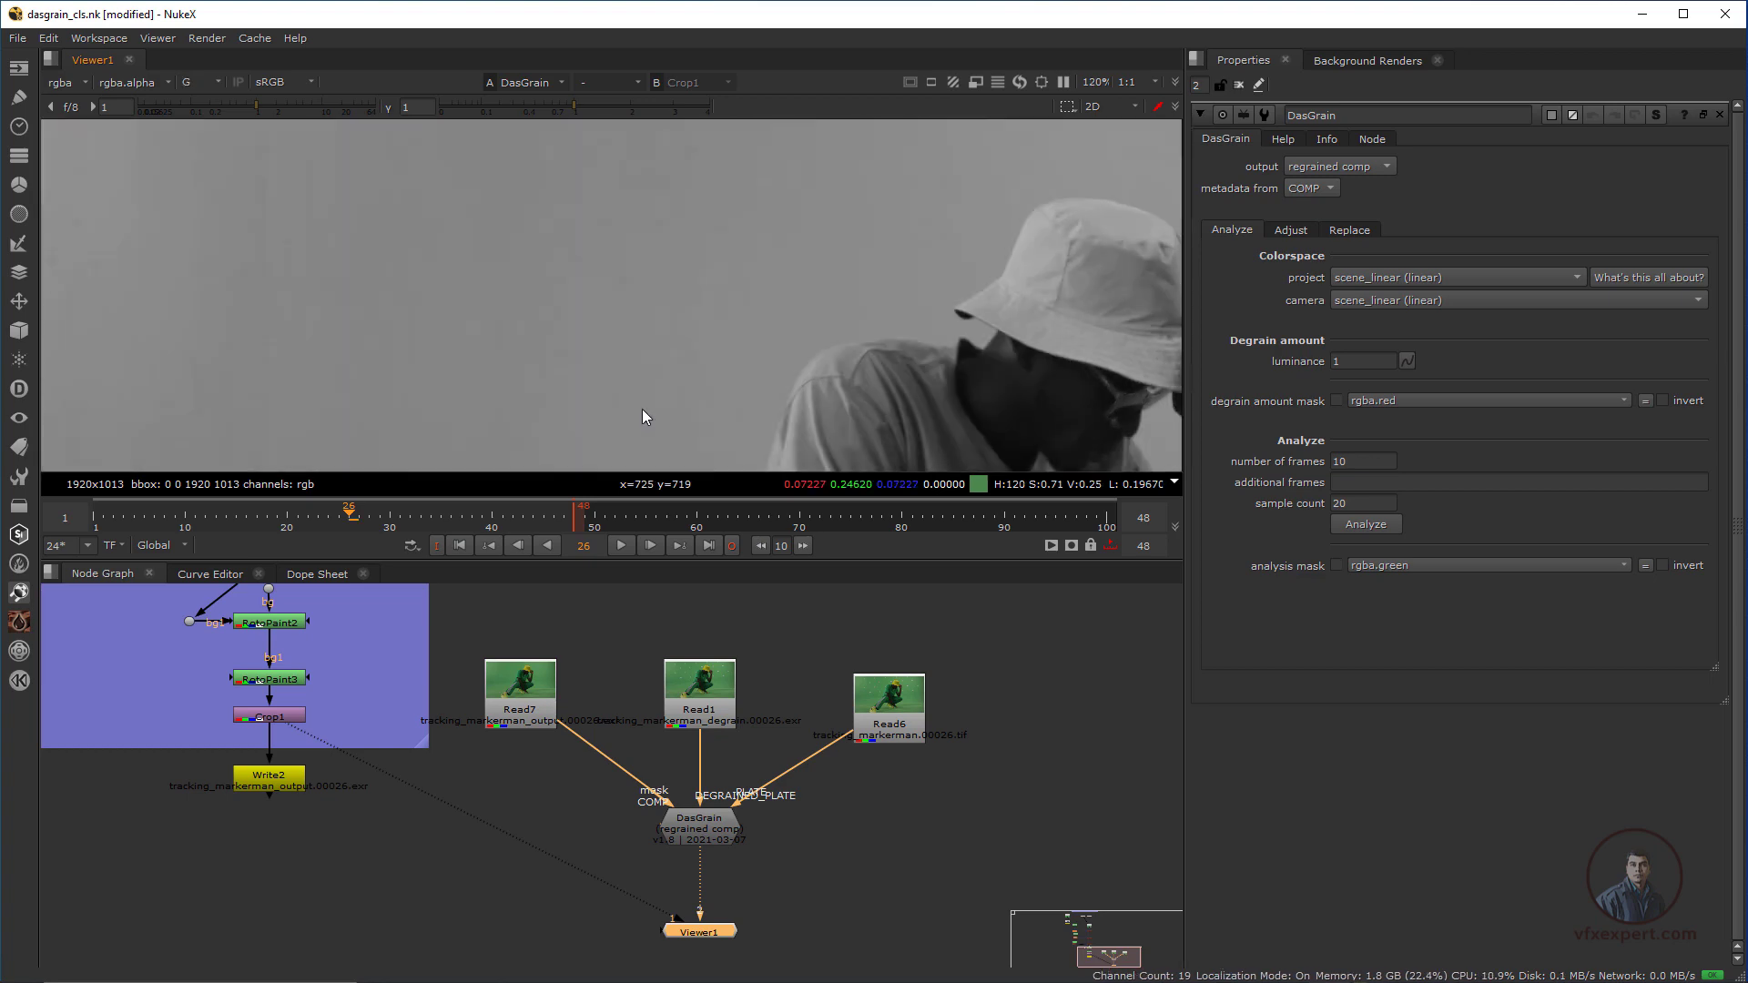
key("b")
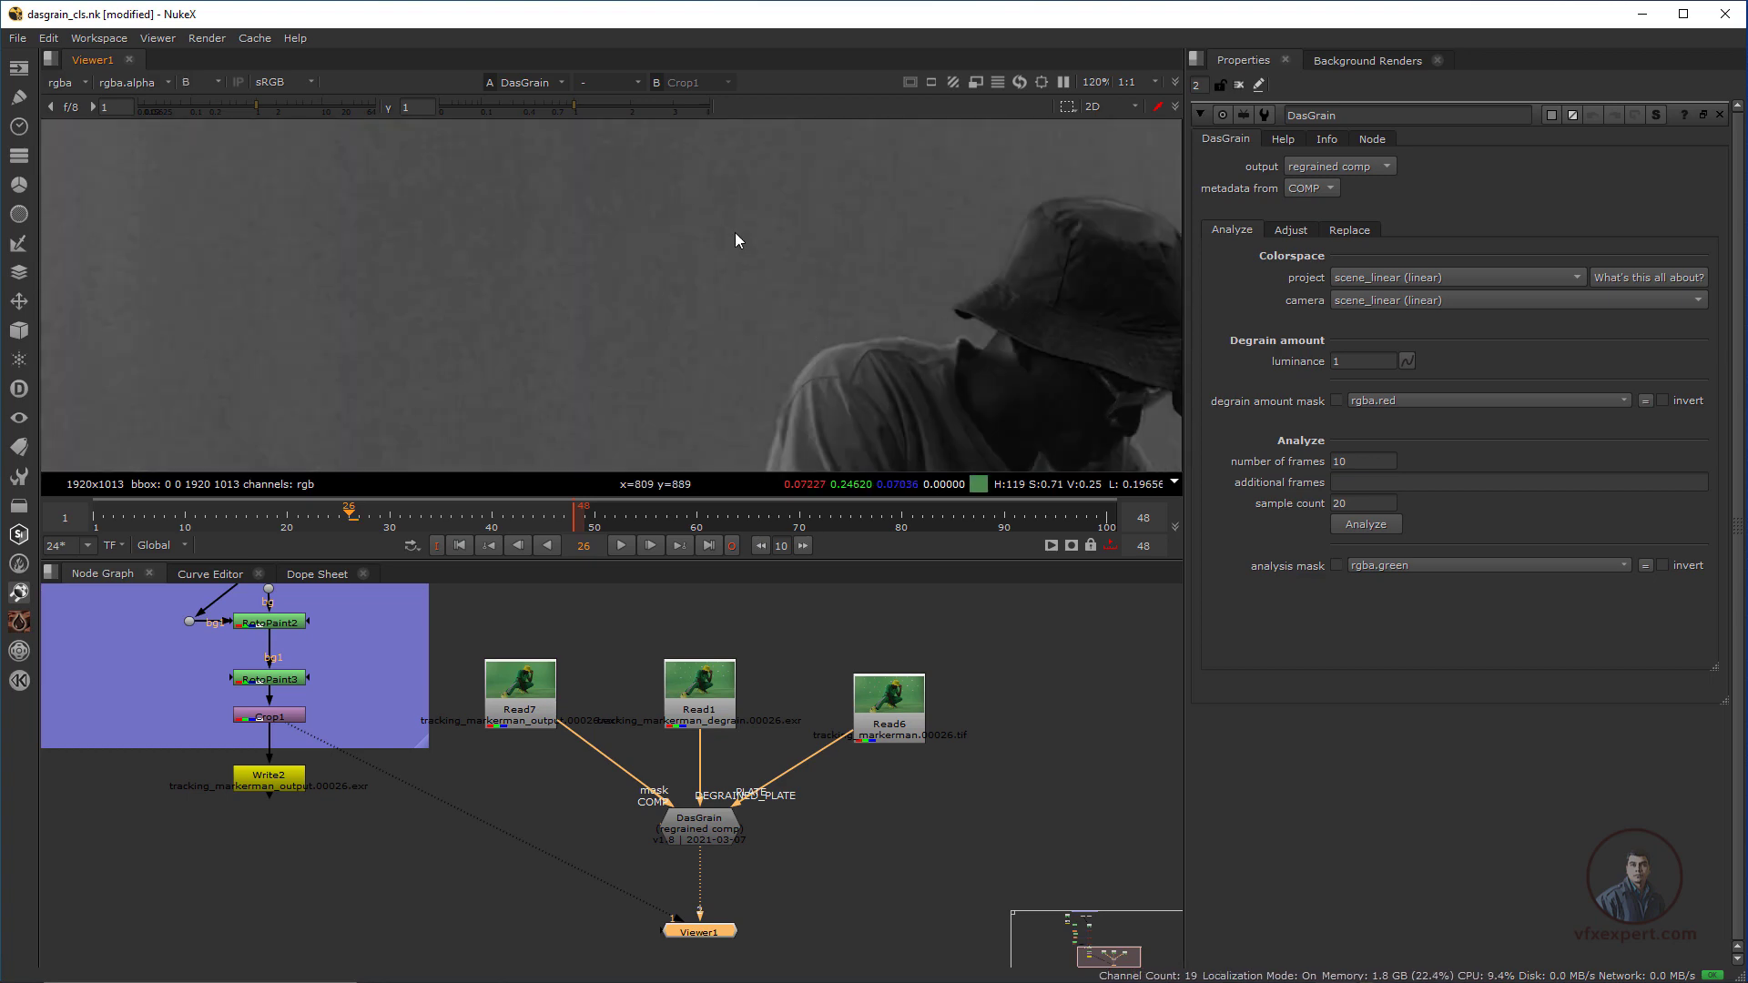
scroll(763, 299, "up", 4)
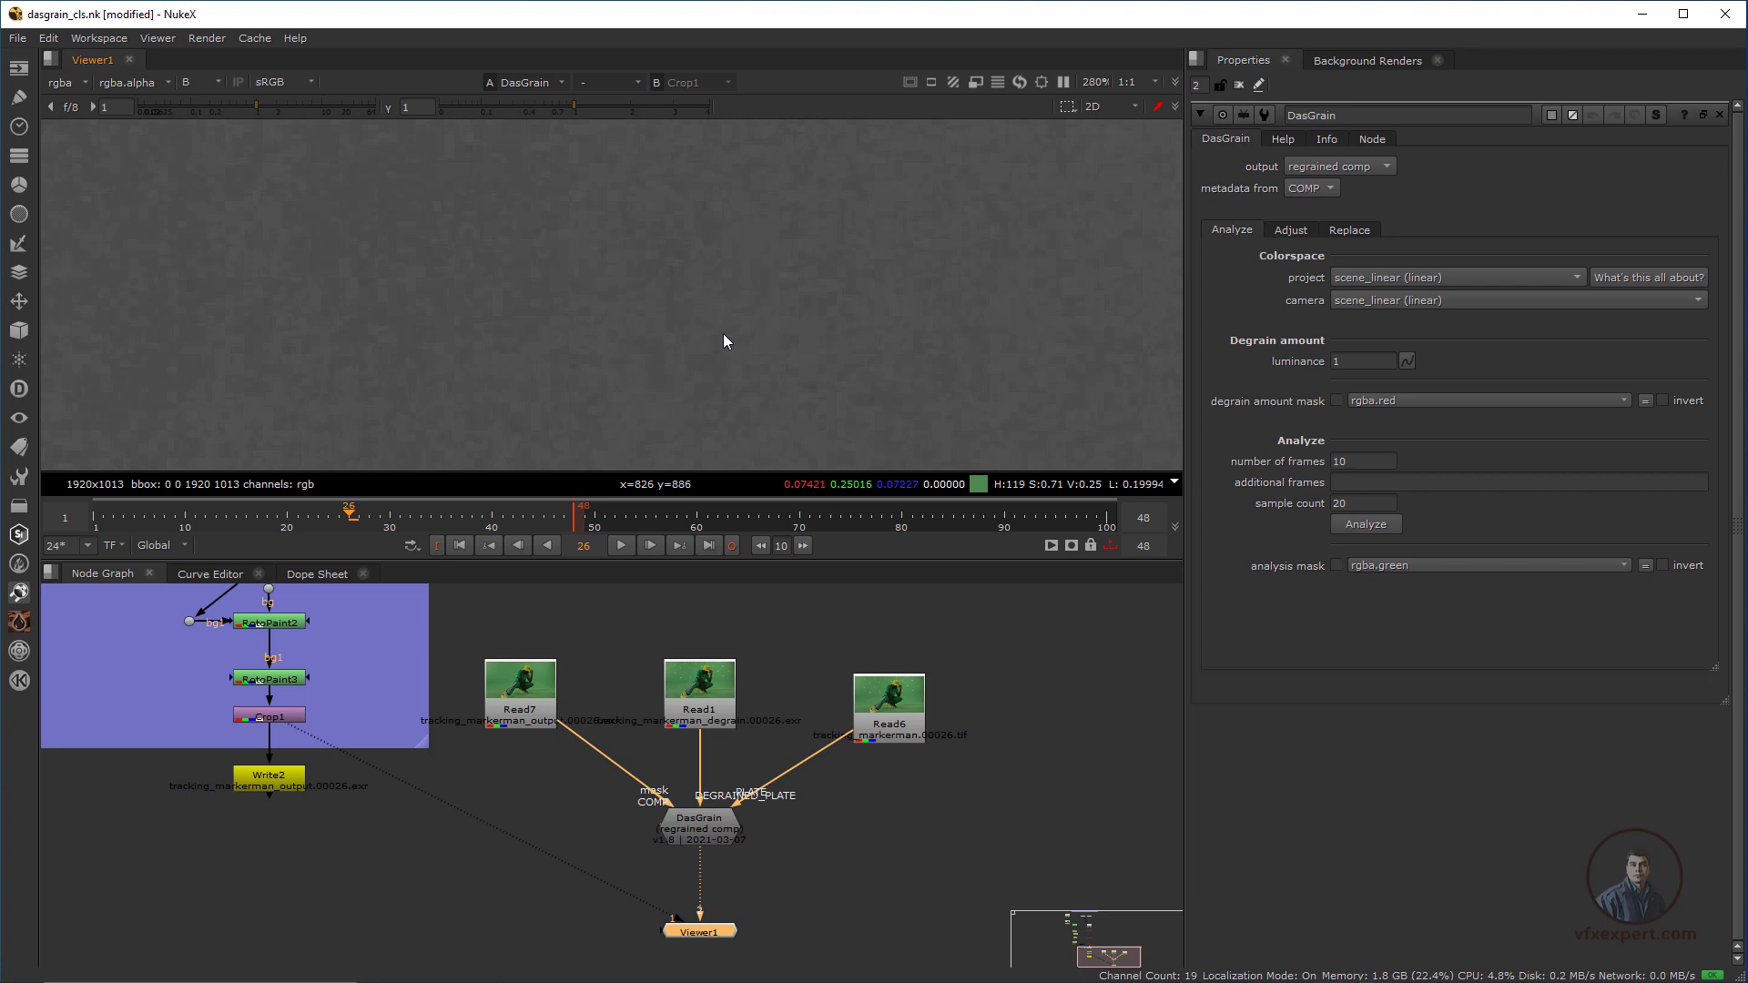
middle_click_drag(723, 333, 785, 390)
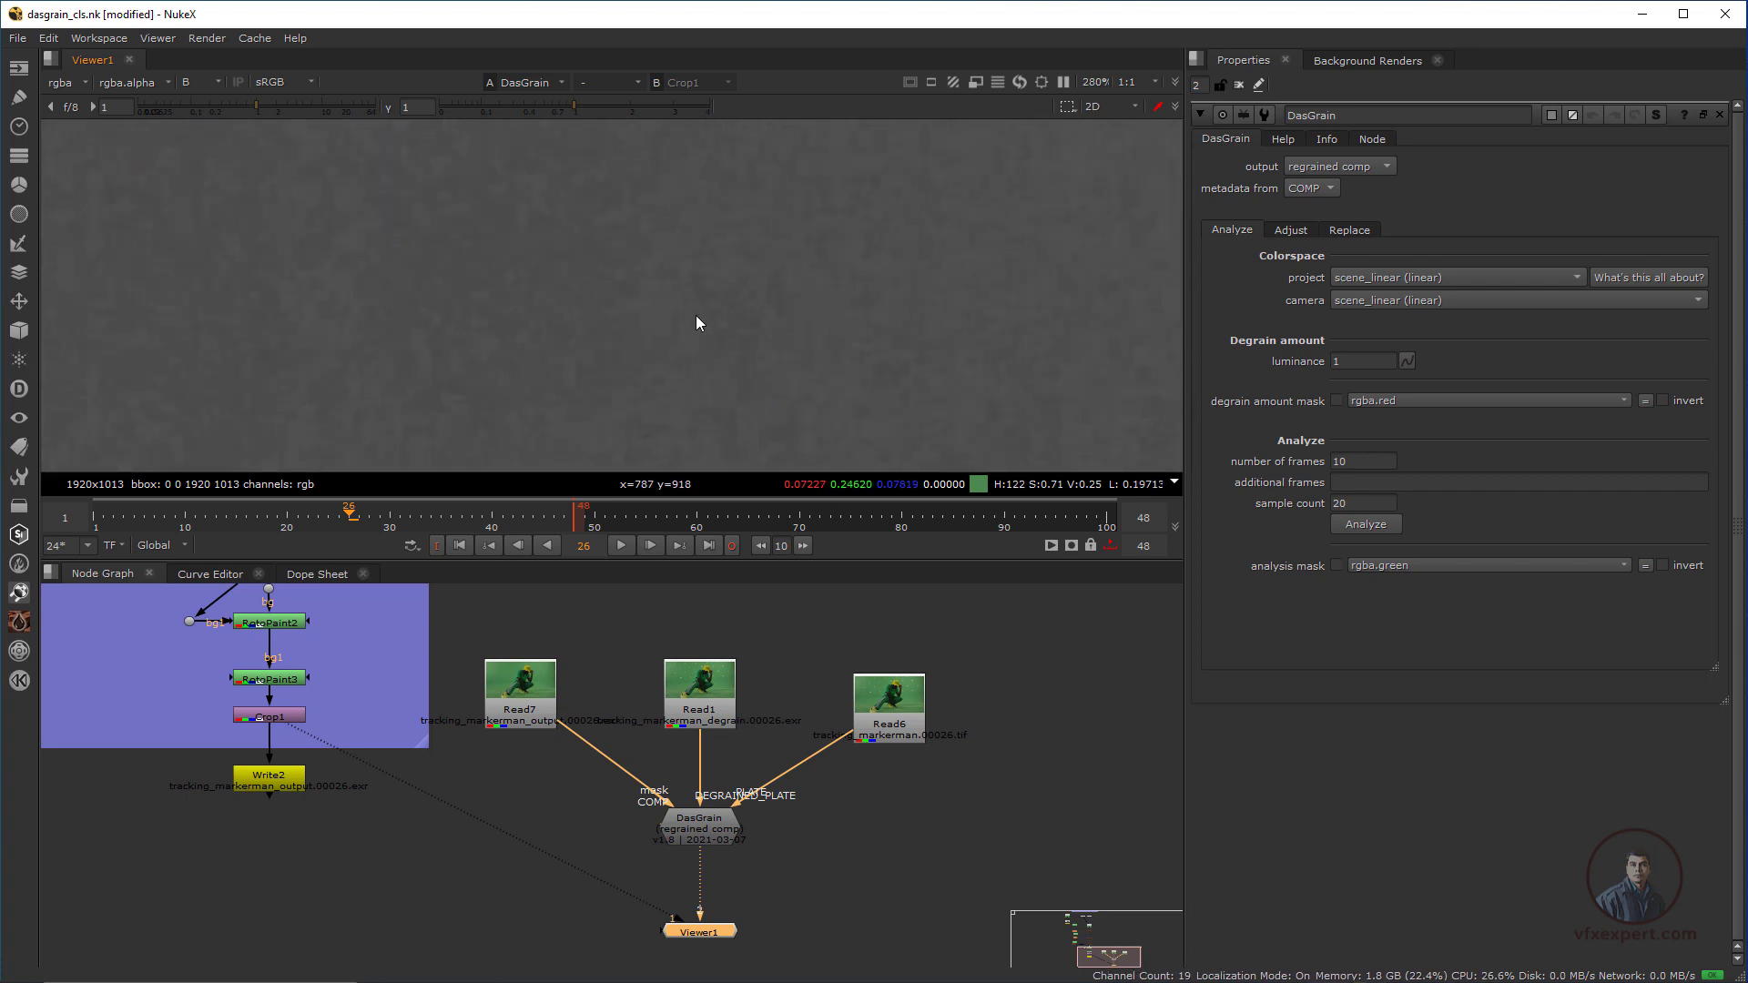
Detach viewer input 1 from Crop1 and assign it to the original plate Read6
left_click_drag(673, 917, 583, 901)
left_click(893, 701)
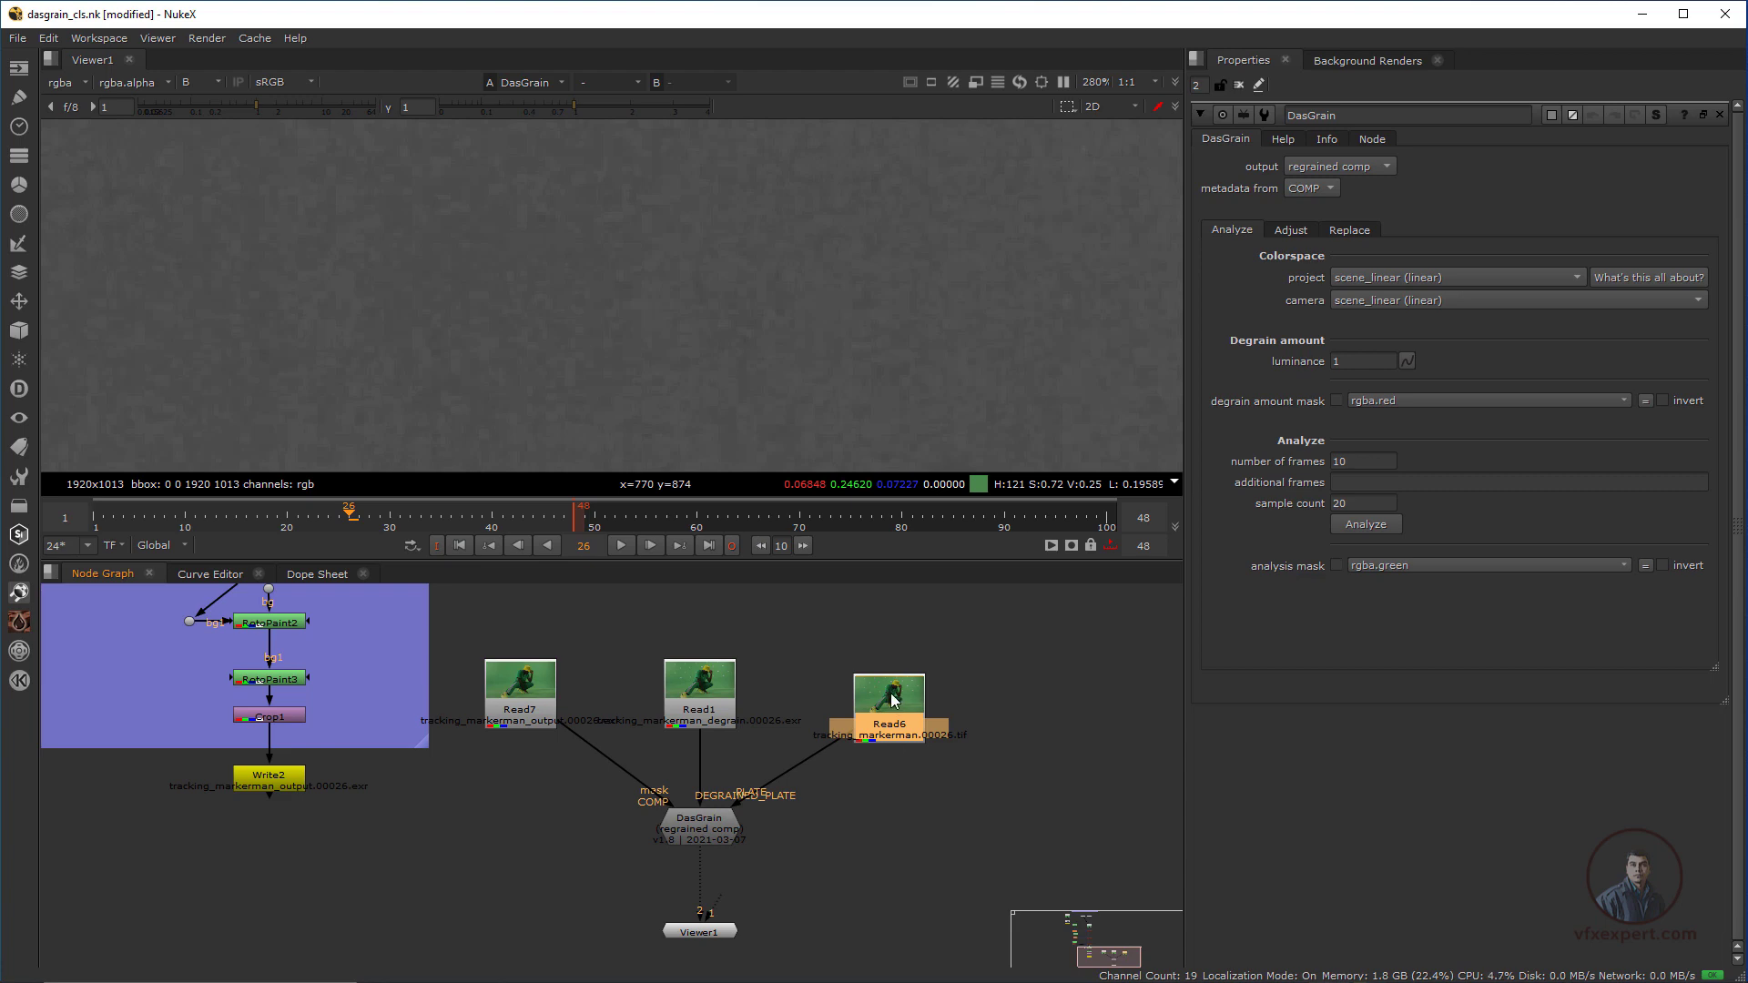
key("1")
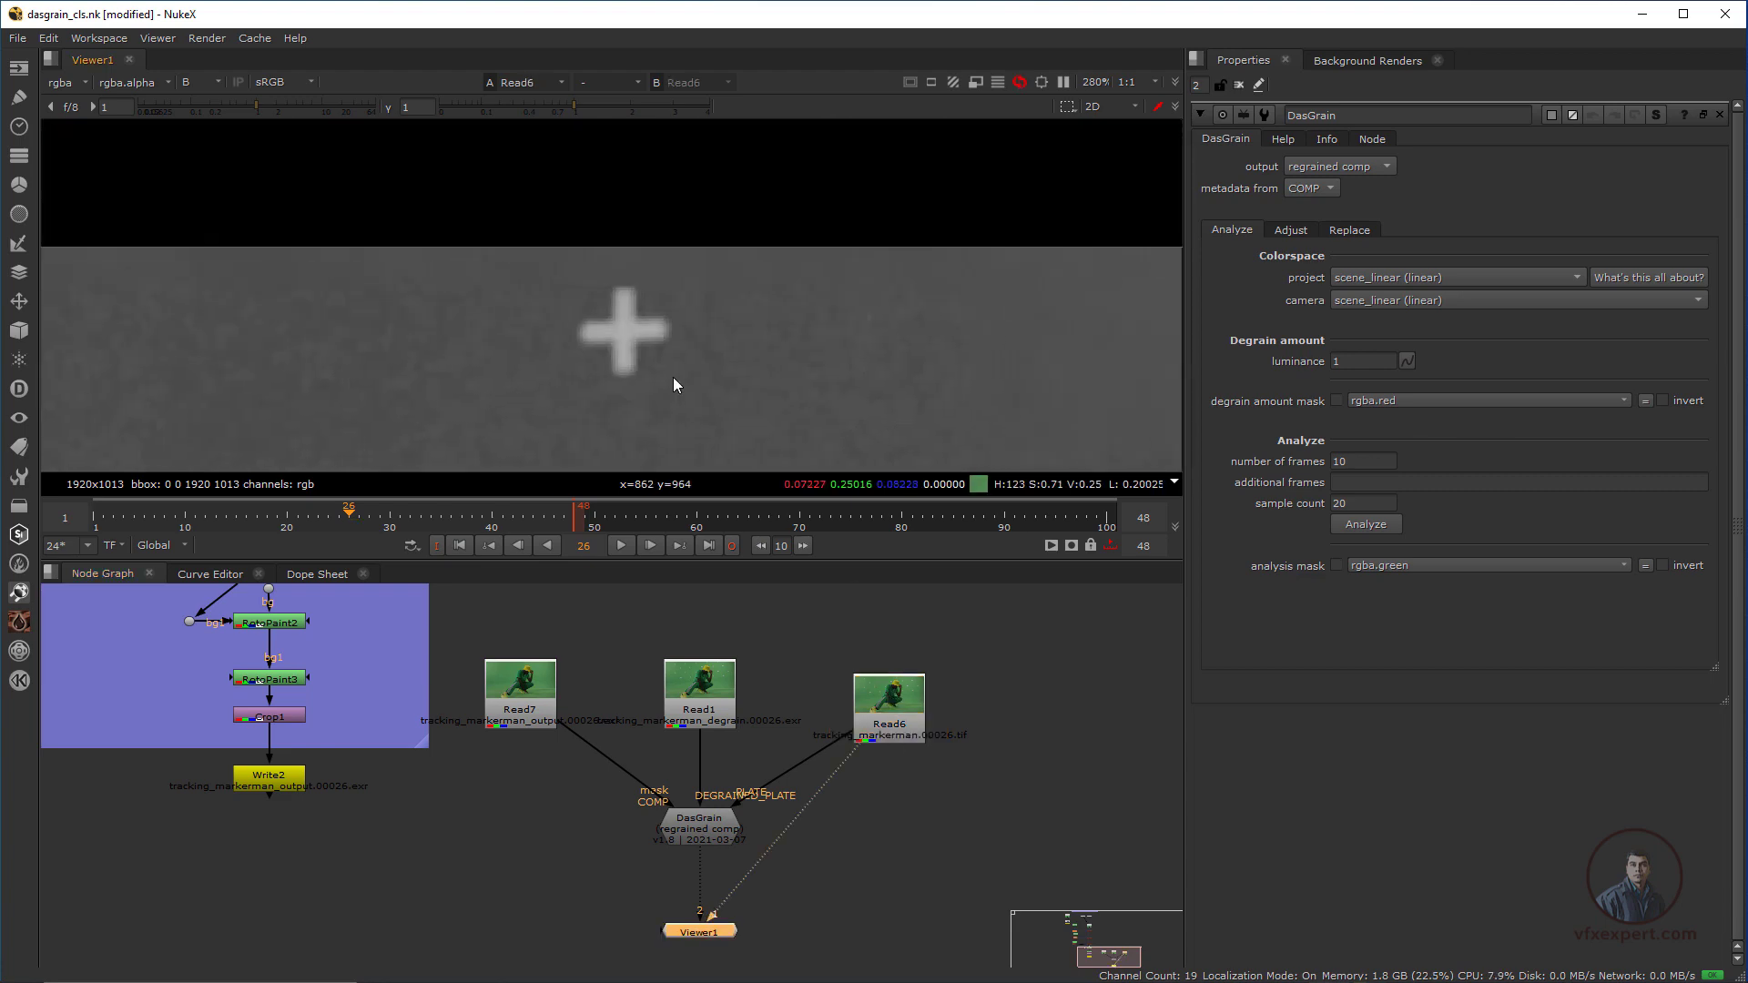
Compare the original plate's grain with the DasGrain result around the tracking marker beside the hat
middle_click_drag(437, 462, 522, 366)
scroll(683, 351, "down", 3)
middle_click_drag(984, 348, 829, 273)
scroll(726, 359, "up", 1)
scroll(727, 359, "up", 1)
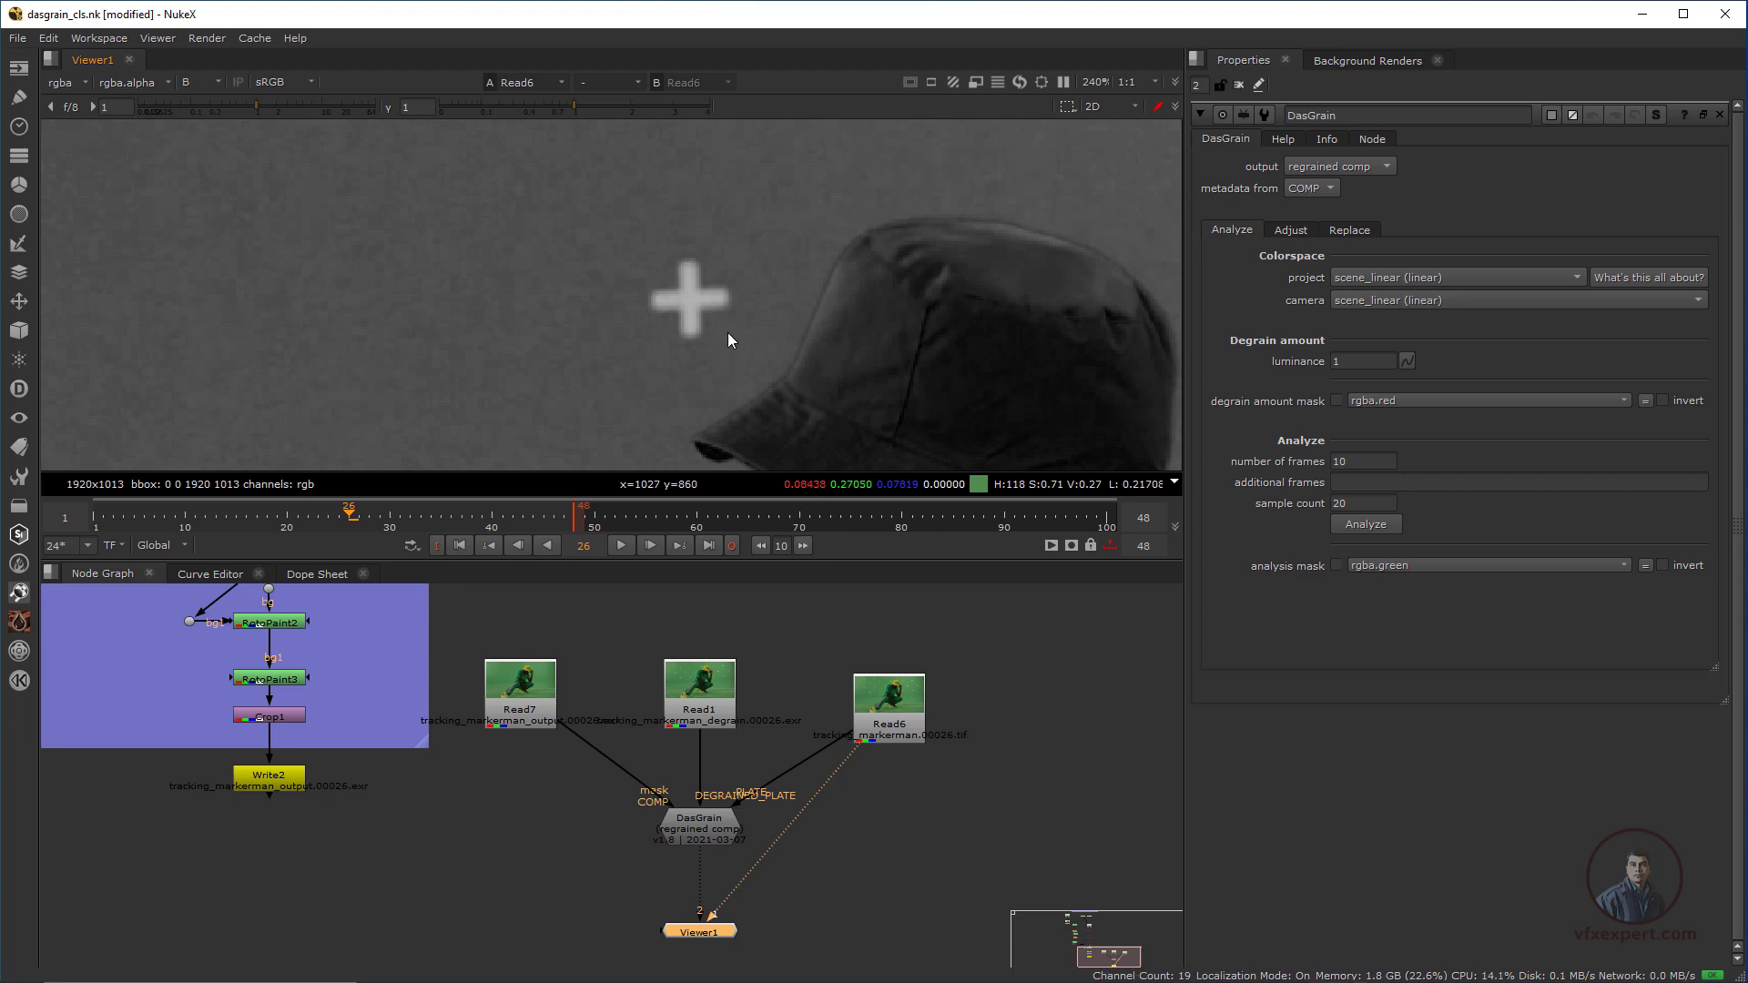
key("1")
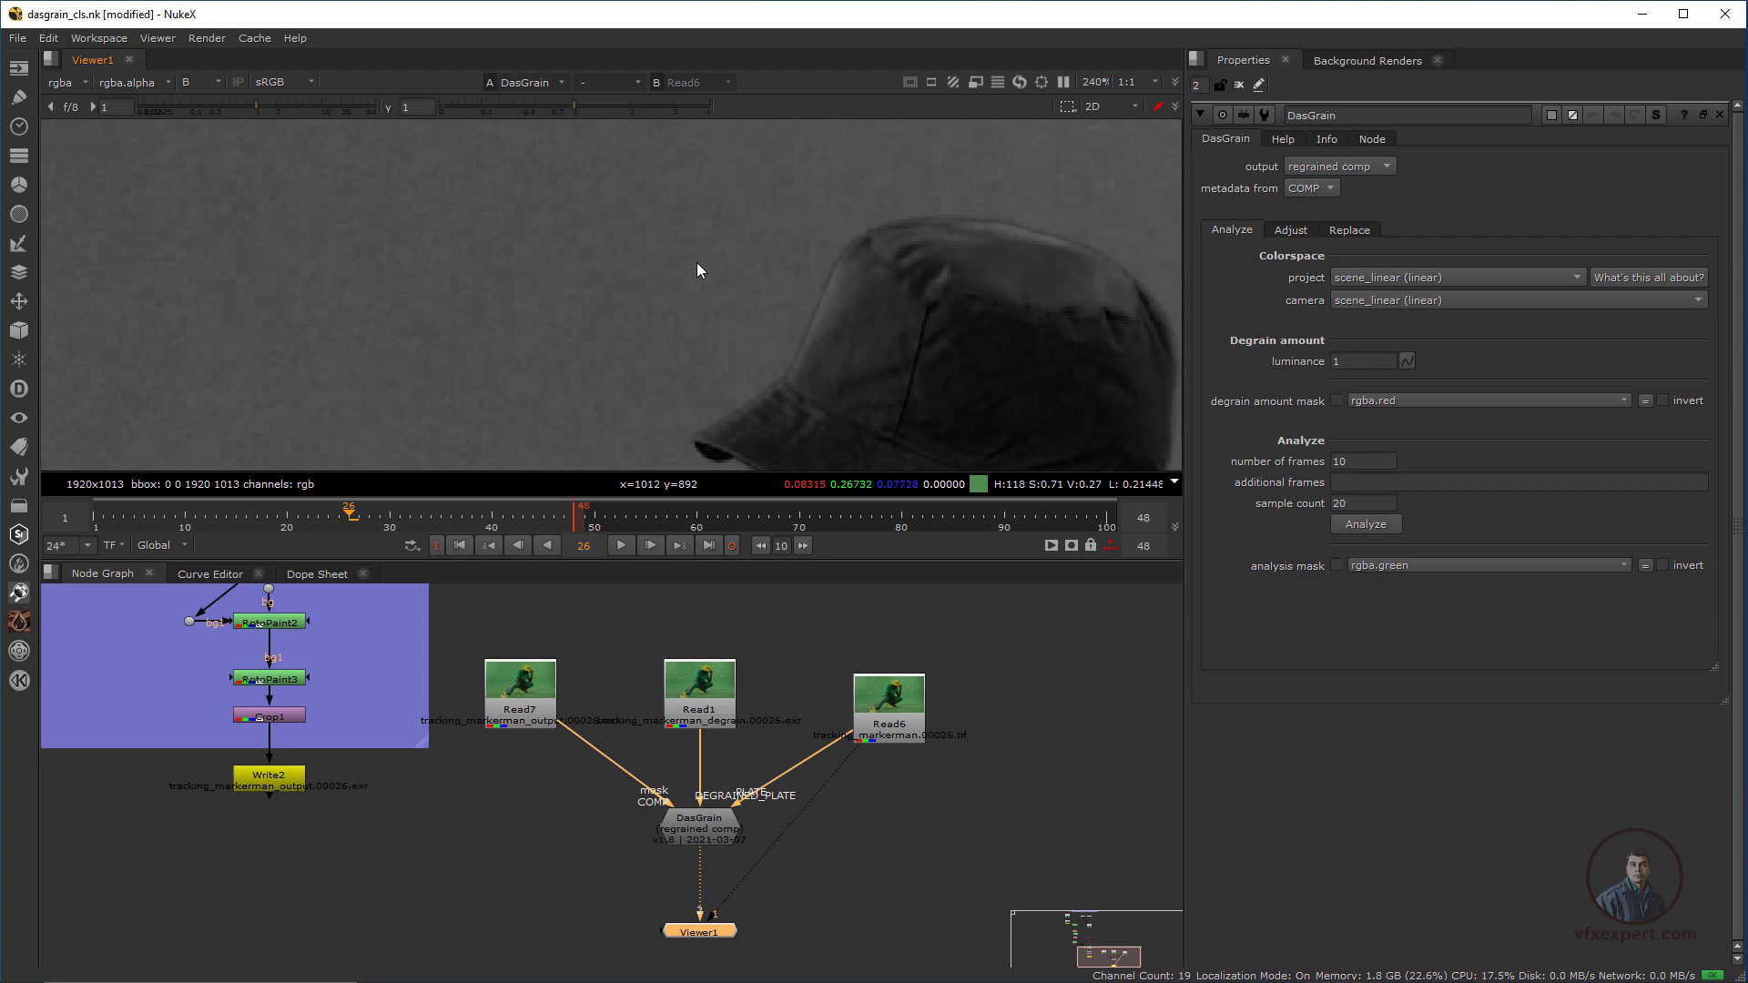
Compare the original plate with the DasGrain result beside the hat, and raise the viewer gain to 2.1
key("2")
key("1")
left_click_drag(255, 108, 277, 108)
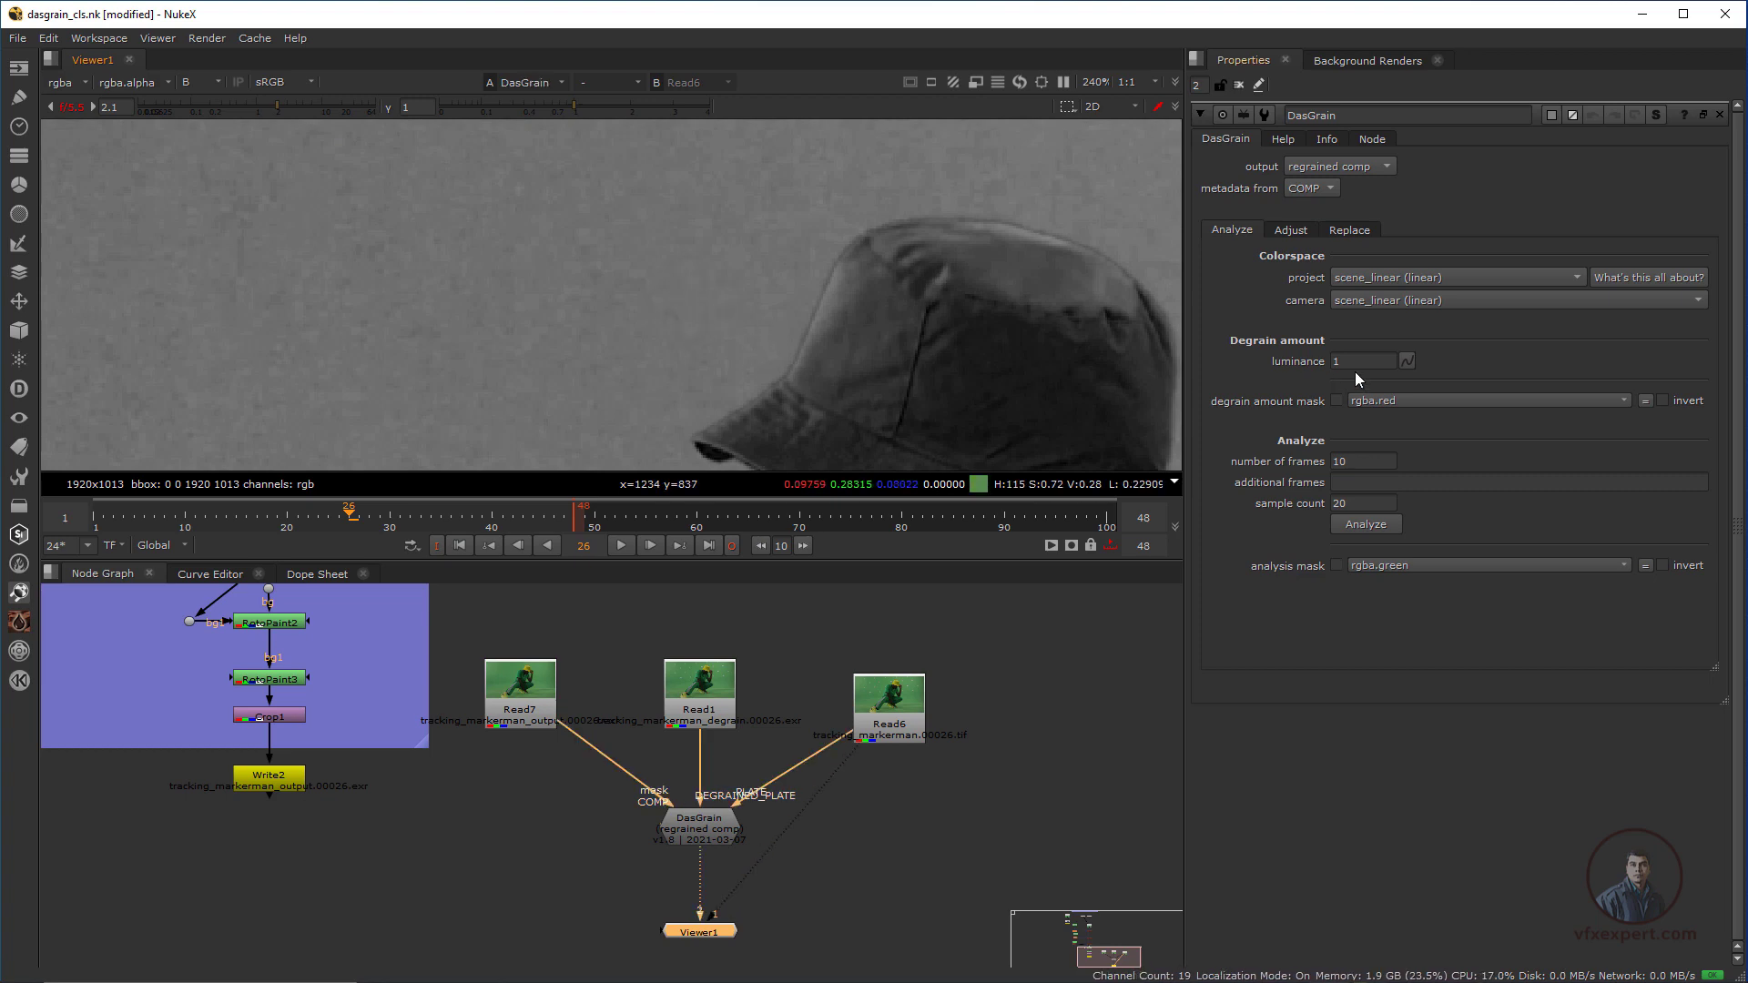
Show DasGrain's grain replacement settings and switch its output to plate grain to examine the extracted grain
left_click(1350, 231)
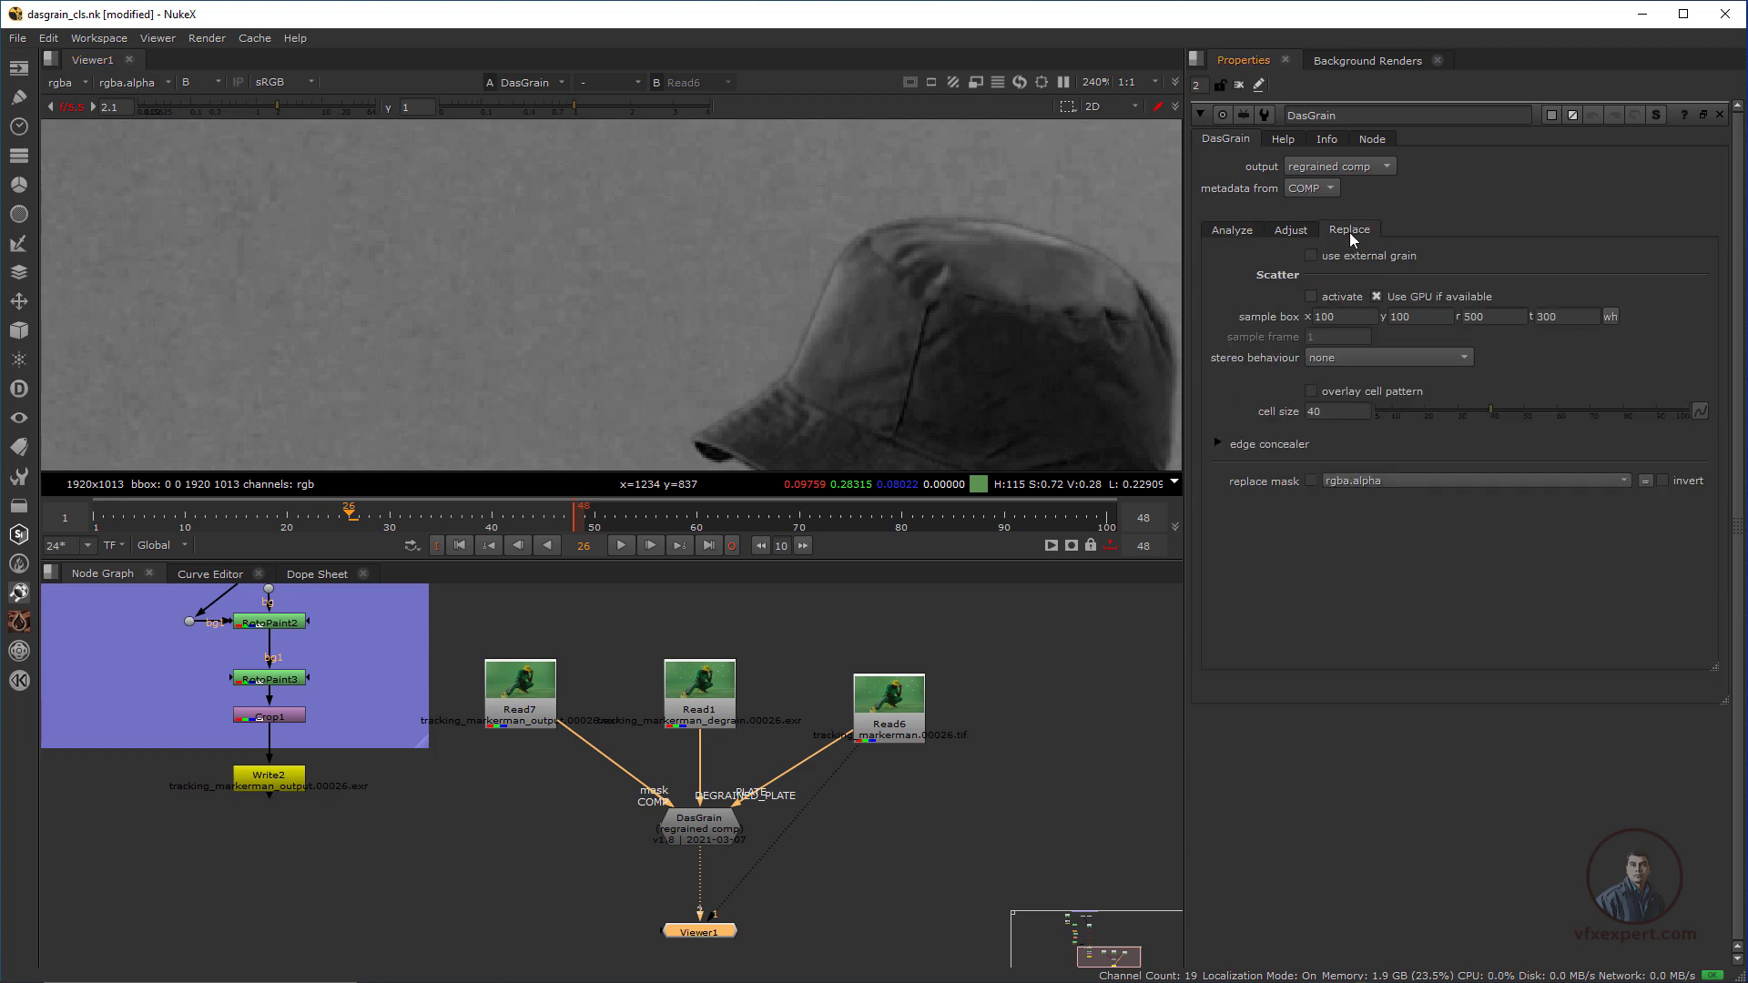
left_click(1333, 168)
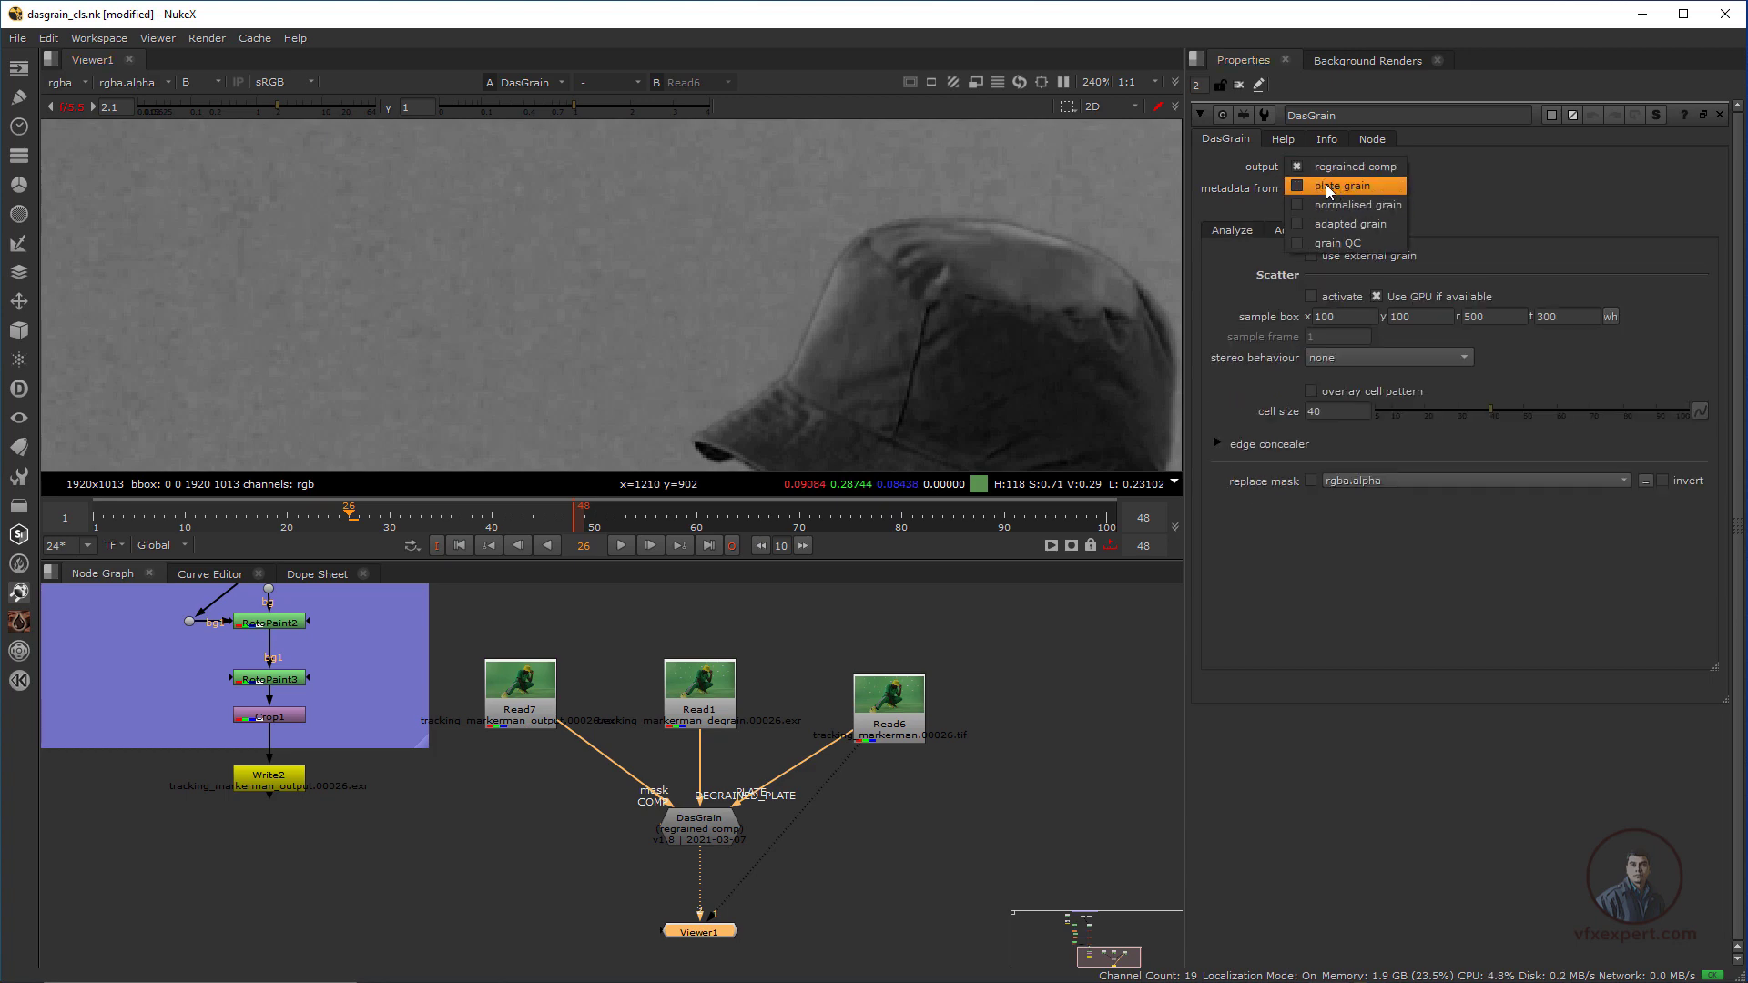
left_click(1337, 187)
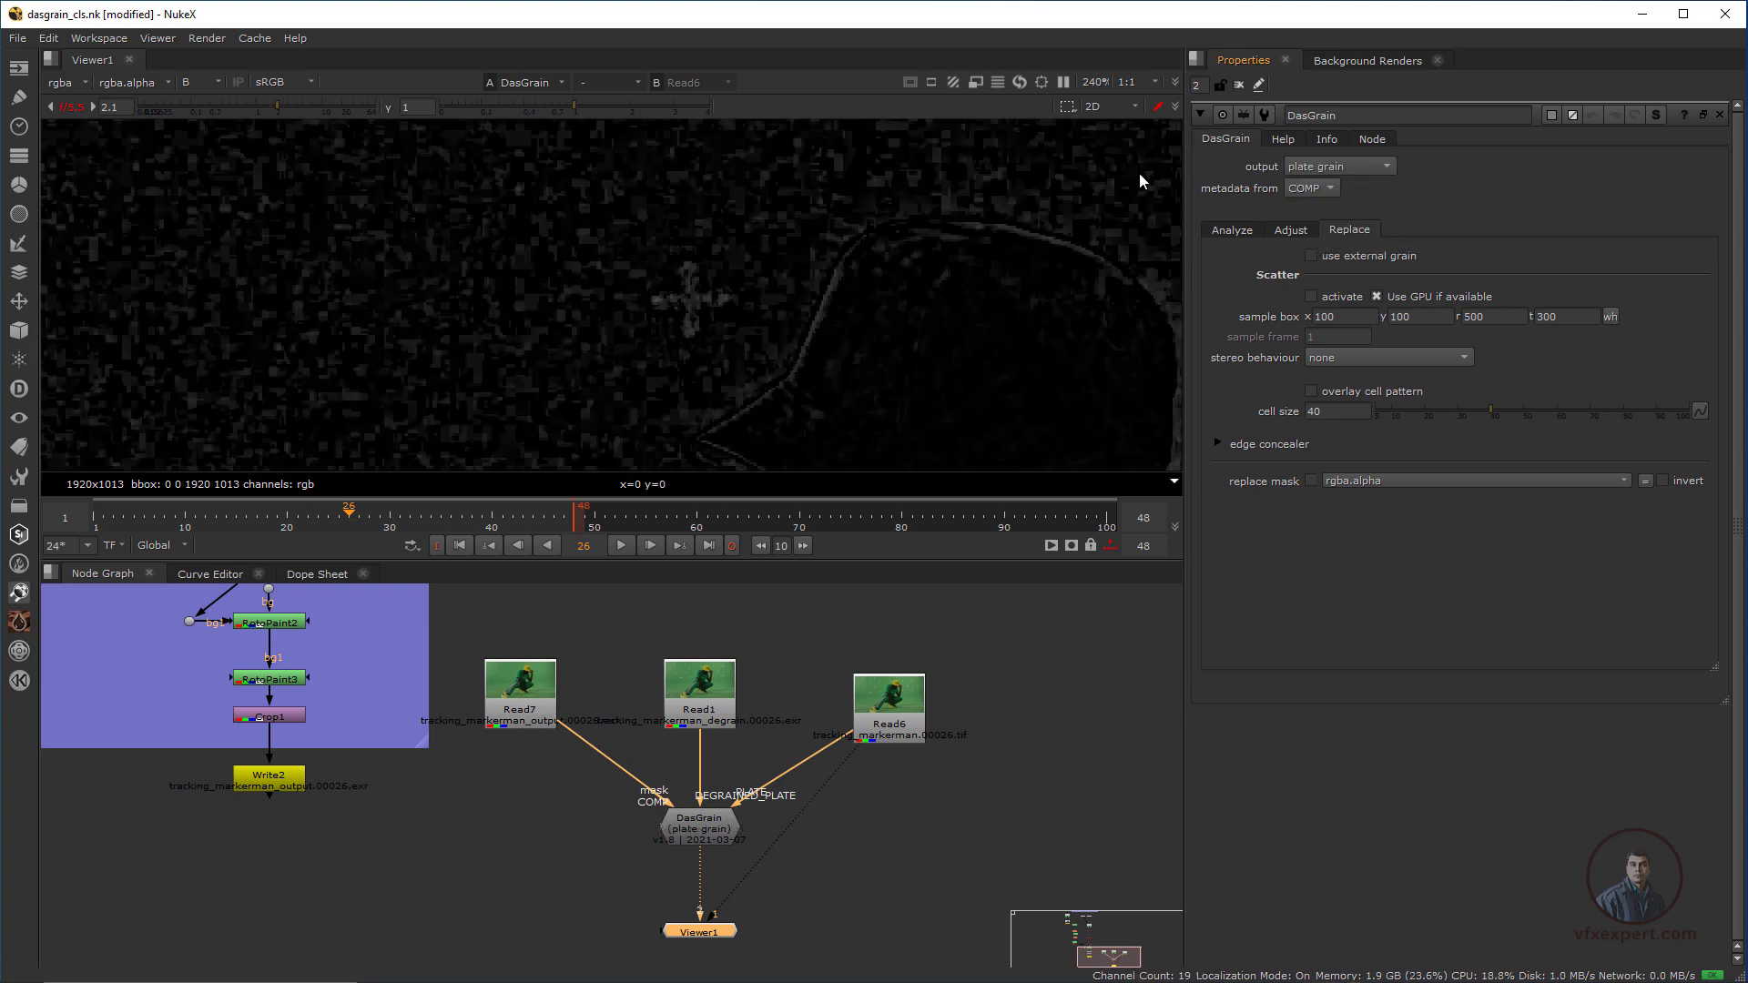
scroll(708, 310, "down", 8)
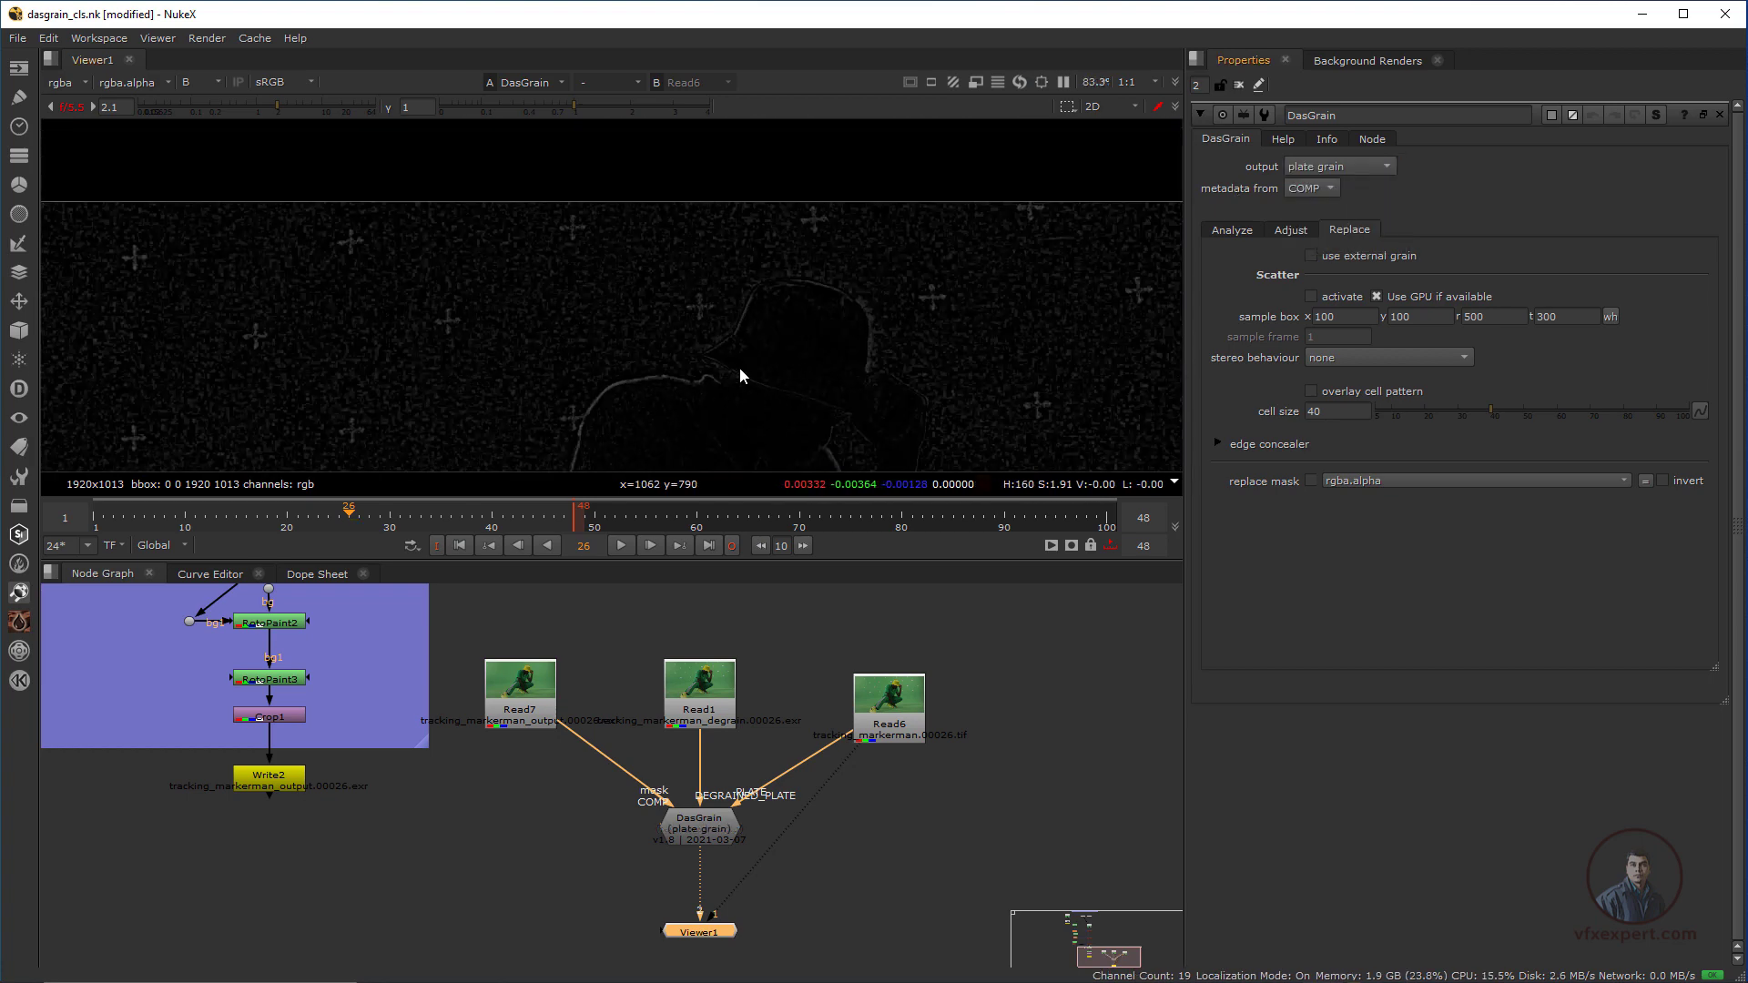
scroll(816, 336, "up", 1)
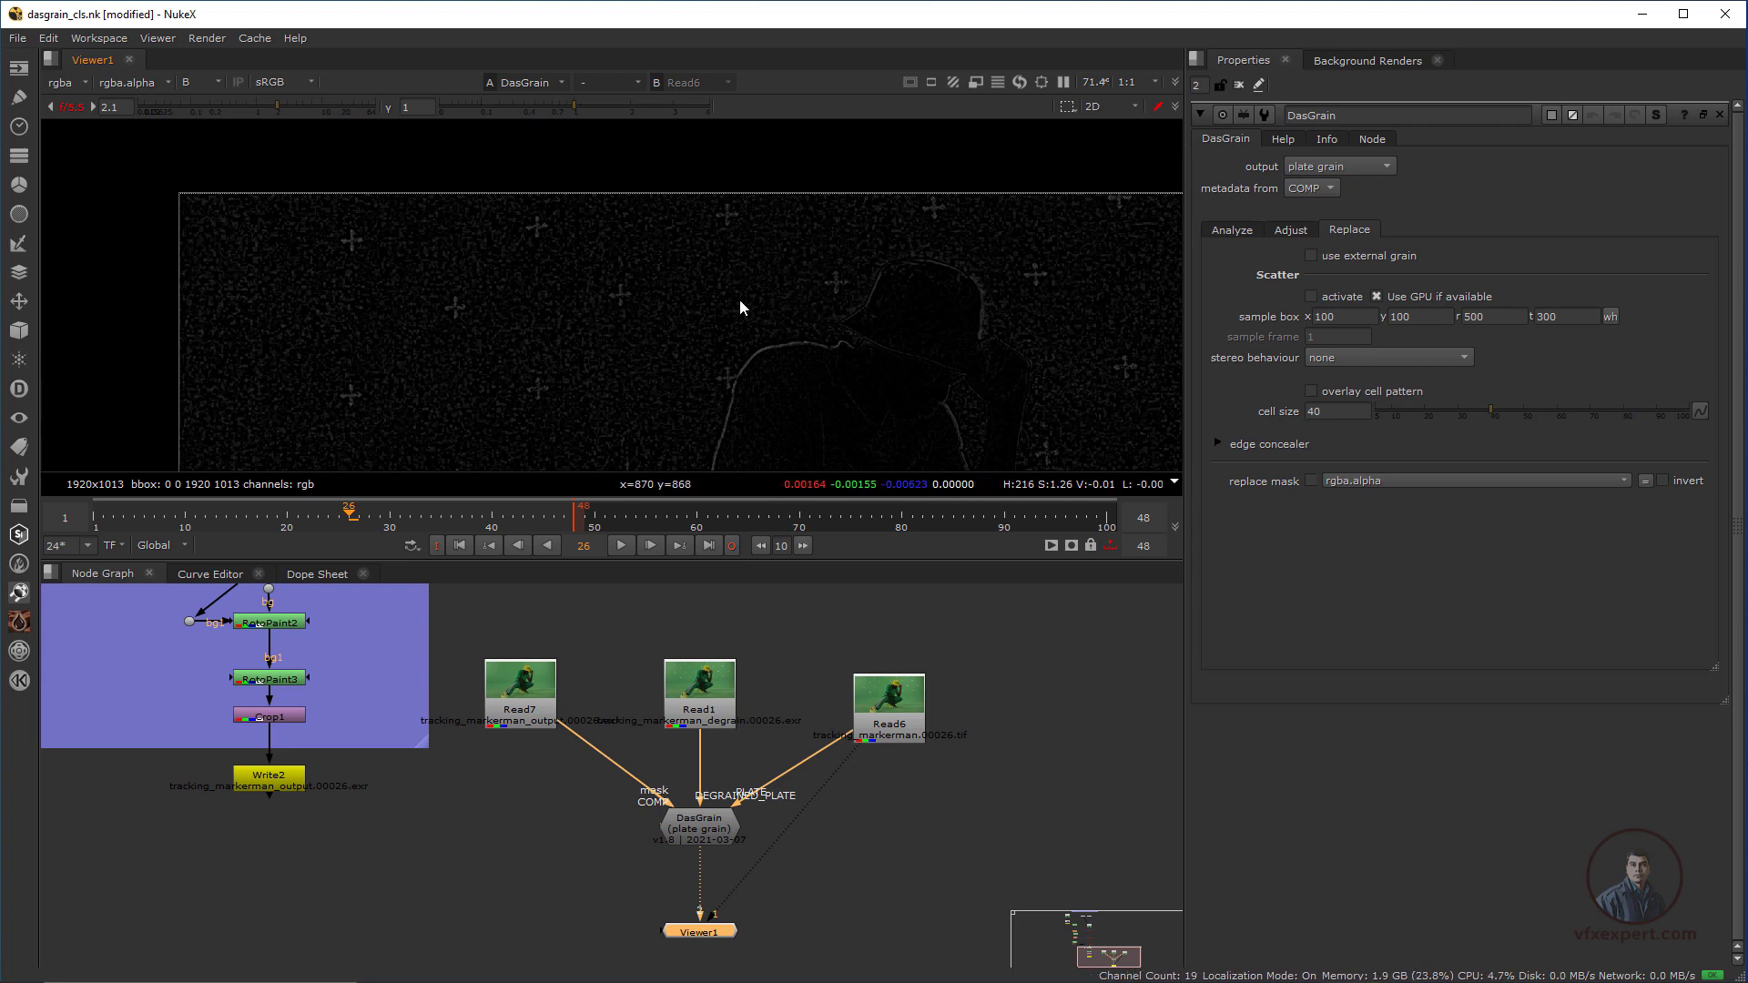
Detach the original plate Read6 from the viewer and view DasGrain's plate grain beside the hat
left_click_drag(855, 759, 712, 825)
left_click(697, 826)
key("1")
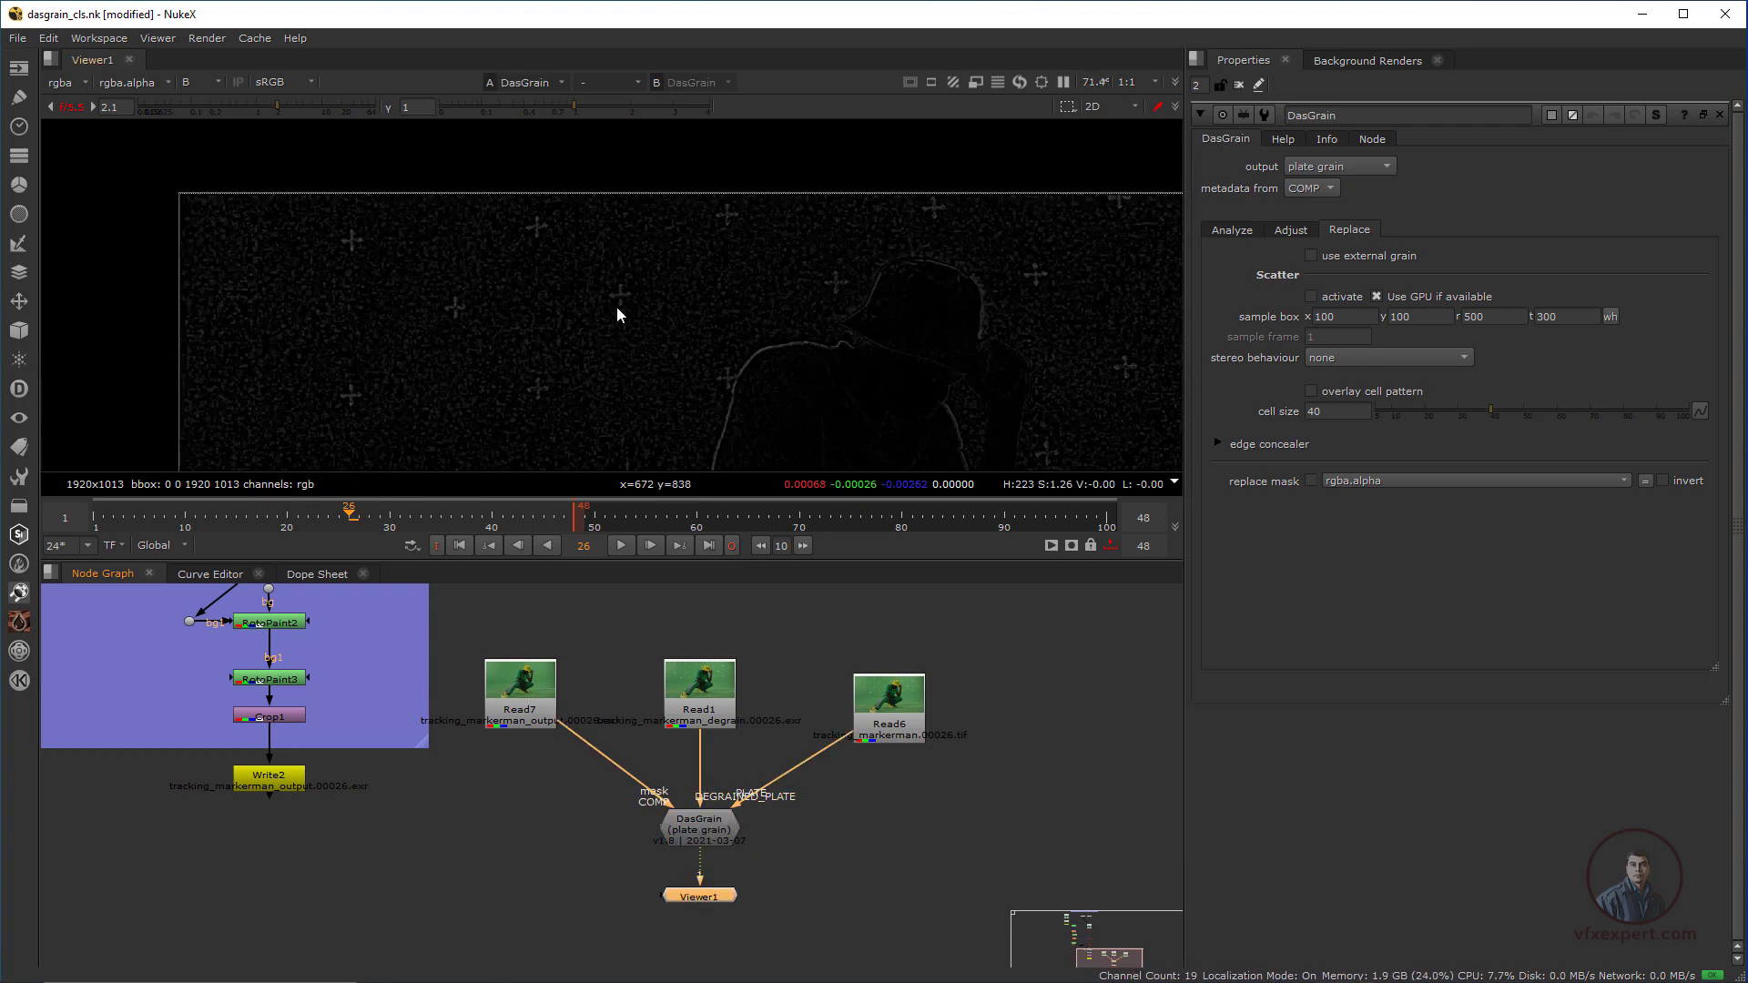
mouse_move(829, 246)
middle_mouse_down()
mouse_move(816, 277)
mouse_move(843, 278)
middle_mouse_up()
scroll(710, 294, "up", 1)
scroll(707, 288, "up", 1)
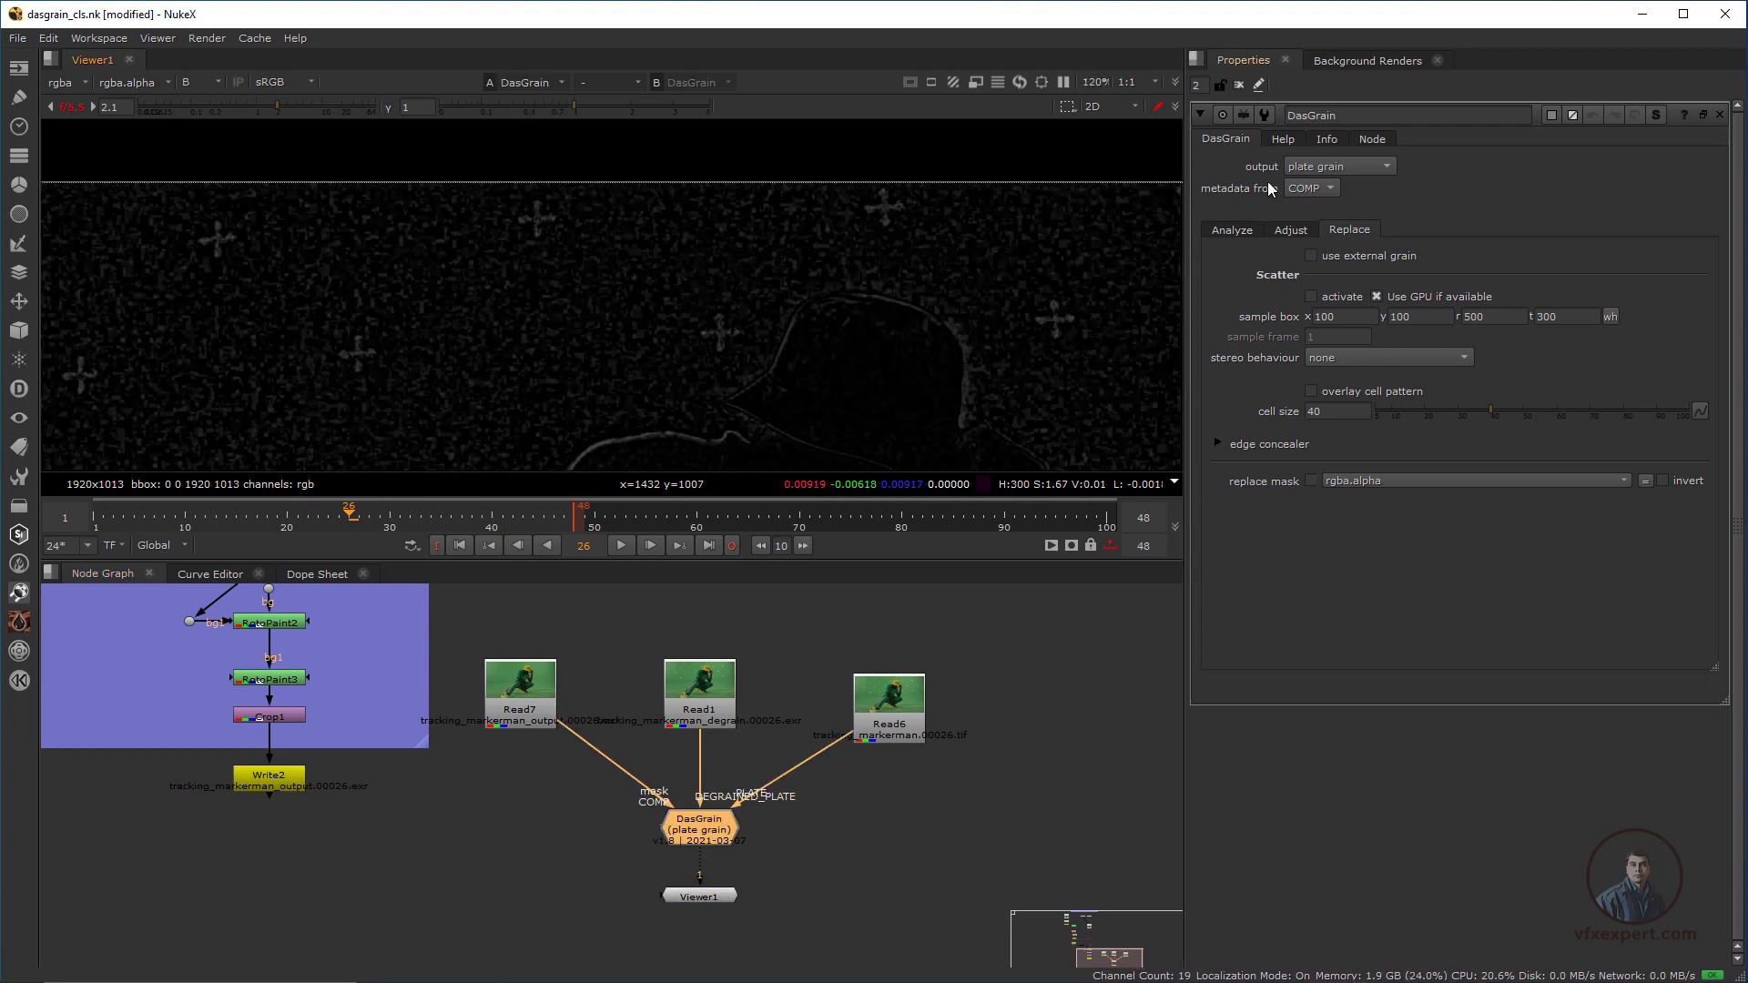
Switch DasGrain's output to regrained comp and back to plate grain, examining the tracking-marker areas beside the hat
left_click(1315, 167)
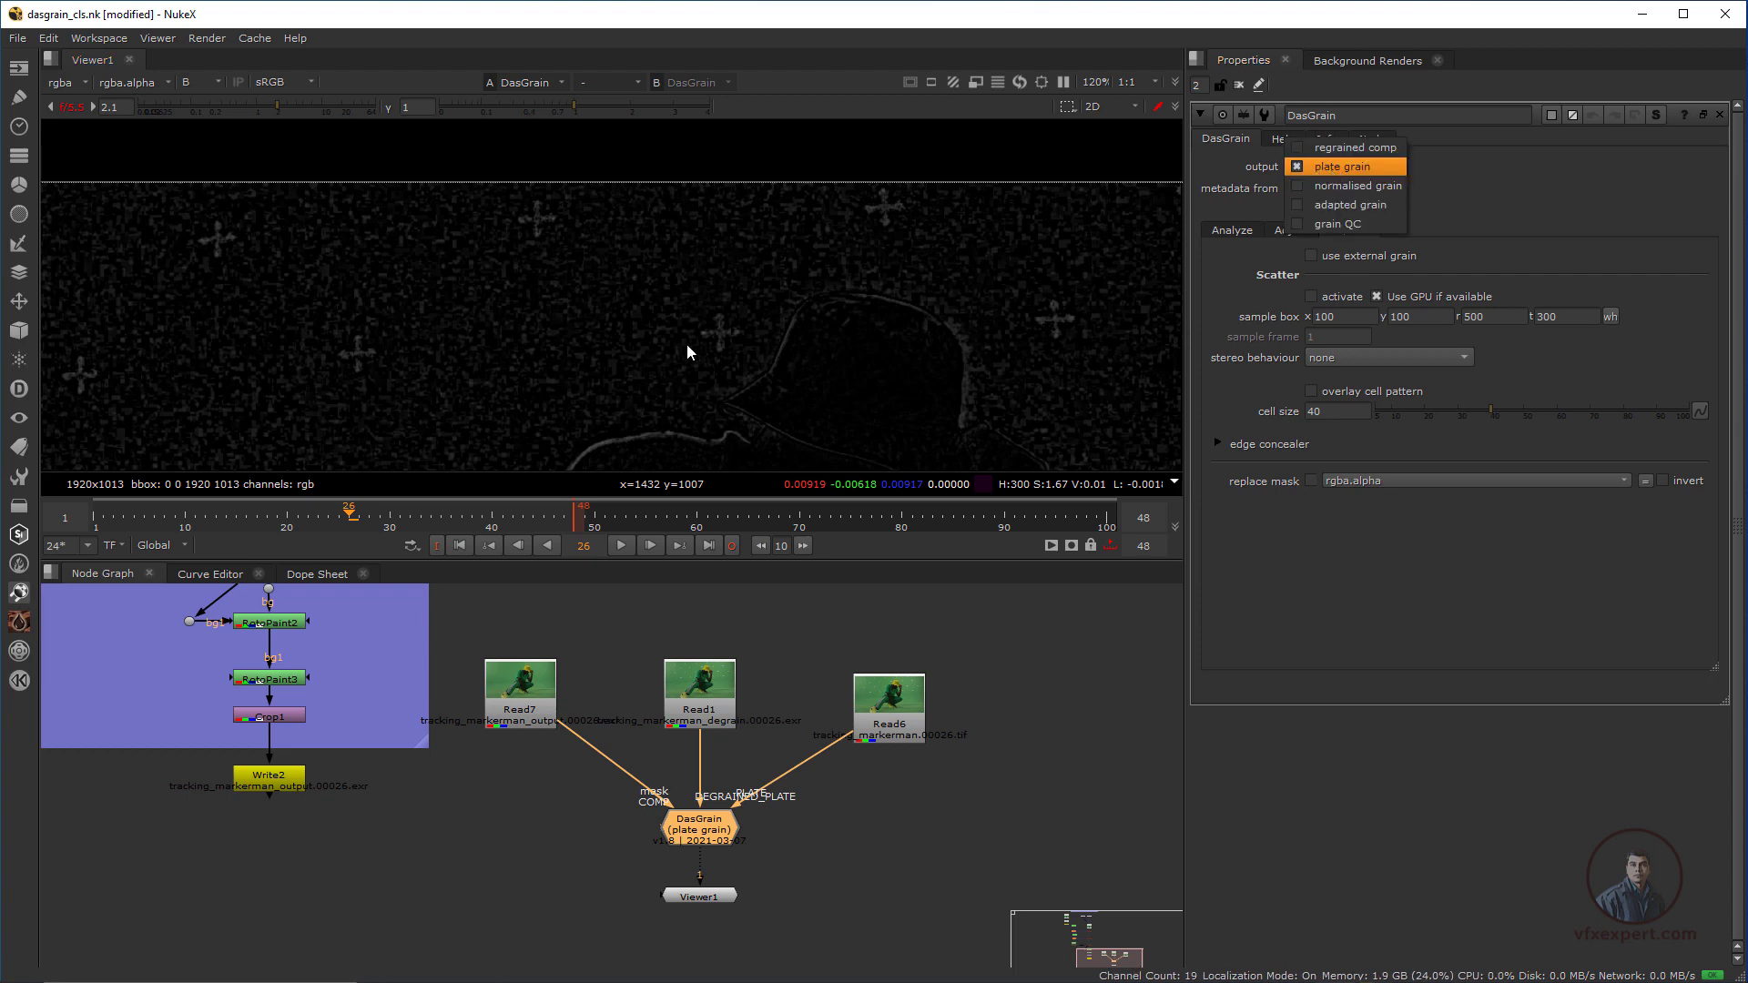
left_click(1345, 150)
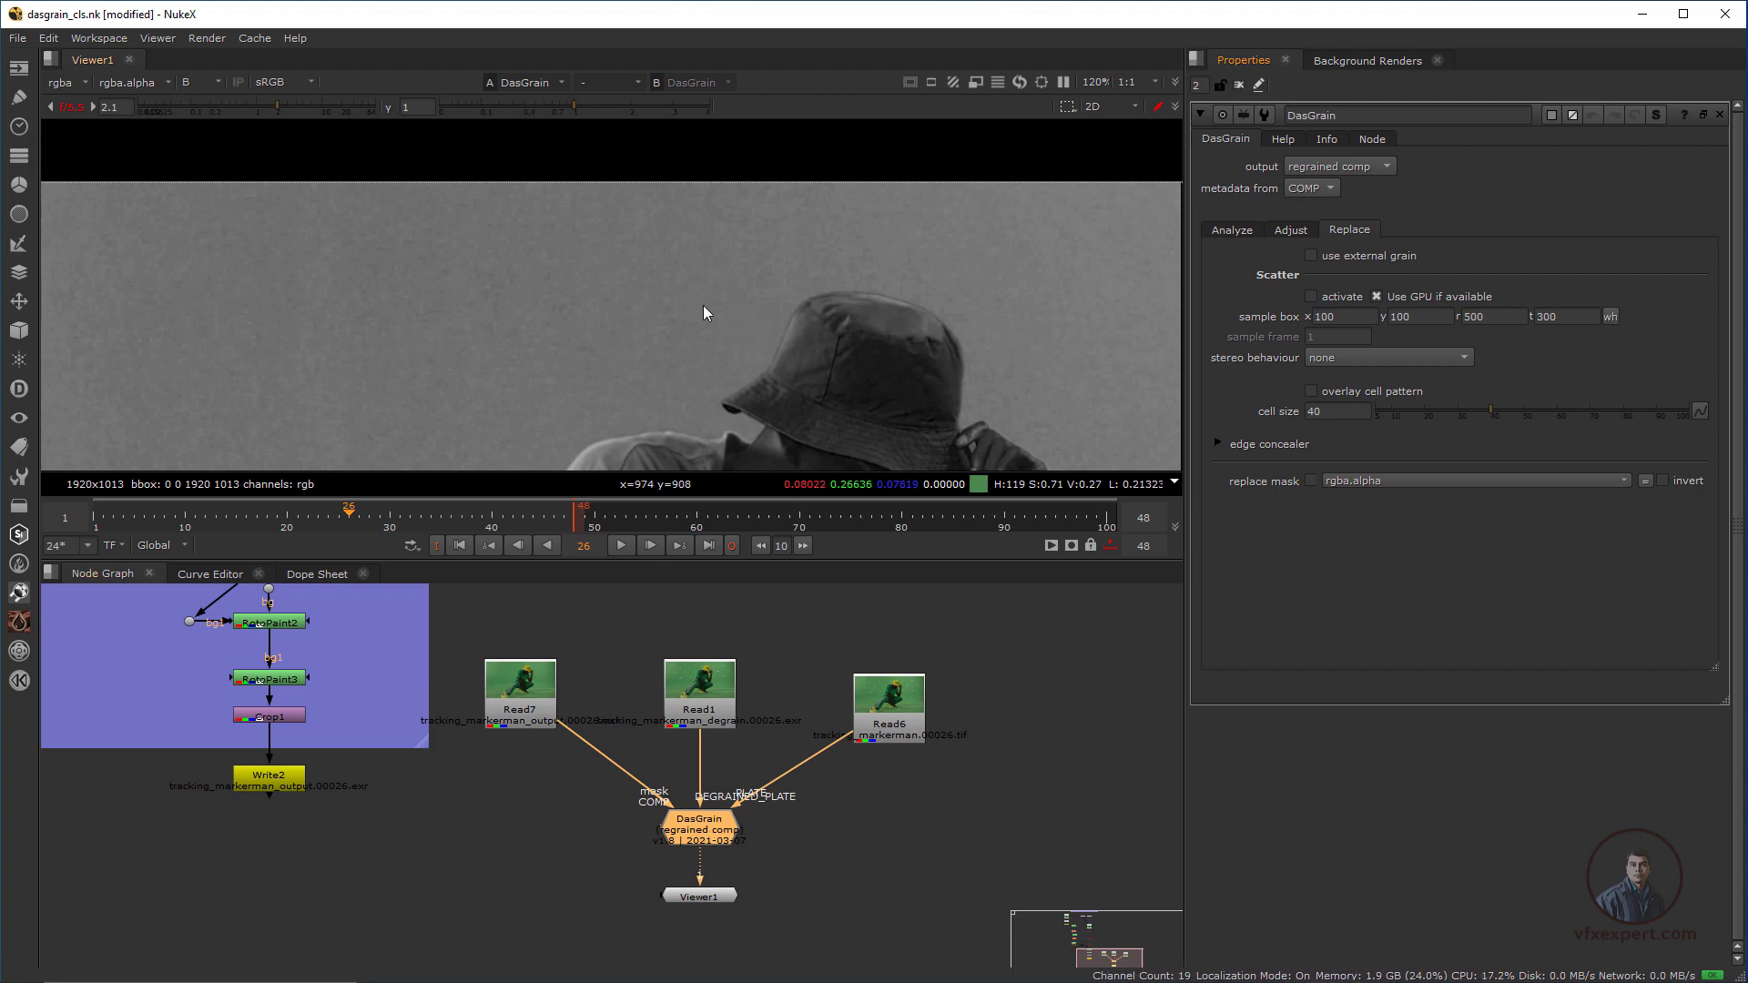
scroll(716, 335, "up", 1)
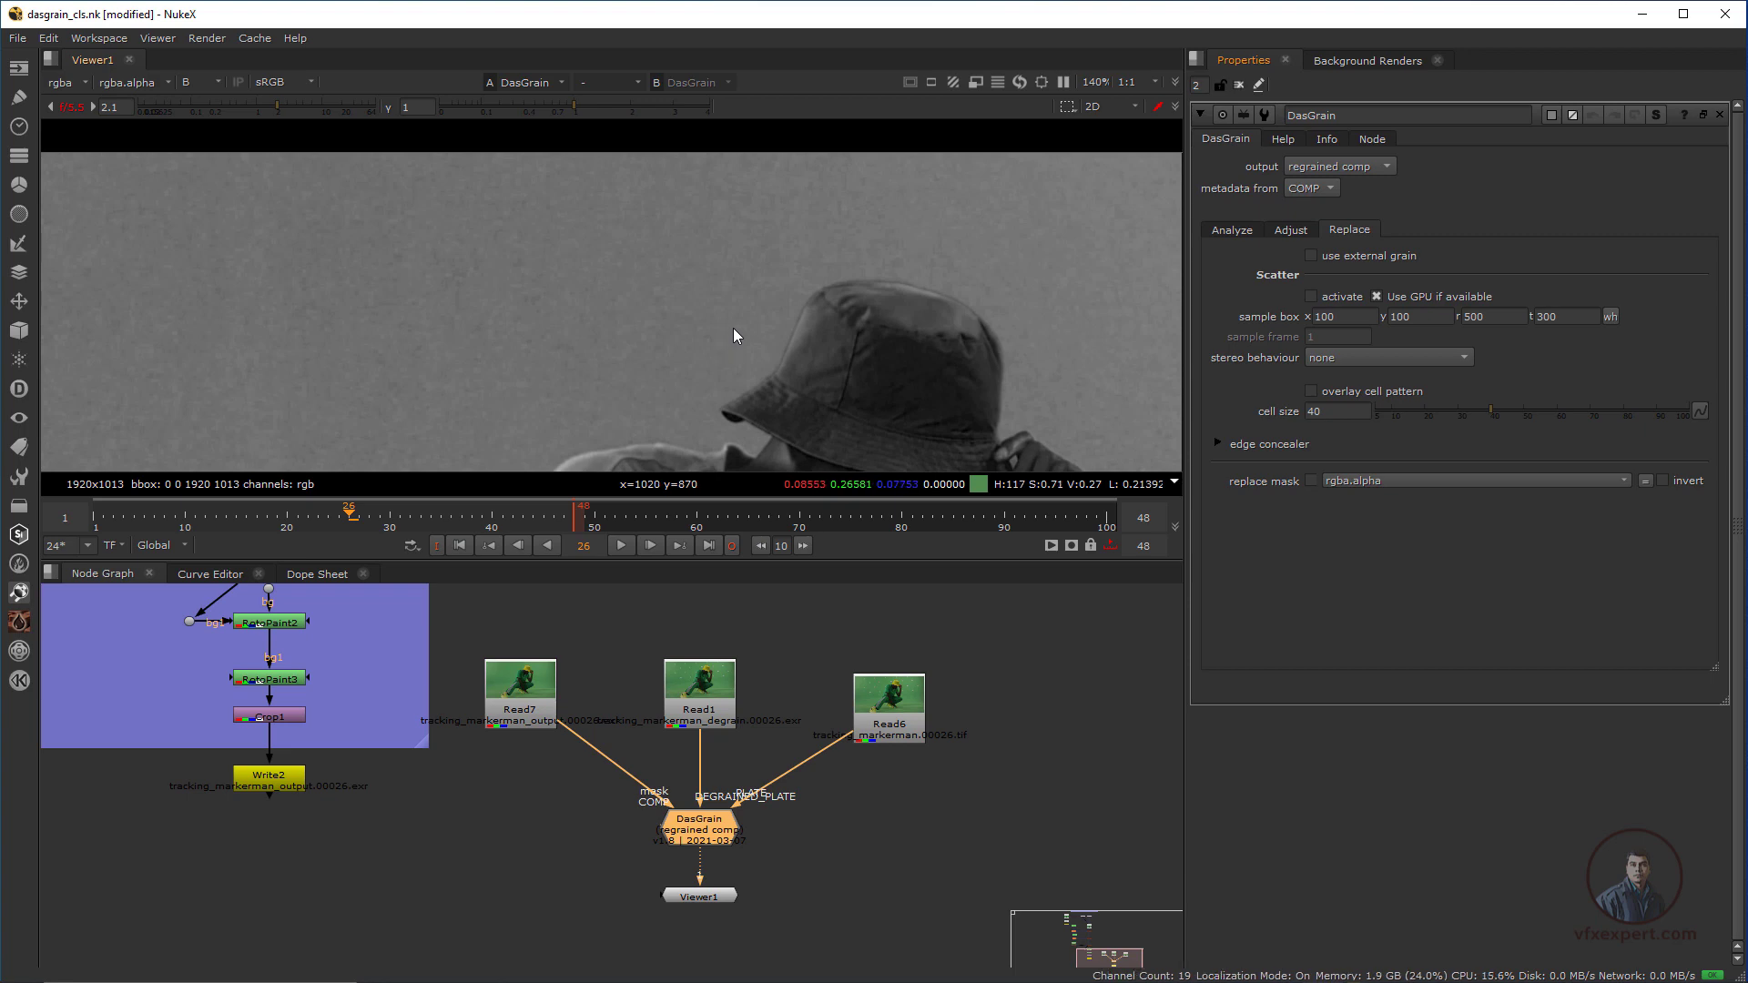
left_click(1385, 165)
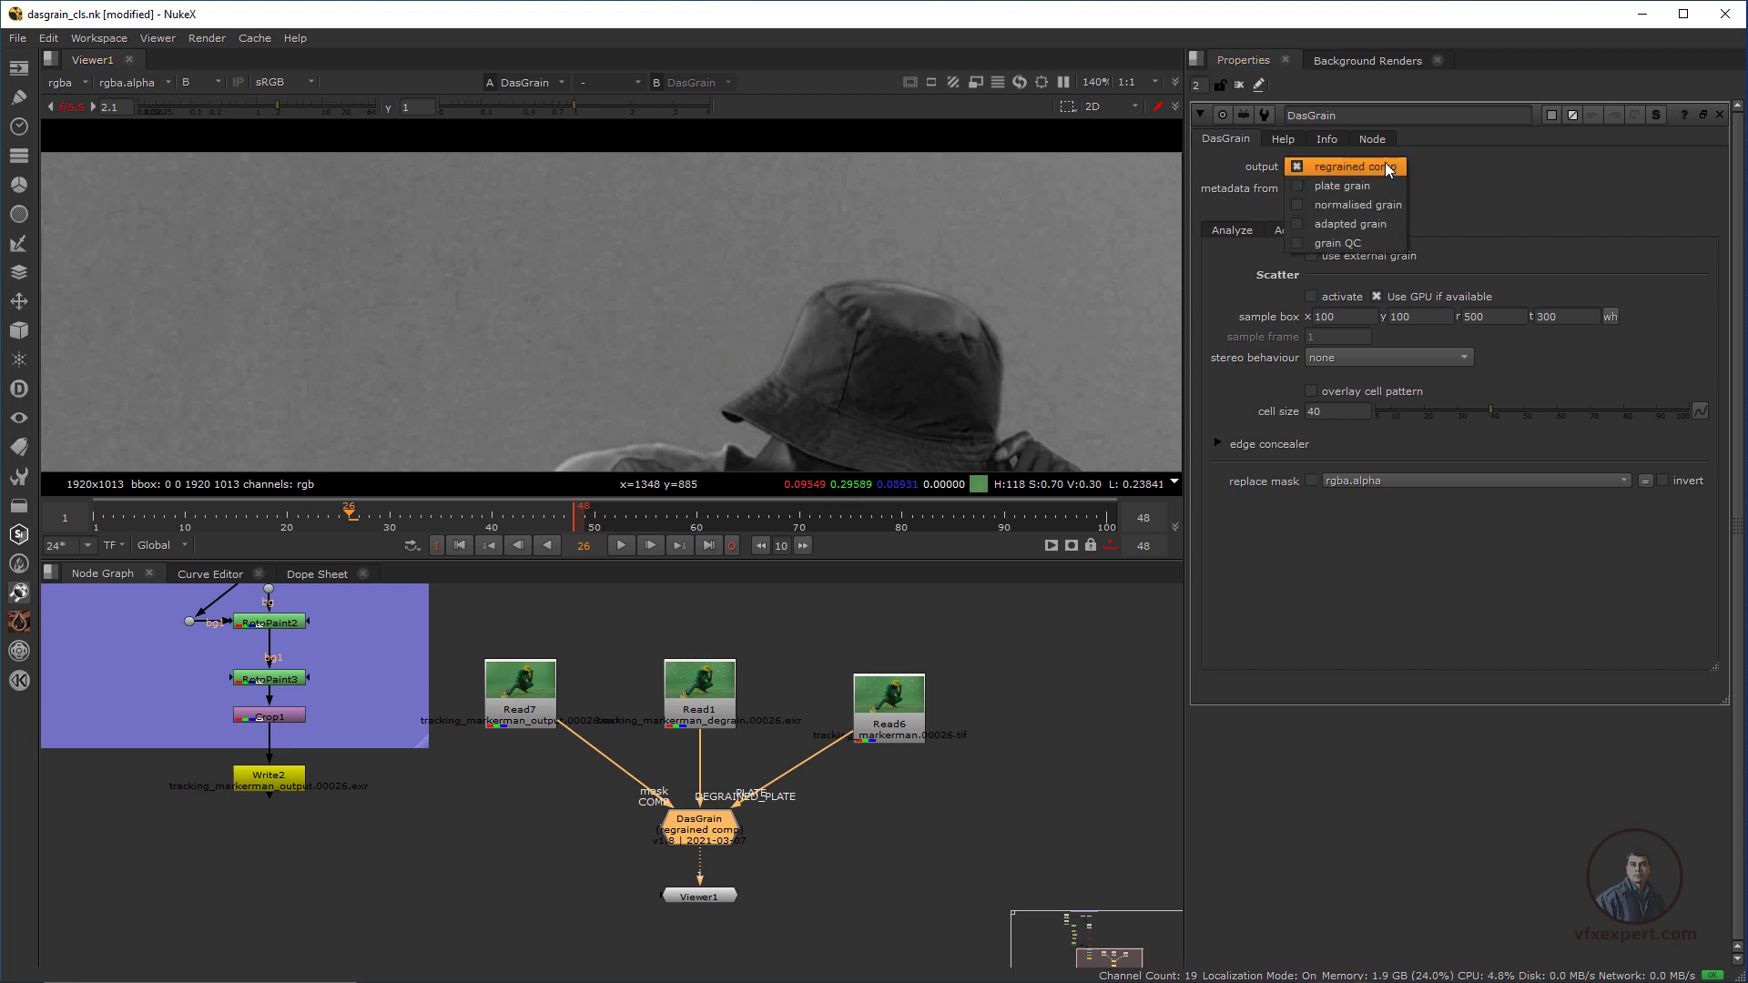
left_click(1331, 189)
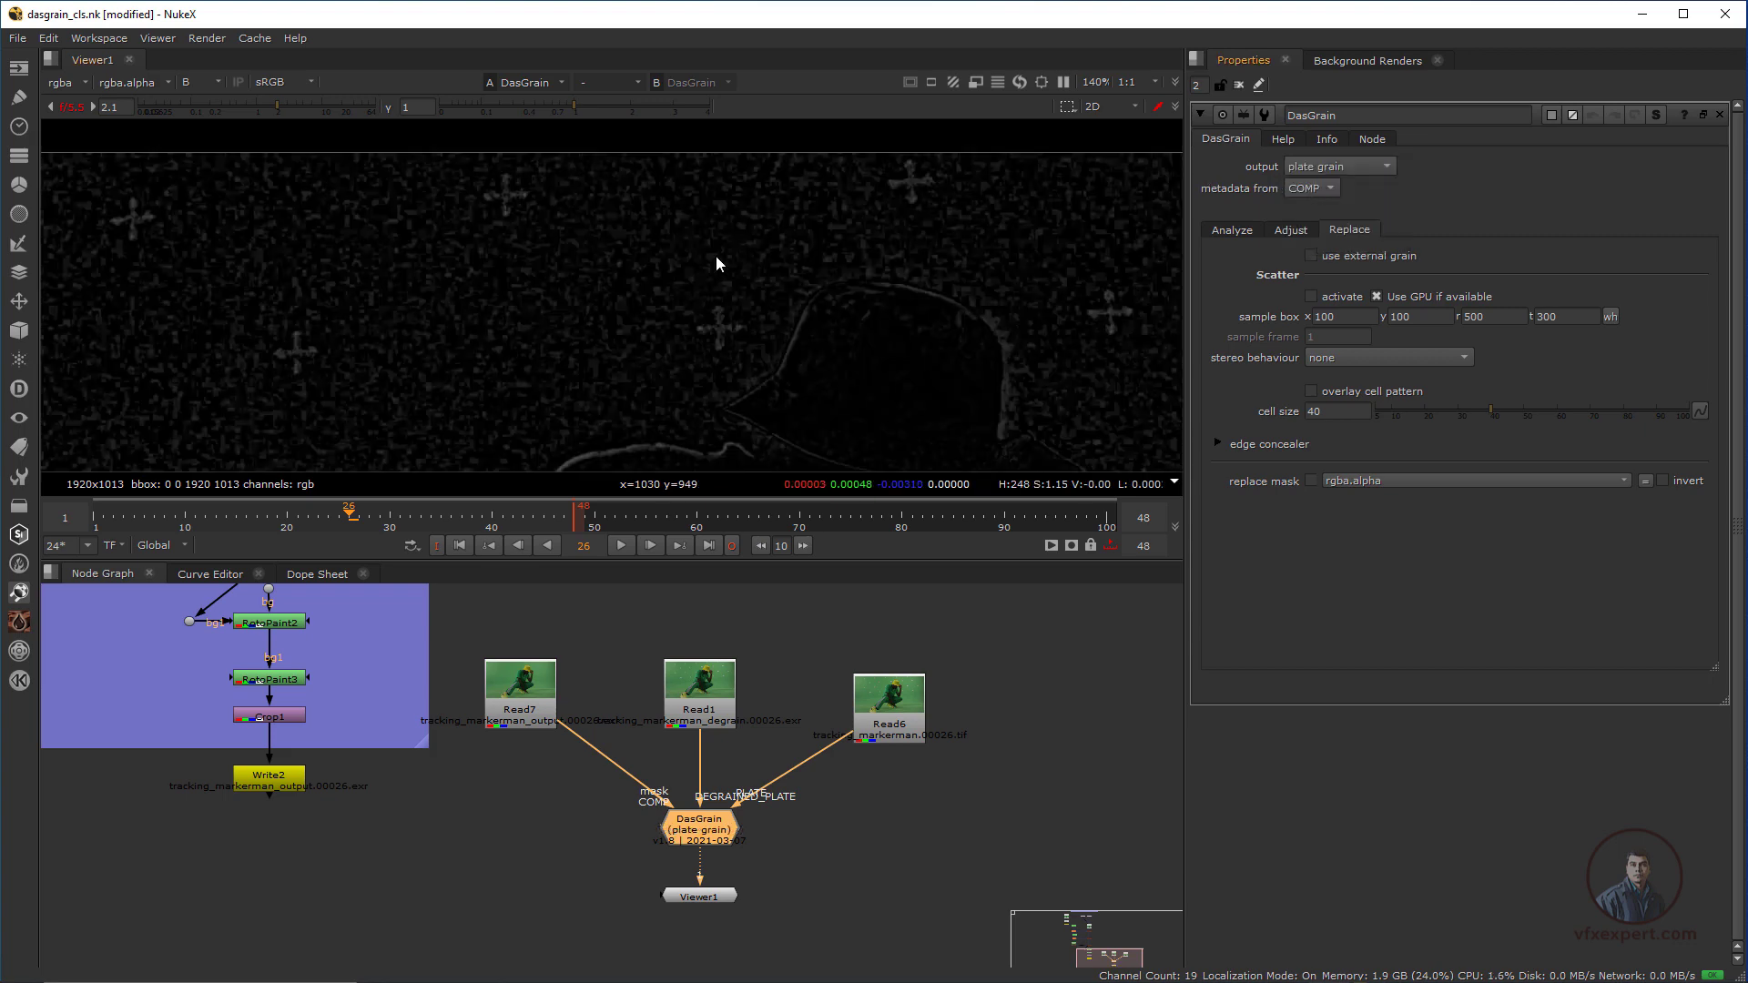
left_click(708, 307, "ctrl")
left_click_drag(619, 309, 651, 352, "ctrl")
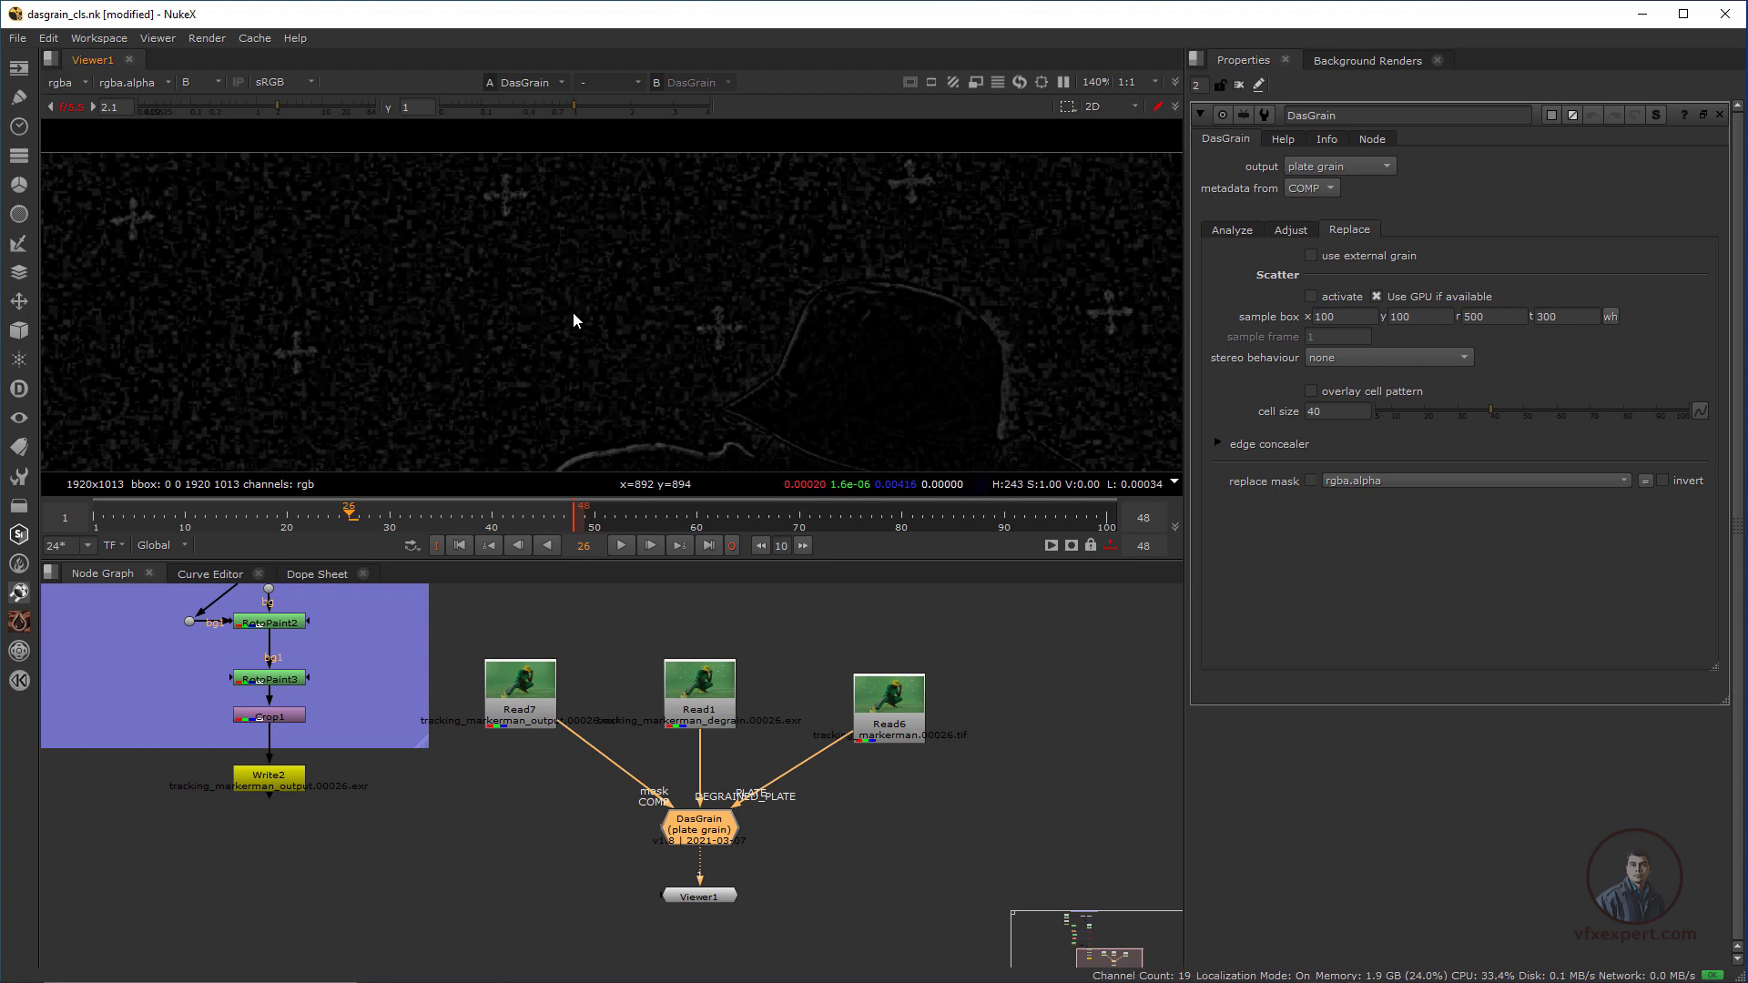
Activate DasGrain's scatter and move the smaller sample box onto the background at x 434, y 504, r 718, t 652
left_click(1311, 296)
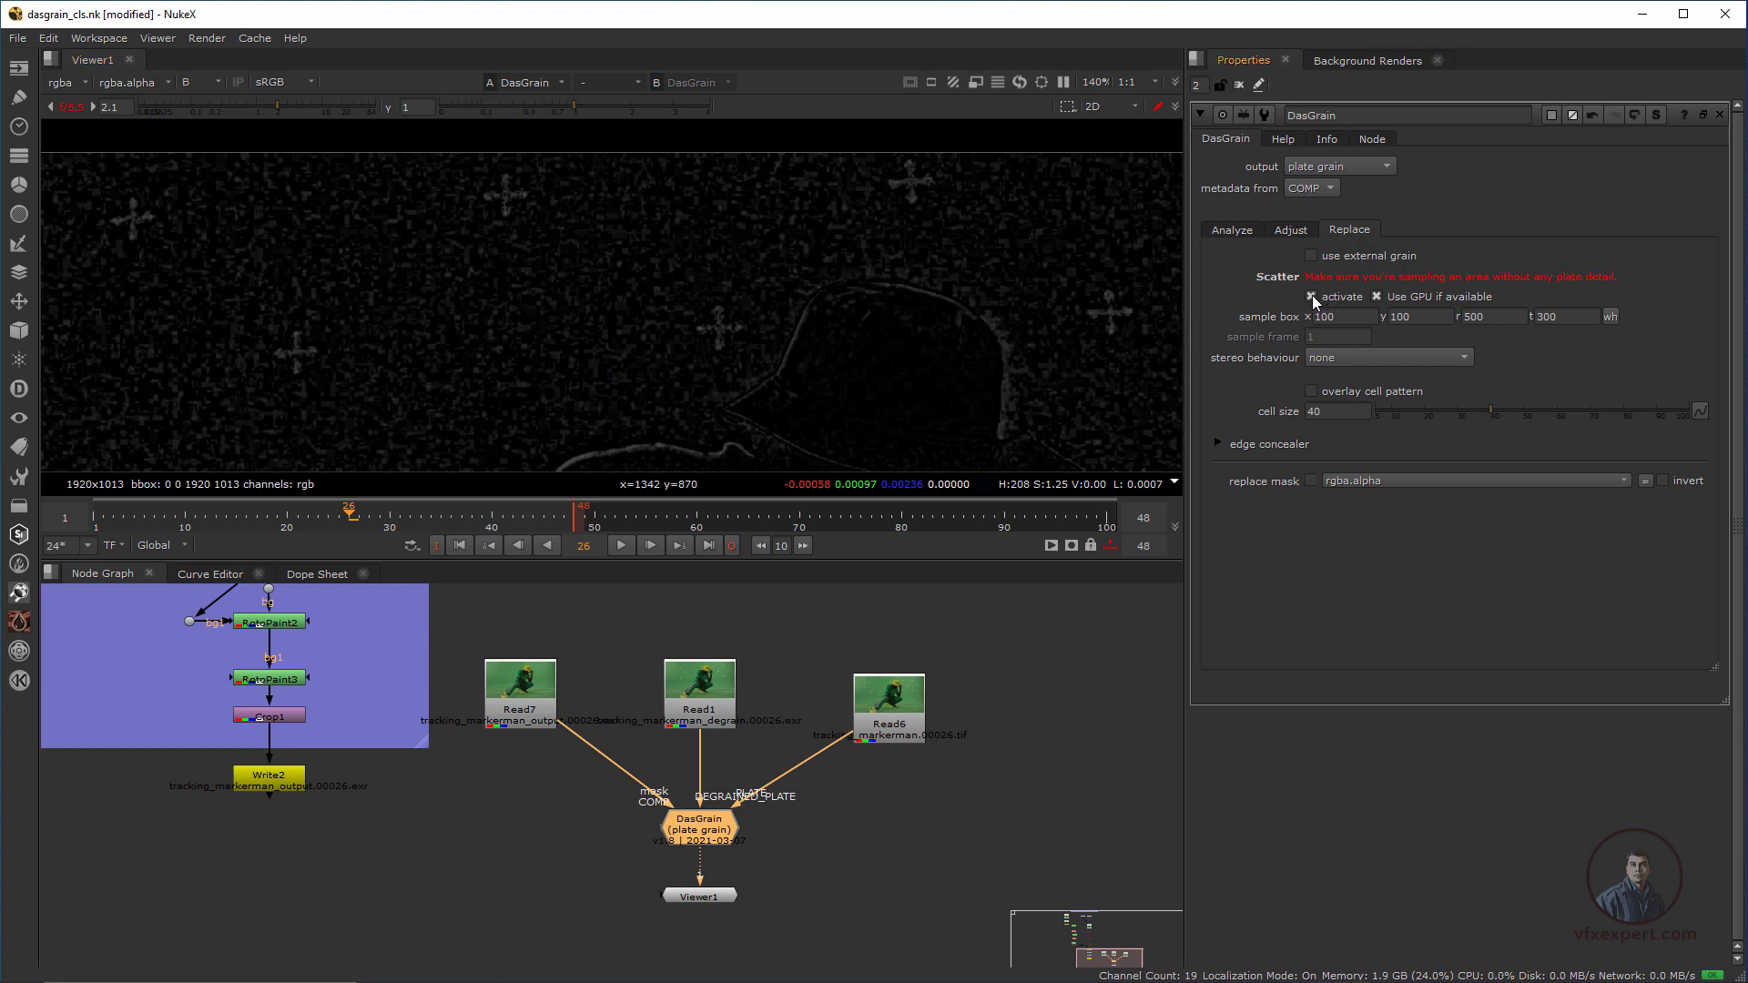
scroll(775, 309, "down", 5)
middle_click_drag(706, 391, 832, 283)
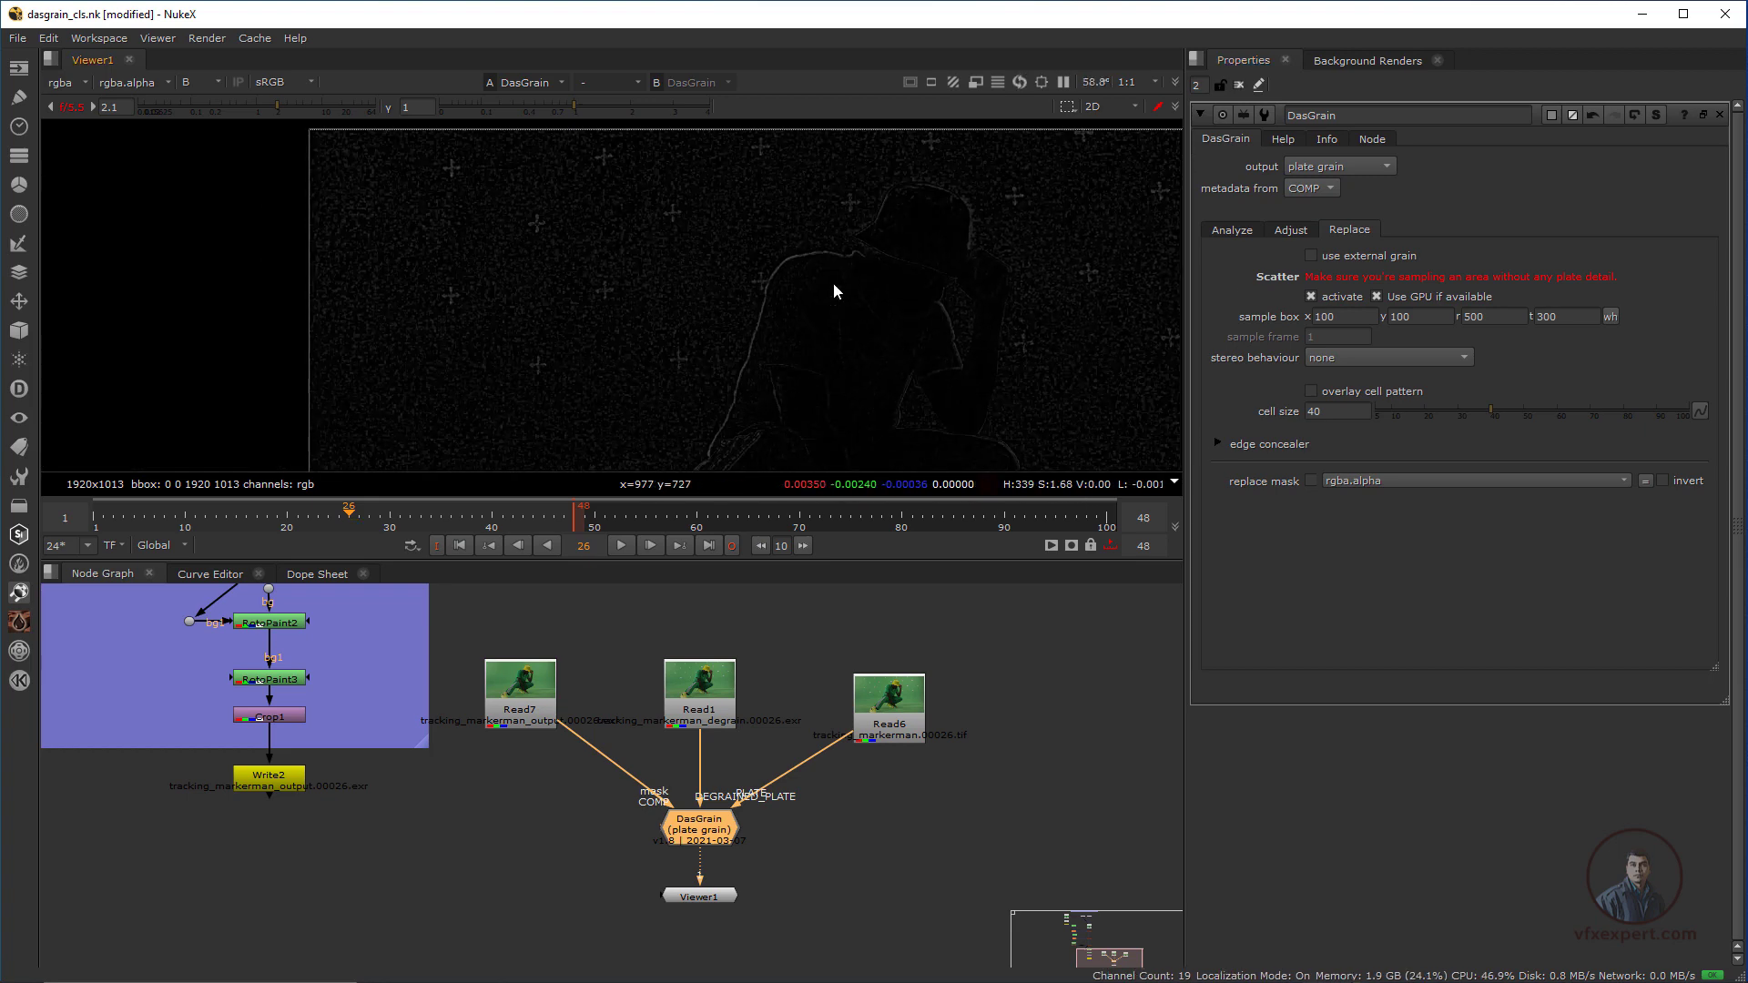
scroll(783, 319, "down", 3)
middle_click_drag(732, 305, 764, 258)
scroll(772, 222, "up", 1)
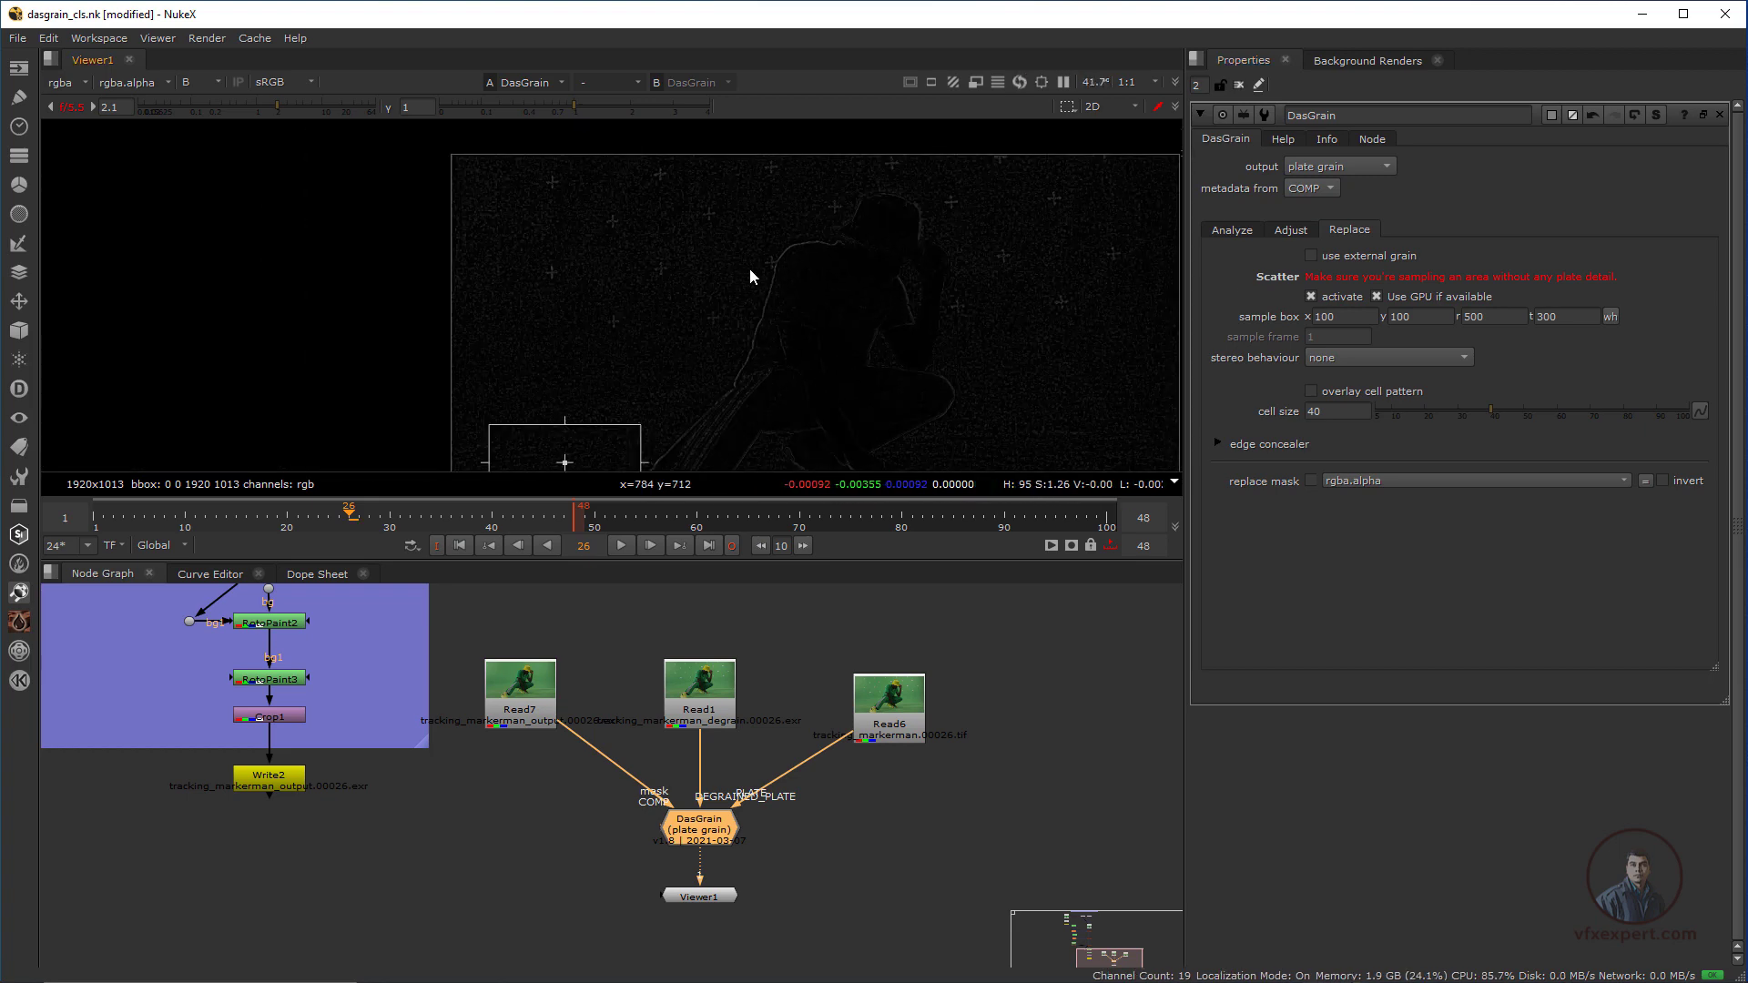
scroll(747, 293, "down", 2)
middle_click_drag(740, 318, 776, 285)
scroll(725, 355, "up", 2)
left_click_drag(697, 430, 726, 248)
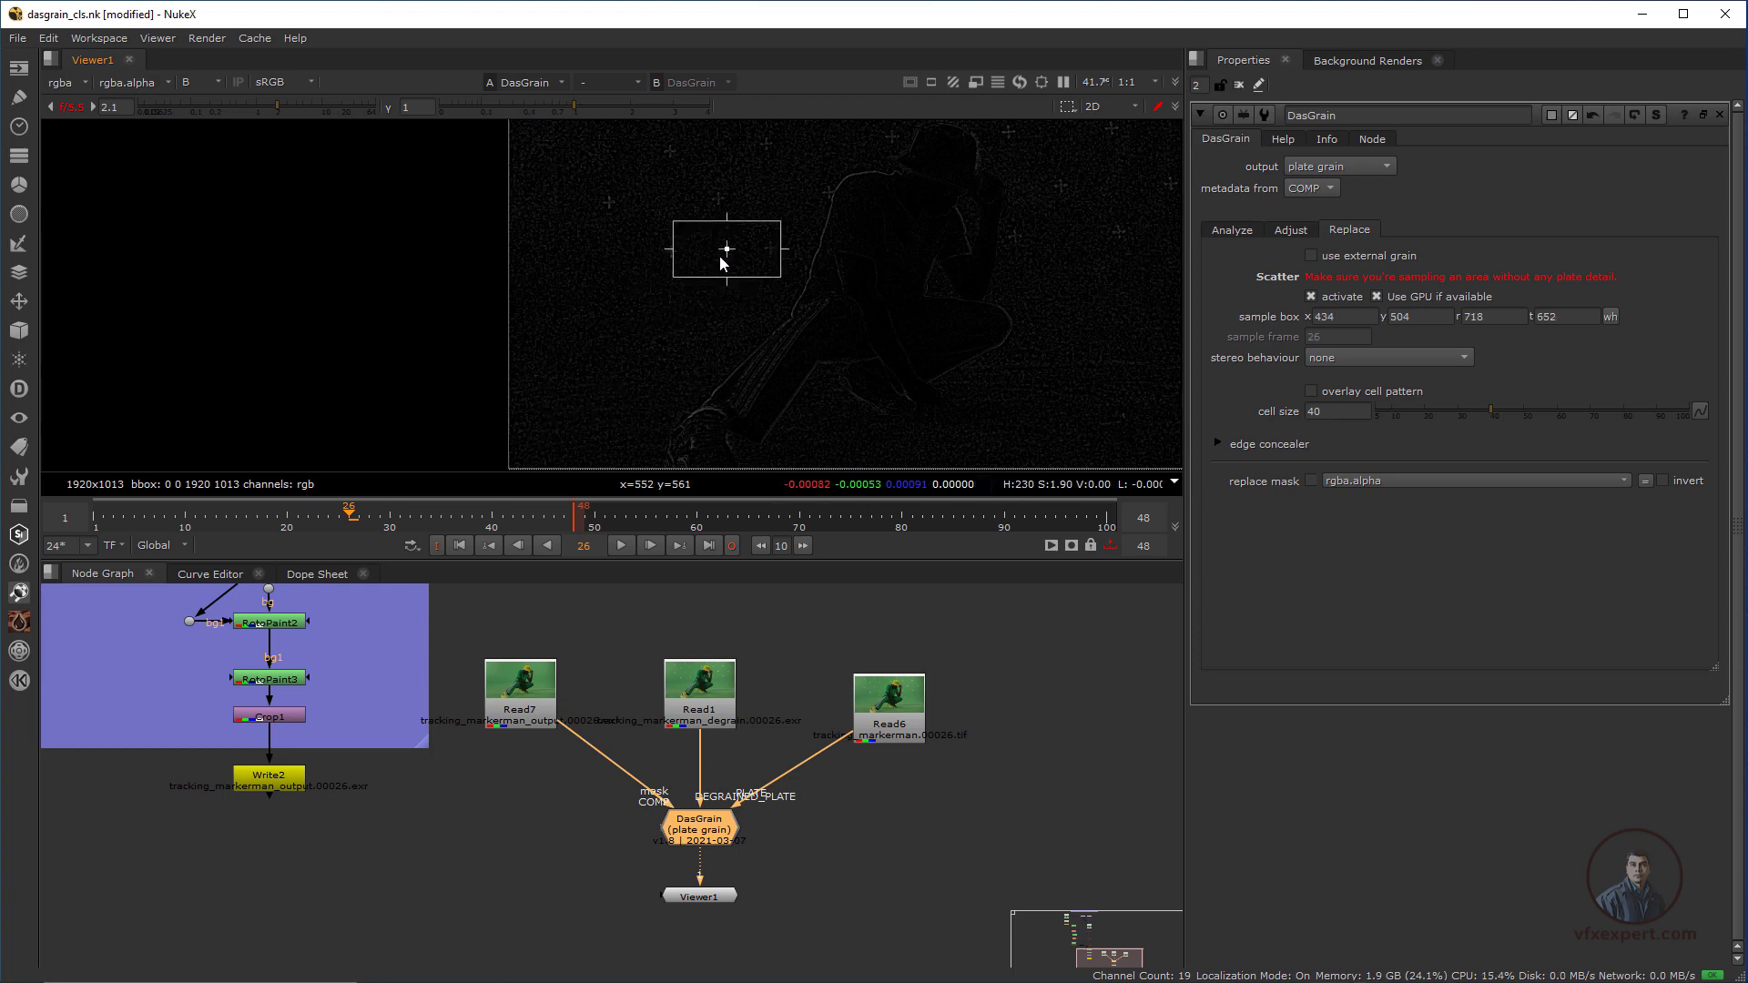
Shrink and place the sample box on marker-free background beside the hat at x 747.5, y 816.5, r 934.5, t 911.5
middle_click_drag(796, 203, 647, 356)
scroll(648, 355, "up", 2)
left_click_drag(546, 421, 685, 270)
left_click_drag(761, 309, 711, 282)
scroll(767, 289, "up", 3)
mouse_move(661, 257)
left_mouse_down()
mouse_move(688, 270)
mouse_move(635, 260)
left_mouse_up()
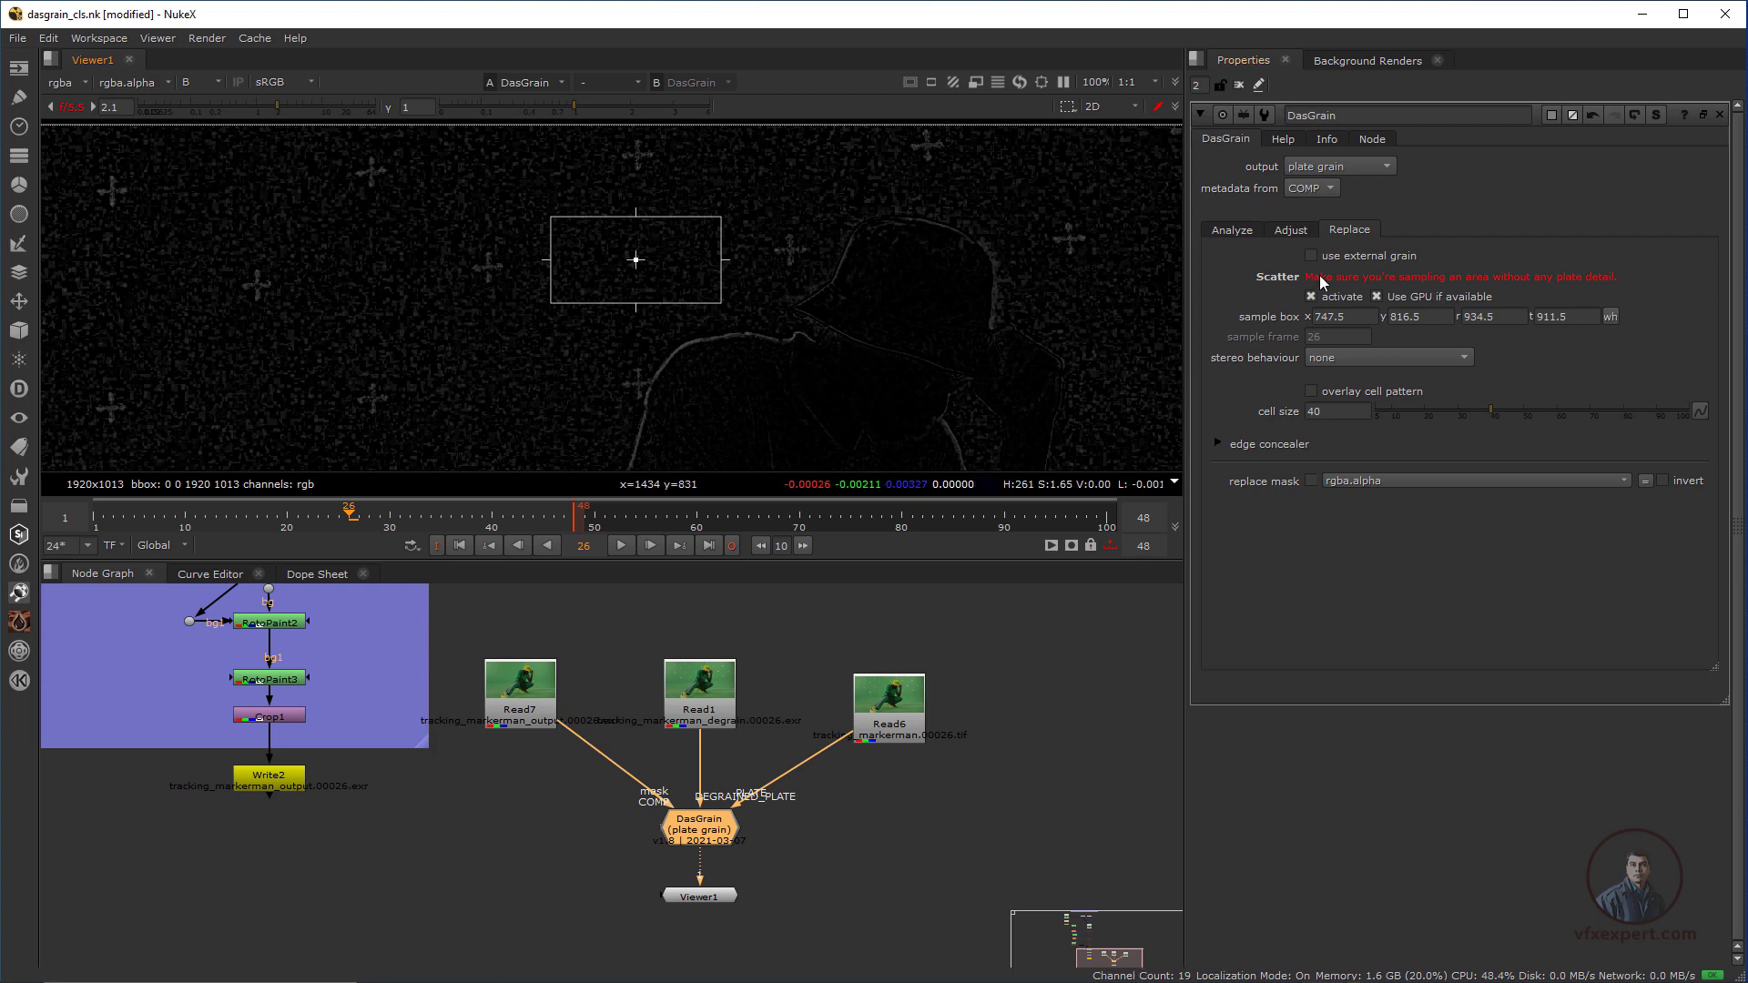
Set DasGrain's output to regrained comp and collapse the node's properties
left_click(1354, 166)
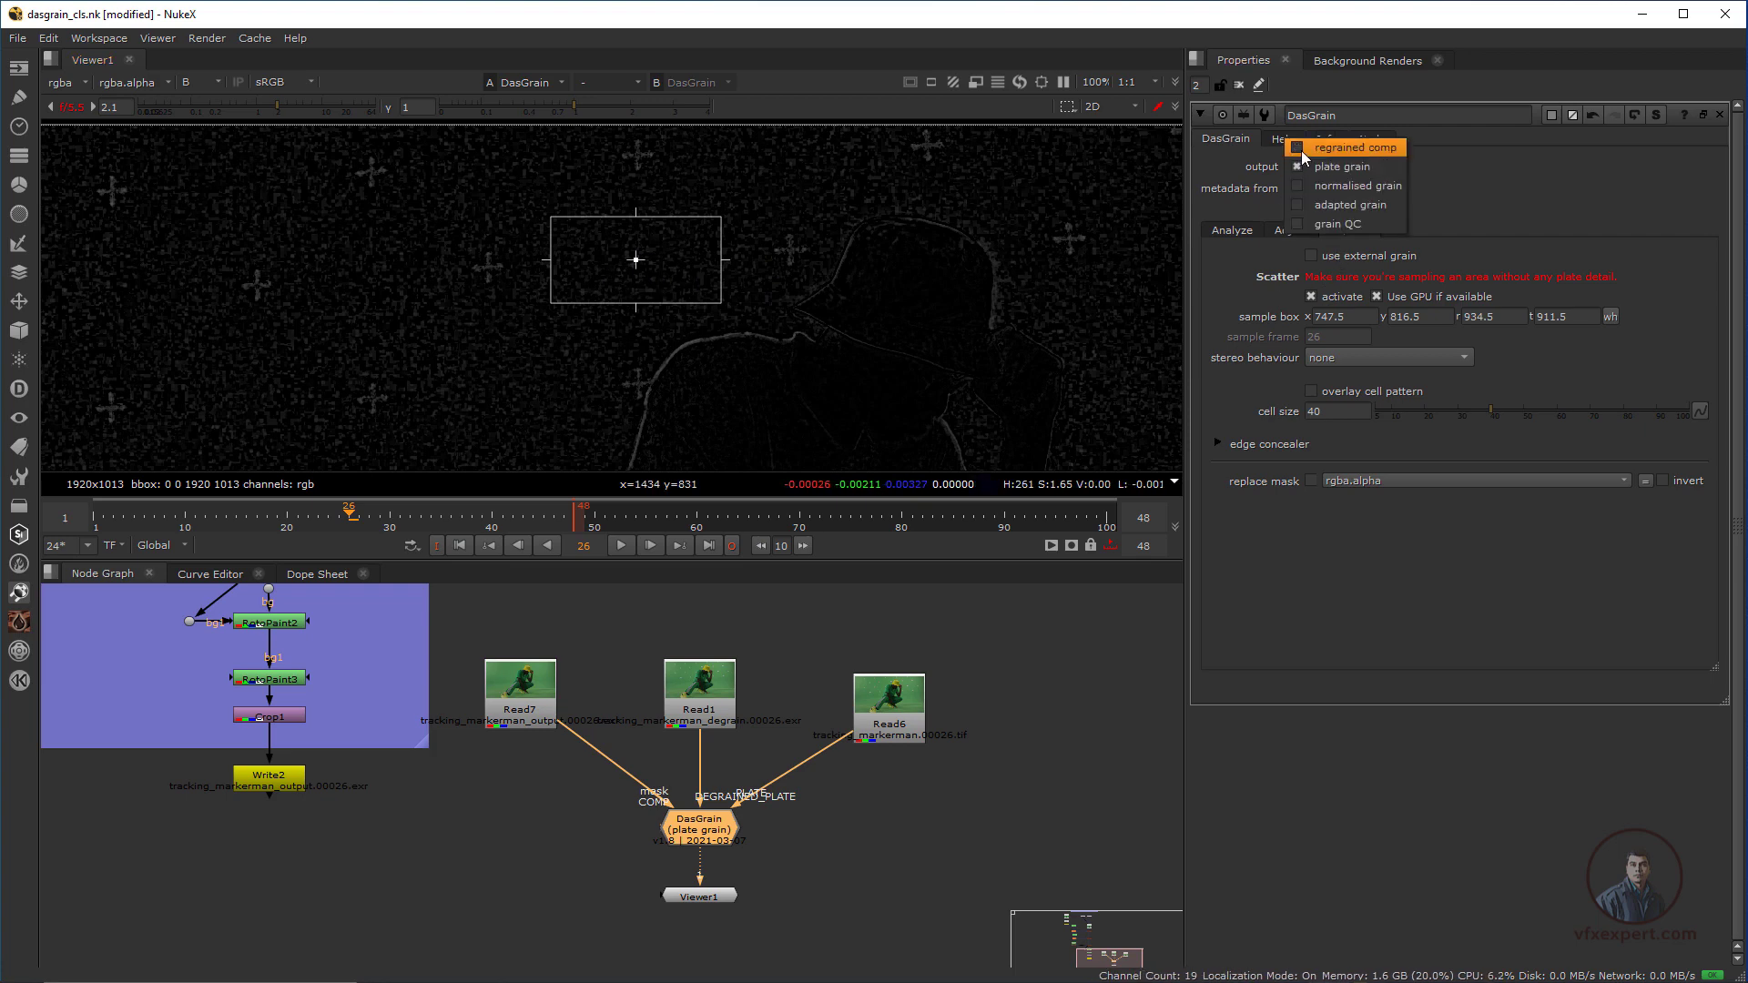
left_click(1354, 155)
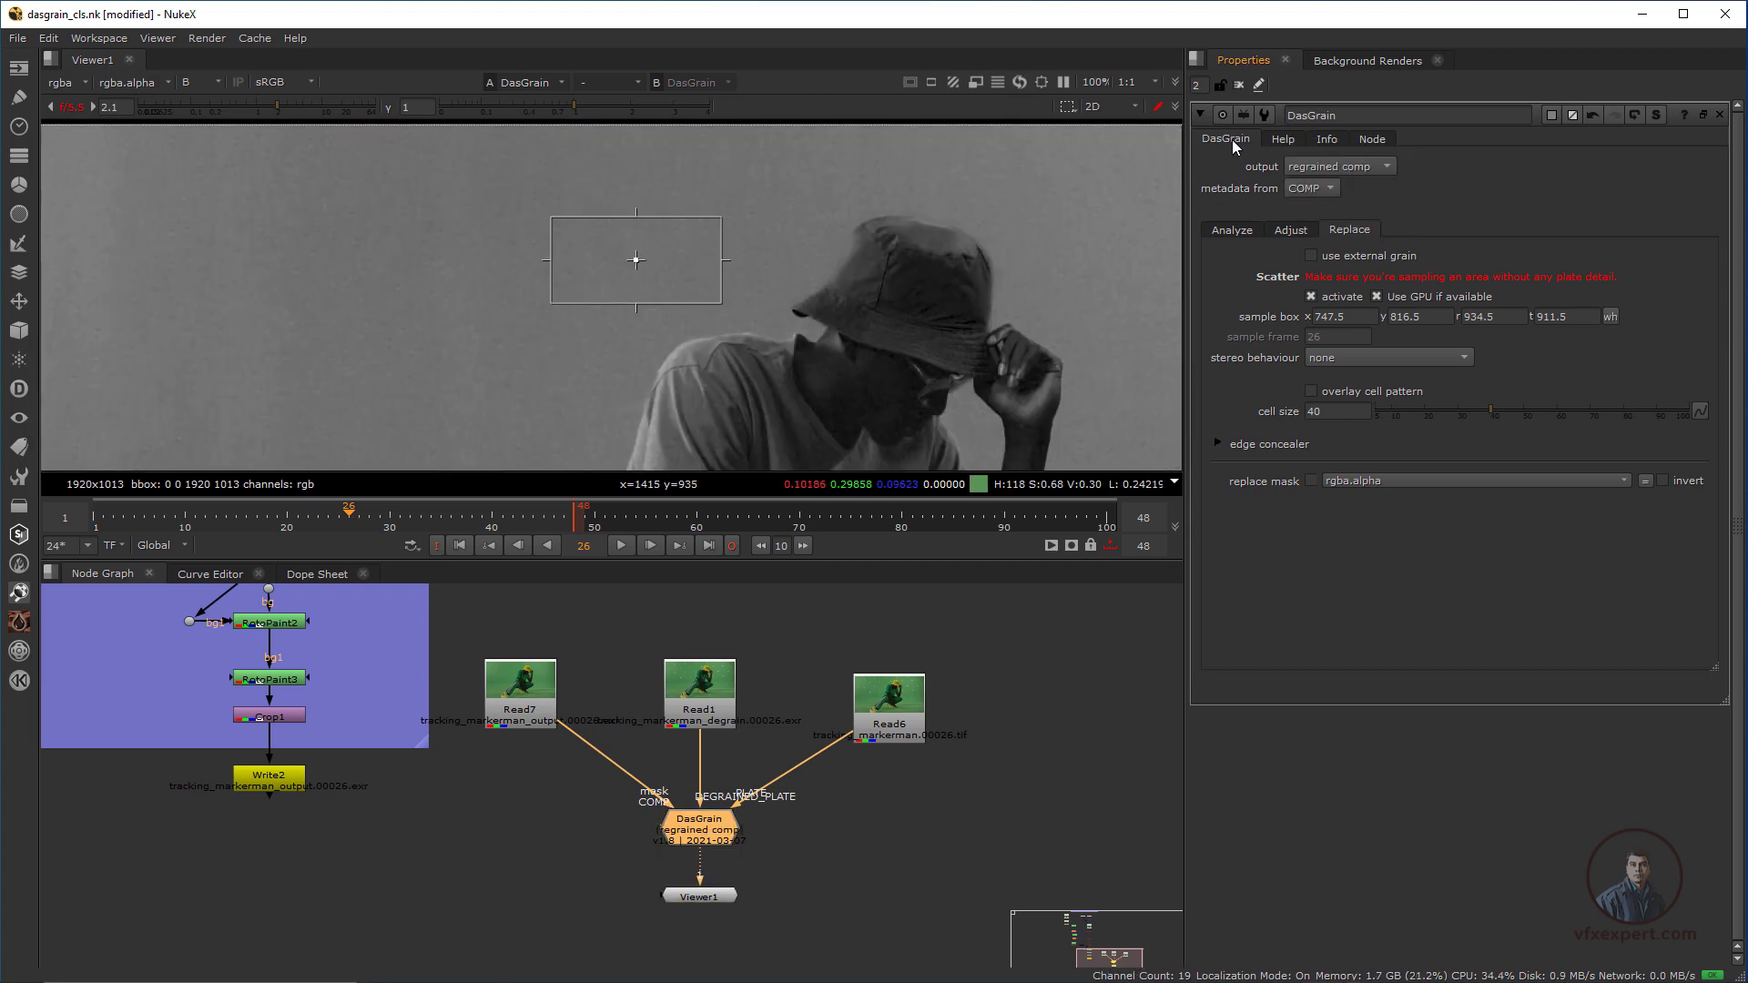
left_click(1200, 113)
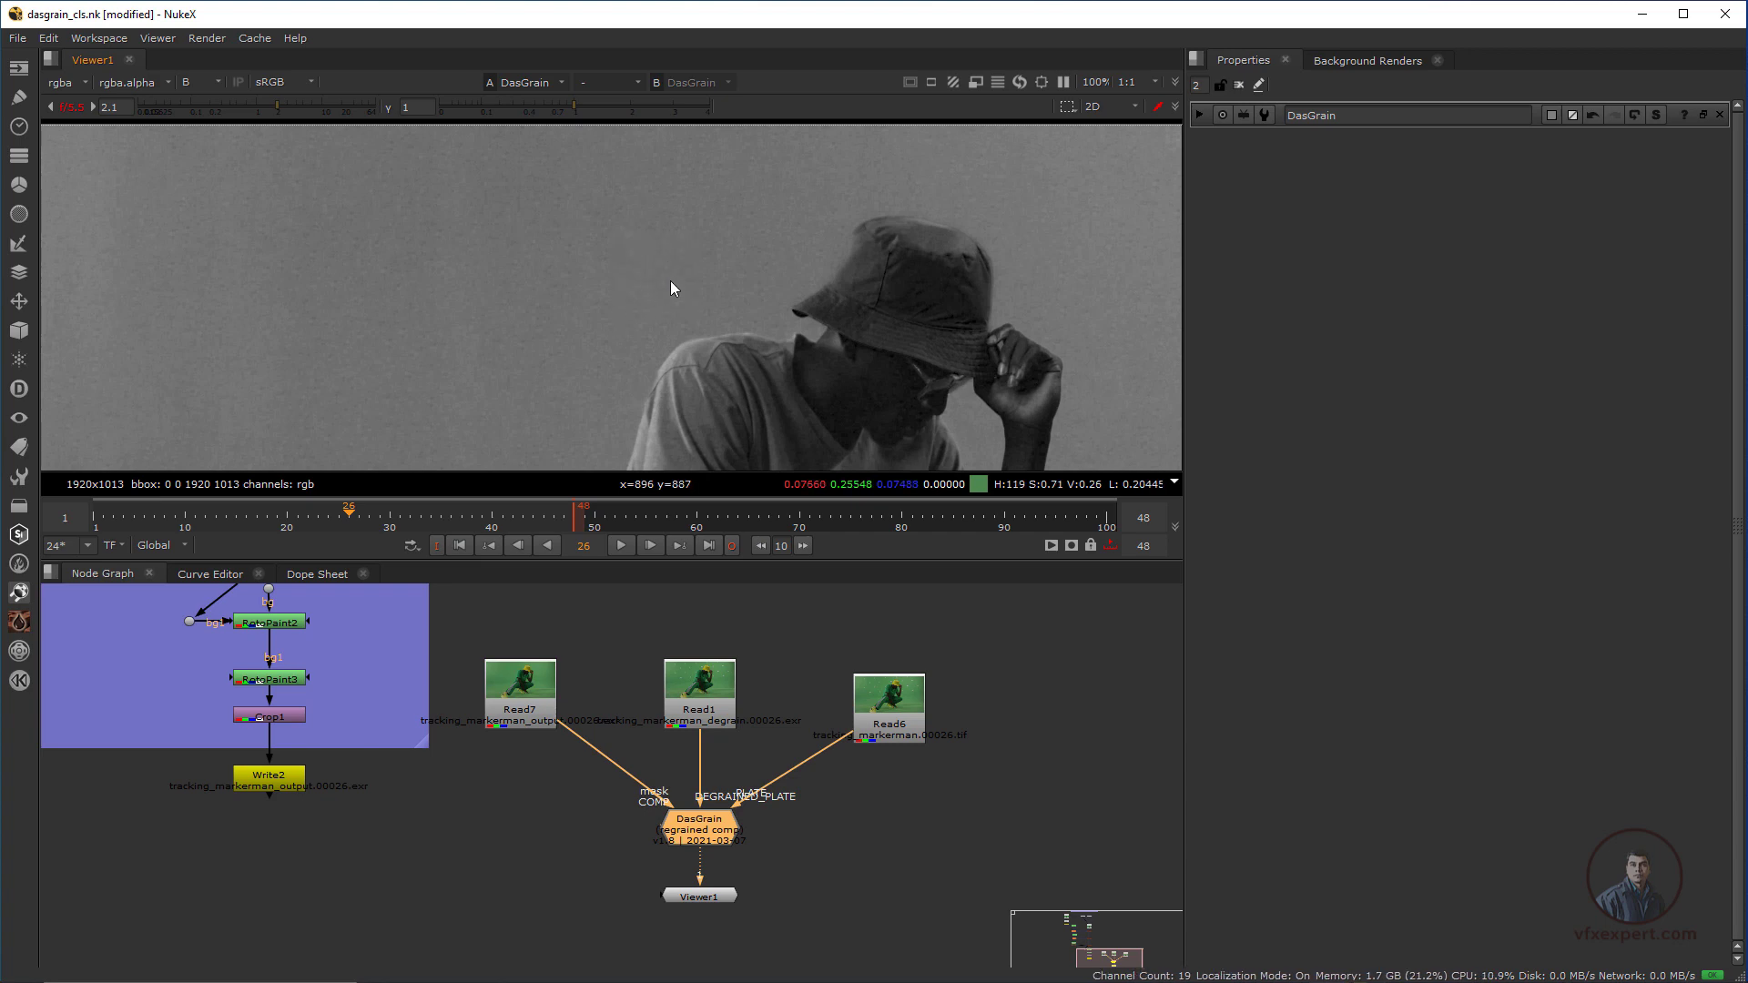
Reset the viewer gain to 1 and show the original plate Read6 through viewer input 2
left_click(71, 107)
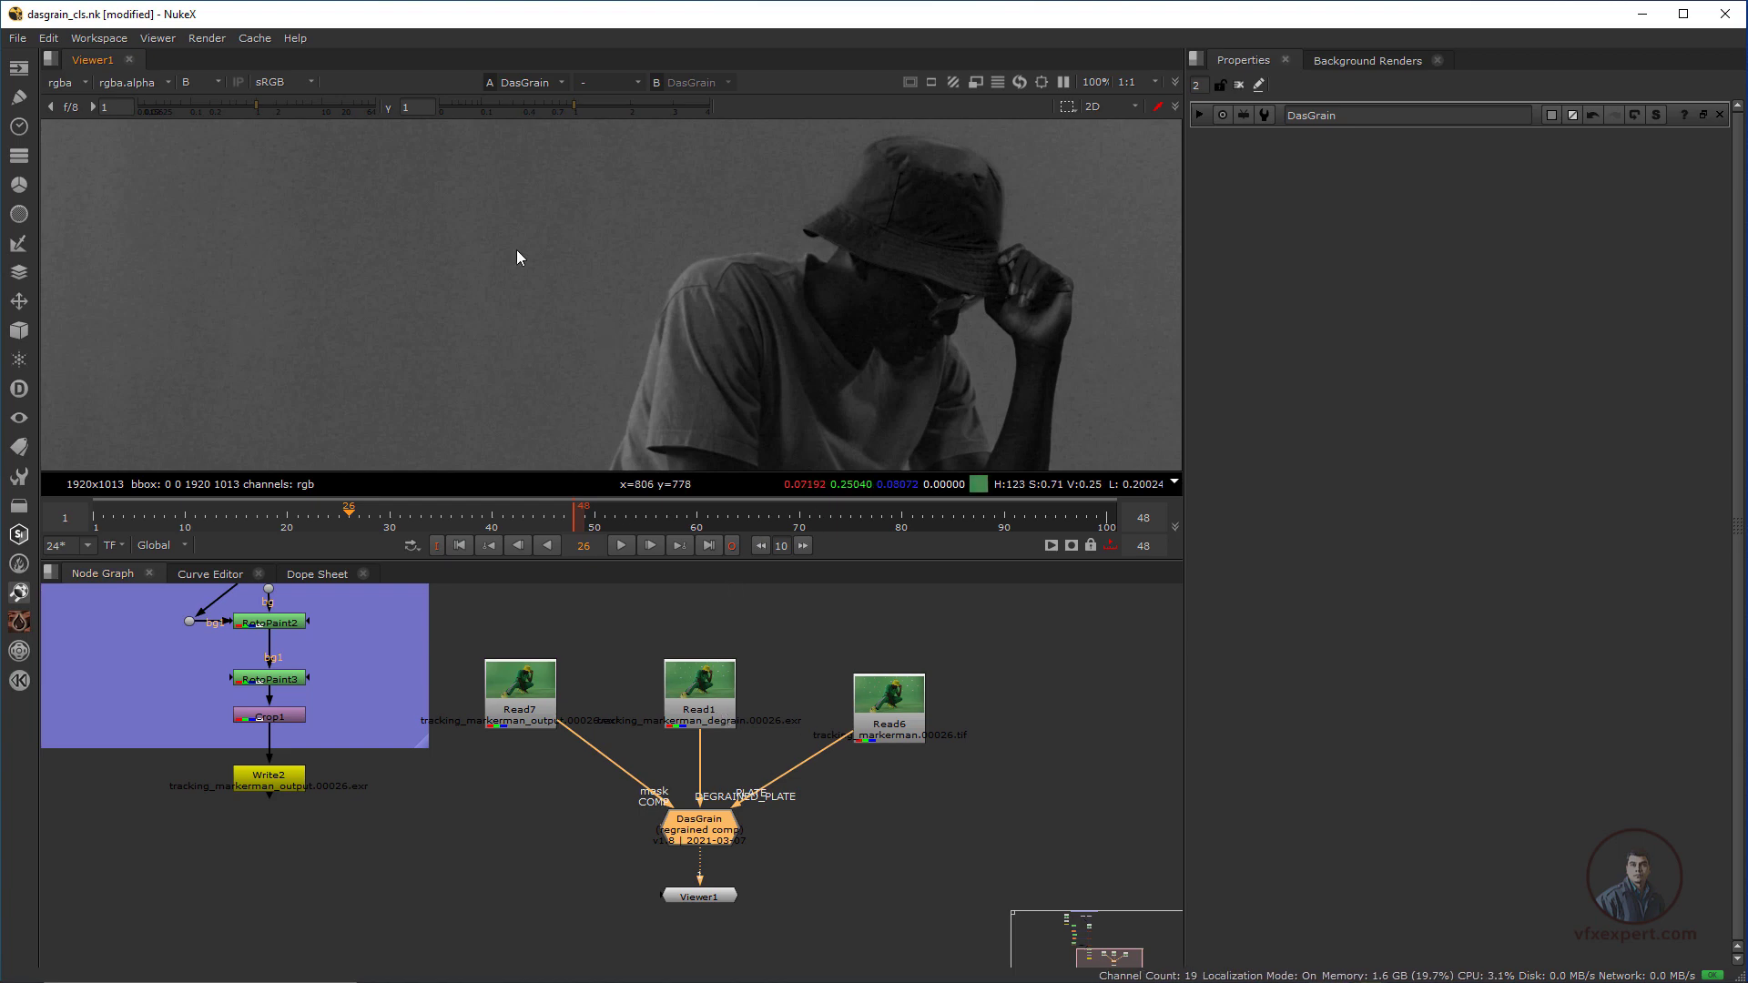
left_click_drag(409, 265, 544, 398, "ctrl")
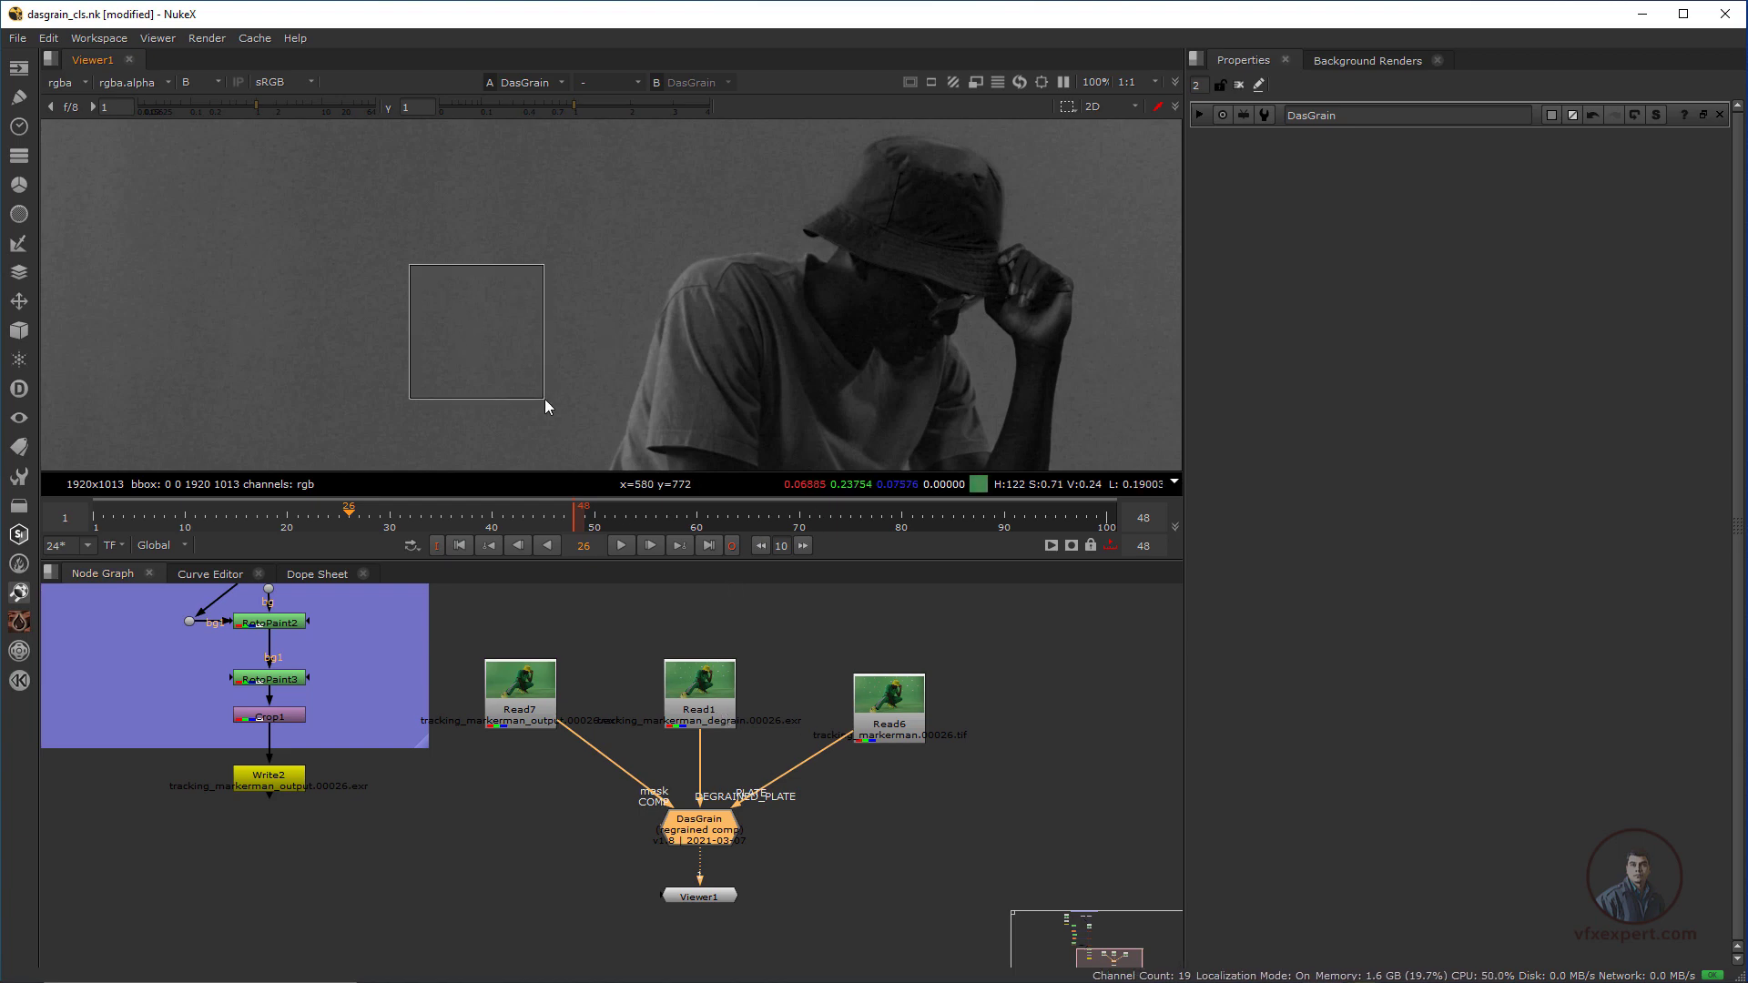
left_click(916, 724)
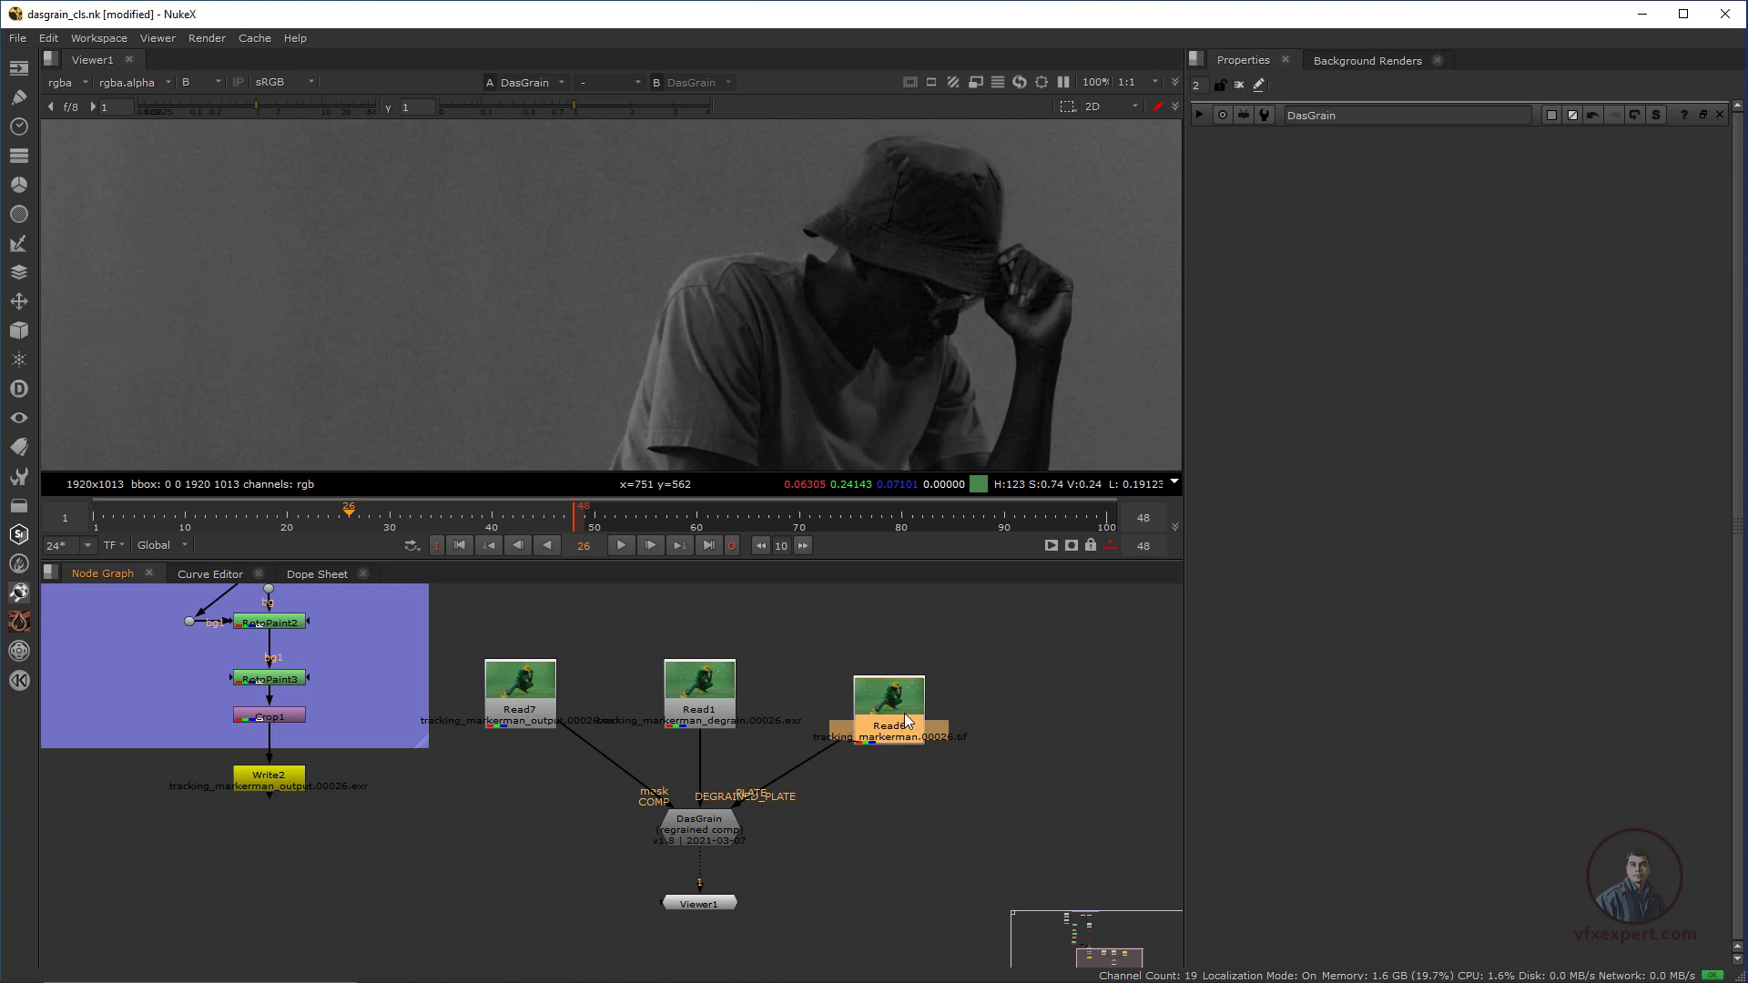
key("2")
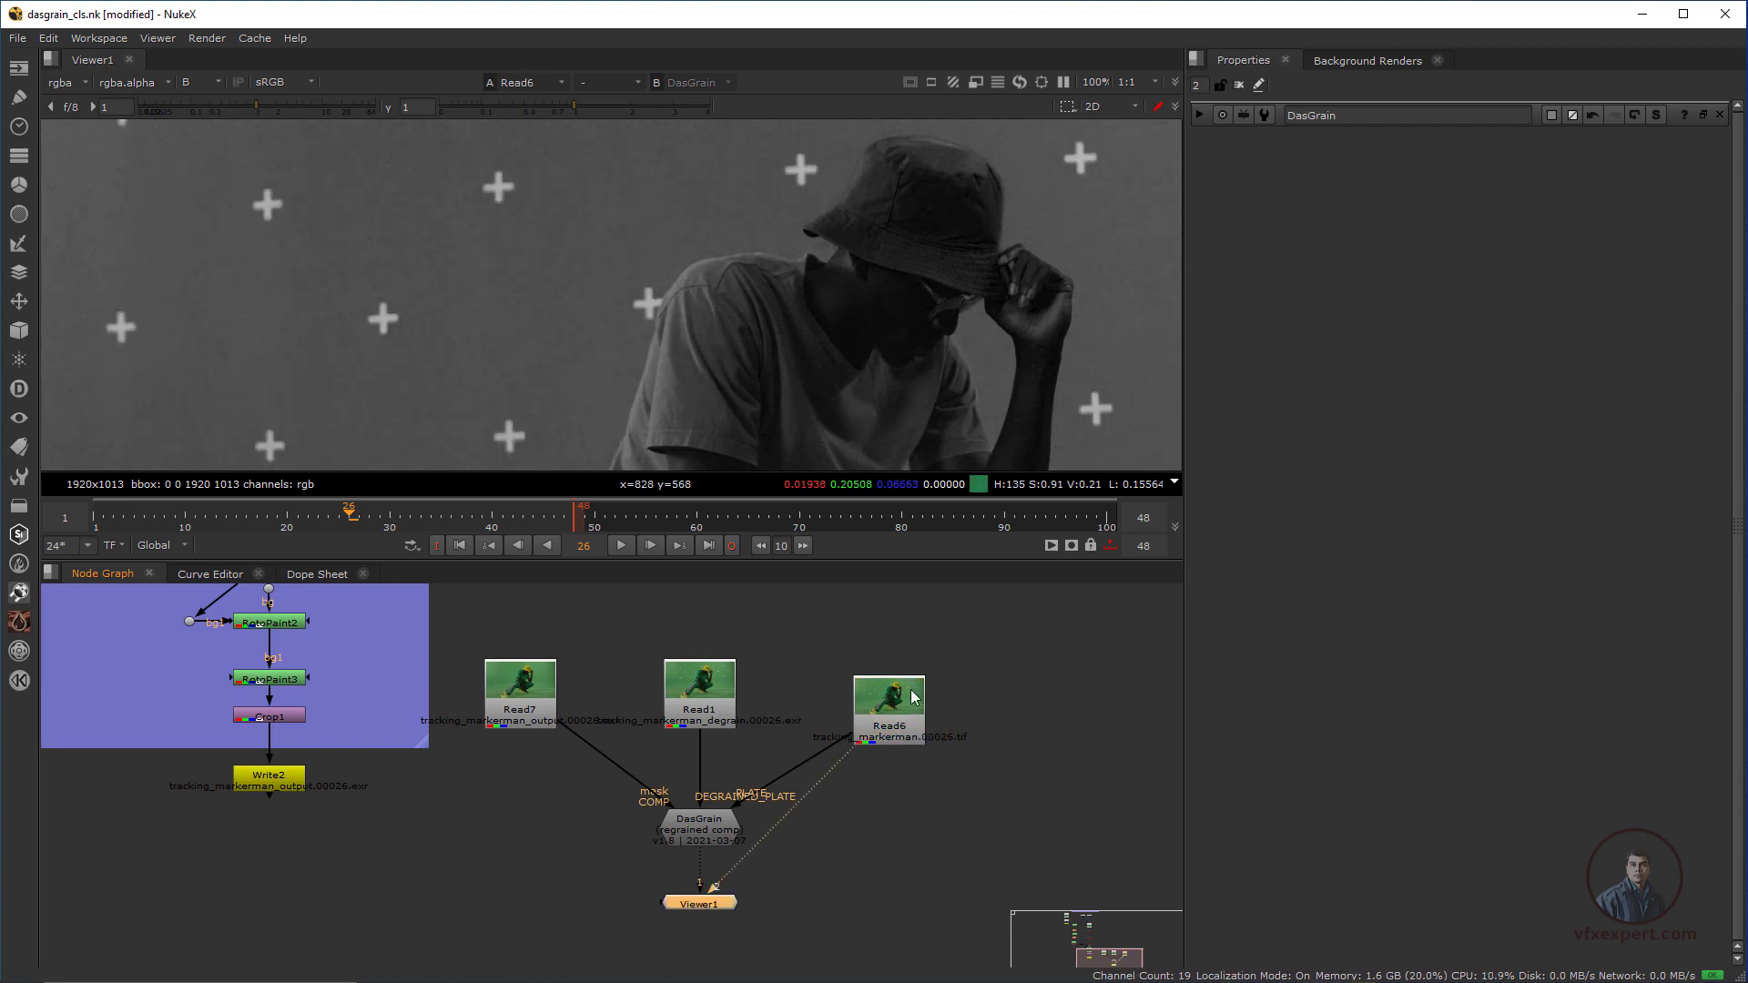
Compare the background grain of the original plate and the regrained result around the tracking markers up close
scroll(463, 300, "up", 5)
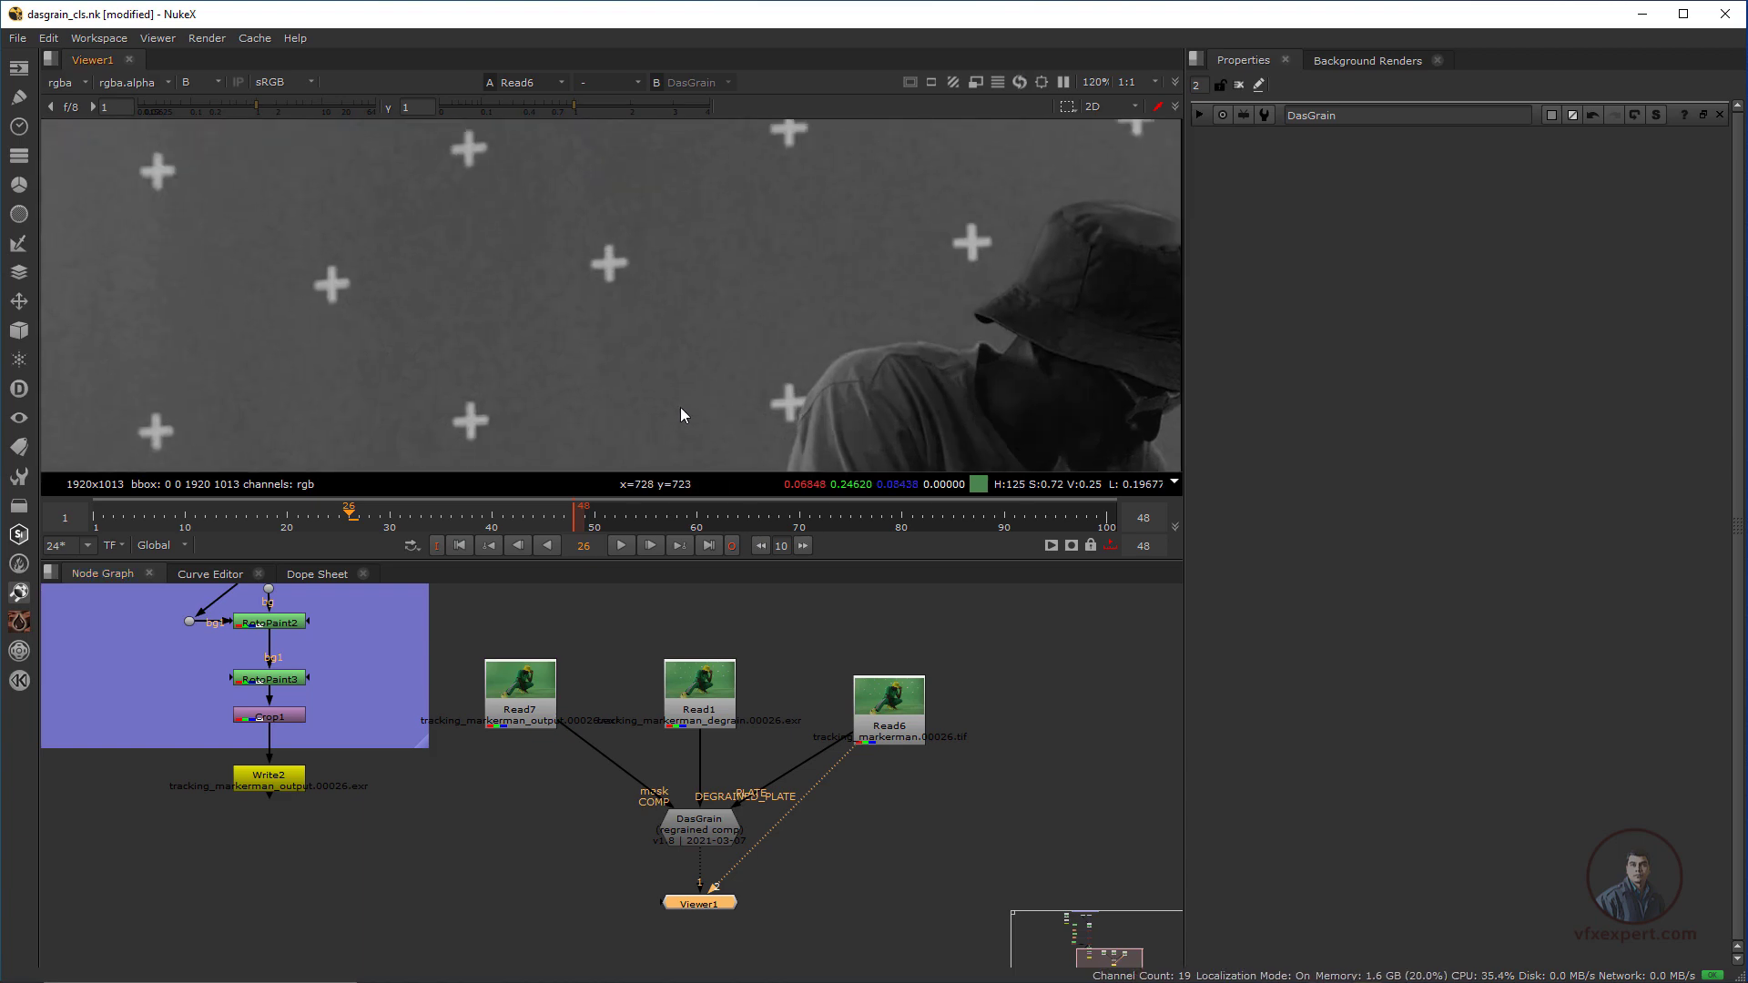
key("1")
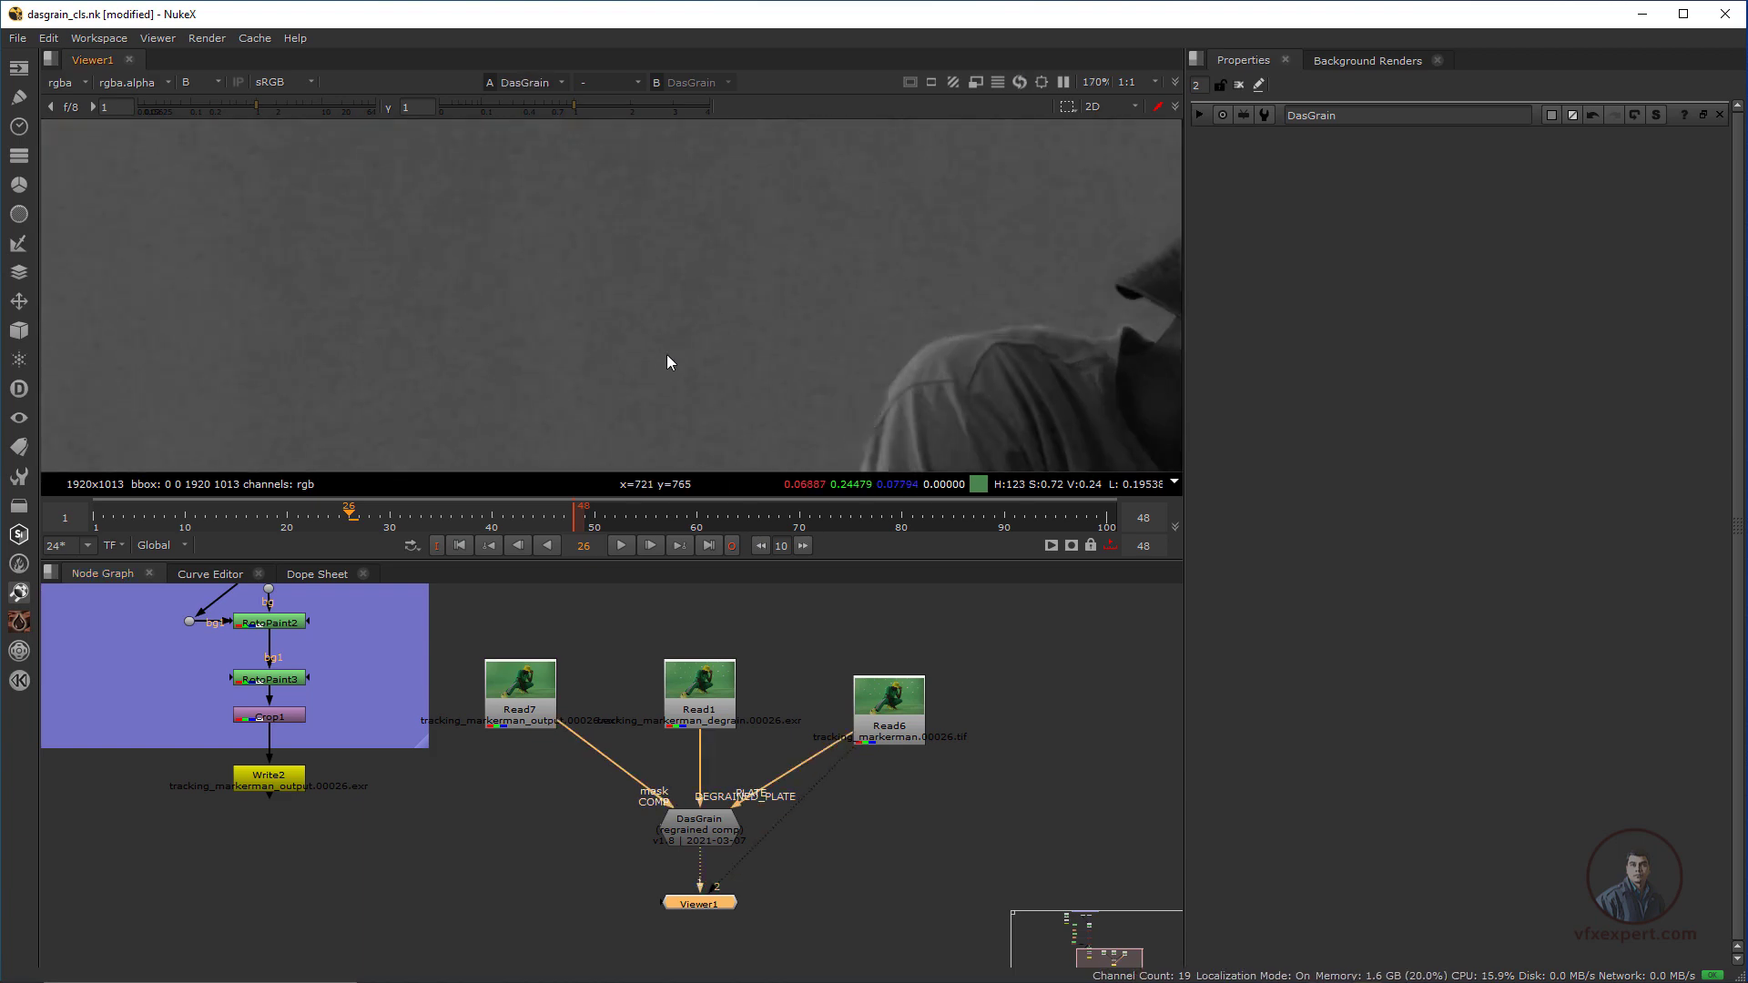
key("2")
key("1")
key("2")
key("1")
key("2")
left_click(708, 831)
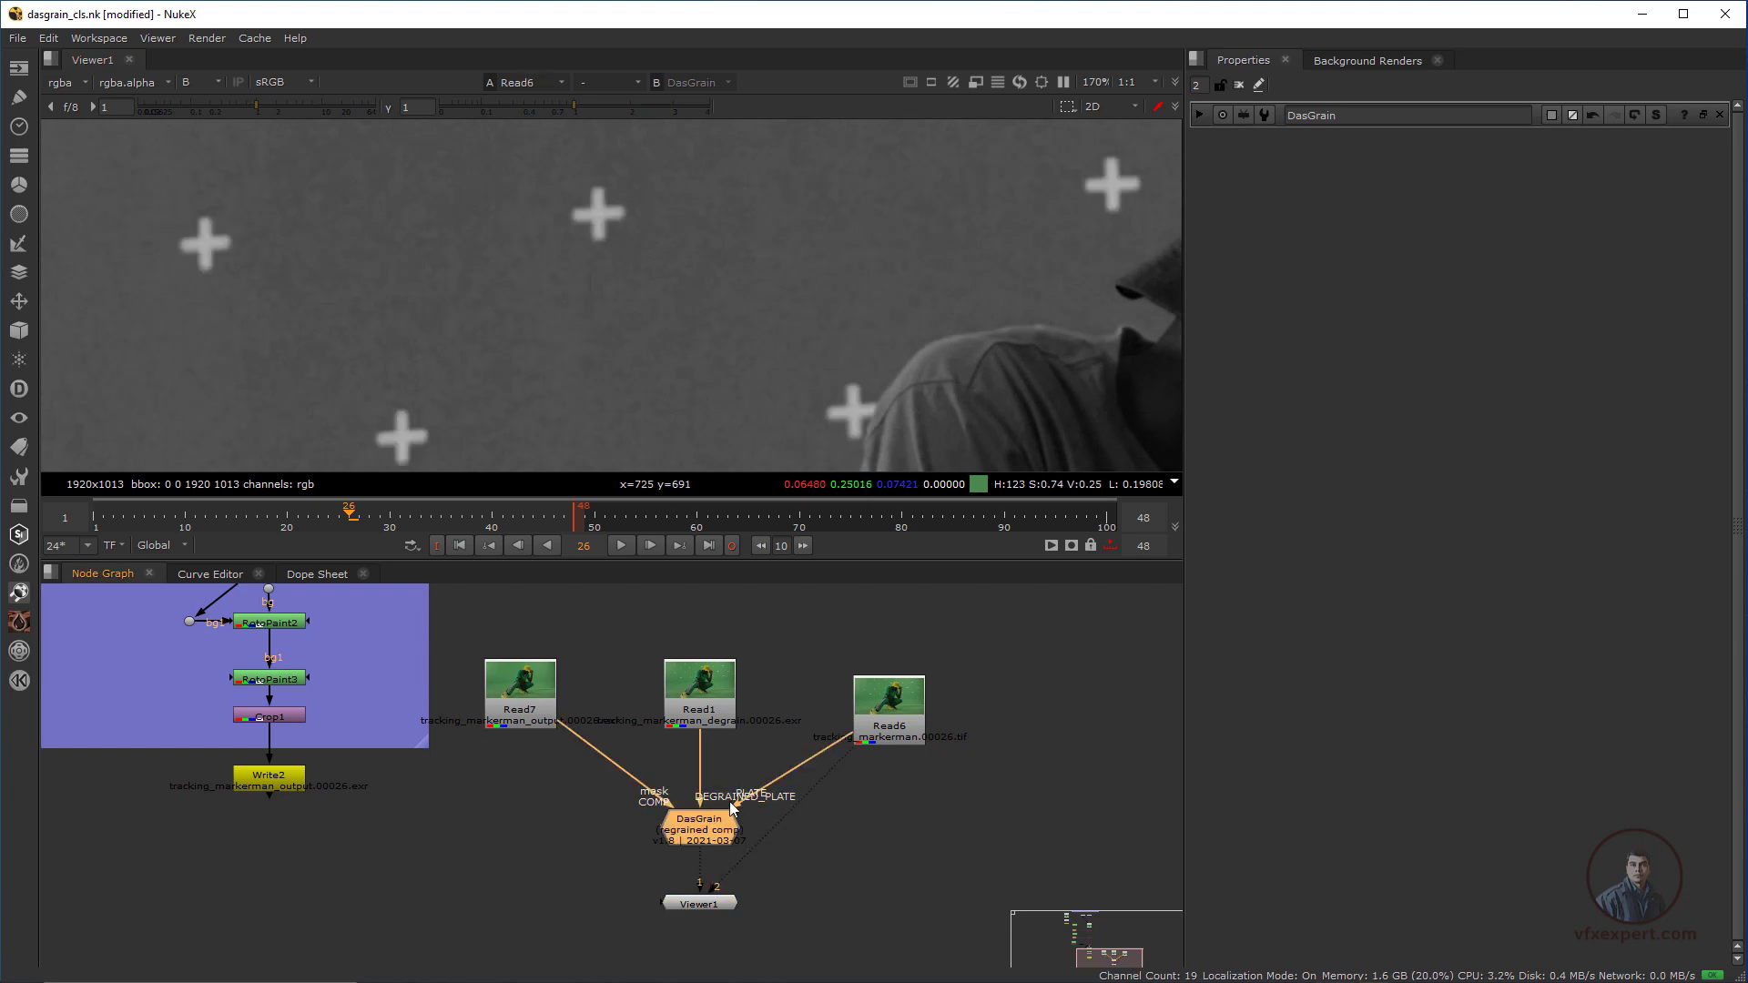
scroll(636, 361, "down", 3)
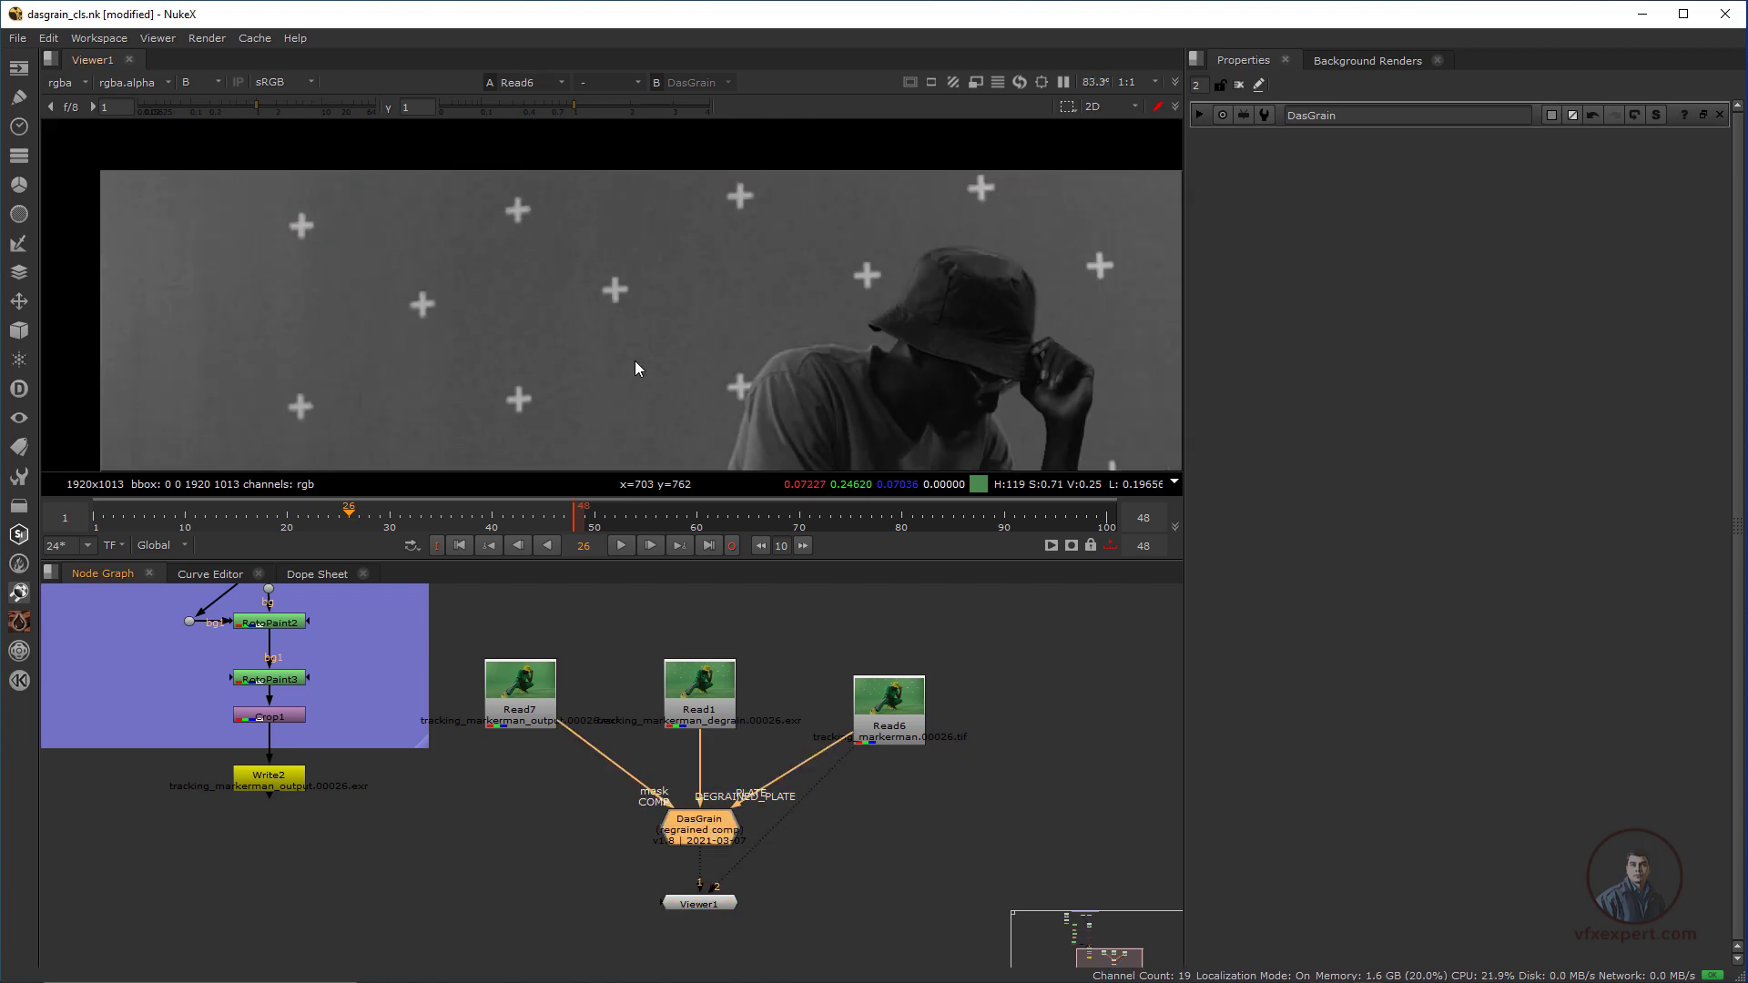
left_click_drag(286, 242, 754, 420)
scroll(636, 377, "up", 1)
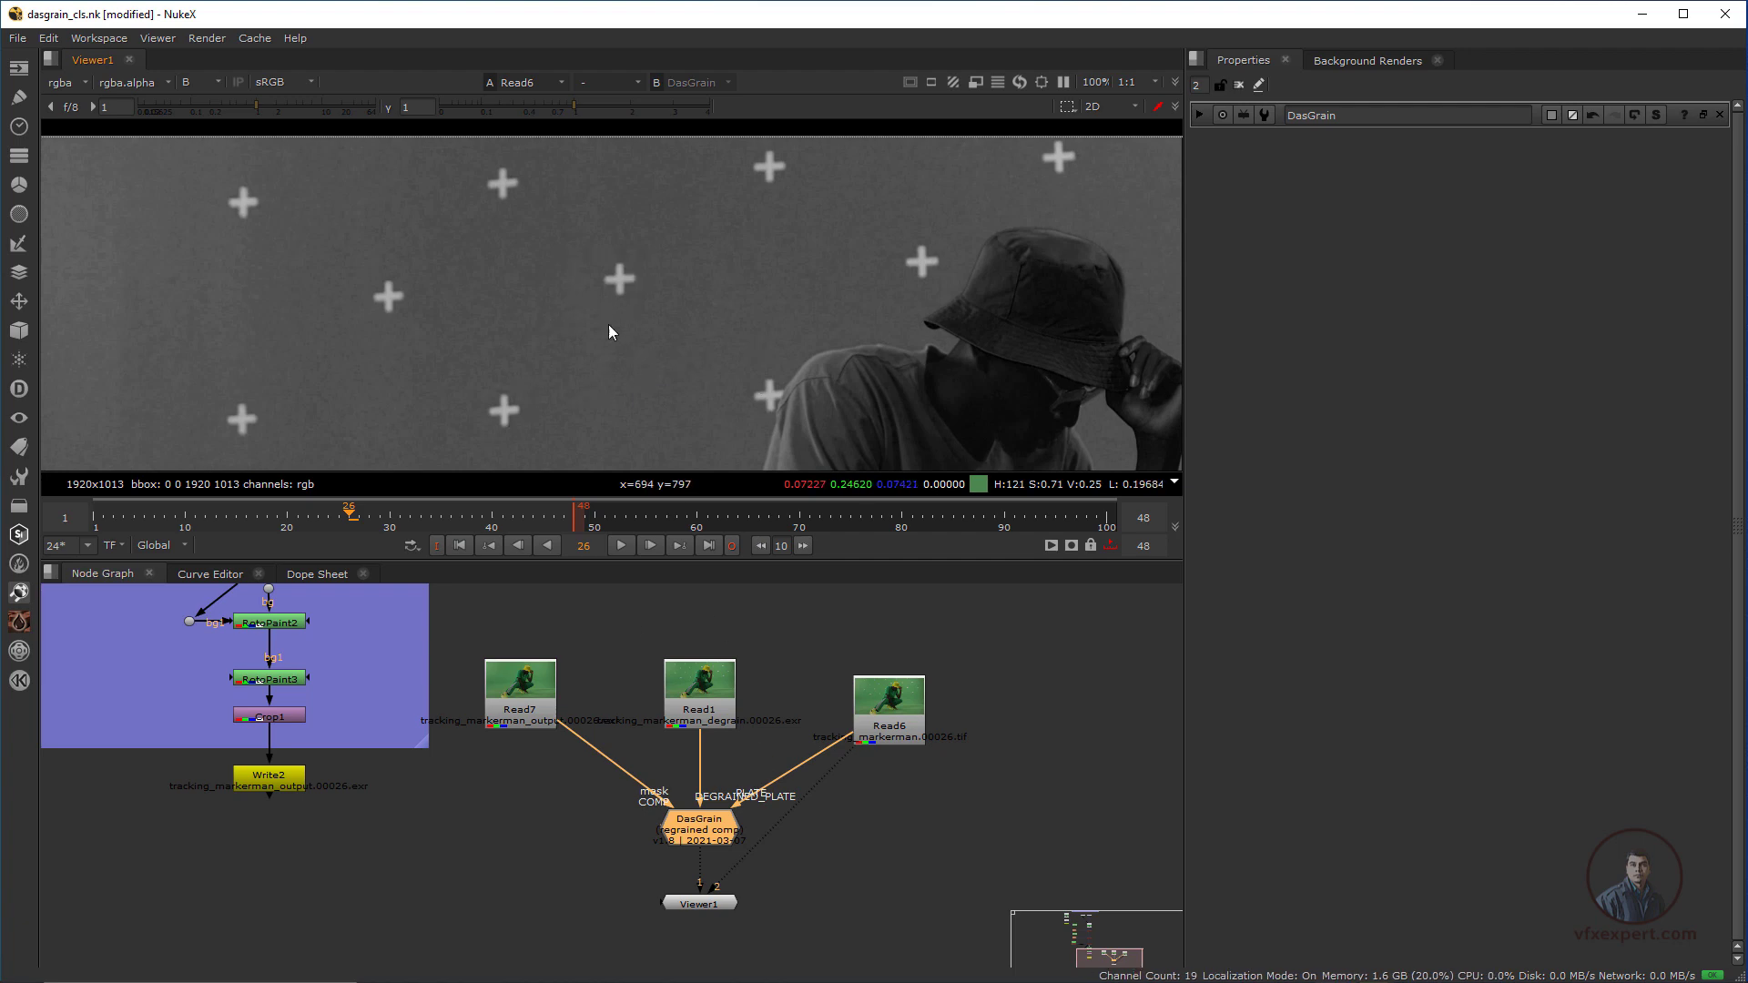
scroll(625, 303, "up", 1)
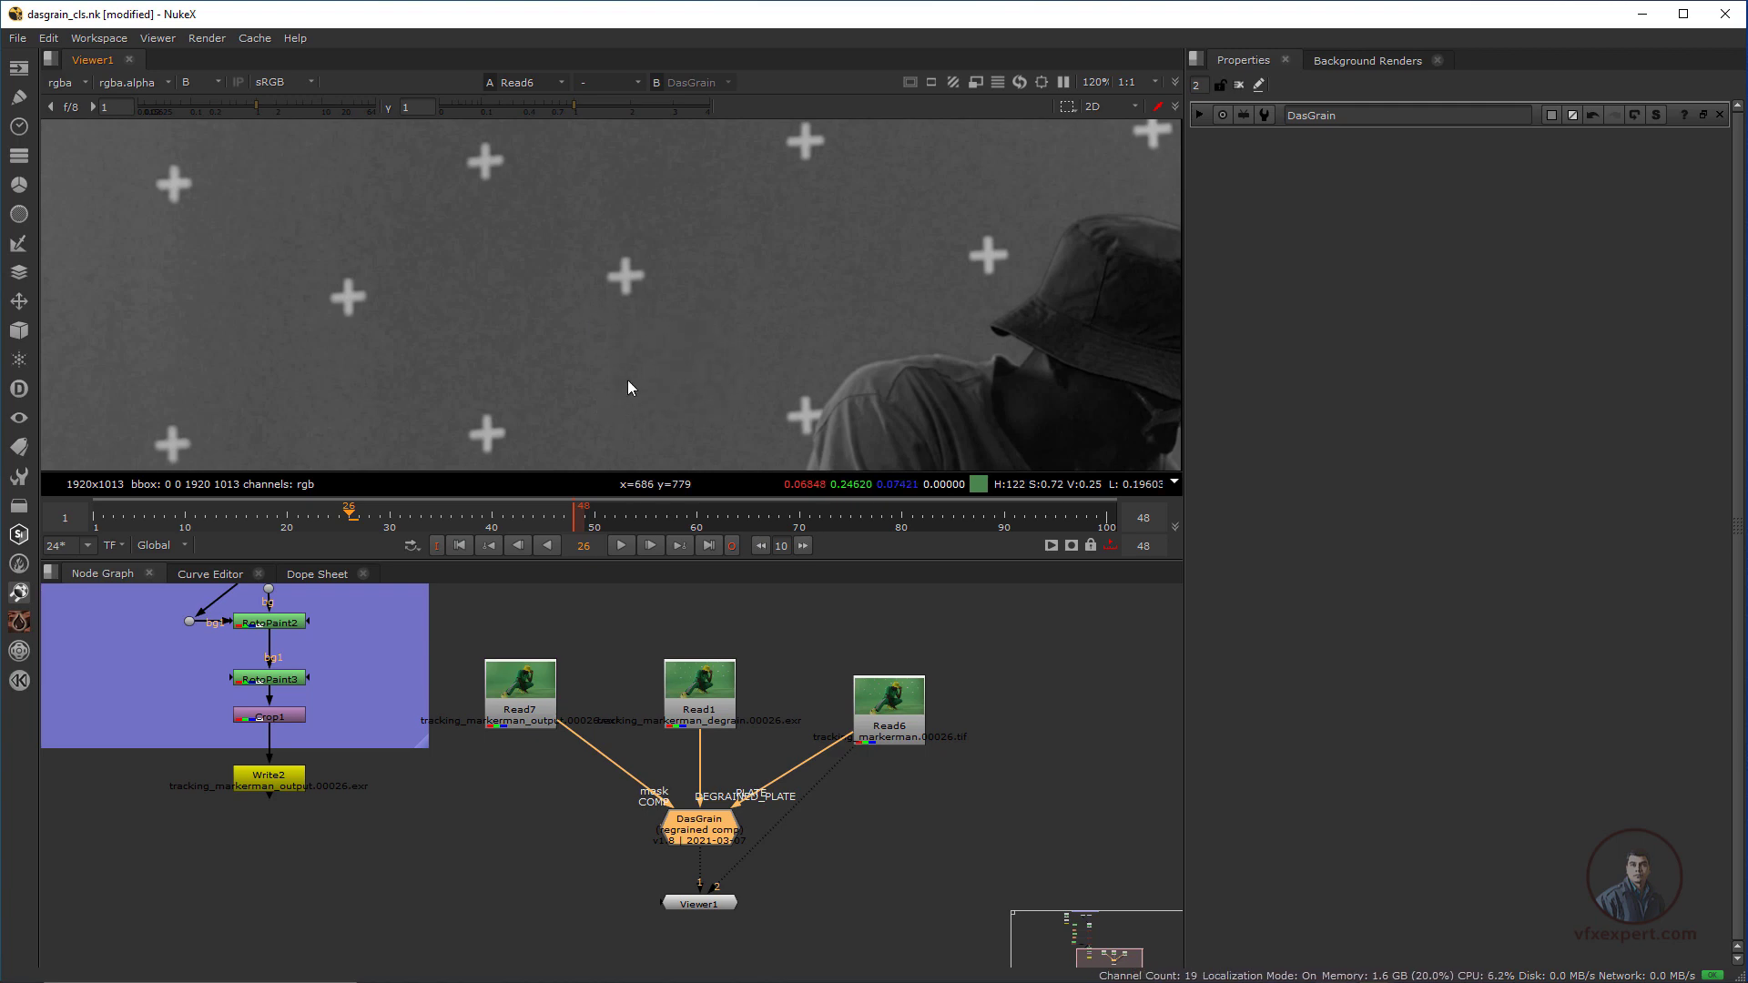
scroll(630, 300, "up", 1)
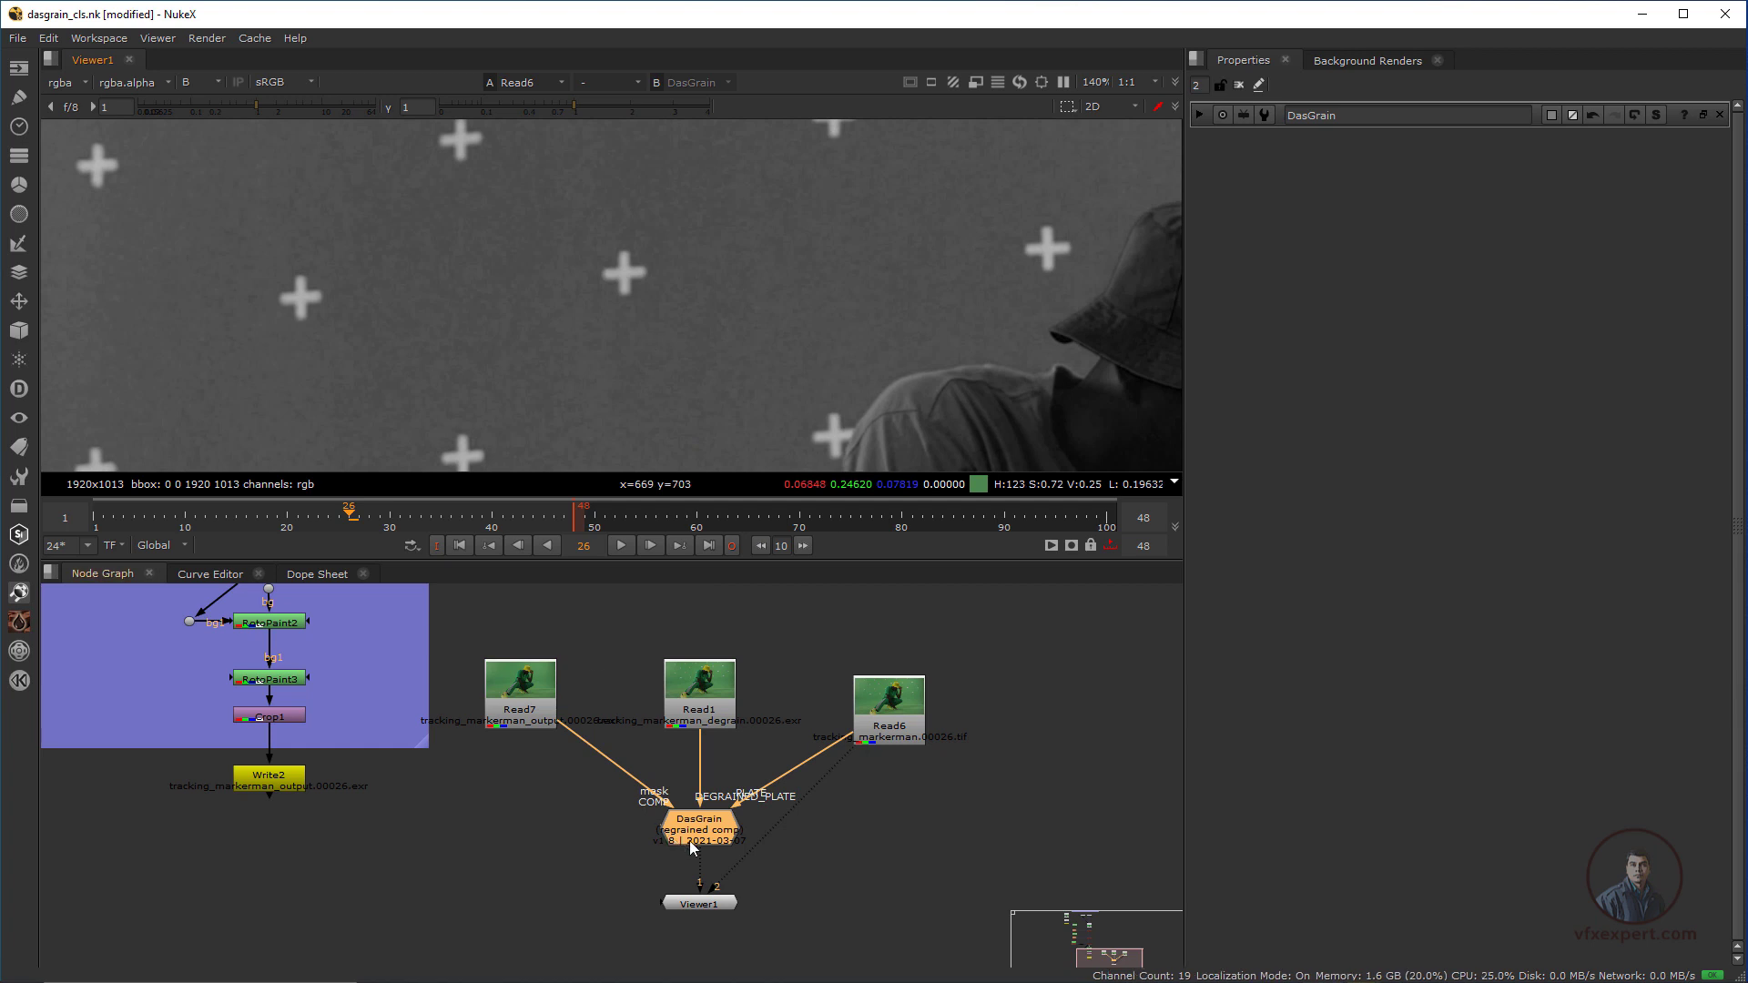
Rearrange the Read7 and DasGrain nodes and detach the original plate Read6 from the viewer
left_click_drag(676, 833, 660, 844)
left_click_drag(516, 719, 565, 682)
left_click_drag(658, 813, 580, 847)
left_click_drag(847, 756, 801, 832)
Move Viewer1 further below DasGrain and show the regrained result through viewer input 1
left_click(703, 902)
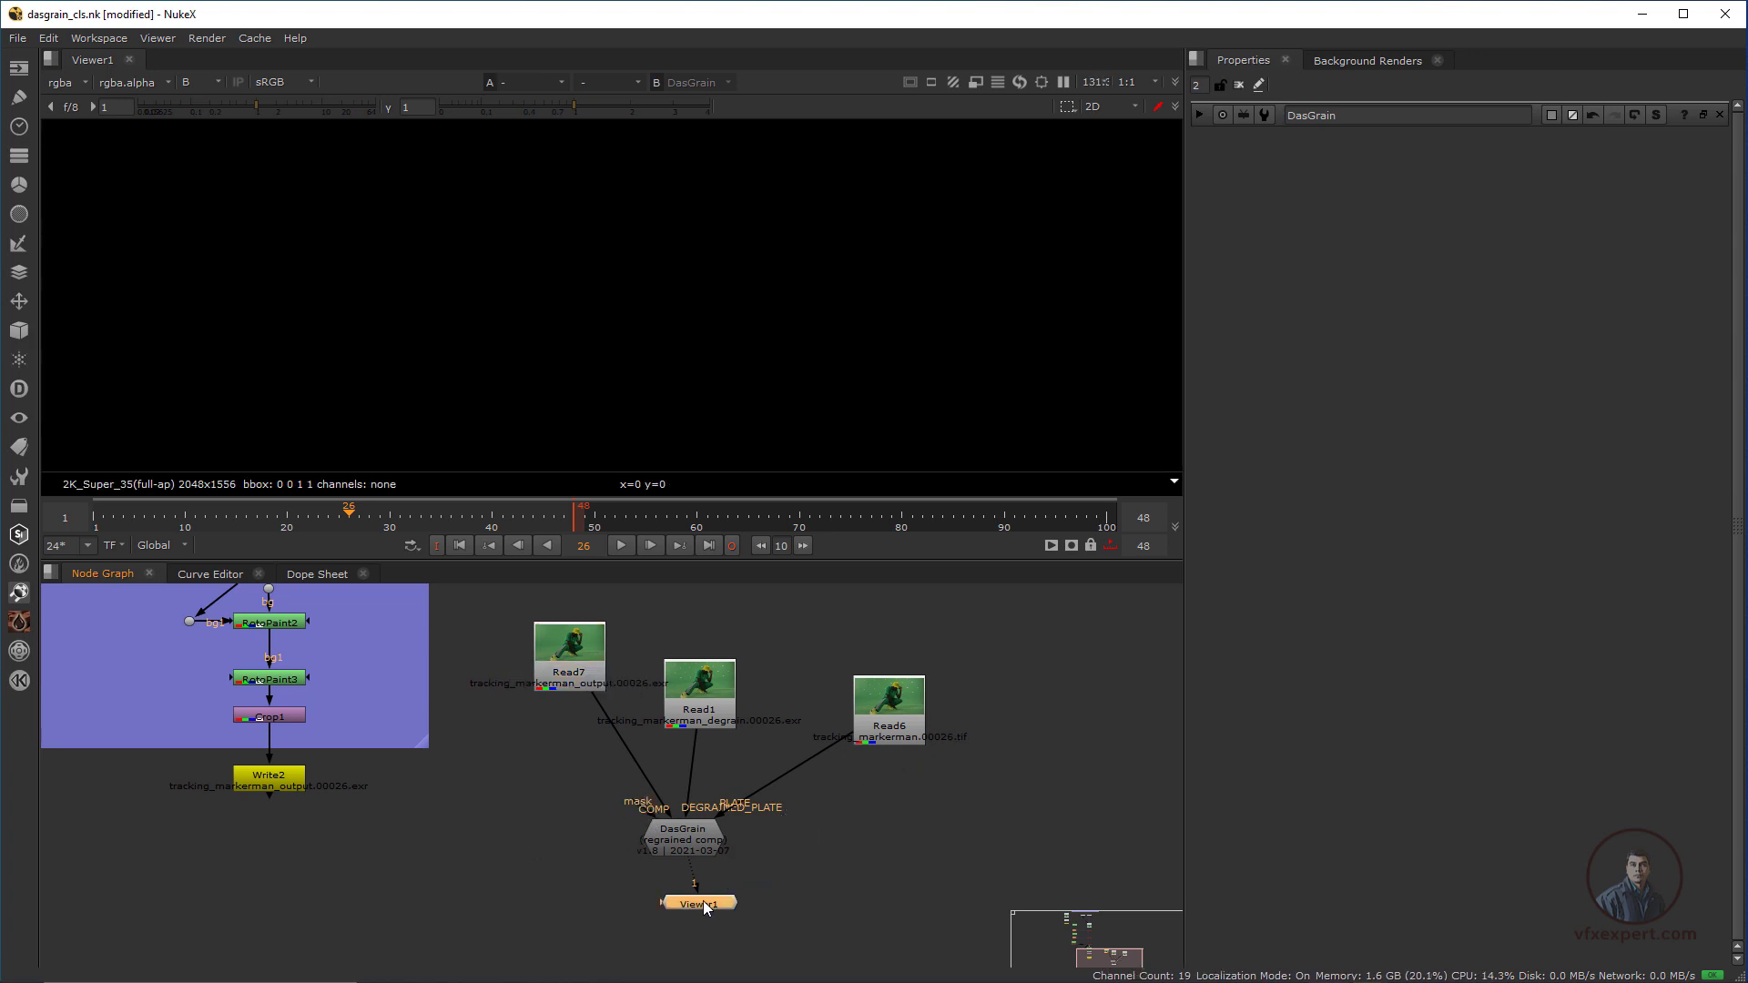
mouse_move(703, 905)
left_mouse_down()
mouse_move(674, 914)
mouse_move(686, 926)
left_mouse_up()
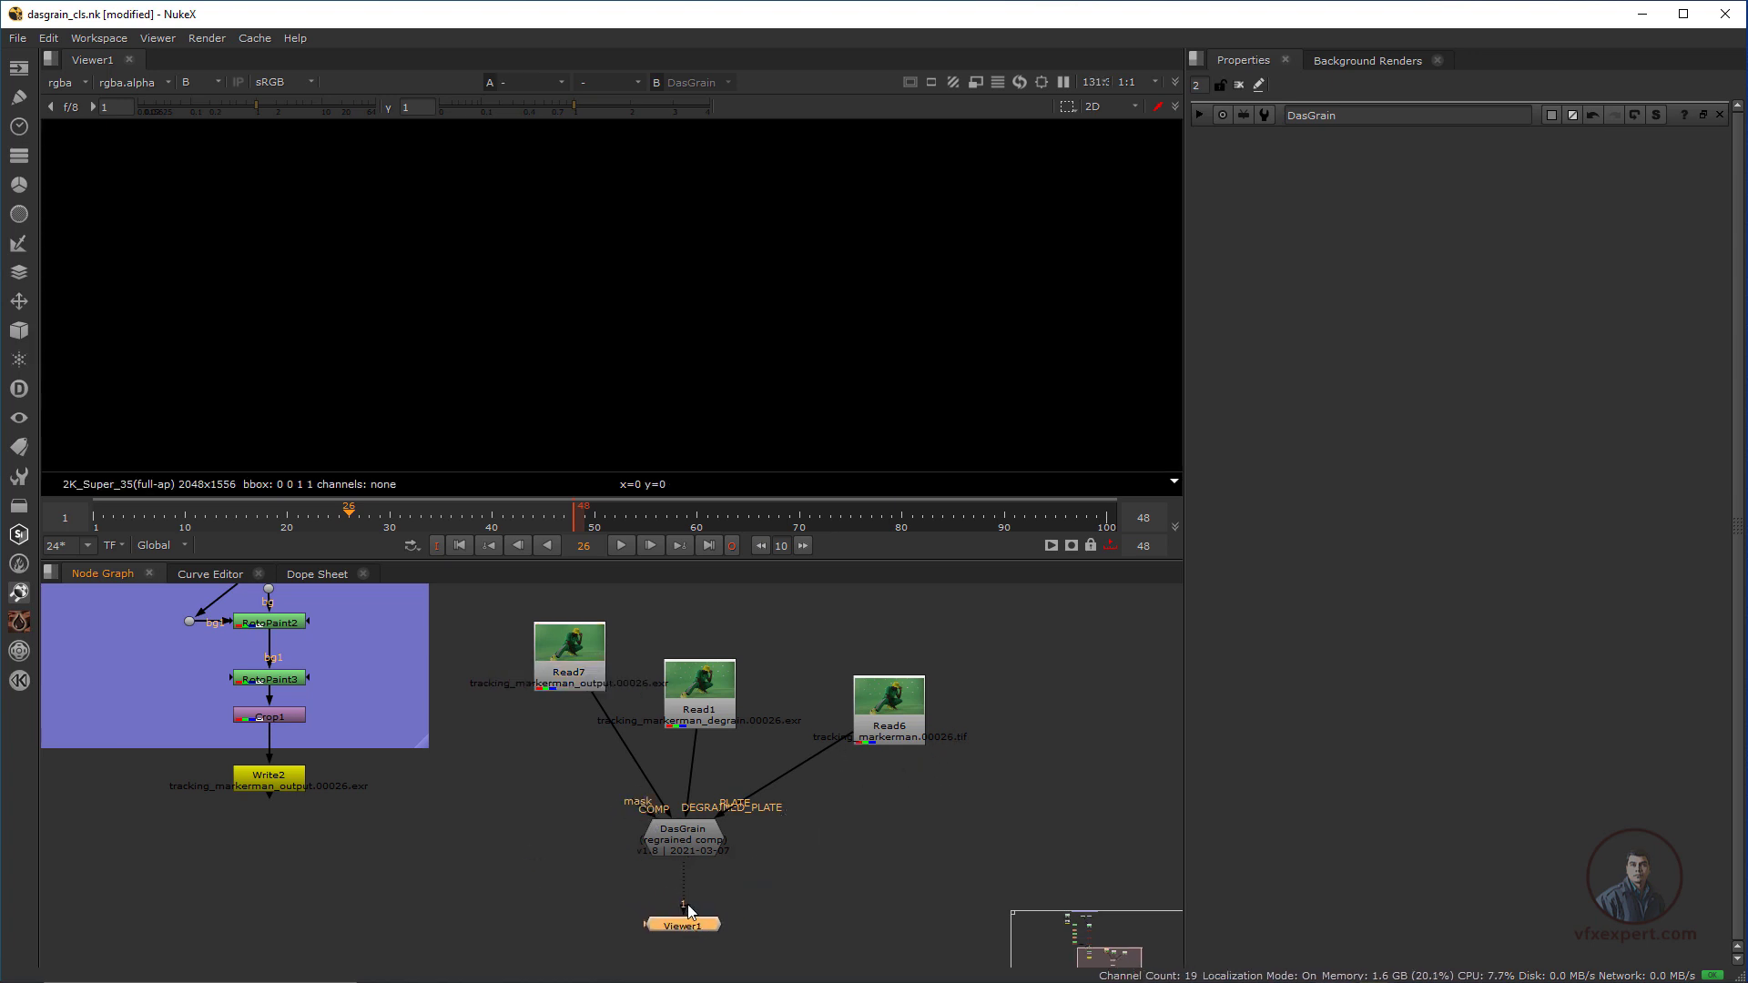
left_click(692, 833)
key("1")
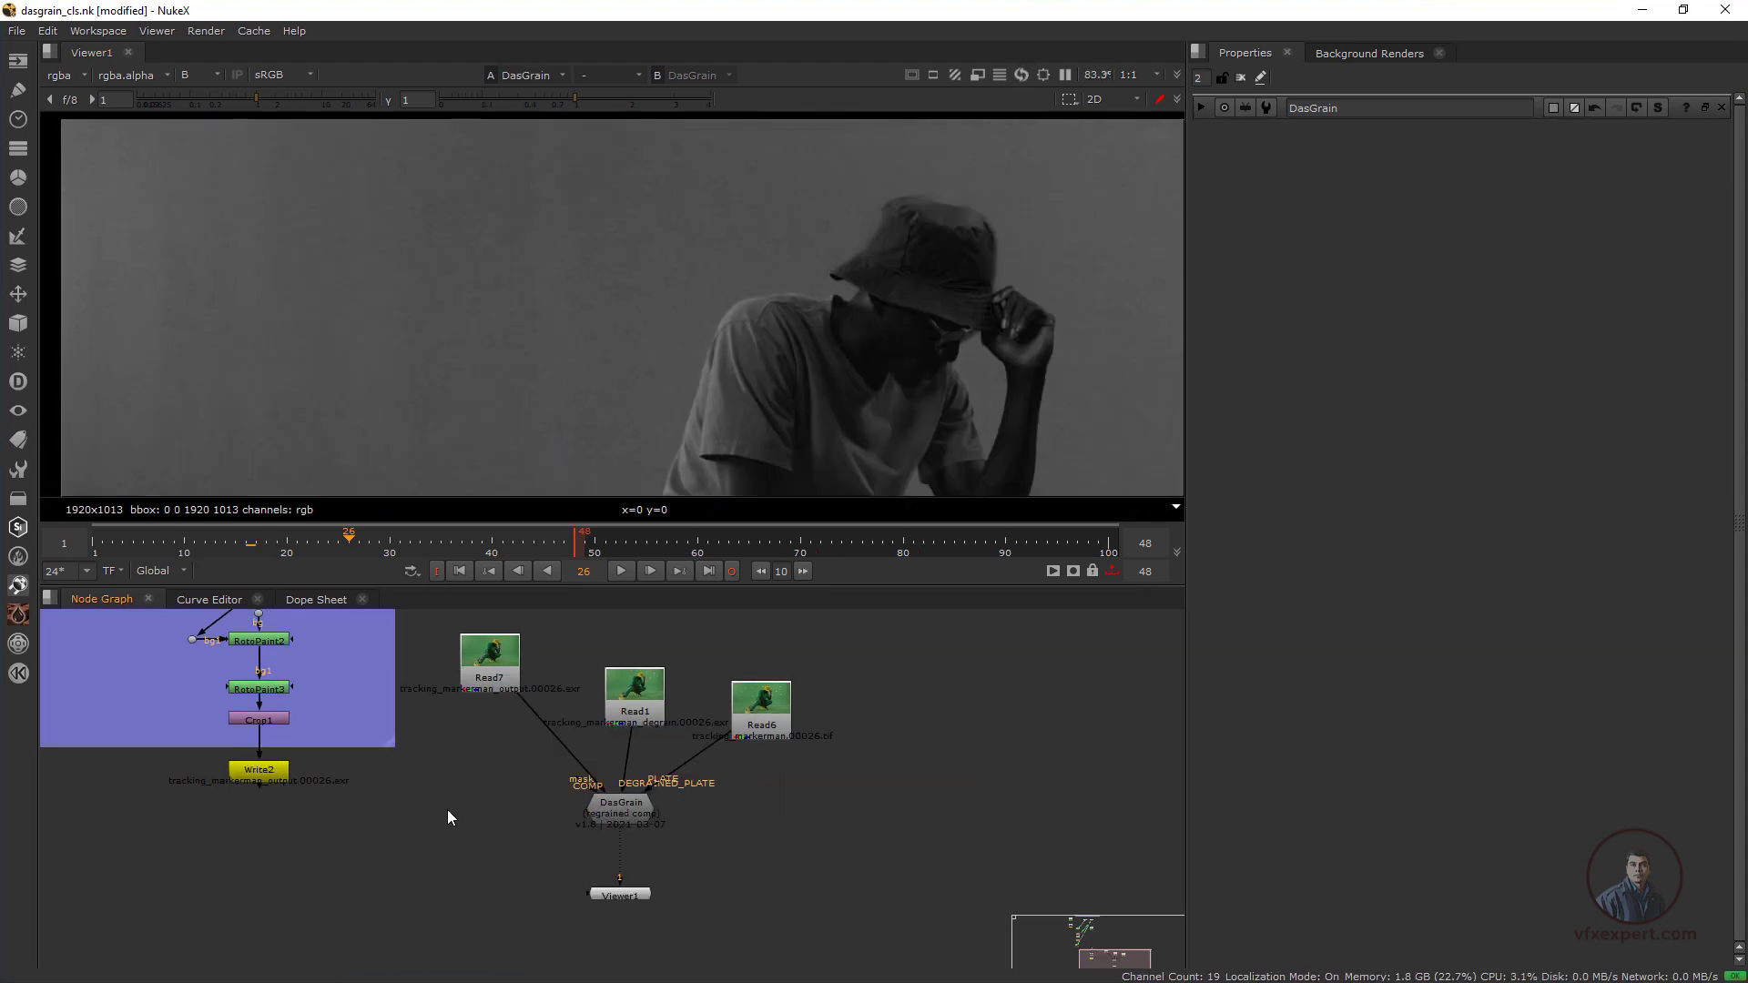
Add a Difference node and connect its inputs to the cleaned-up output Read7 and the degrained plate Read1
key("Tab")
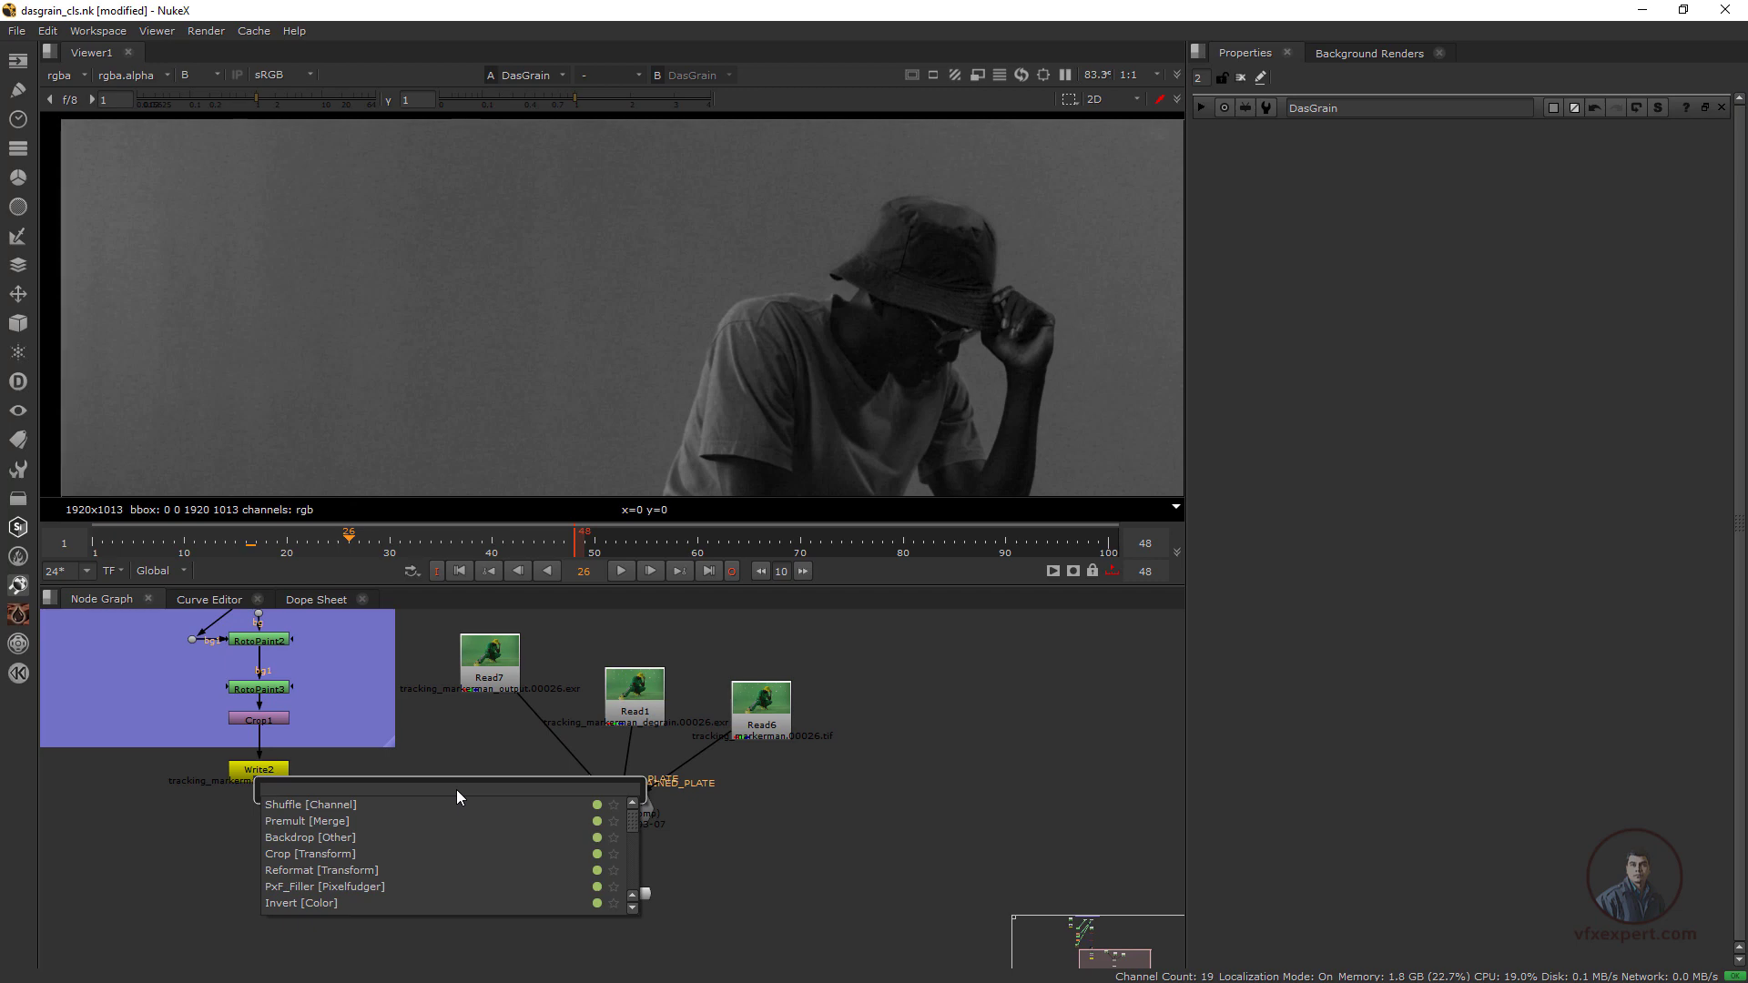
type("diff")
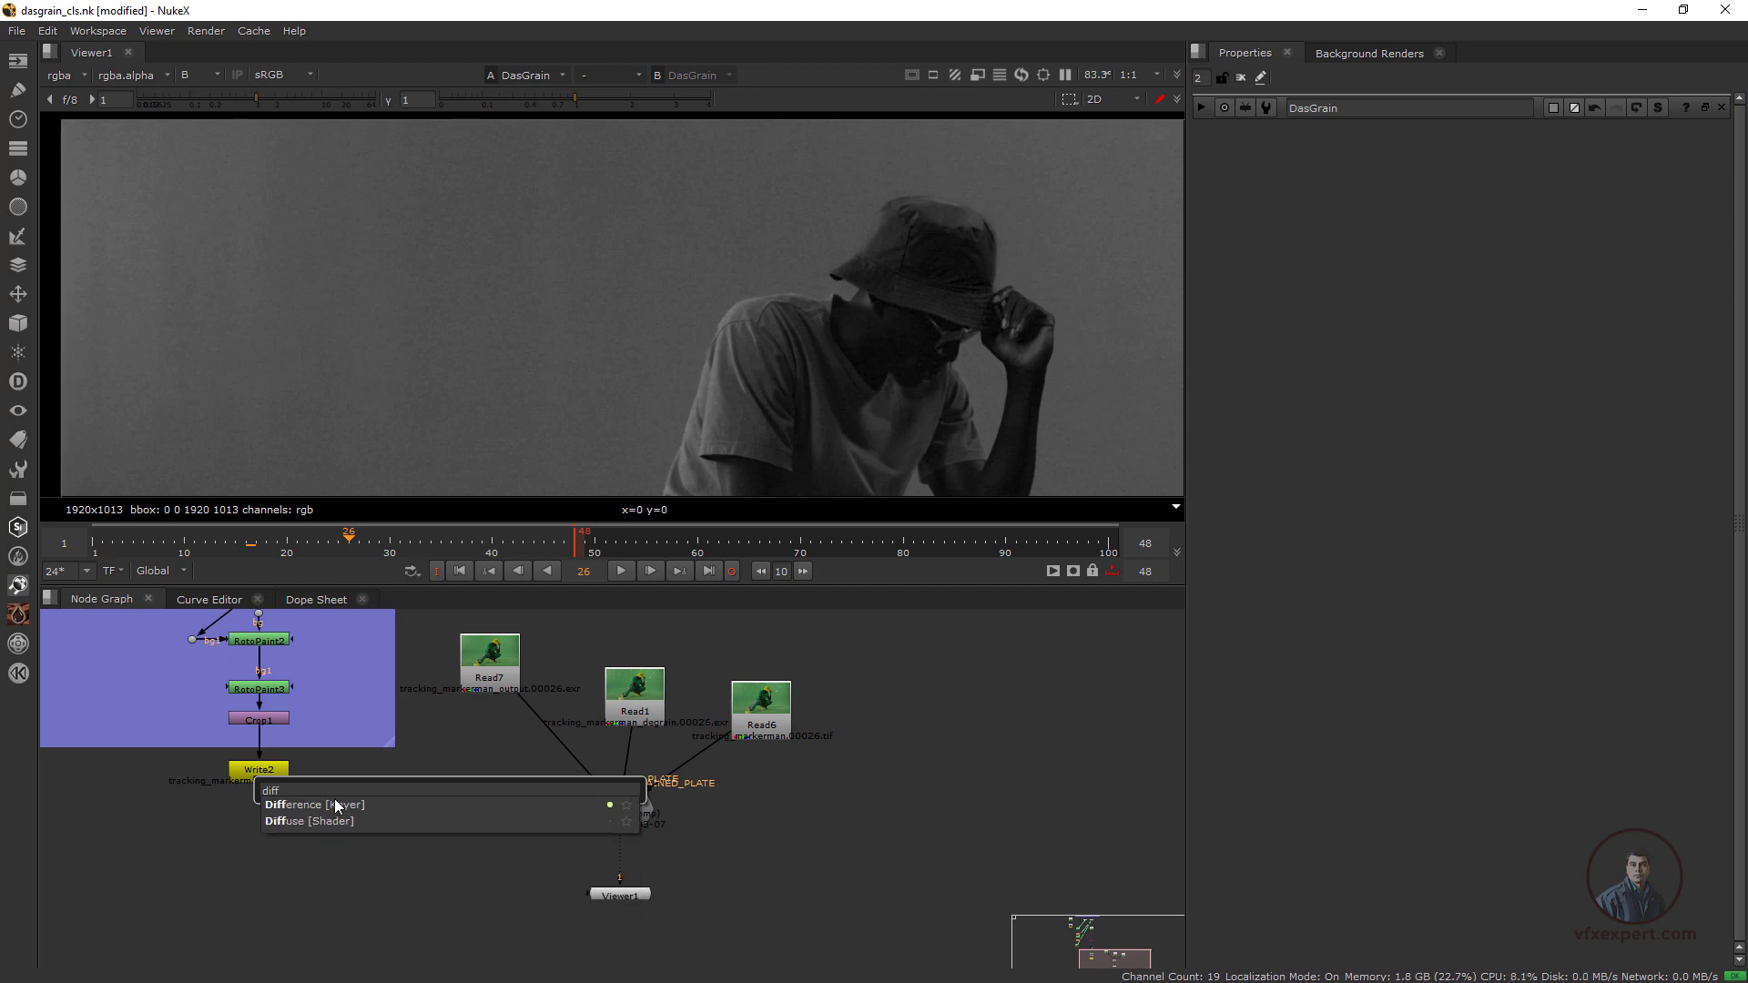
left_click(335, 804)
left_click_drag(527, 834, 646, 706)
left_click_drag(510, 839, 489, 678)
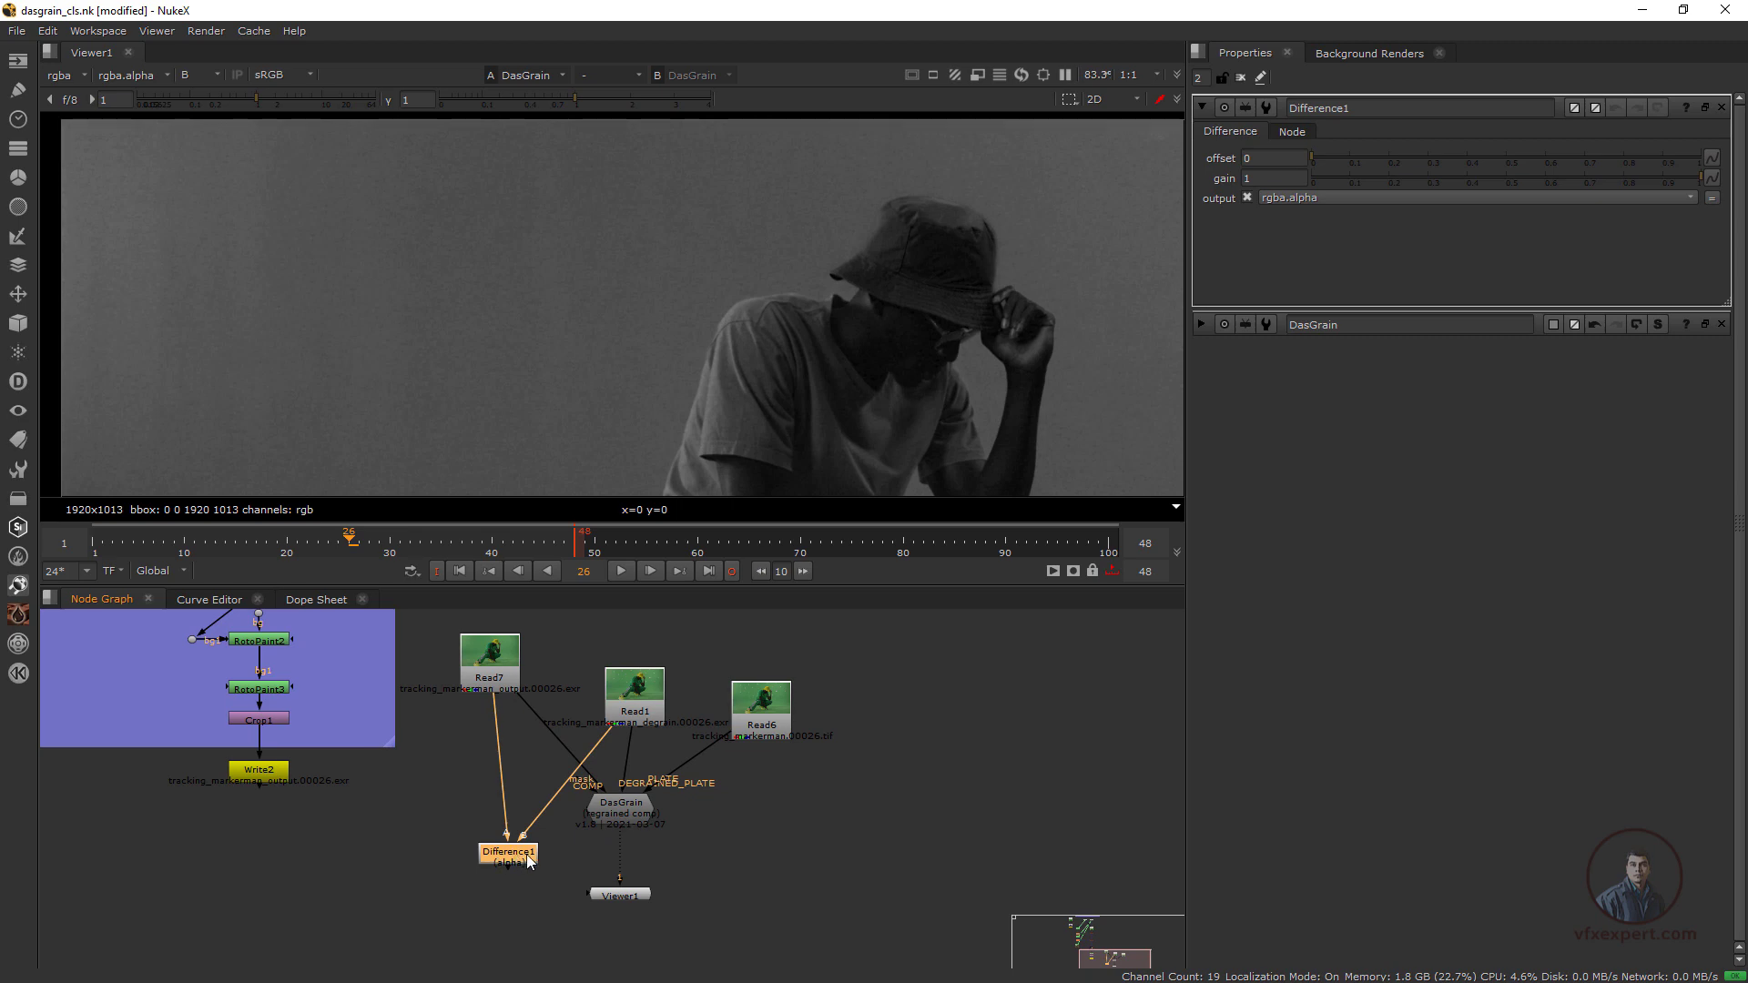
left_click_drag(515, 861, 508, 862)
Show Difference1 through viewer input 1, place Viewer1 beneath it, and display its alpha channel
key("1")
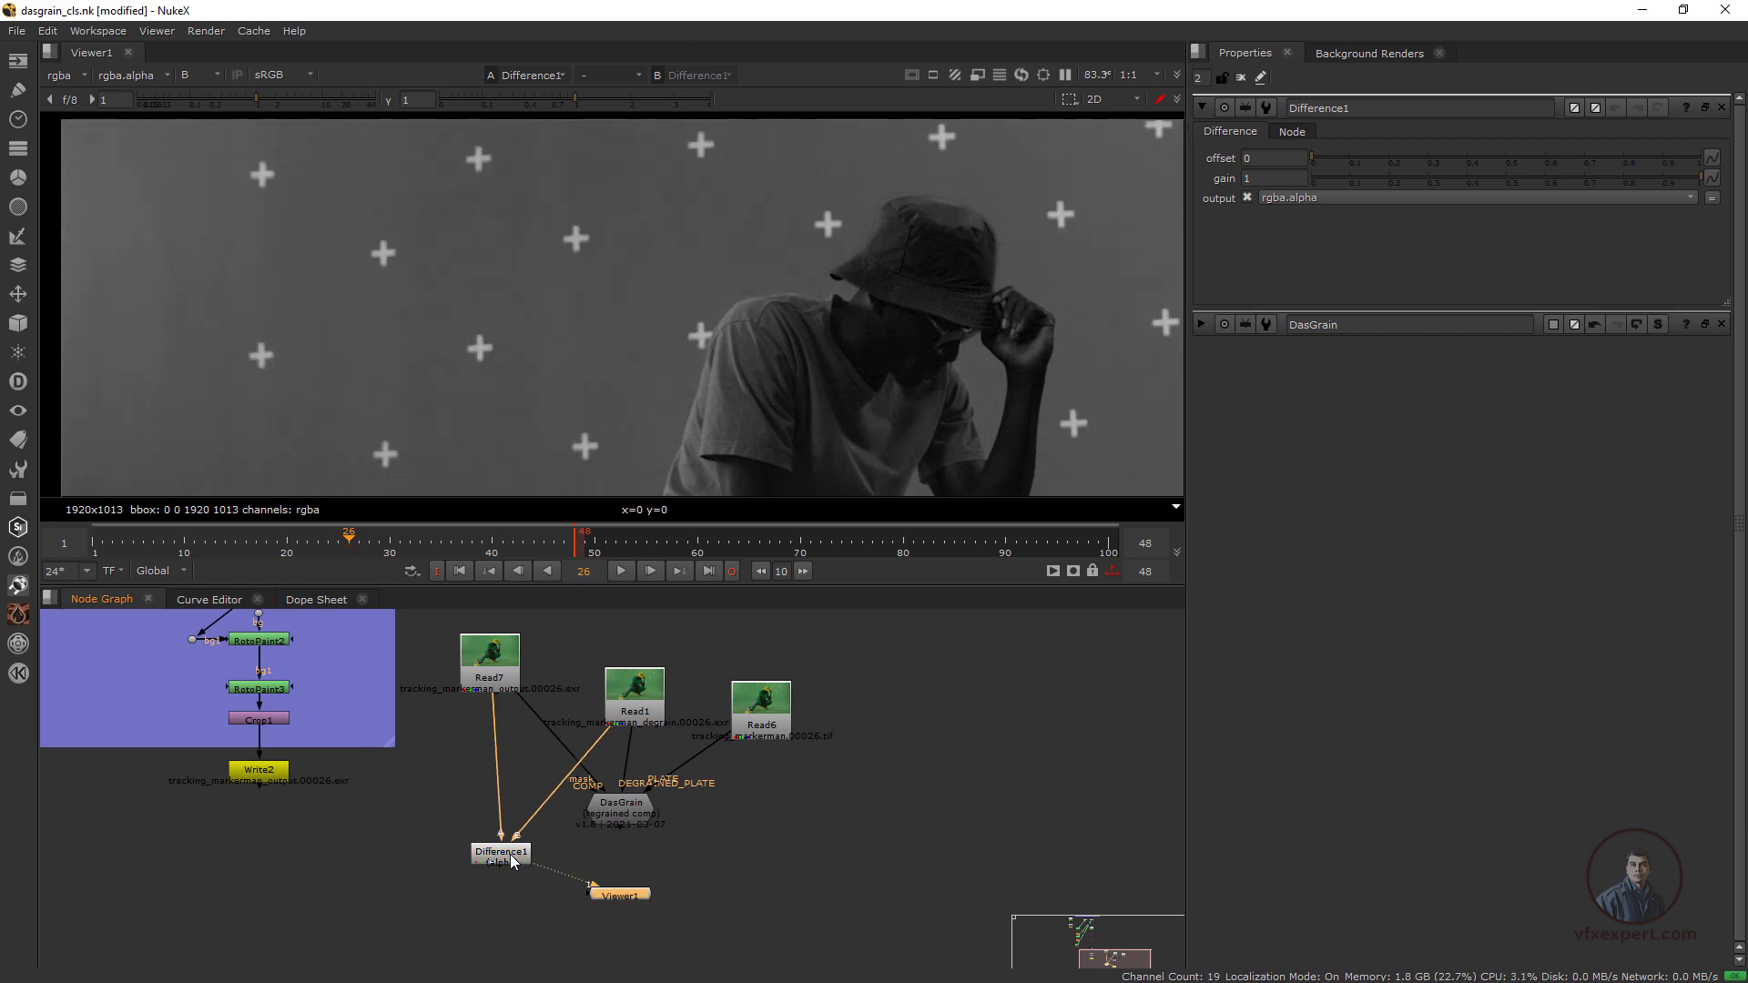
left_click_drag(637, 901, 503, 897)
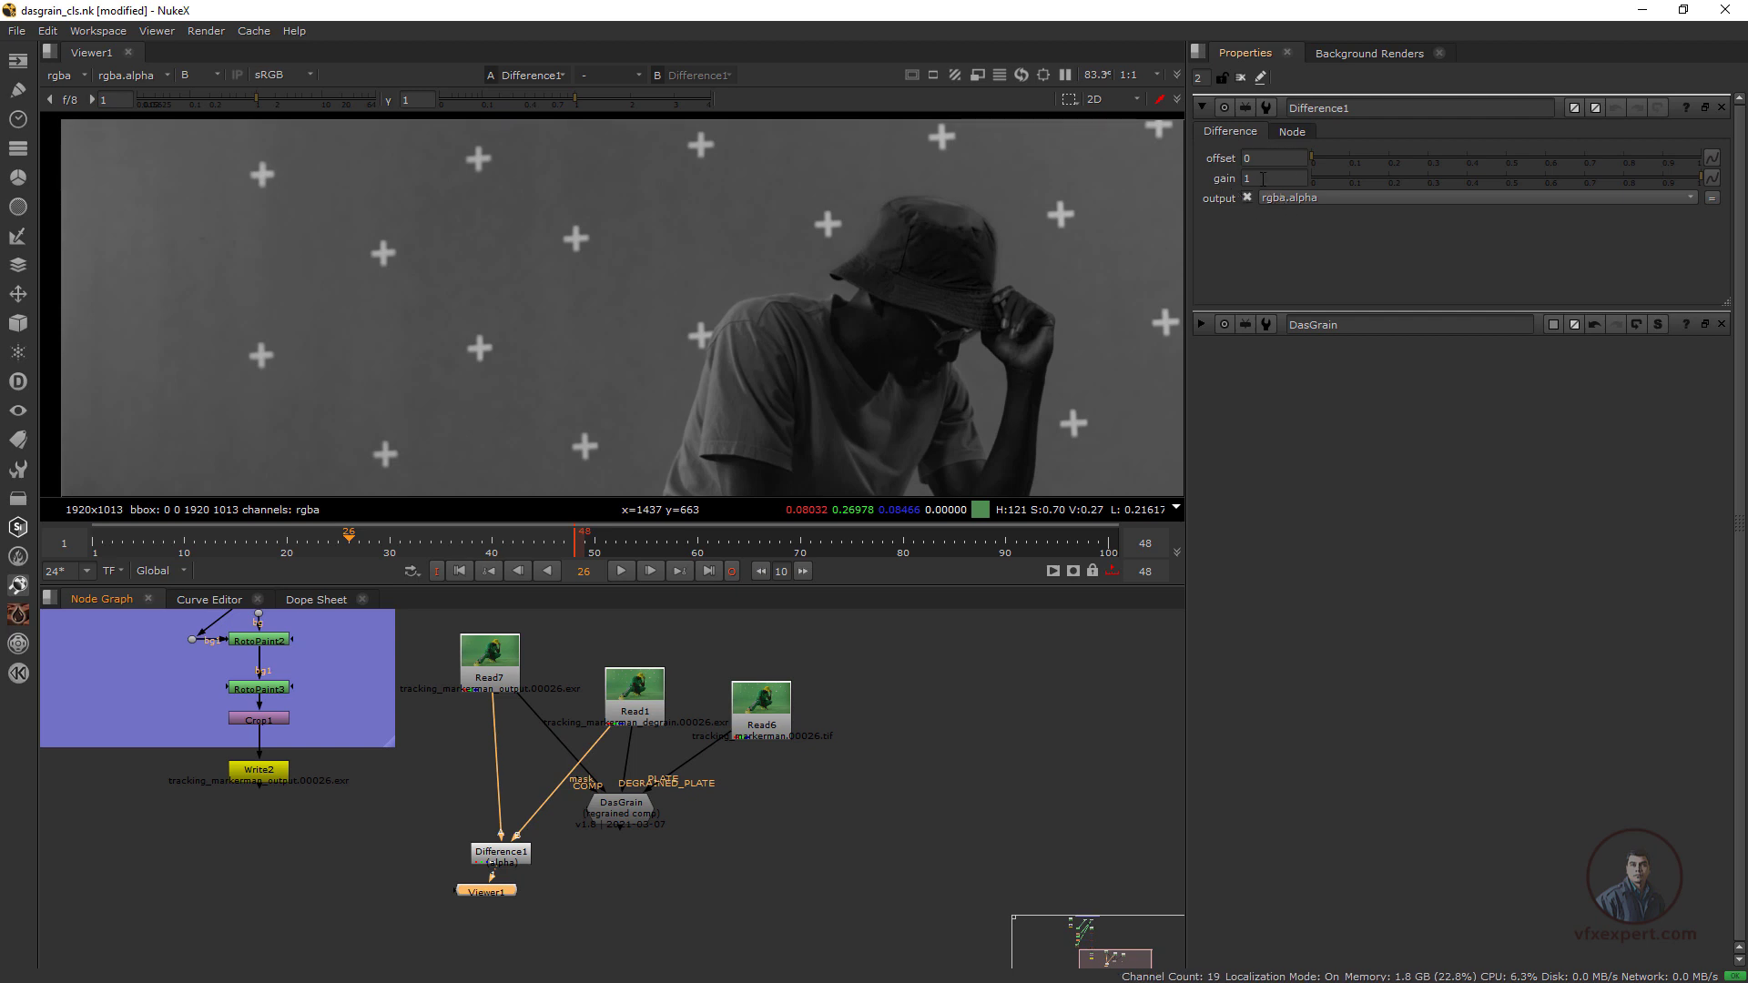
double_click(1263, 178)
scroll(706, 379, "down", 3)
key("a")
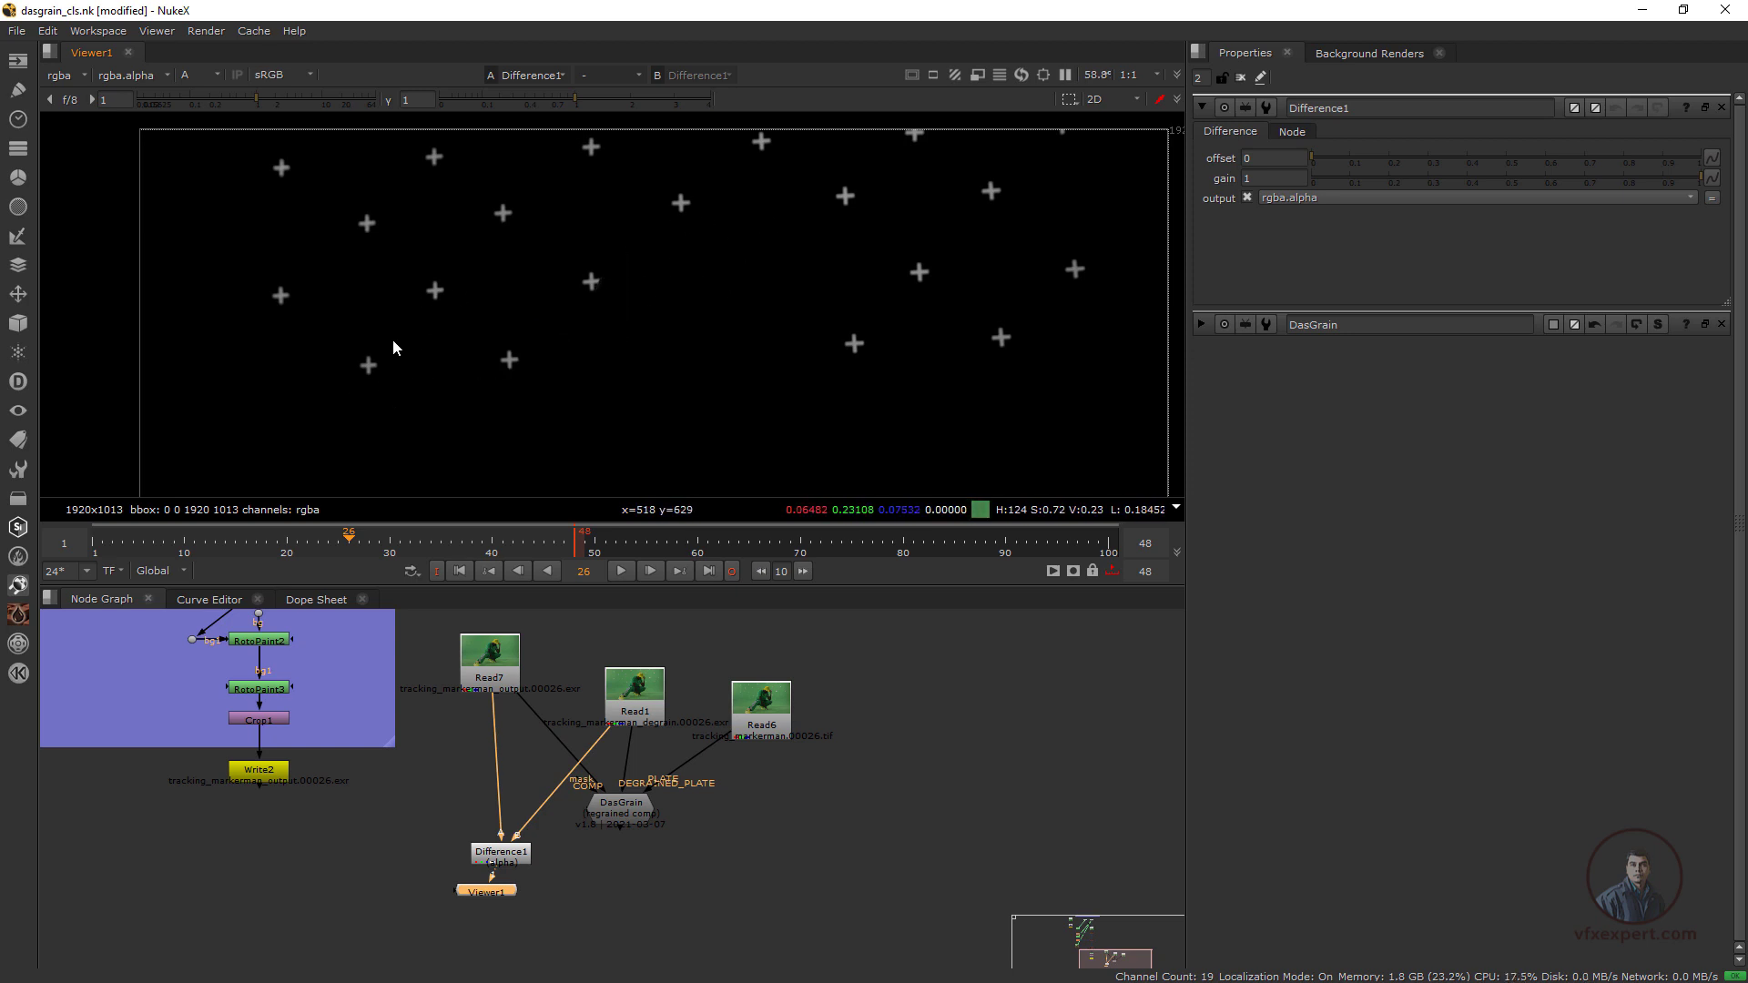
Set the Difference1 gain to 1111 and inspect the marker matte up close
left_click(1255, 177)
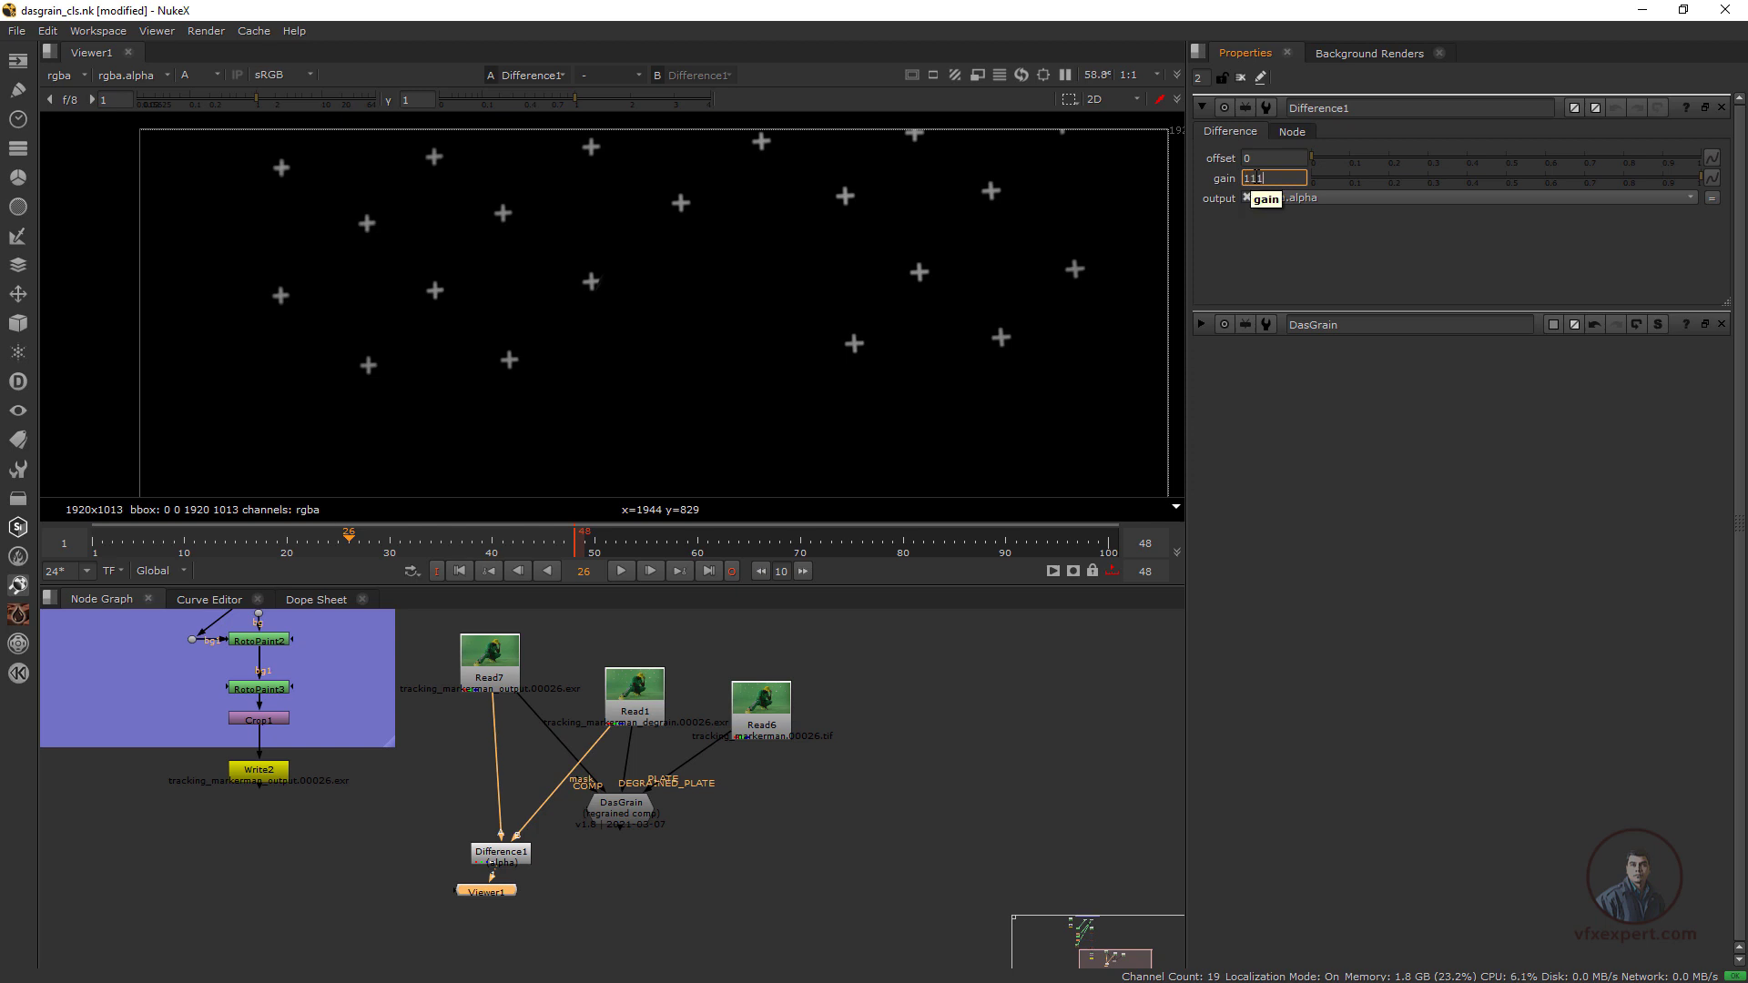
key("Return")
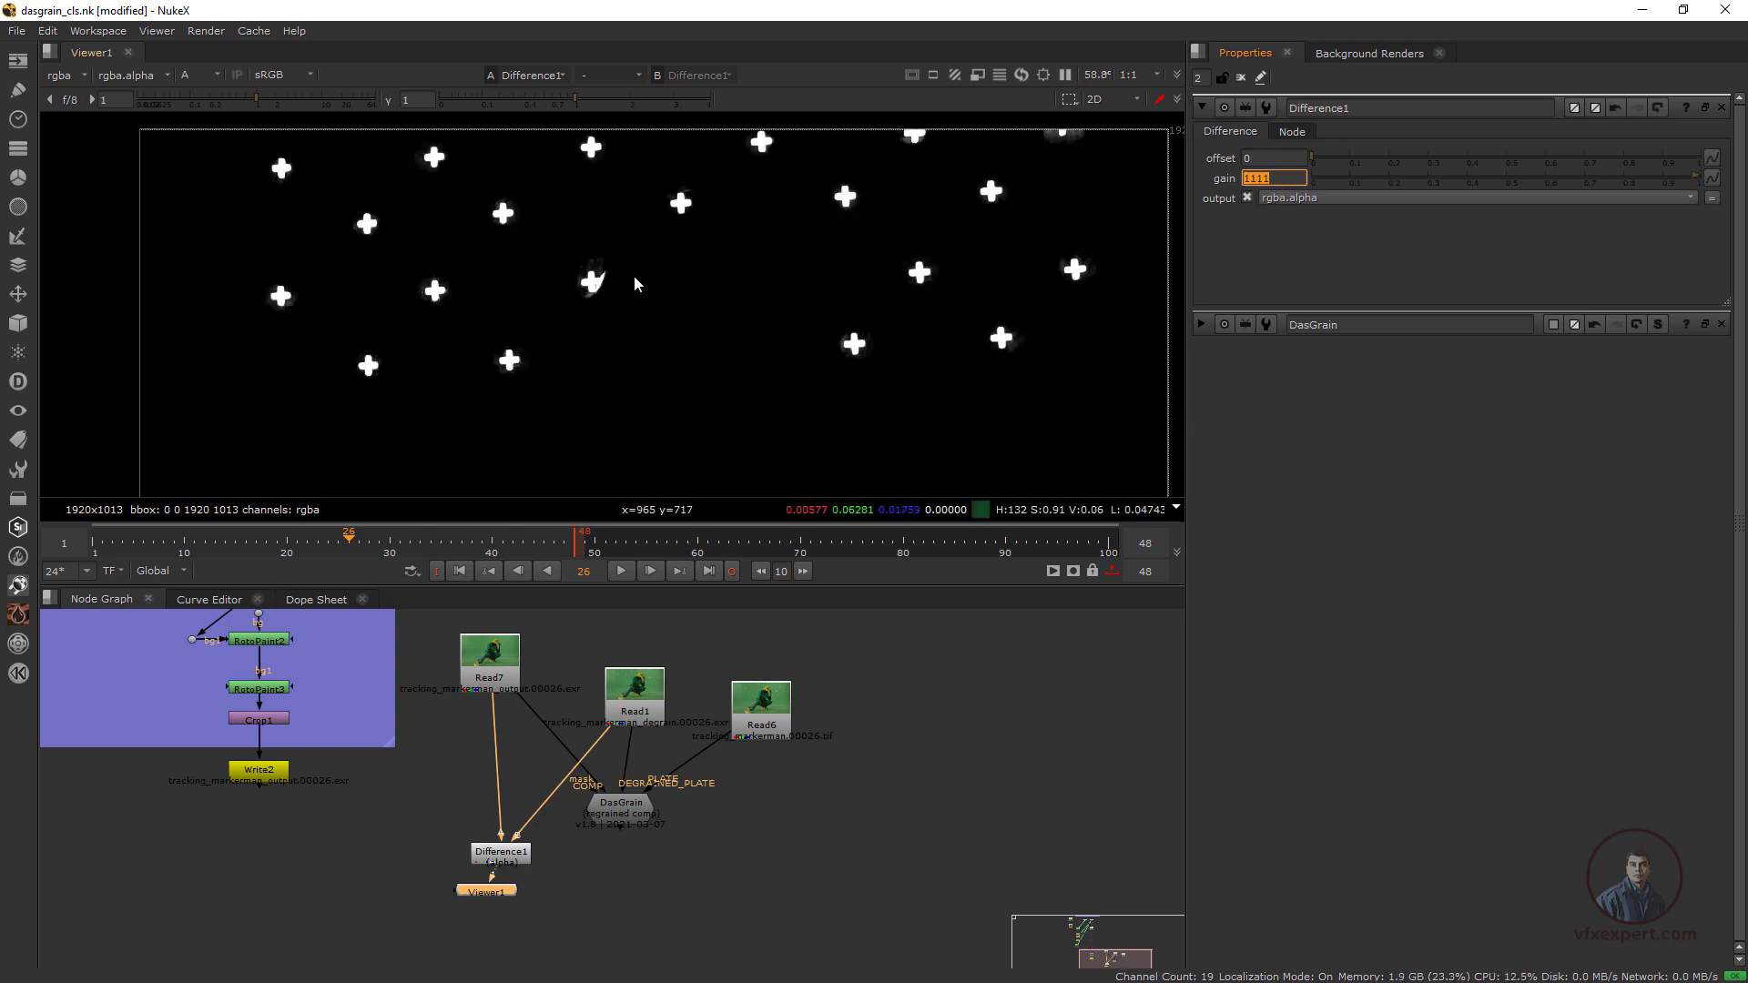
scroll(568, 260, "up", 2)
scroll(610, 282, "up", 2)
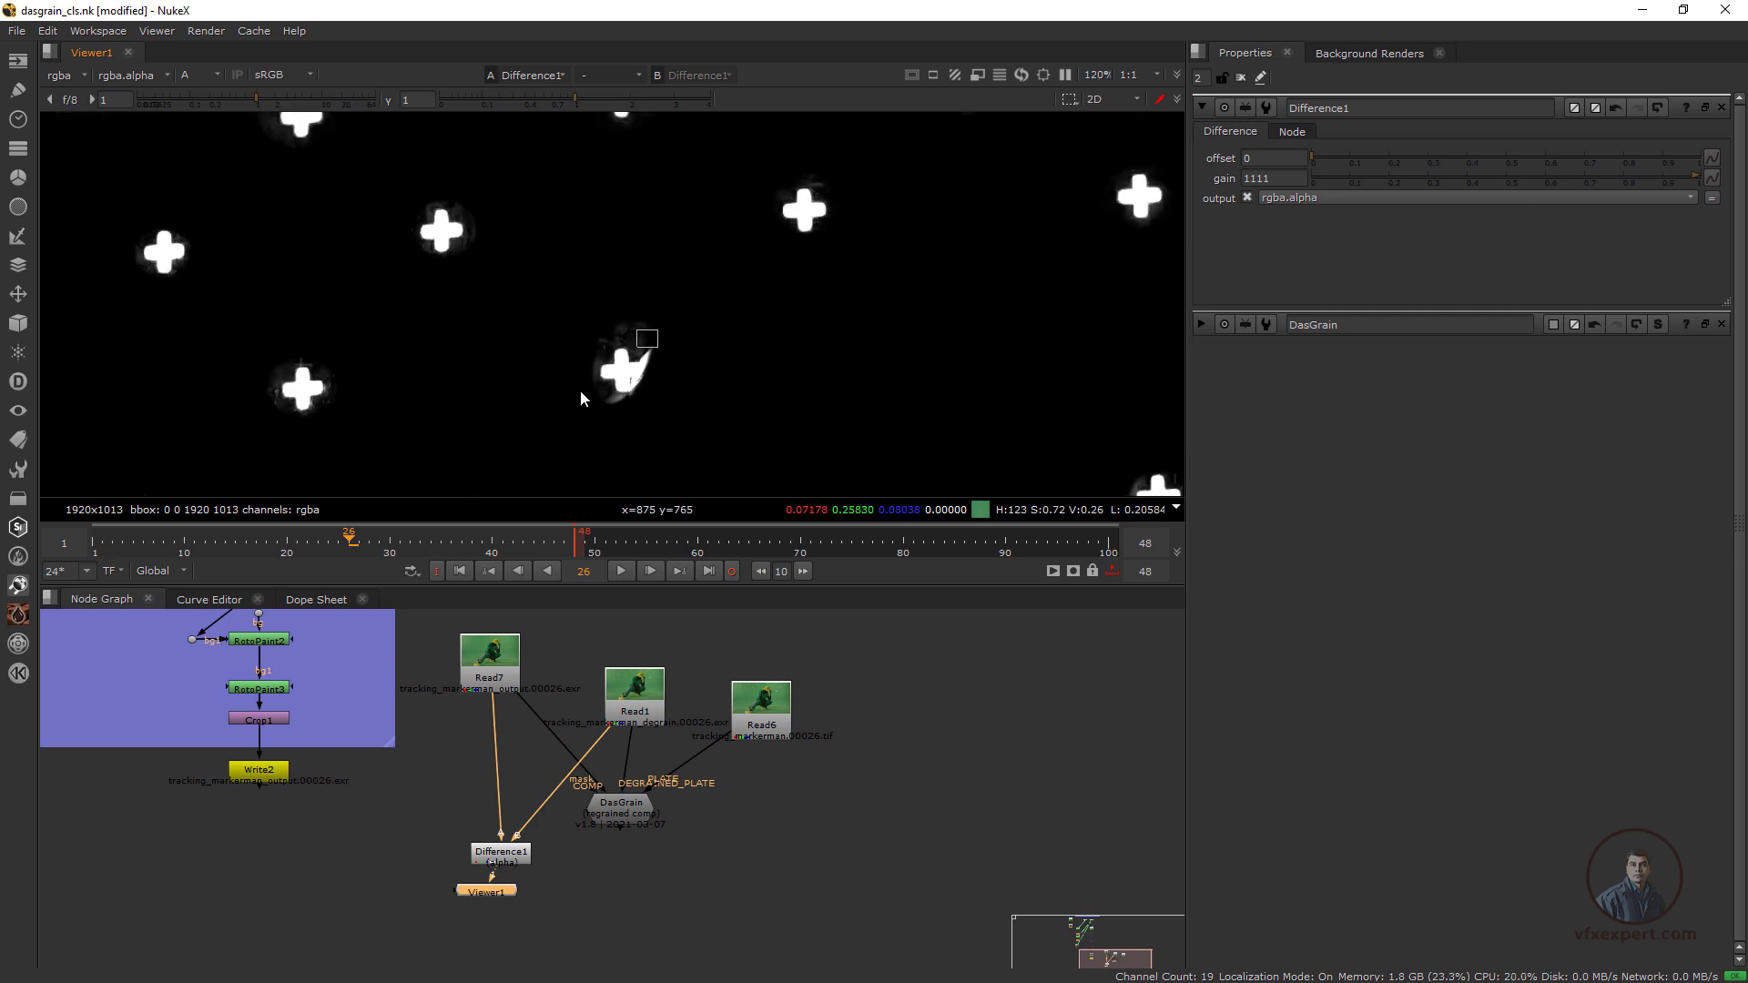
Set the Difference1 gain to 11111 and check the matte across the whole frame
left_click(1284, 179)
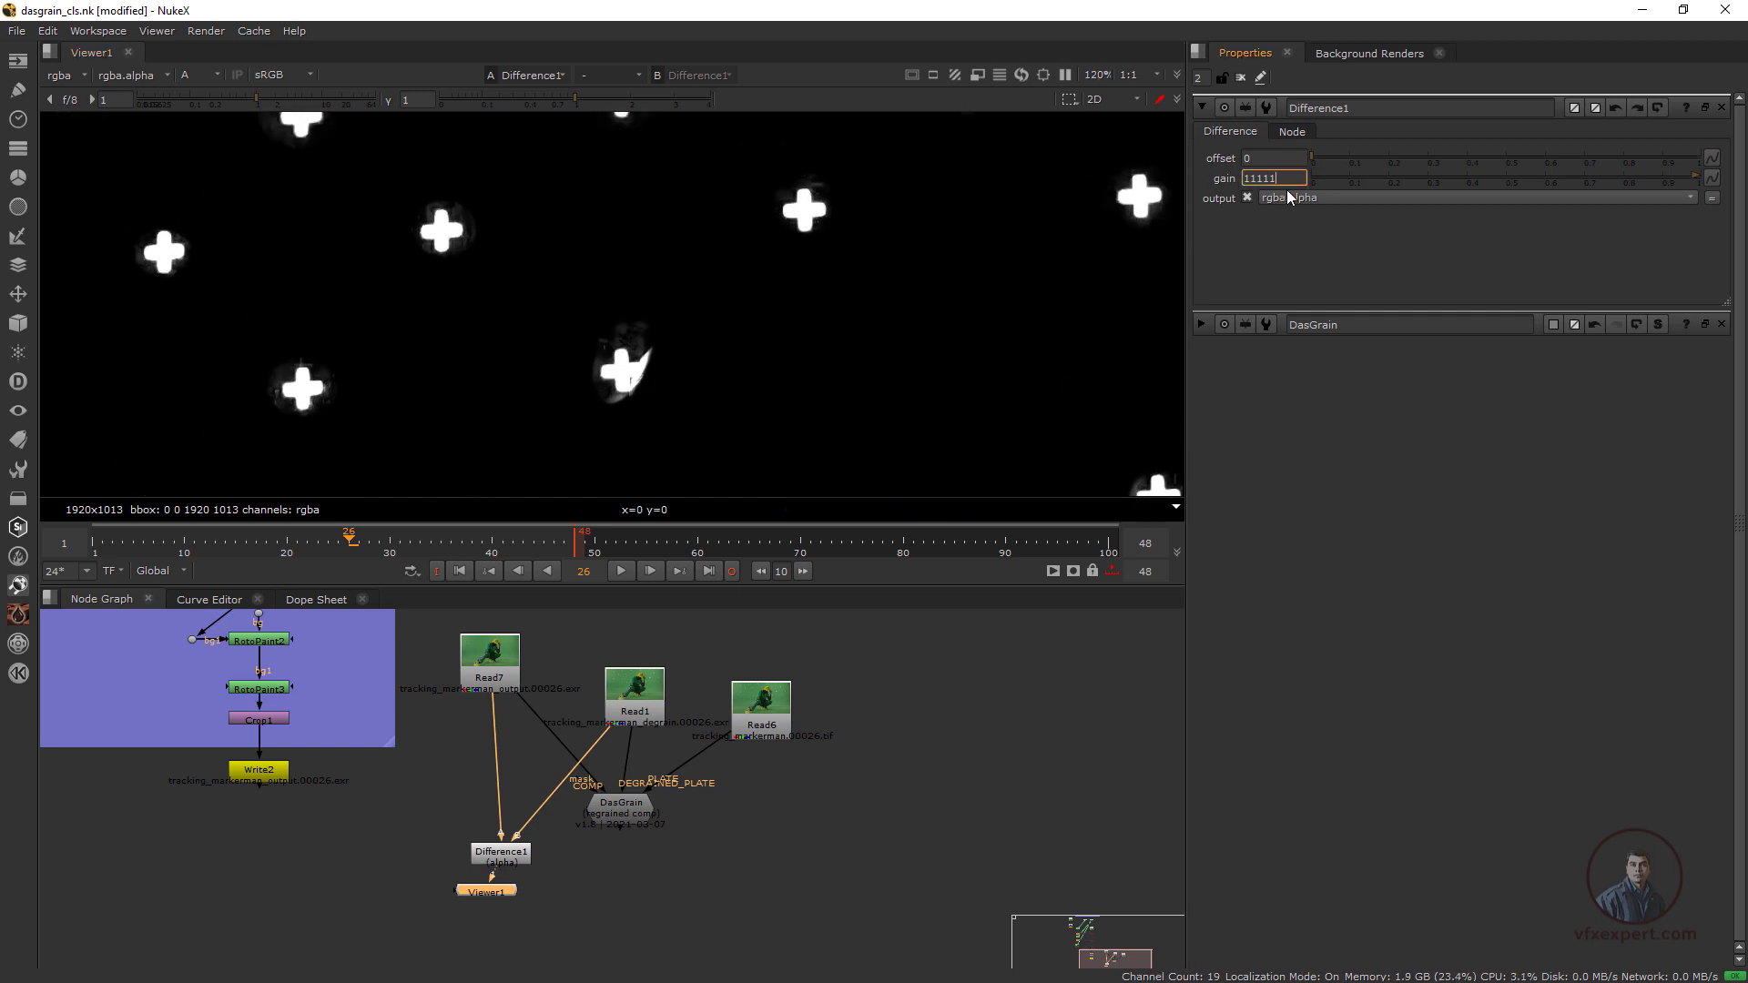
type("1")
key("Return")
scroll(692, 326, "down", 2)
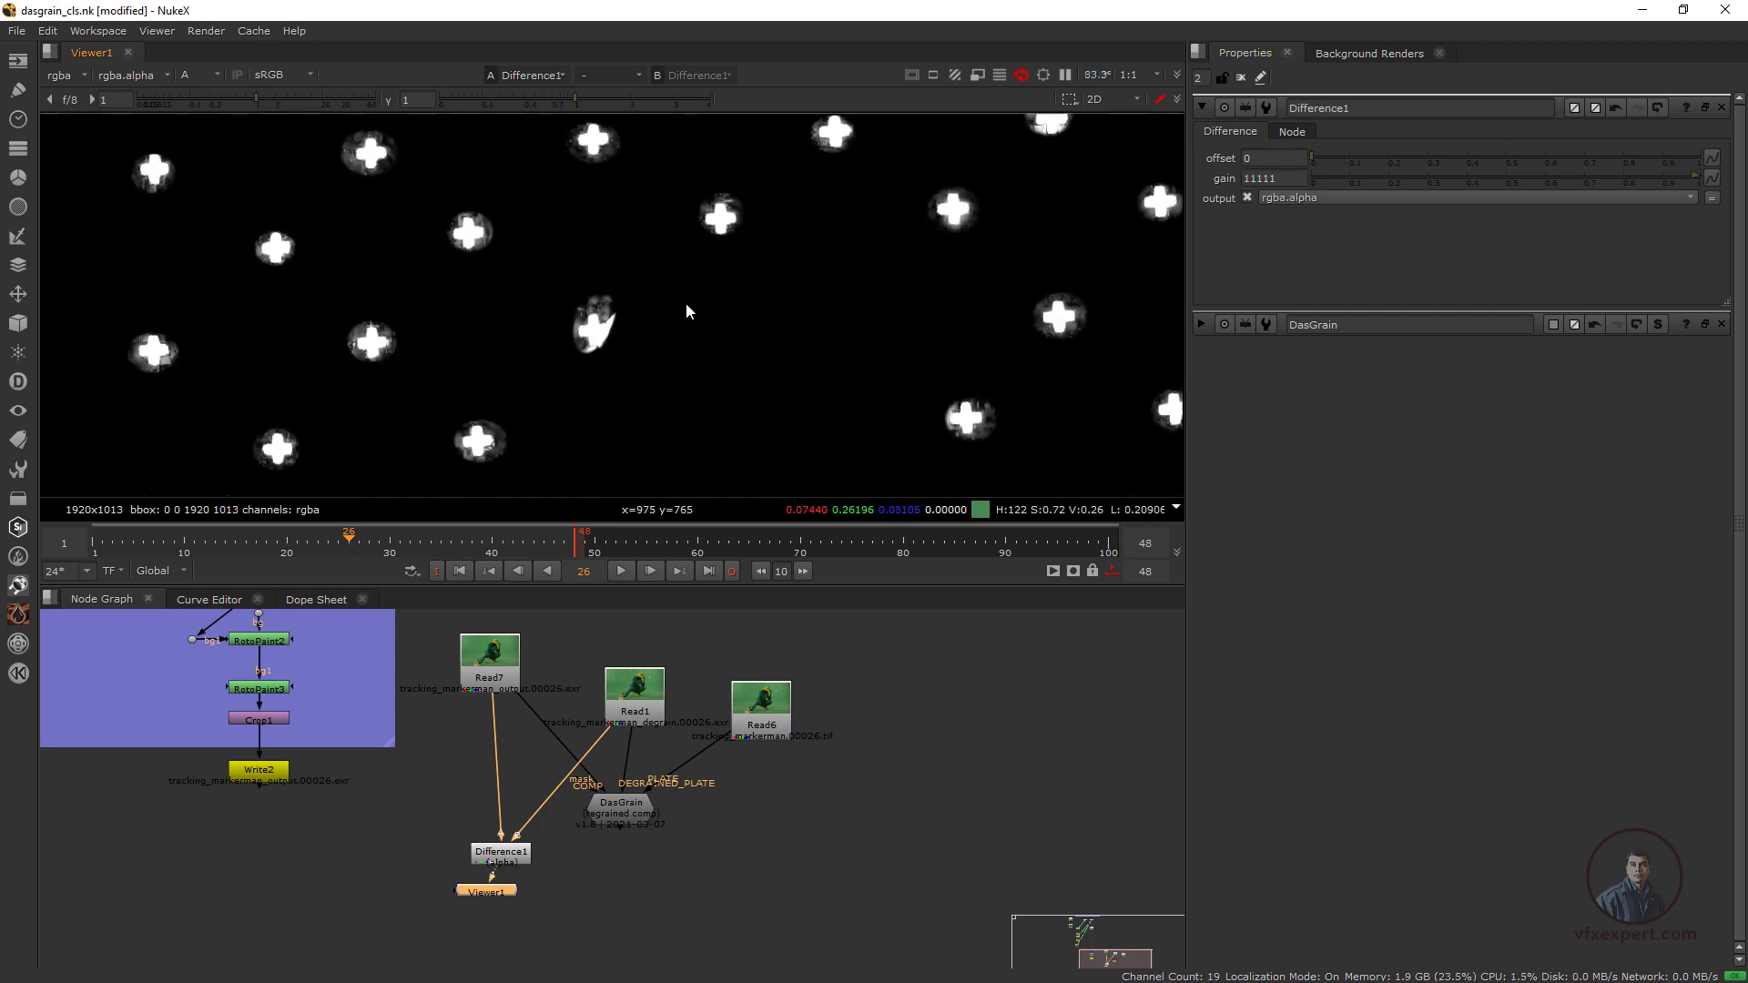
scroll(677, 362, "down", 2)
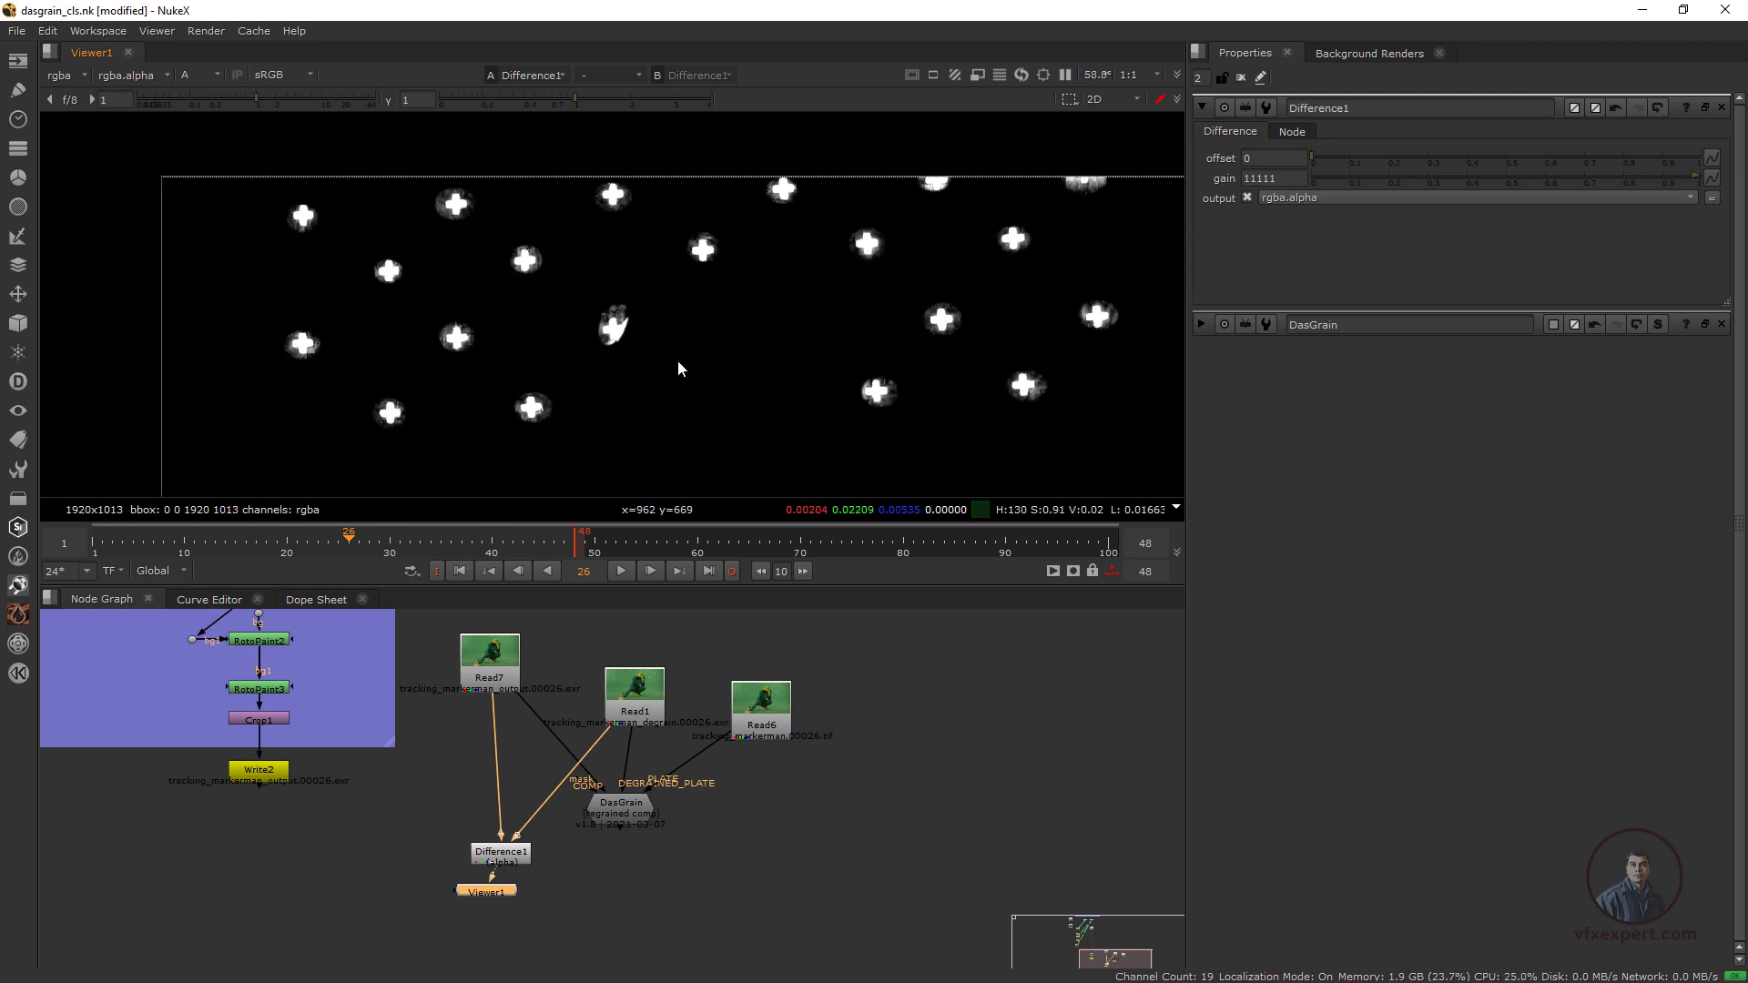
scroll(693, 373, "down", 2)
Insert a Blur node between Difference1 and Viewer1 and limit its channels to alpha
key("Tab")
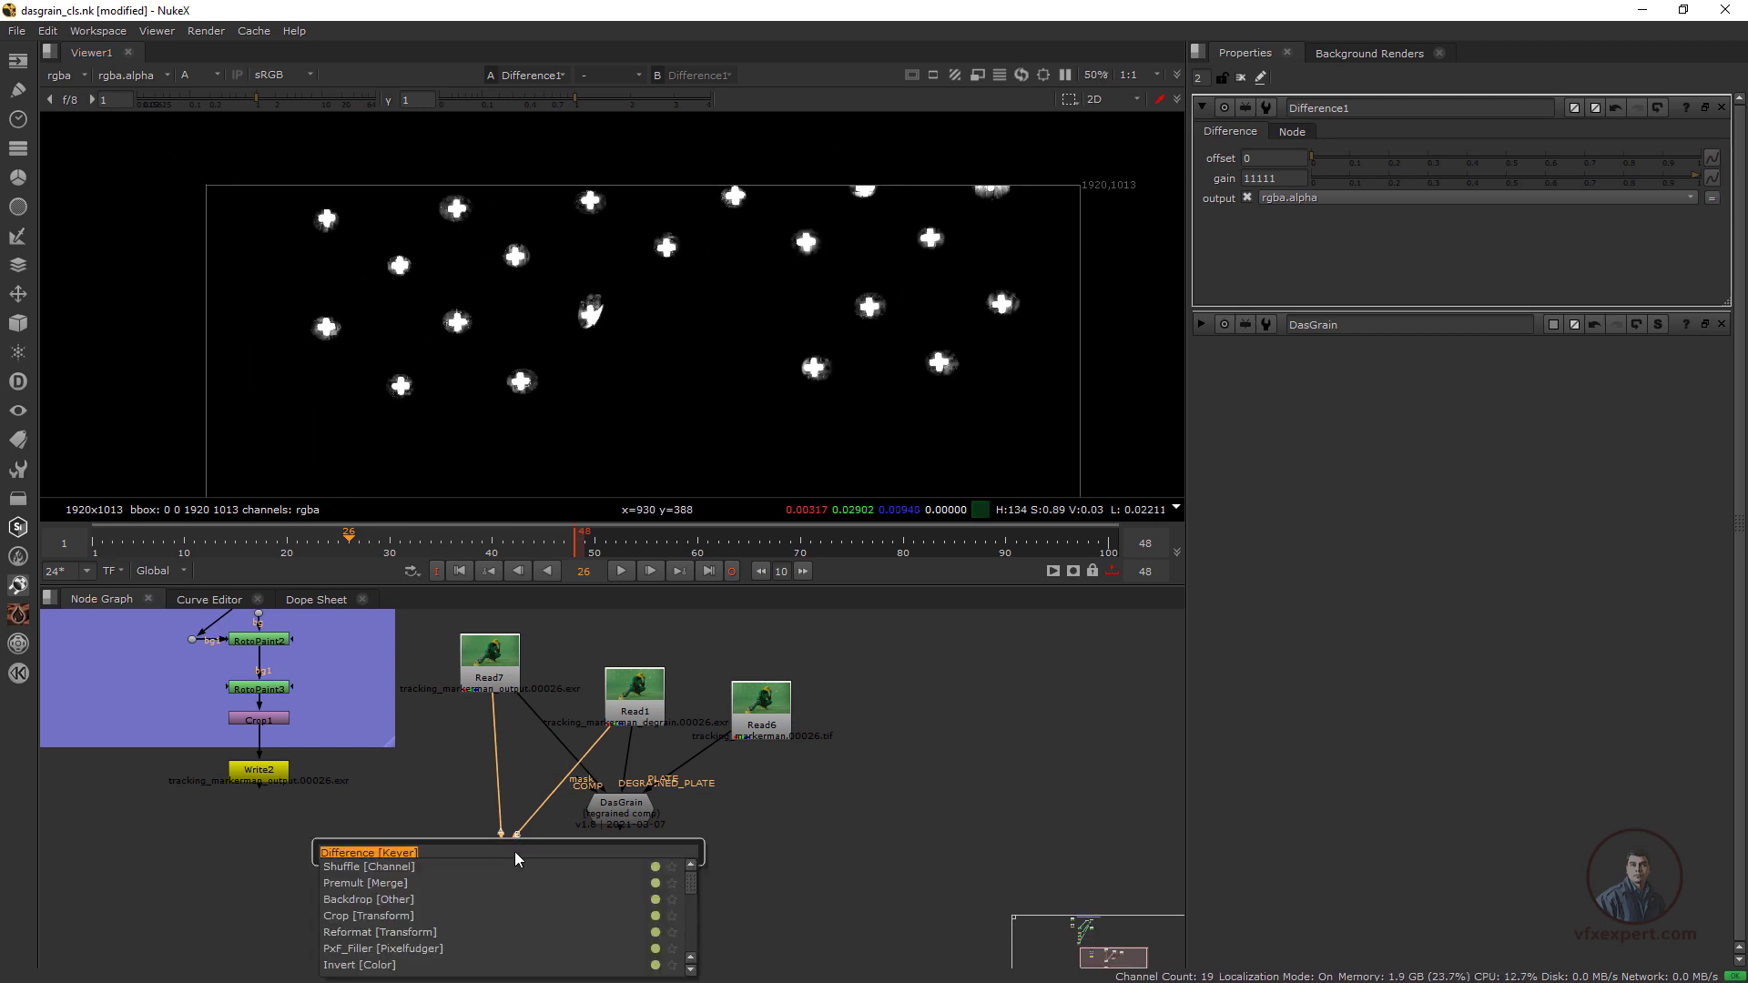
type("blu")
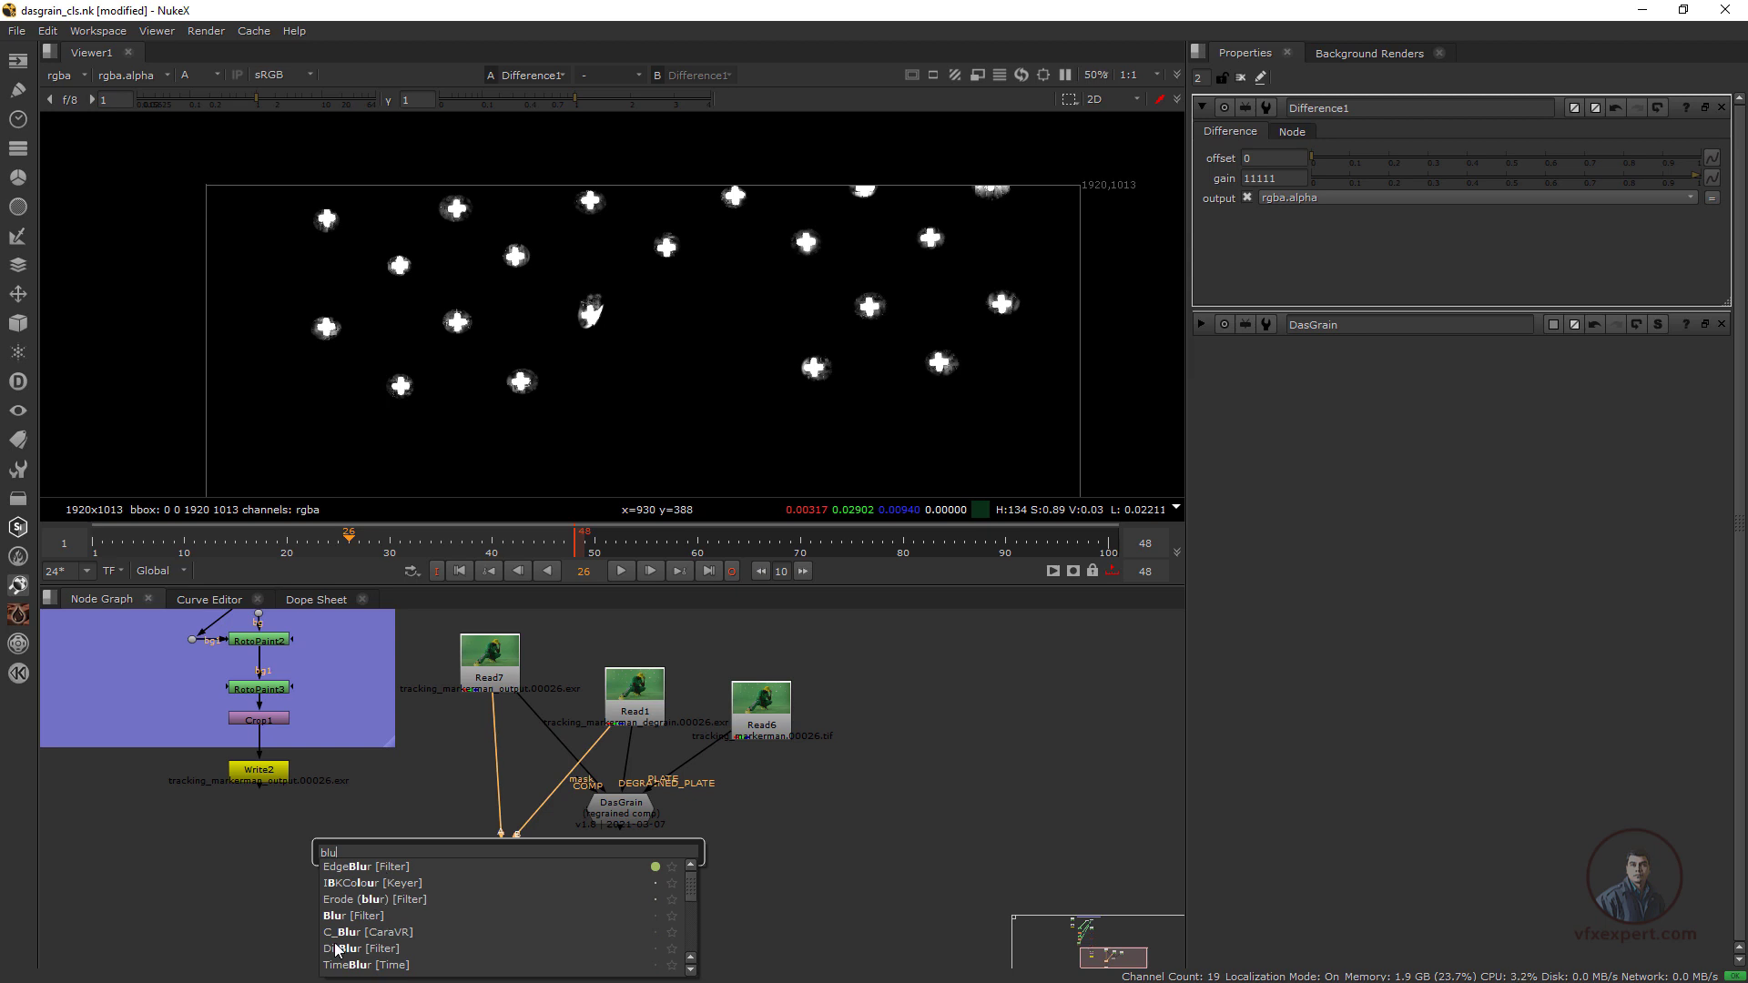
left_click(347, 915)
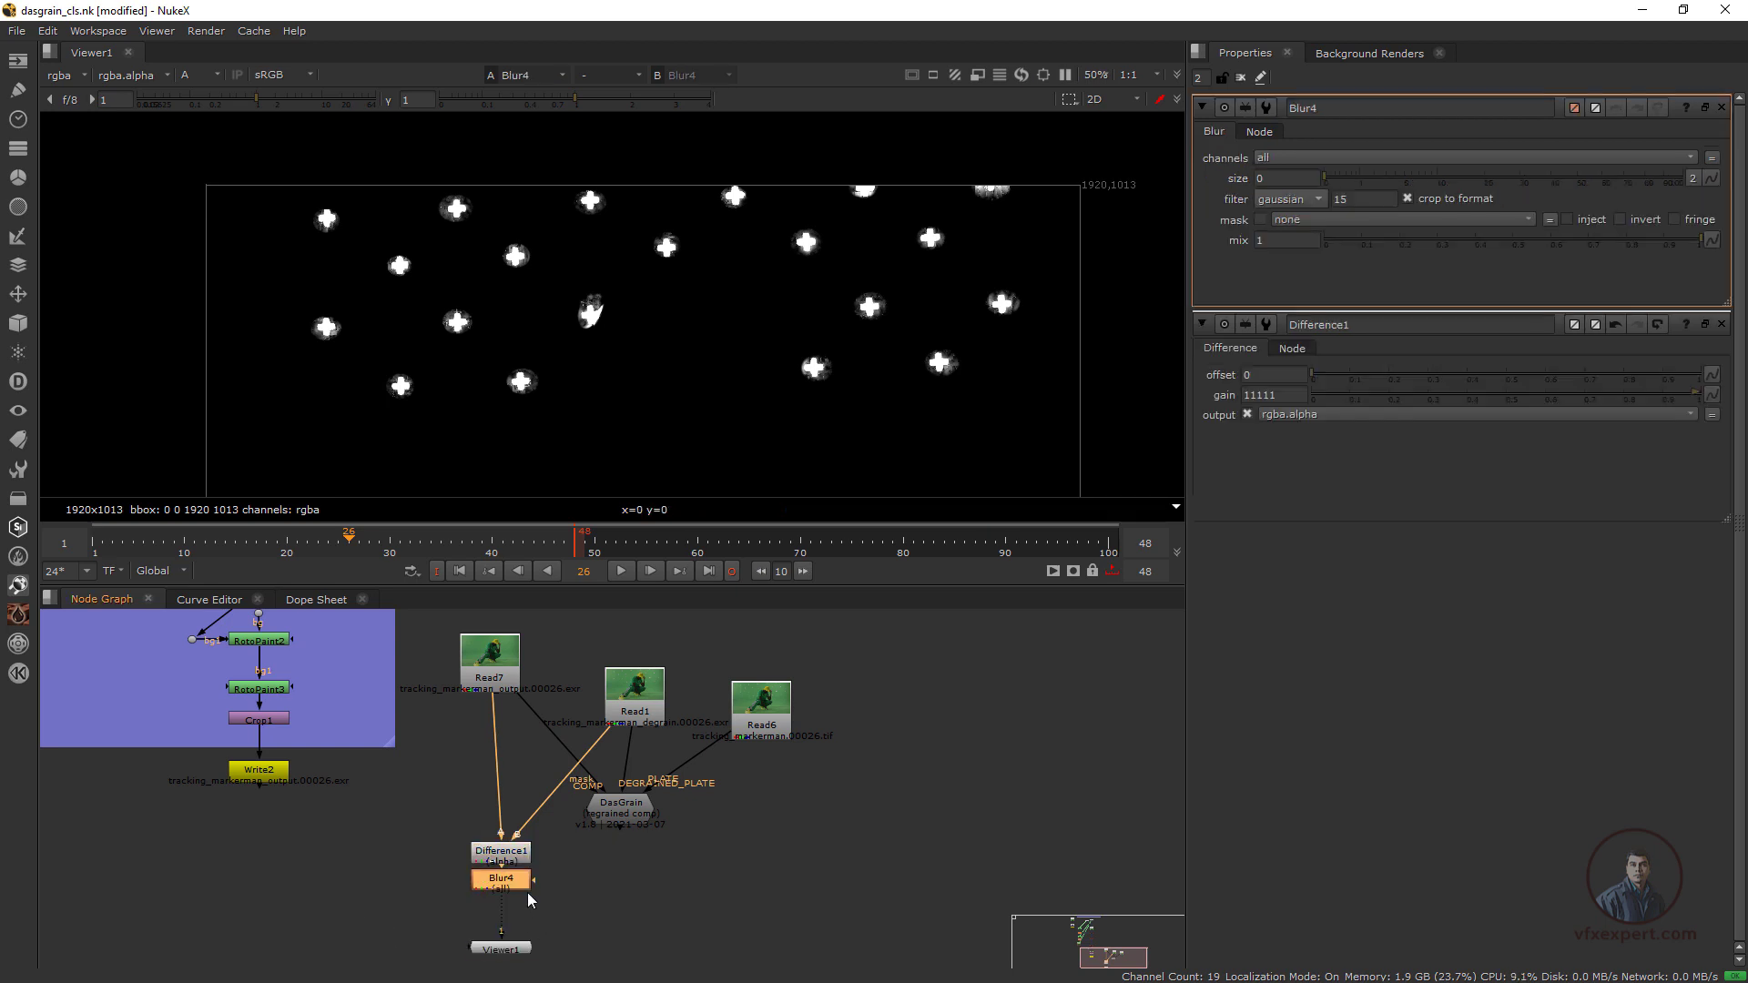
left_click(1300, 158)
left_click(1371, 251)
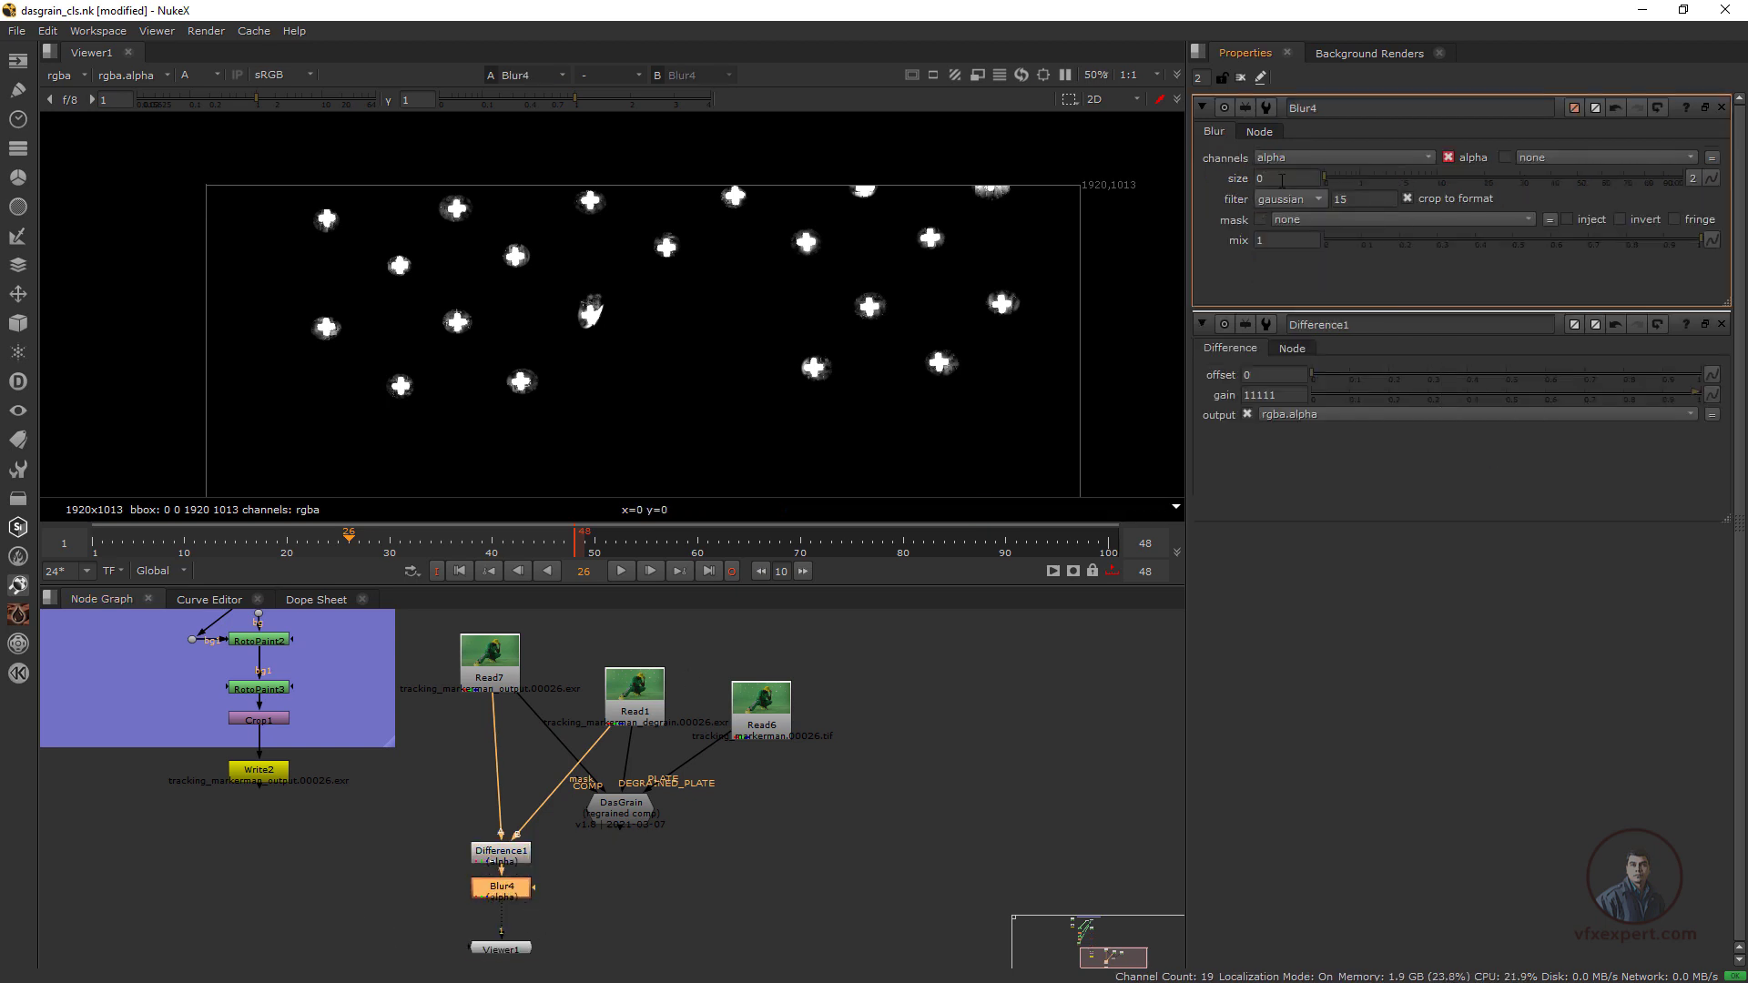
Set the Blur4 size to 3 and check the softened marker matte up close
left_click(1282, 178)
type("3")
key("Return")
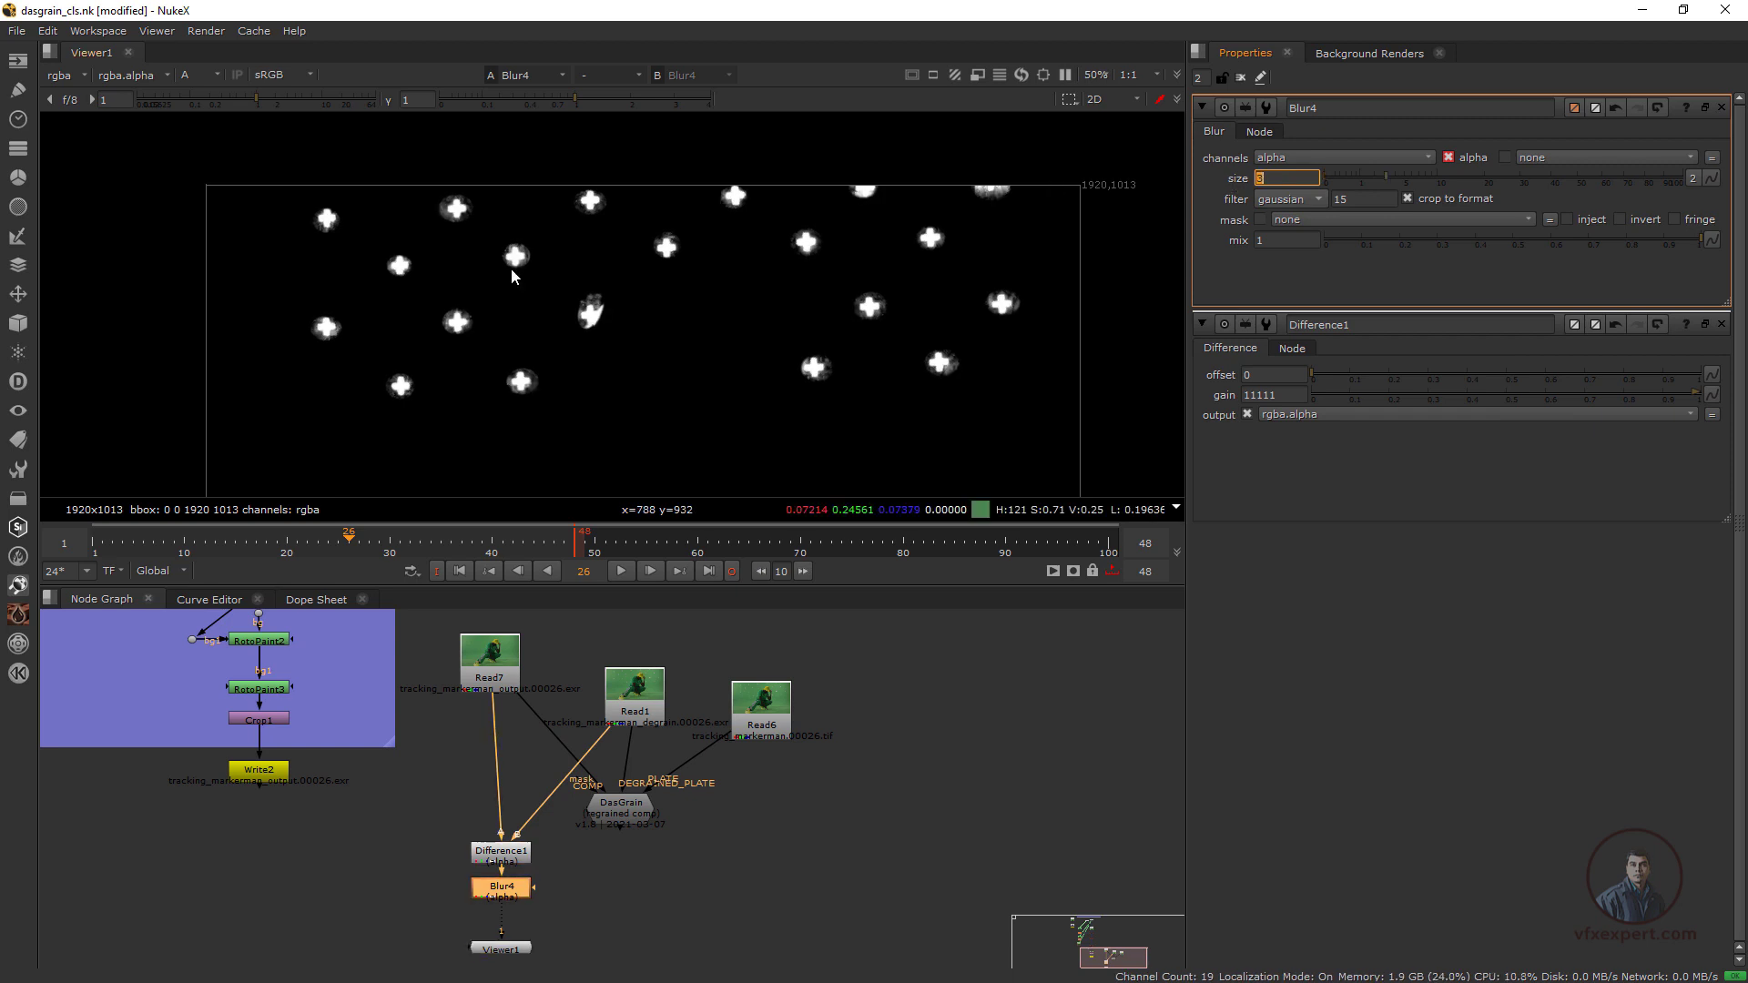
scroll(574, 310, "up", 3)
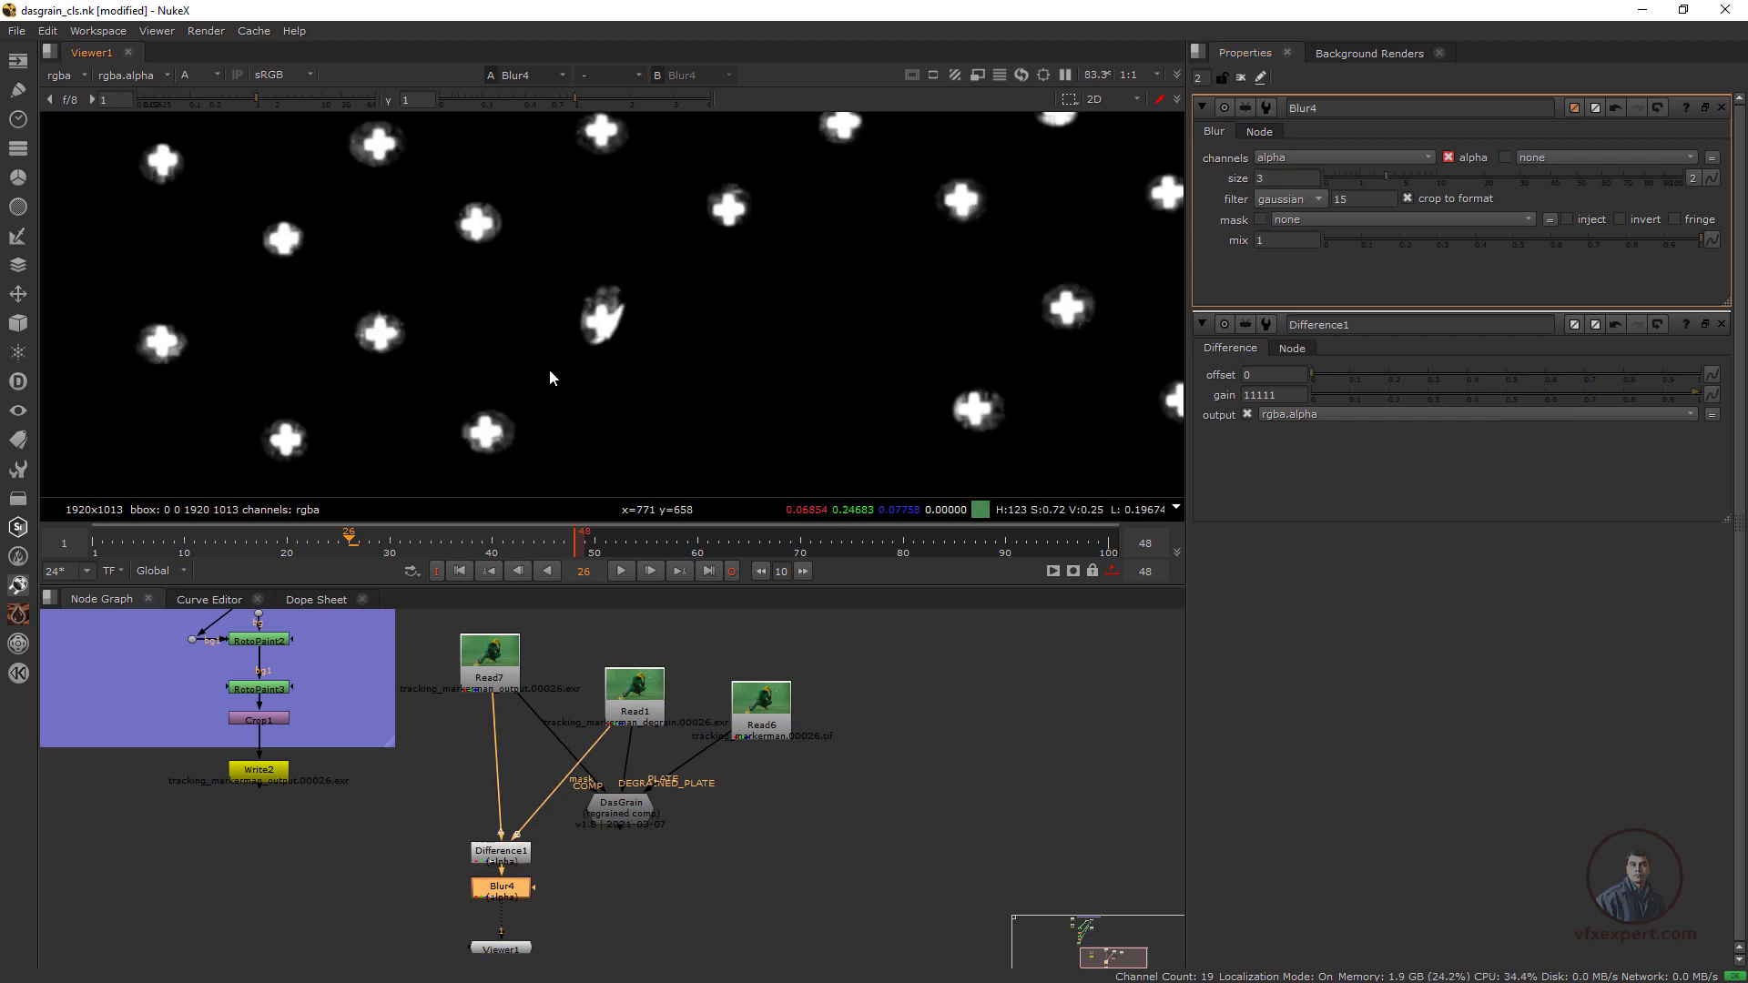
scroll(492, 222, "up", 2)
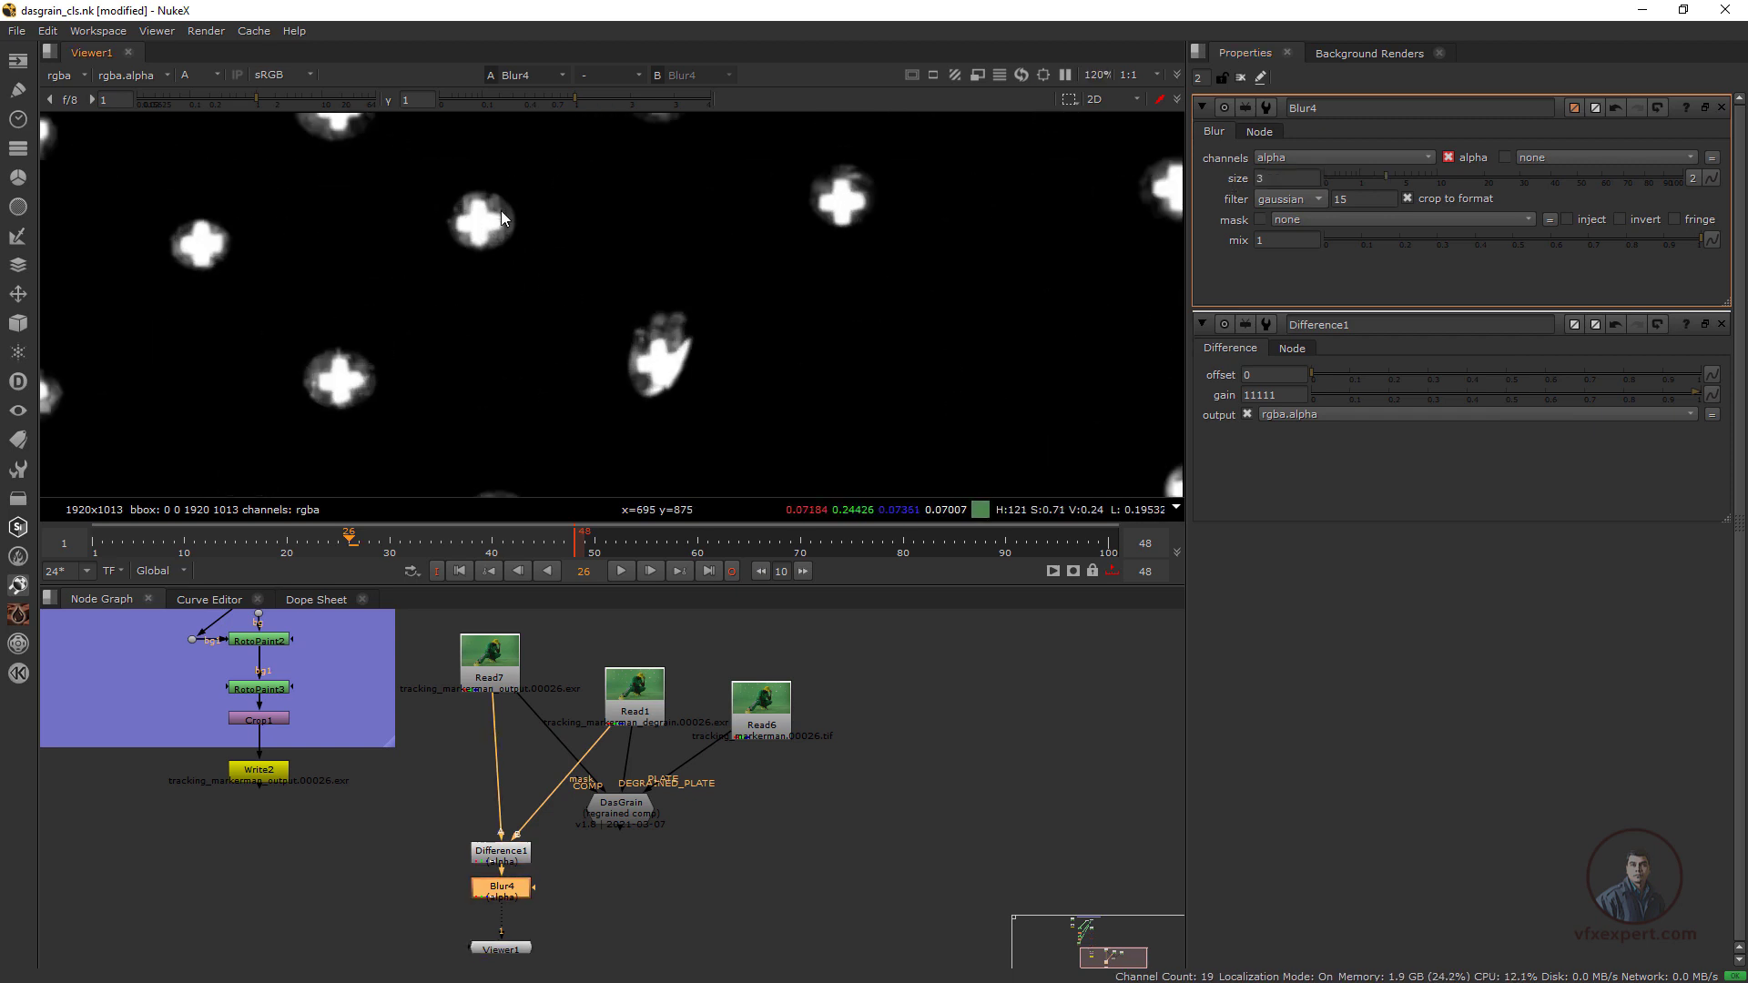
Add a Grade node after Blur4 and limit its channels to alpha
middle_click_drag(637, 827, 648, 792)
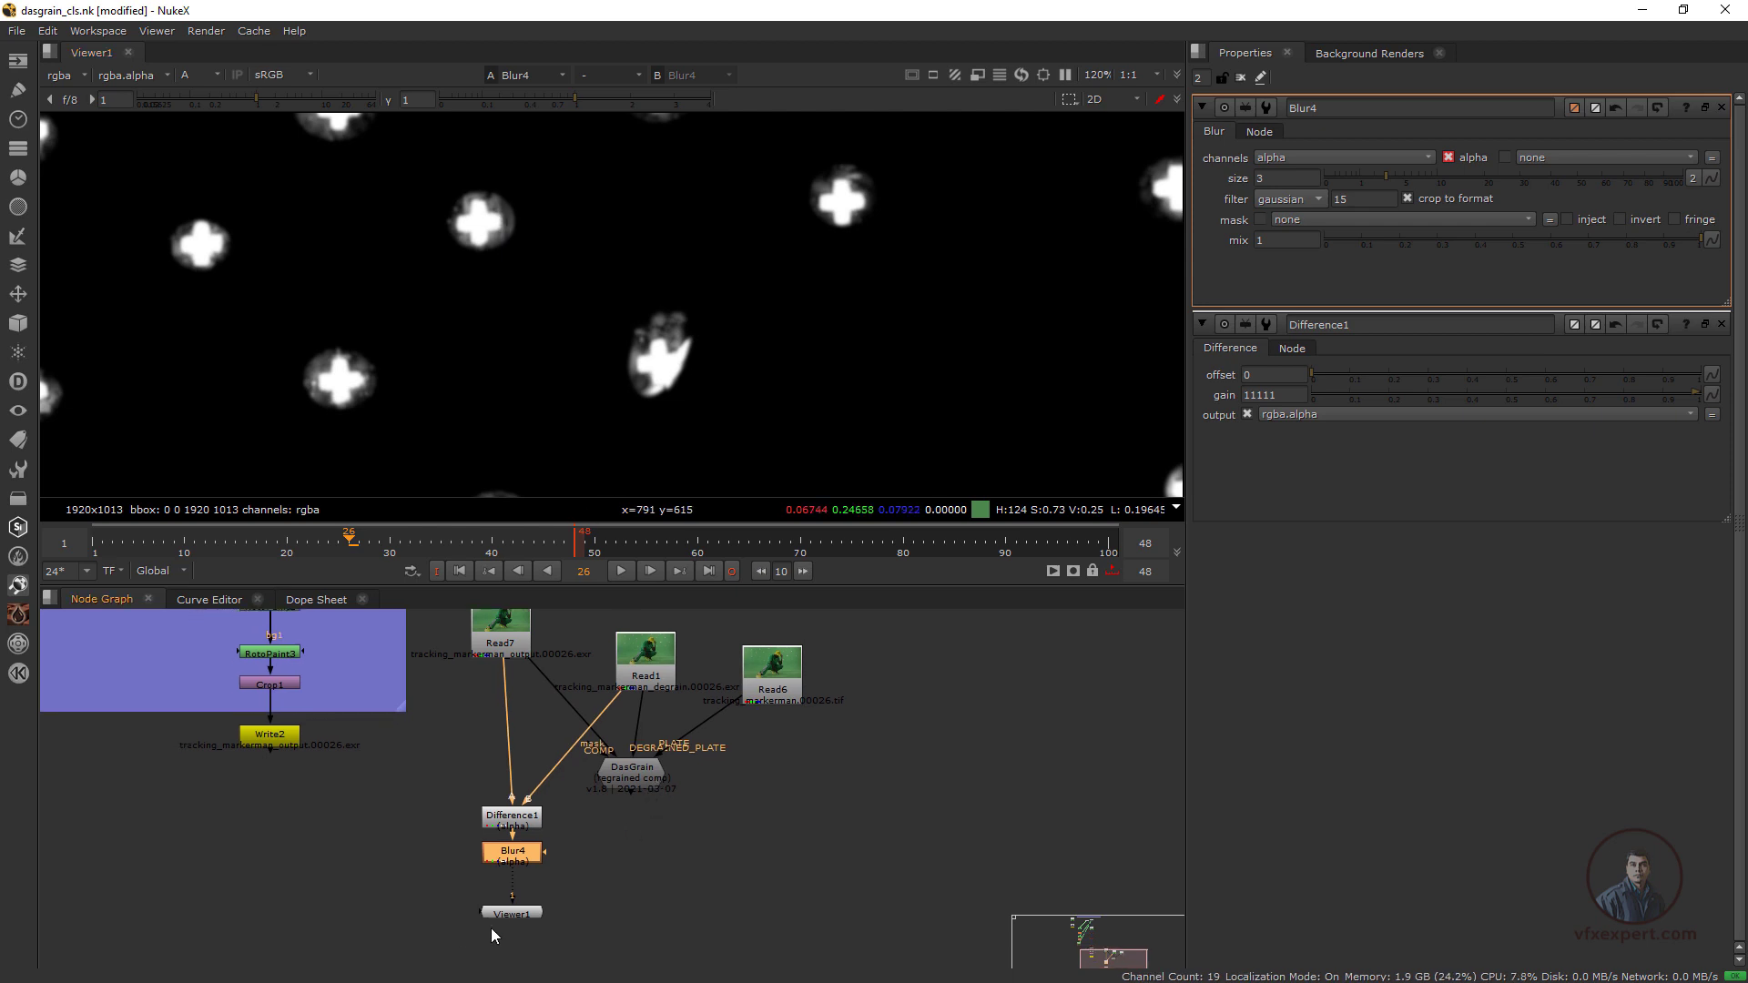
left_click_drag(521, 916, 521, 923)
left_click(523, 858)
key("g")
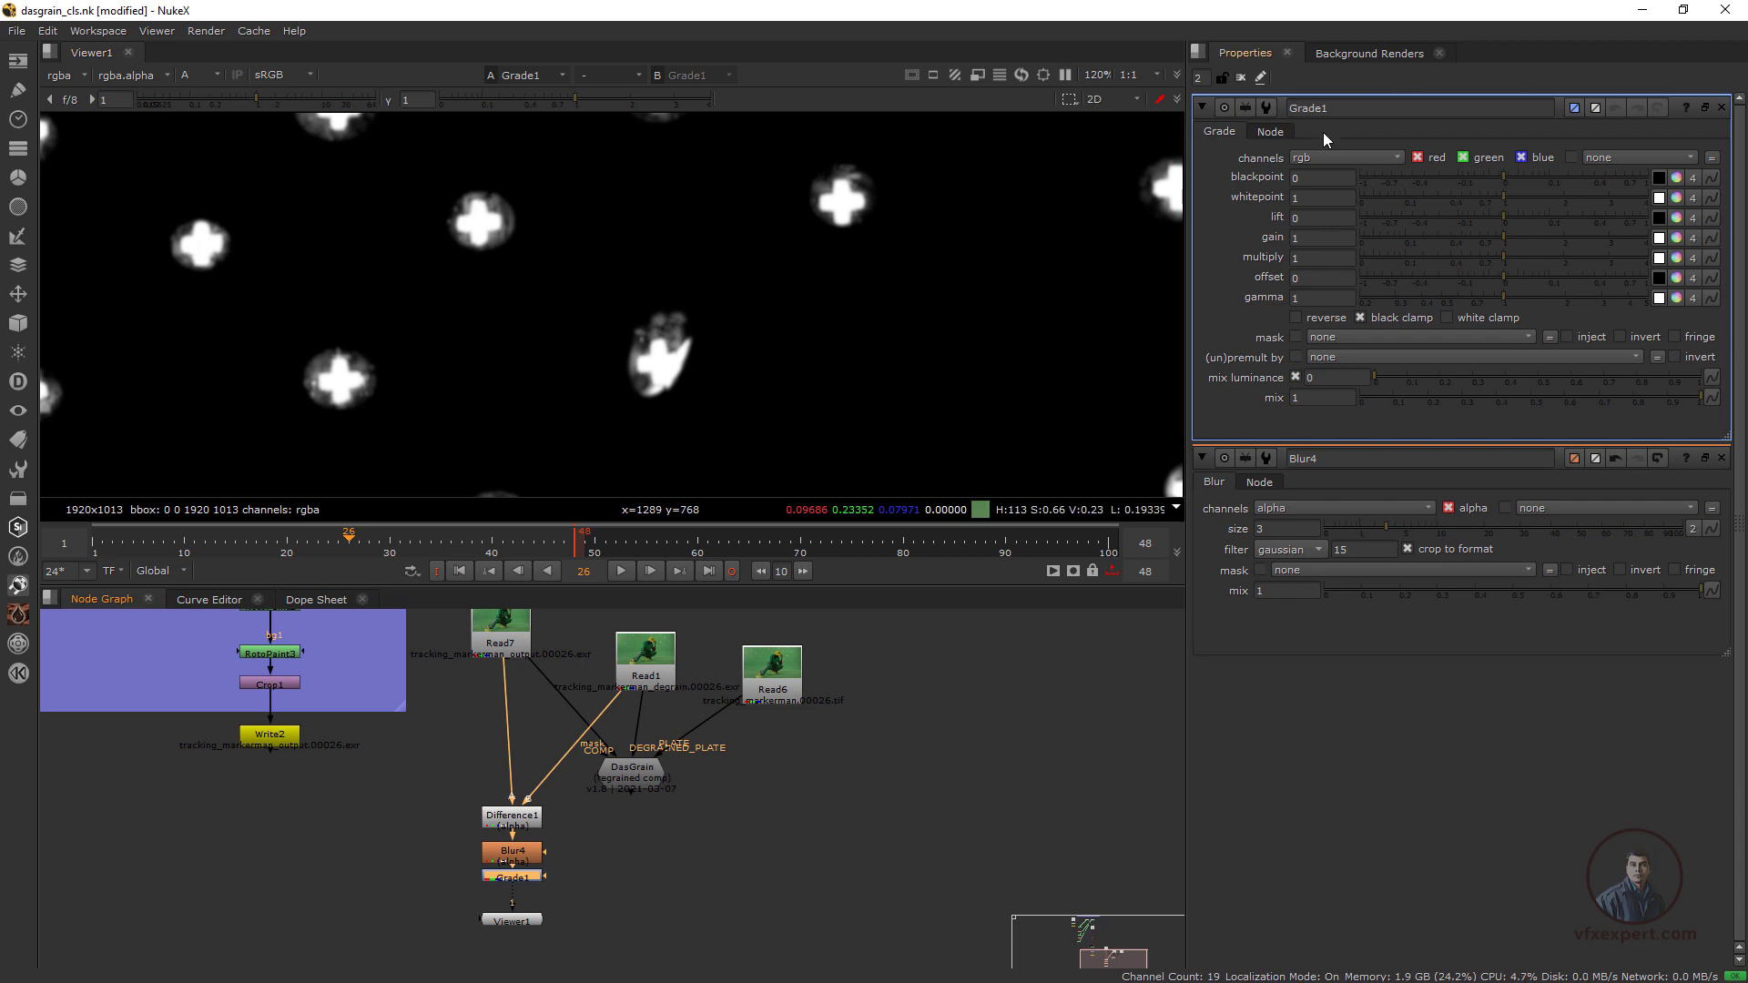
left_click(1329, 156)
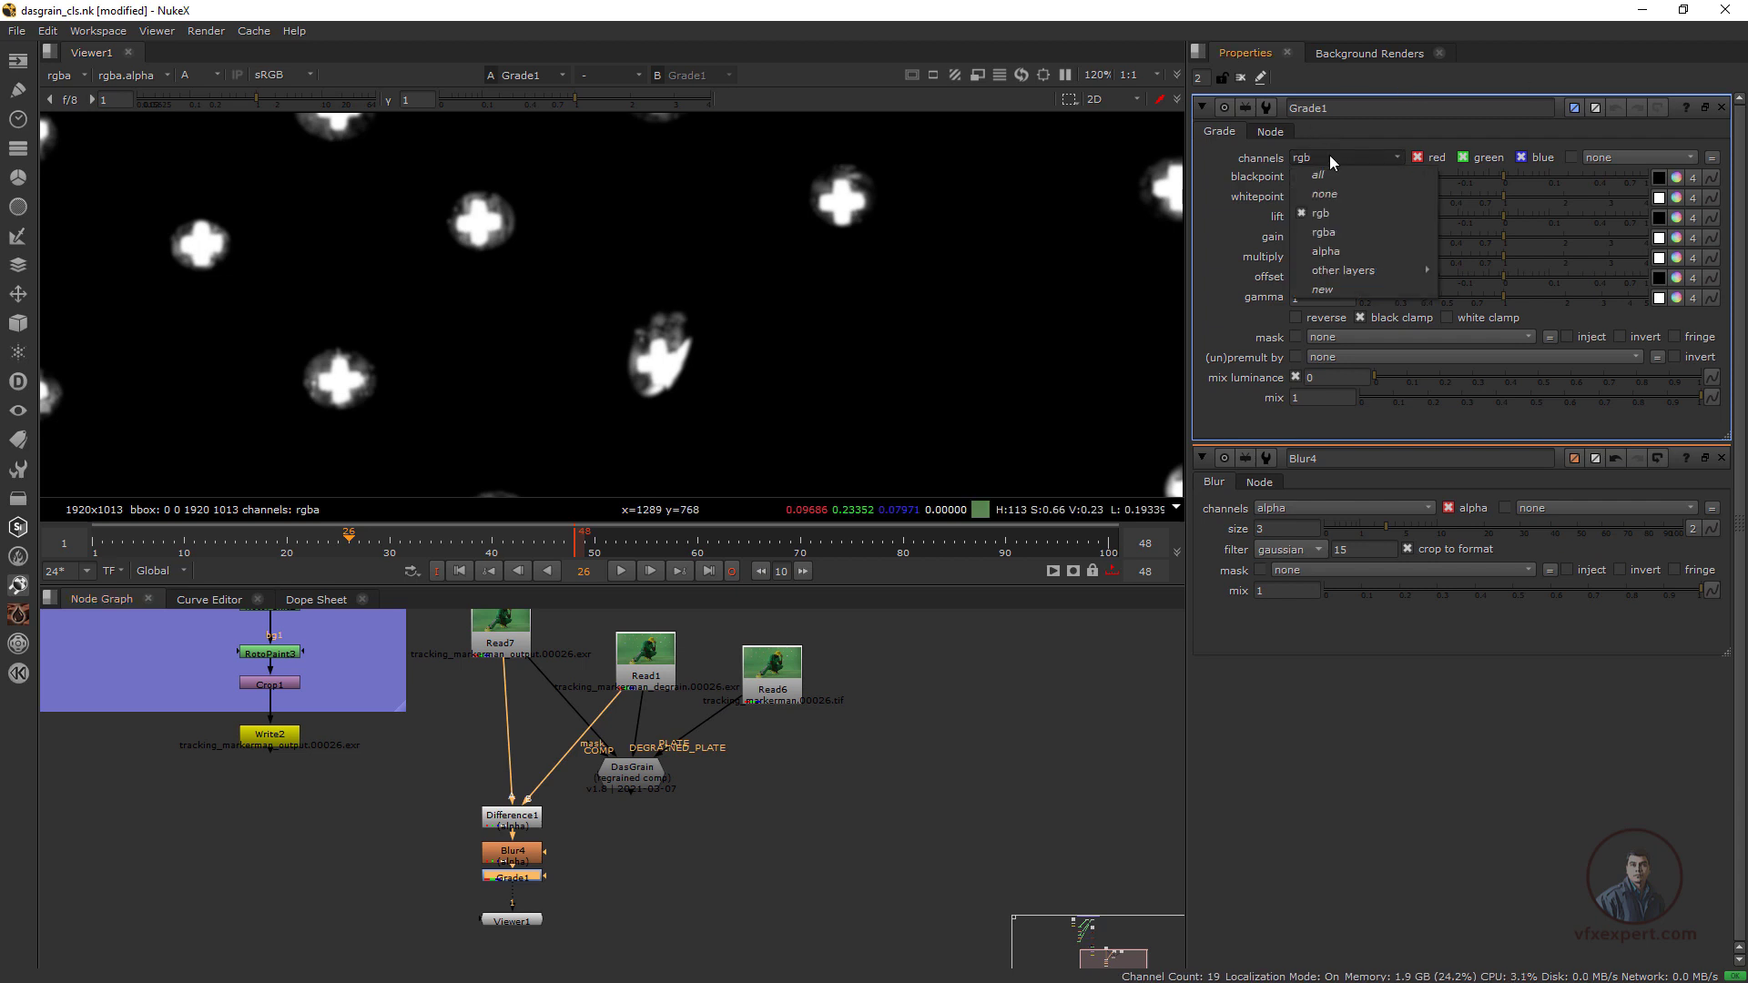
left_click(1324, 251)
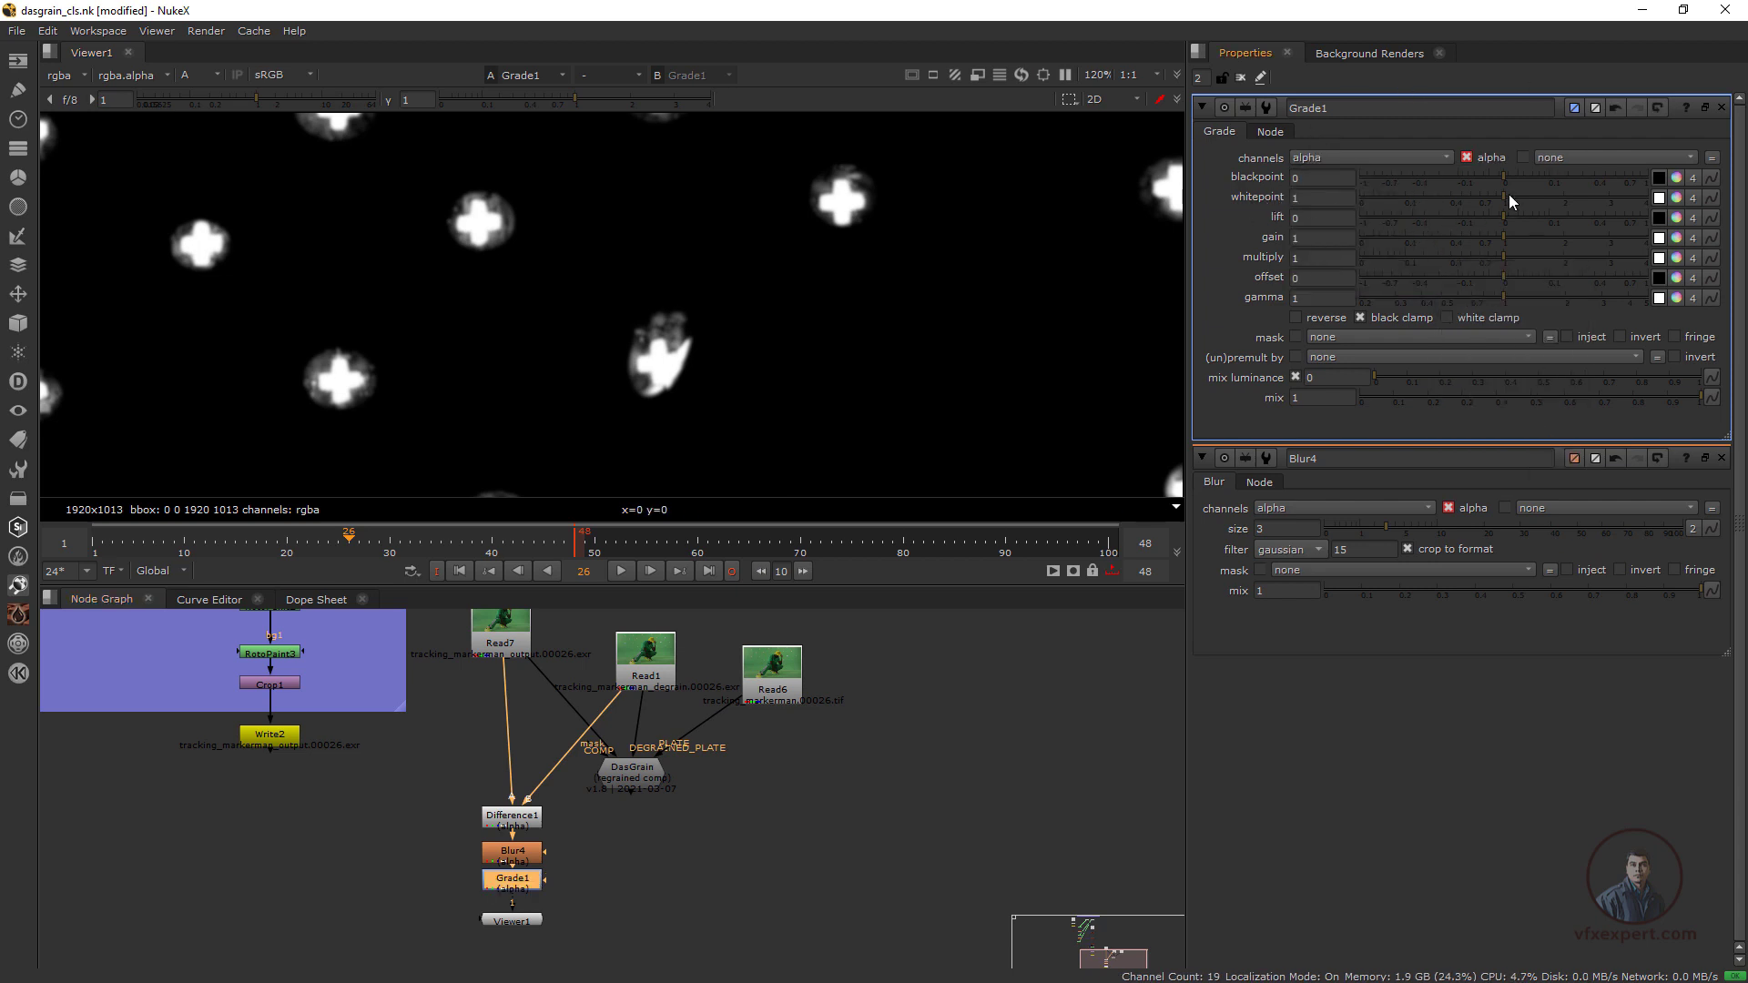
Lower the Grade1 whitepoint to 0.11 and enable white clamp to solidify the marker matte
left_click_drag(1505, 197, 1409, 194)
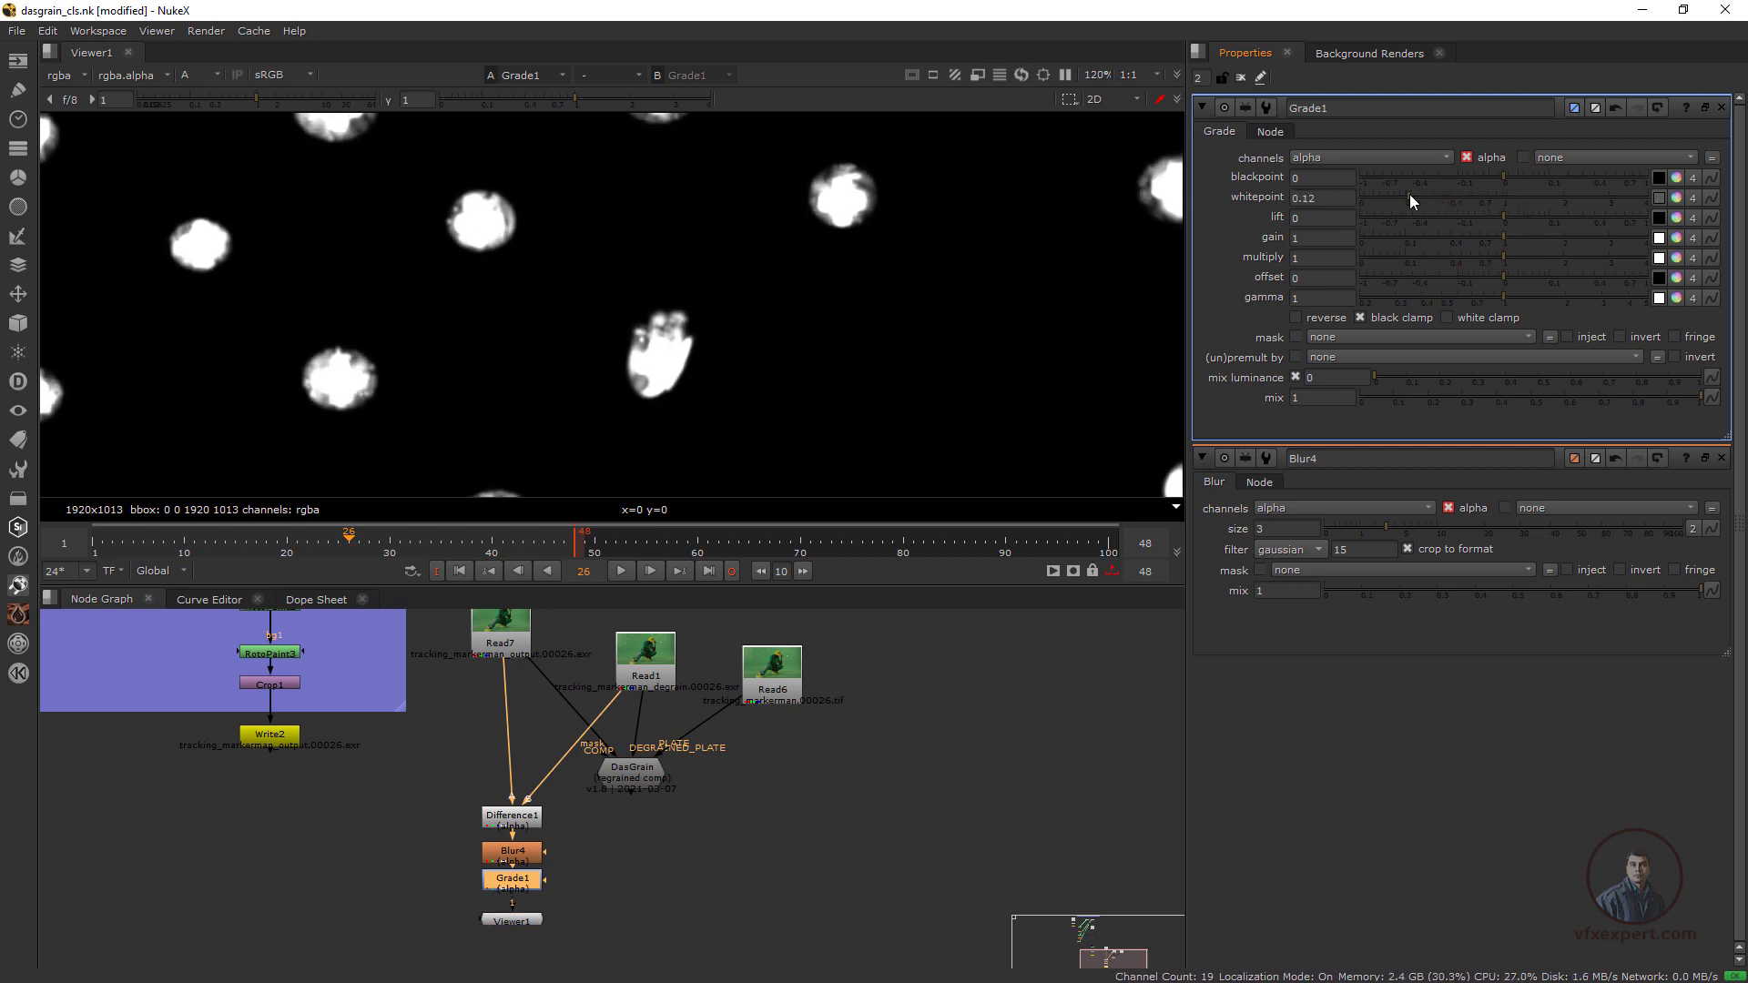
scroll(612, 424, "down", 3)
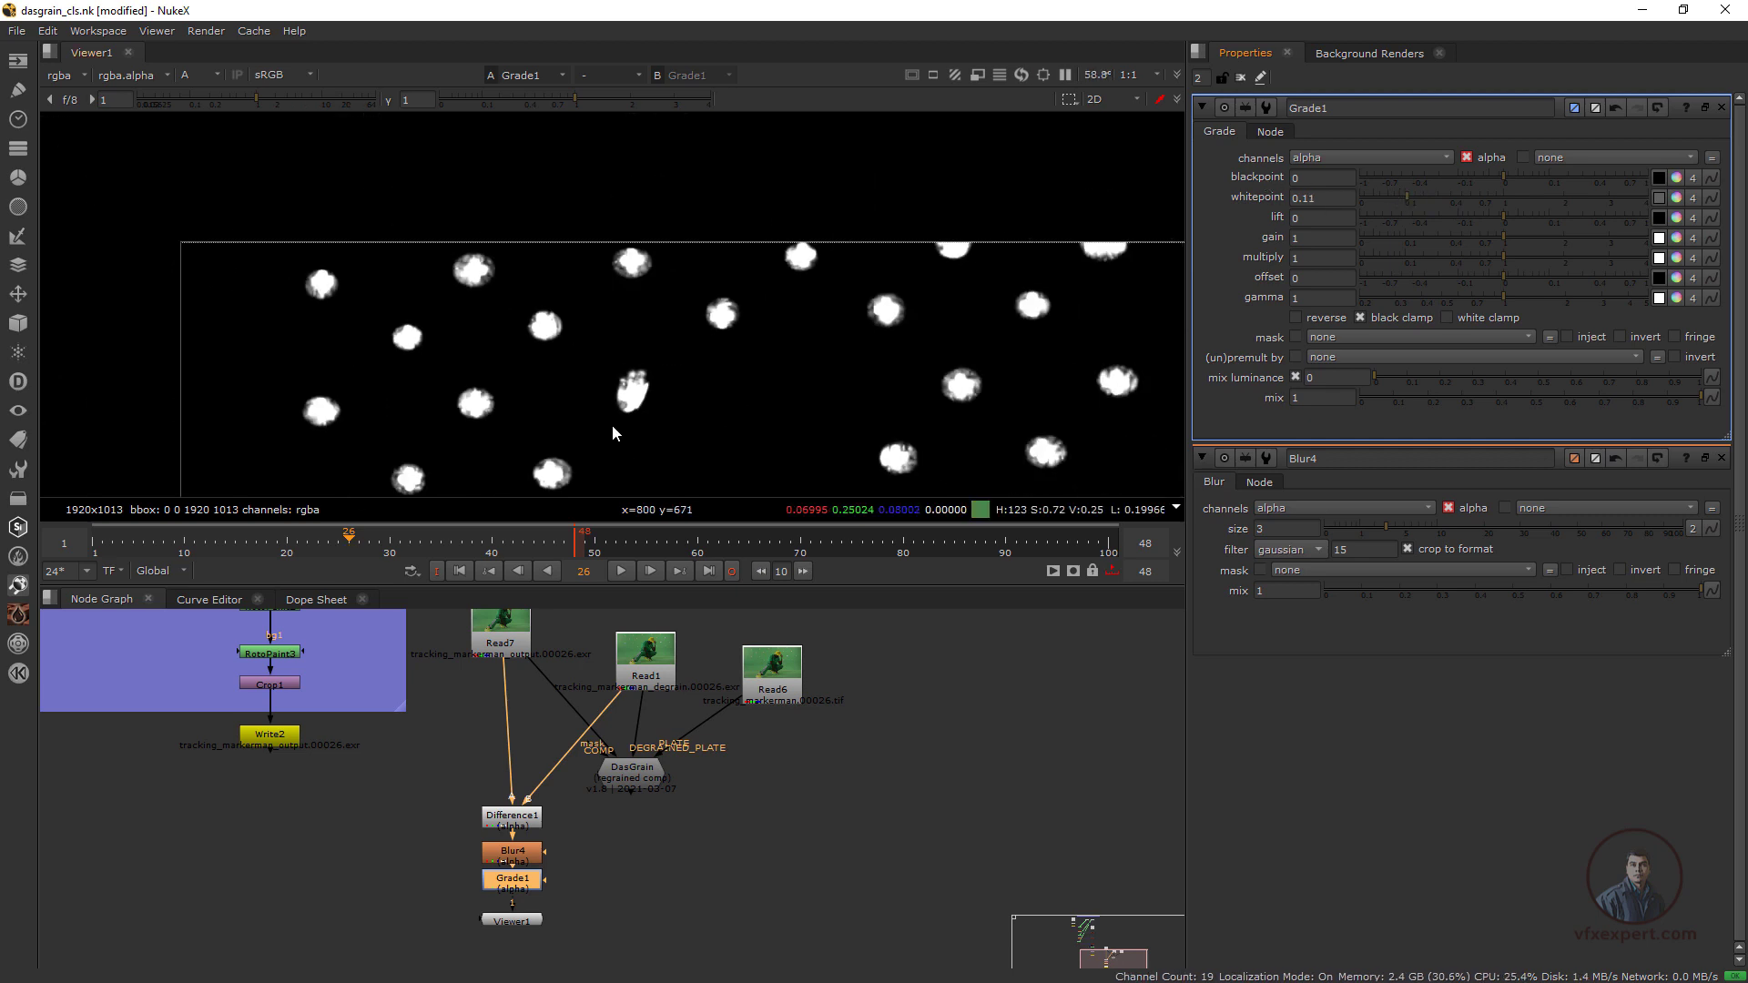
scroll(813, 326, "up", 2)
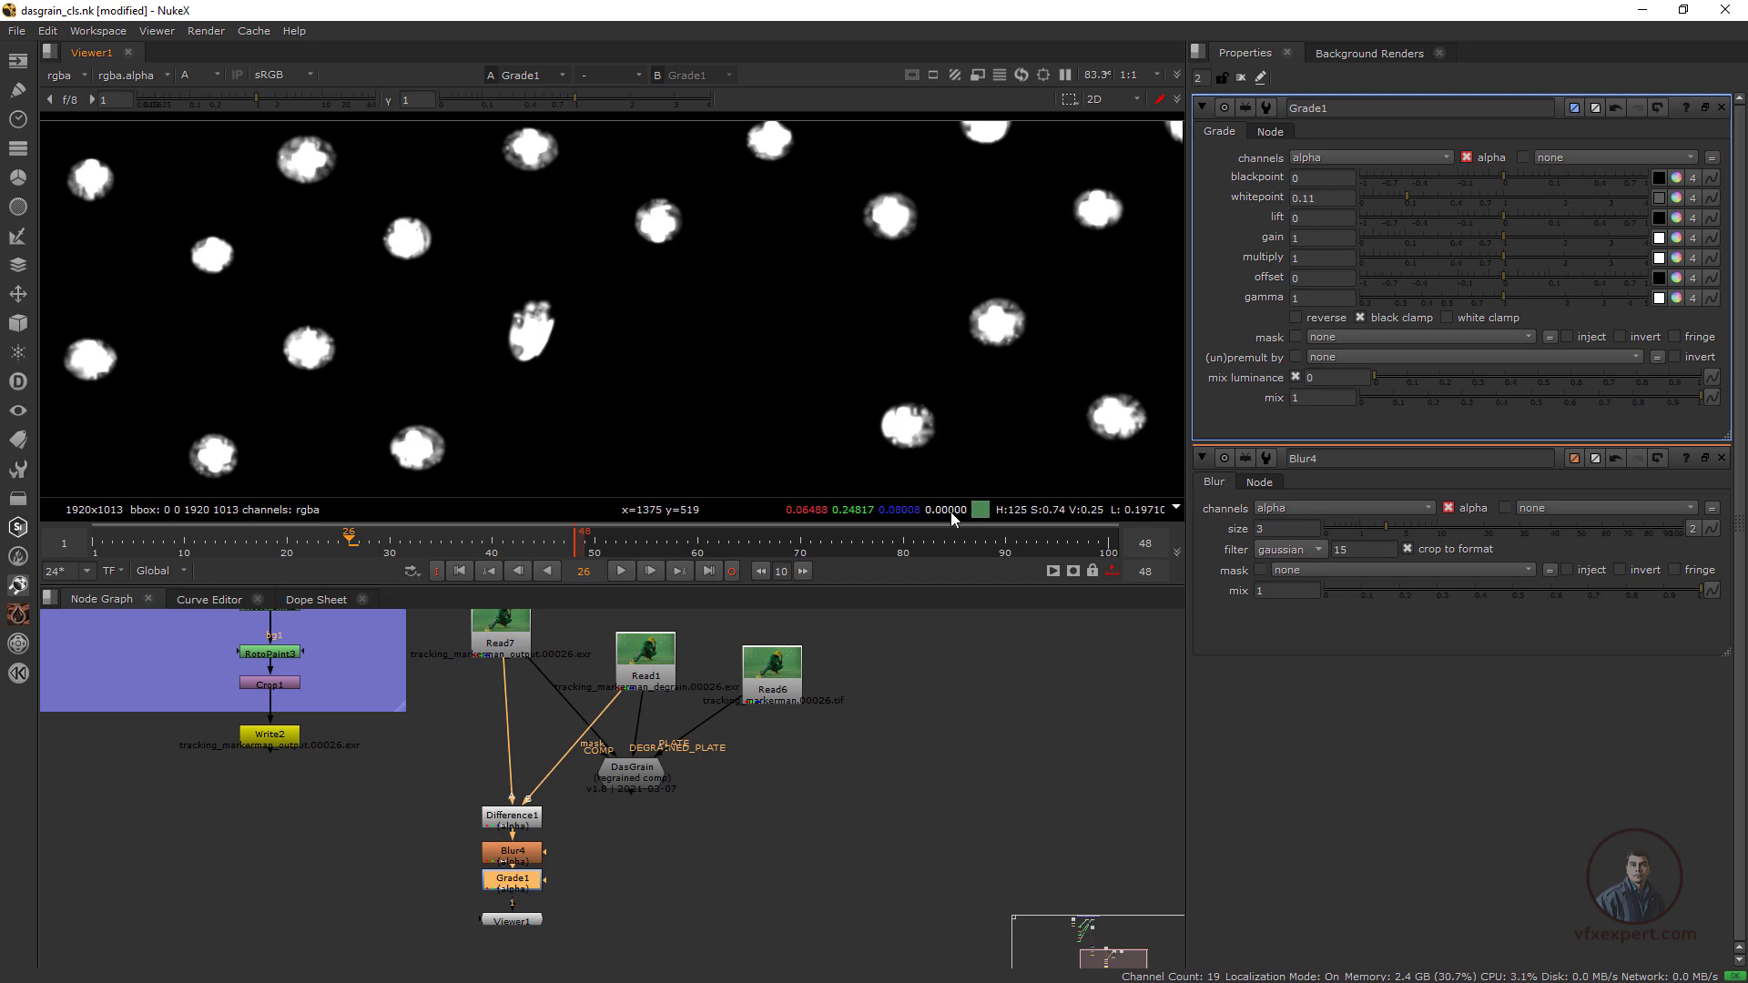
left_click(1448, 318)
left_click_drag(526, 916, 524, 920)
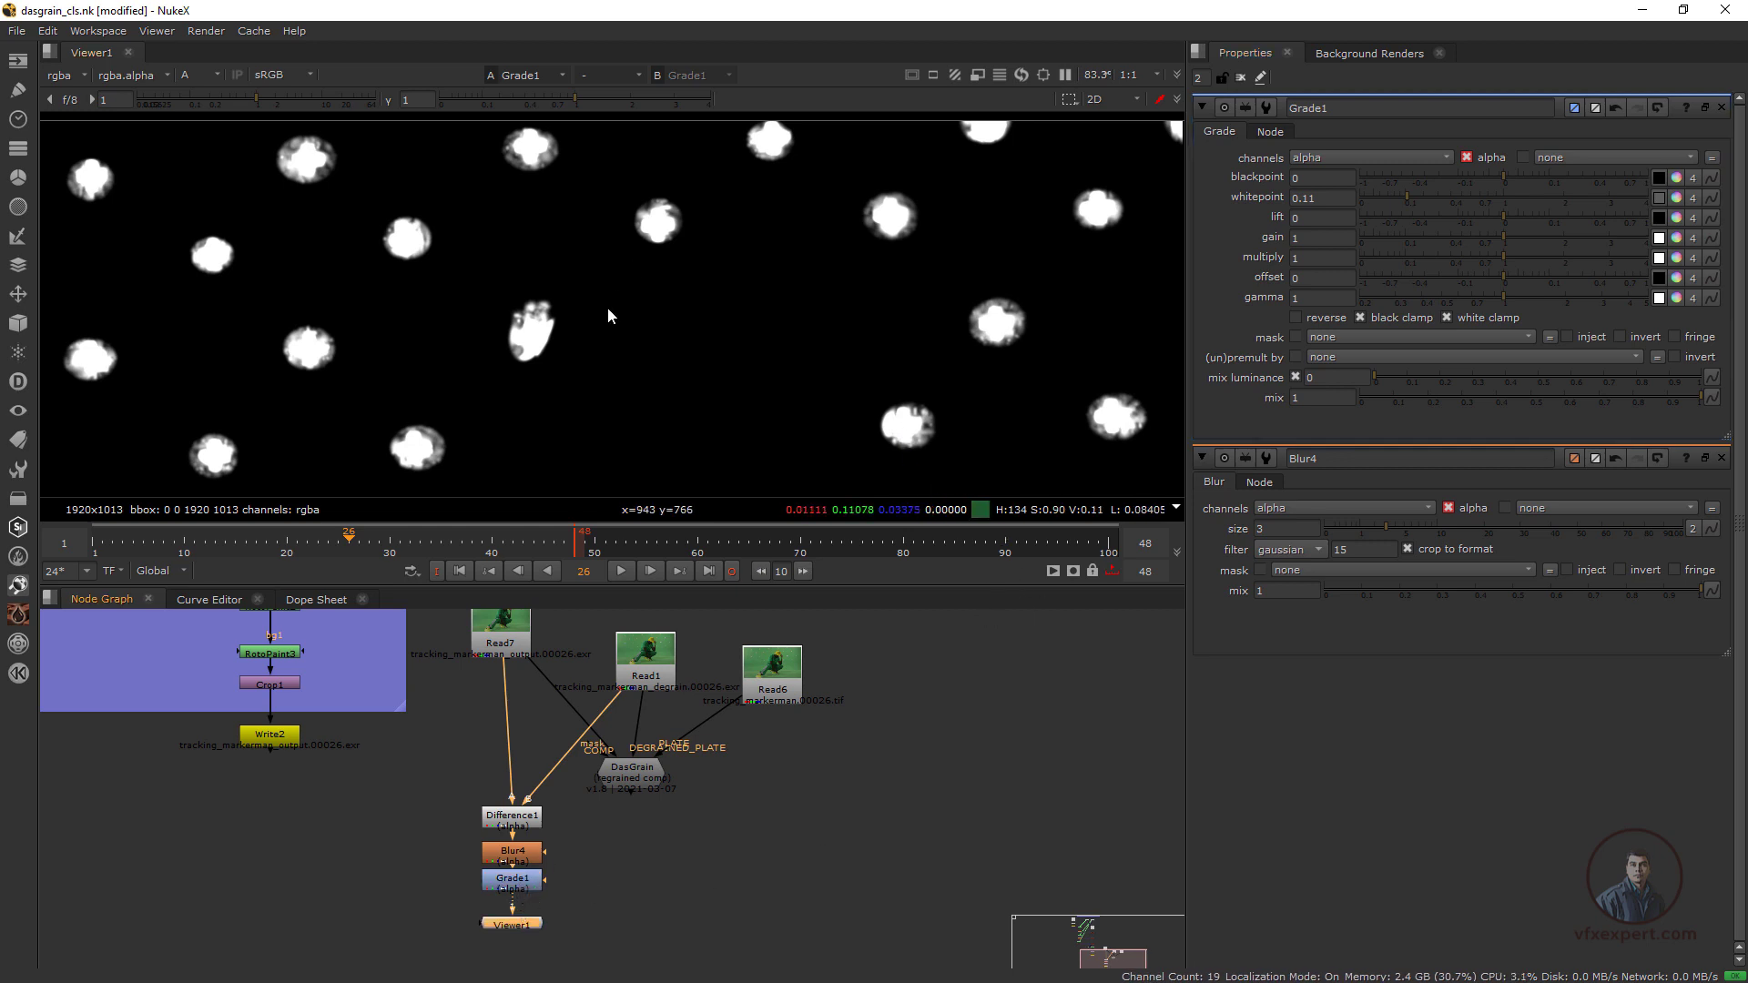
scroll(685, 358, "down", 3)
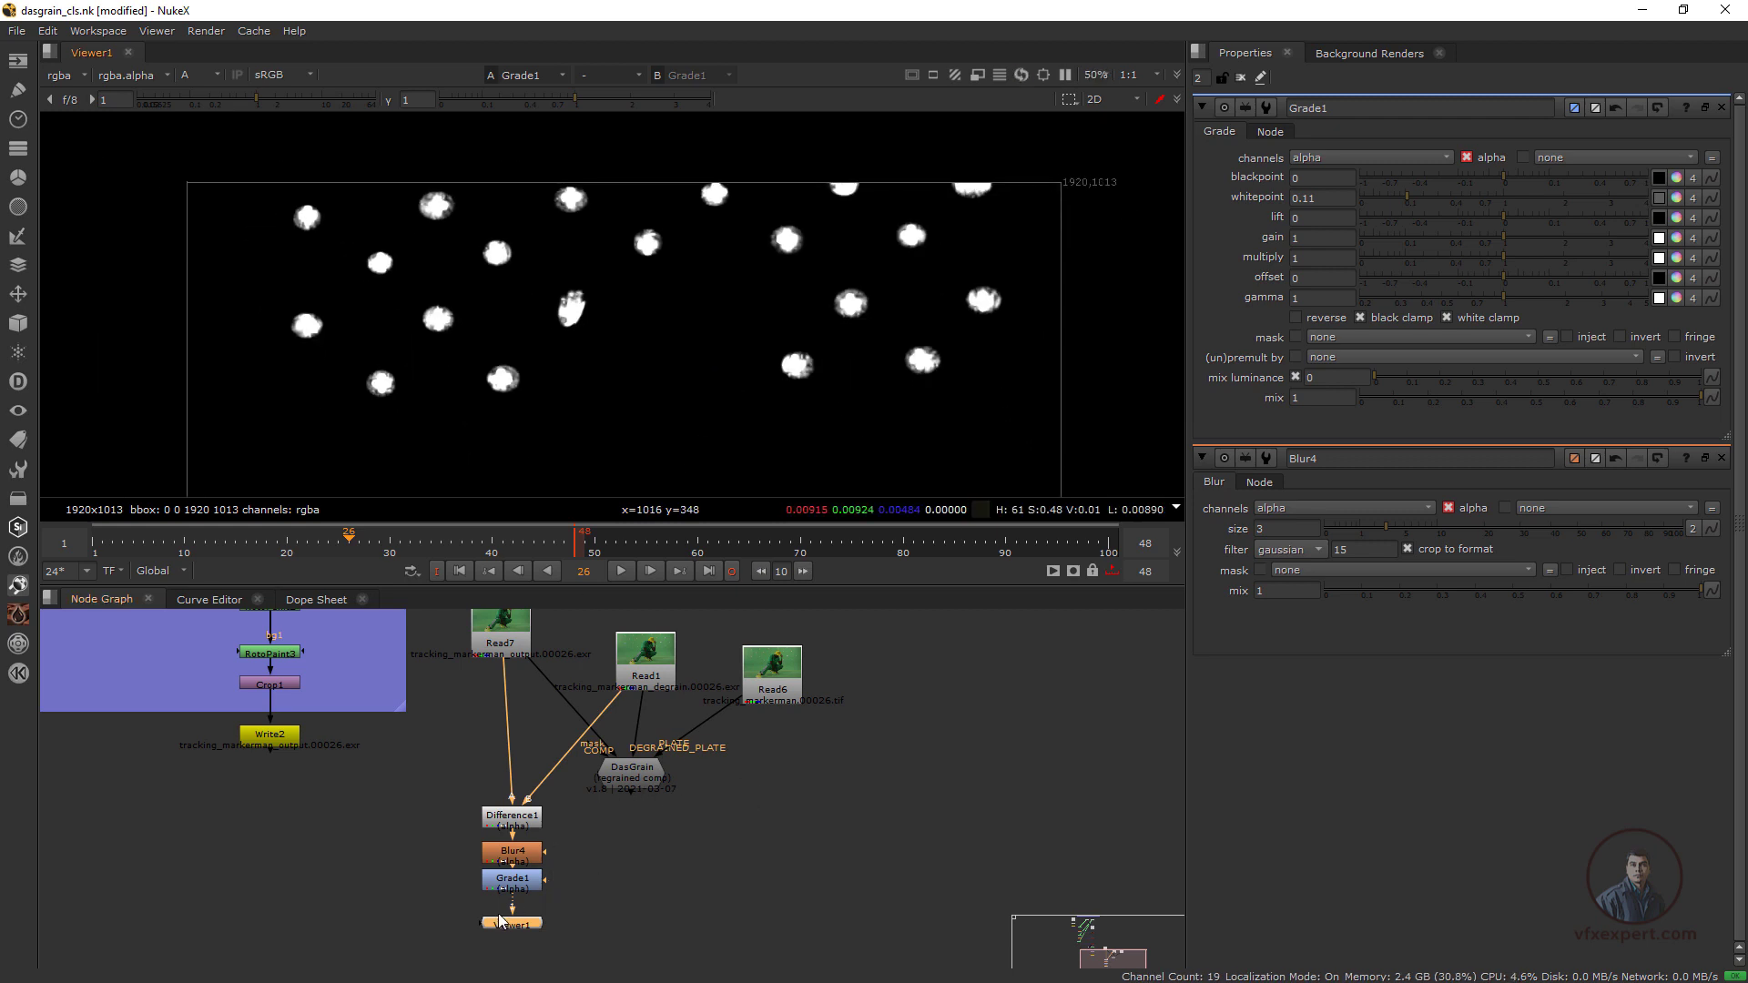
Connect DasGrain's mask input to Grade1 and move DasGrain down beside the matte nodes
left_click_drag(644, 783, 527, 894)
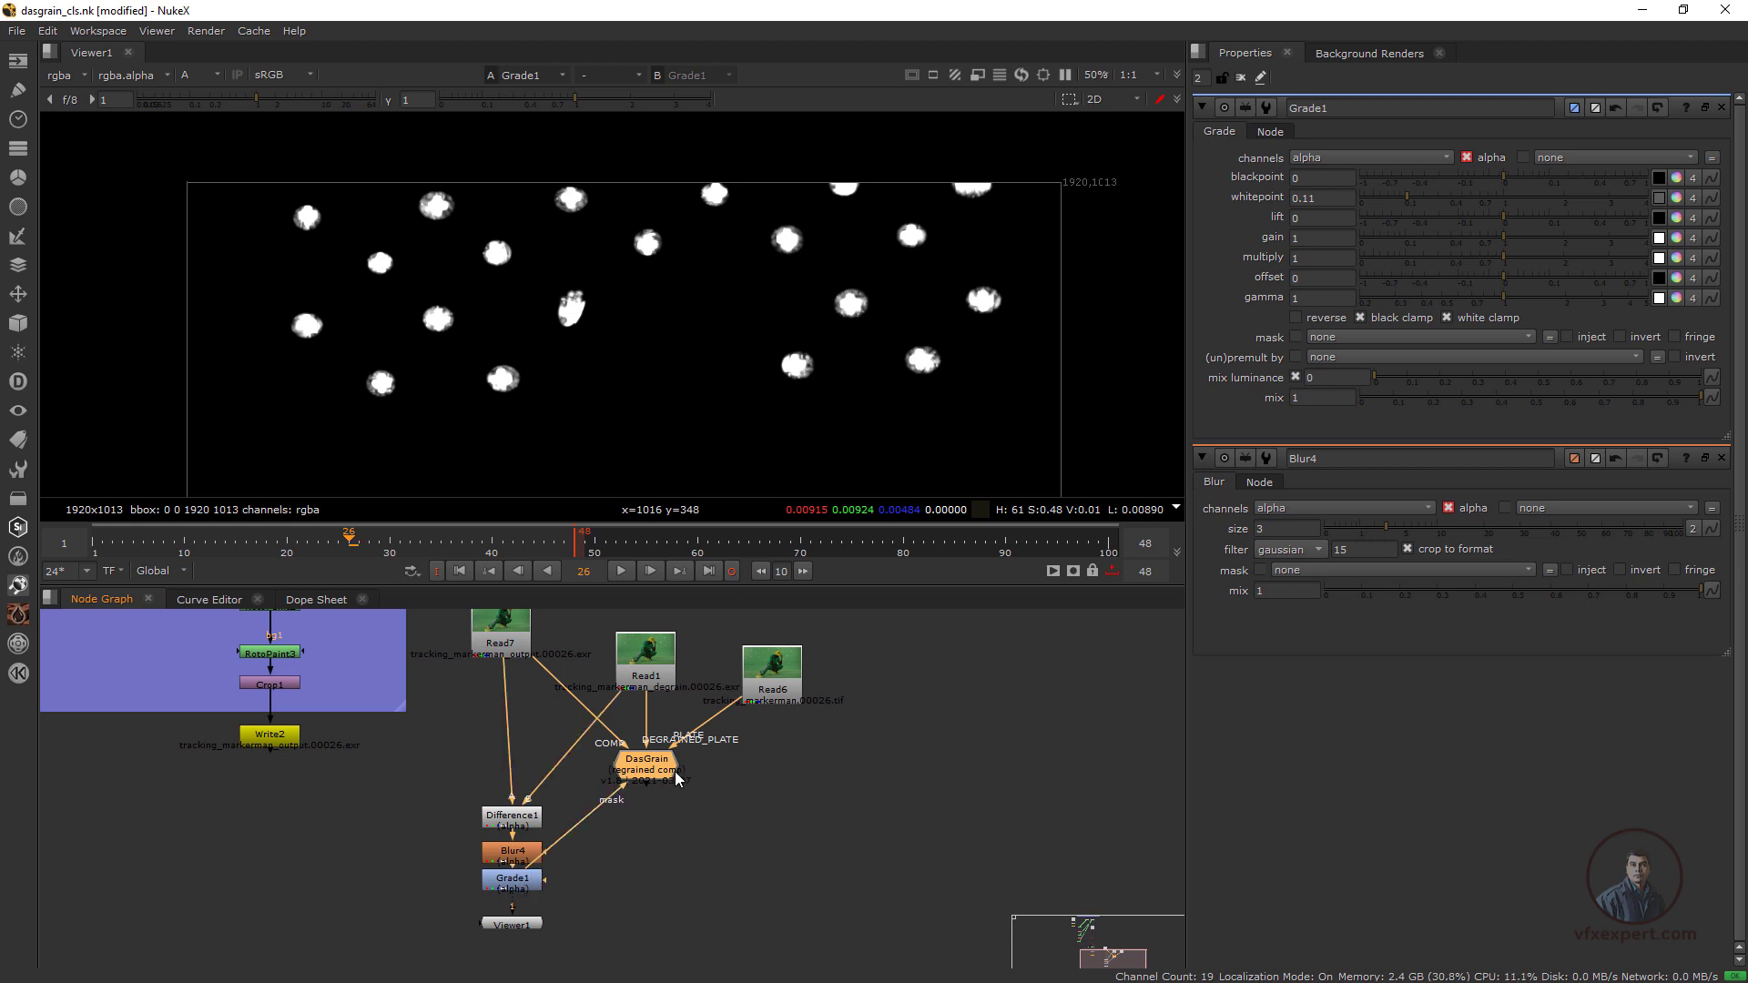
left_click_drag(674, 773, 632, 888)
key("f")
scroll(718, 916, "up", 8)
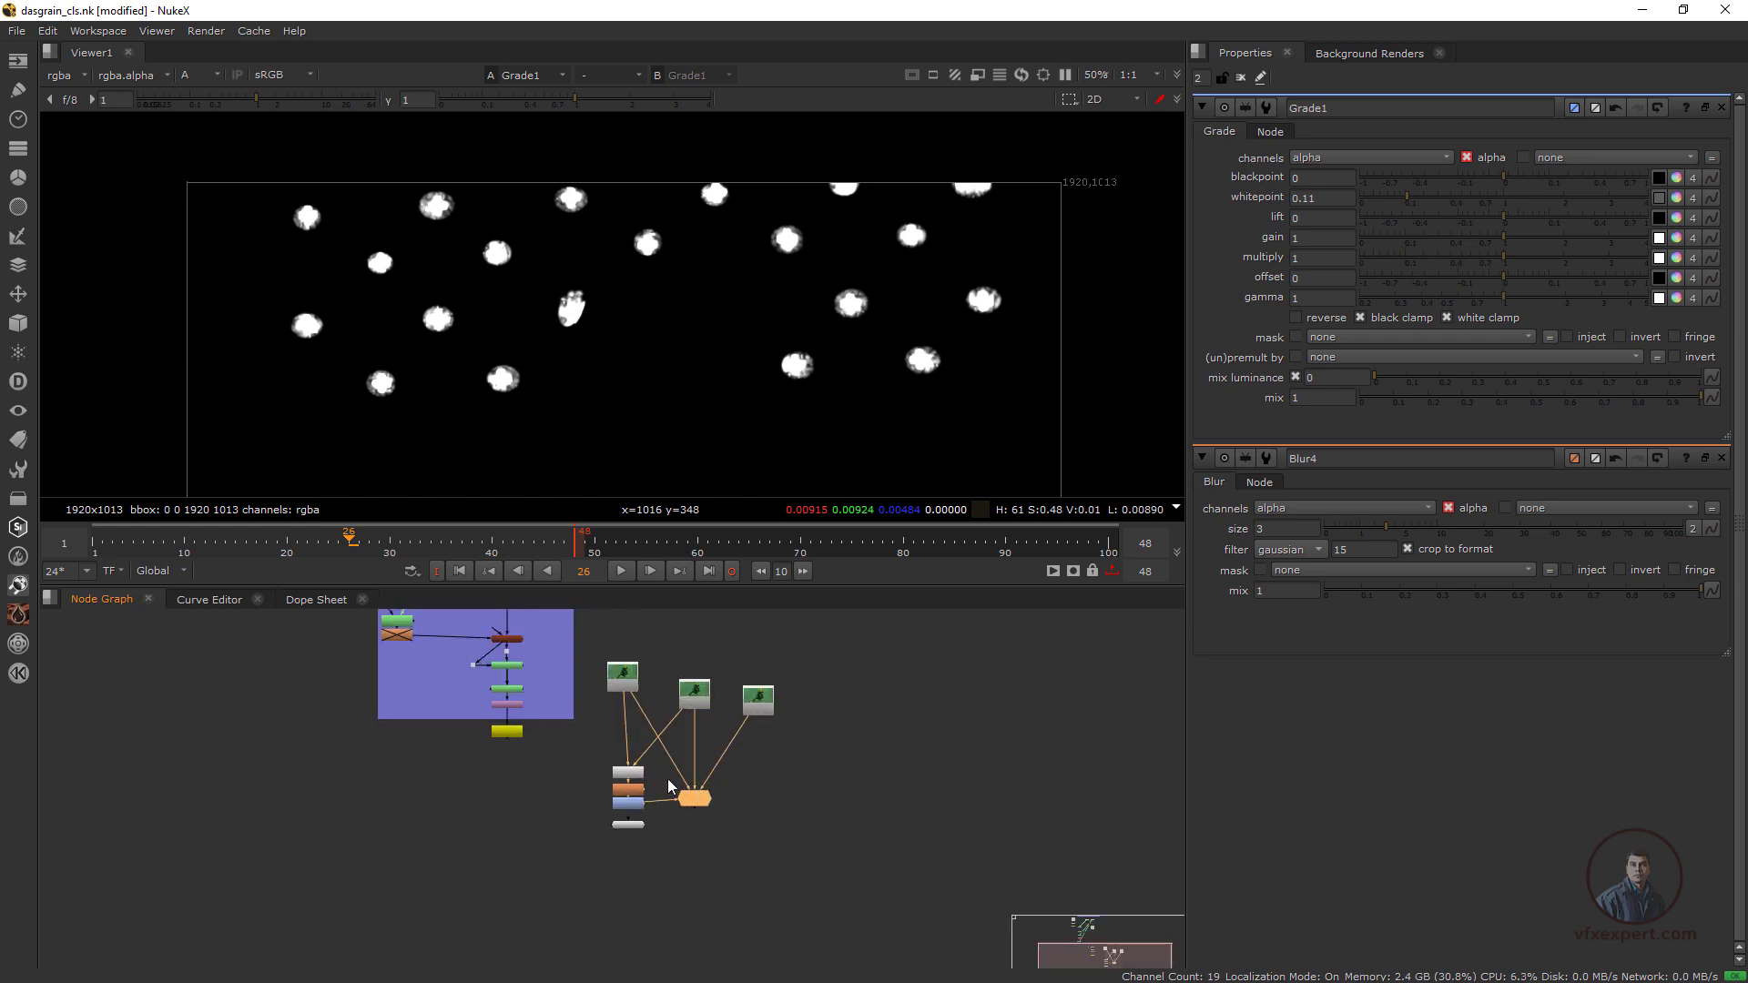
scroll(641, 856, "down", 1)
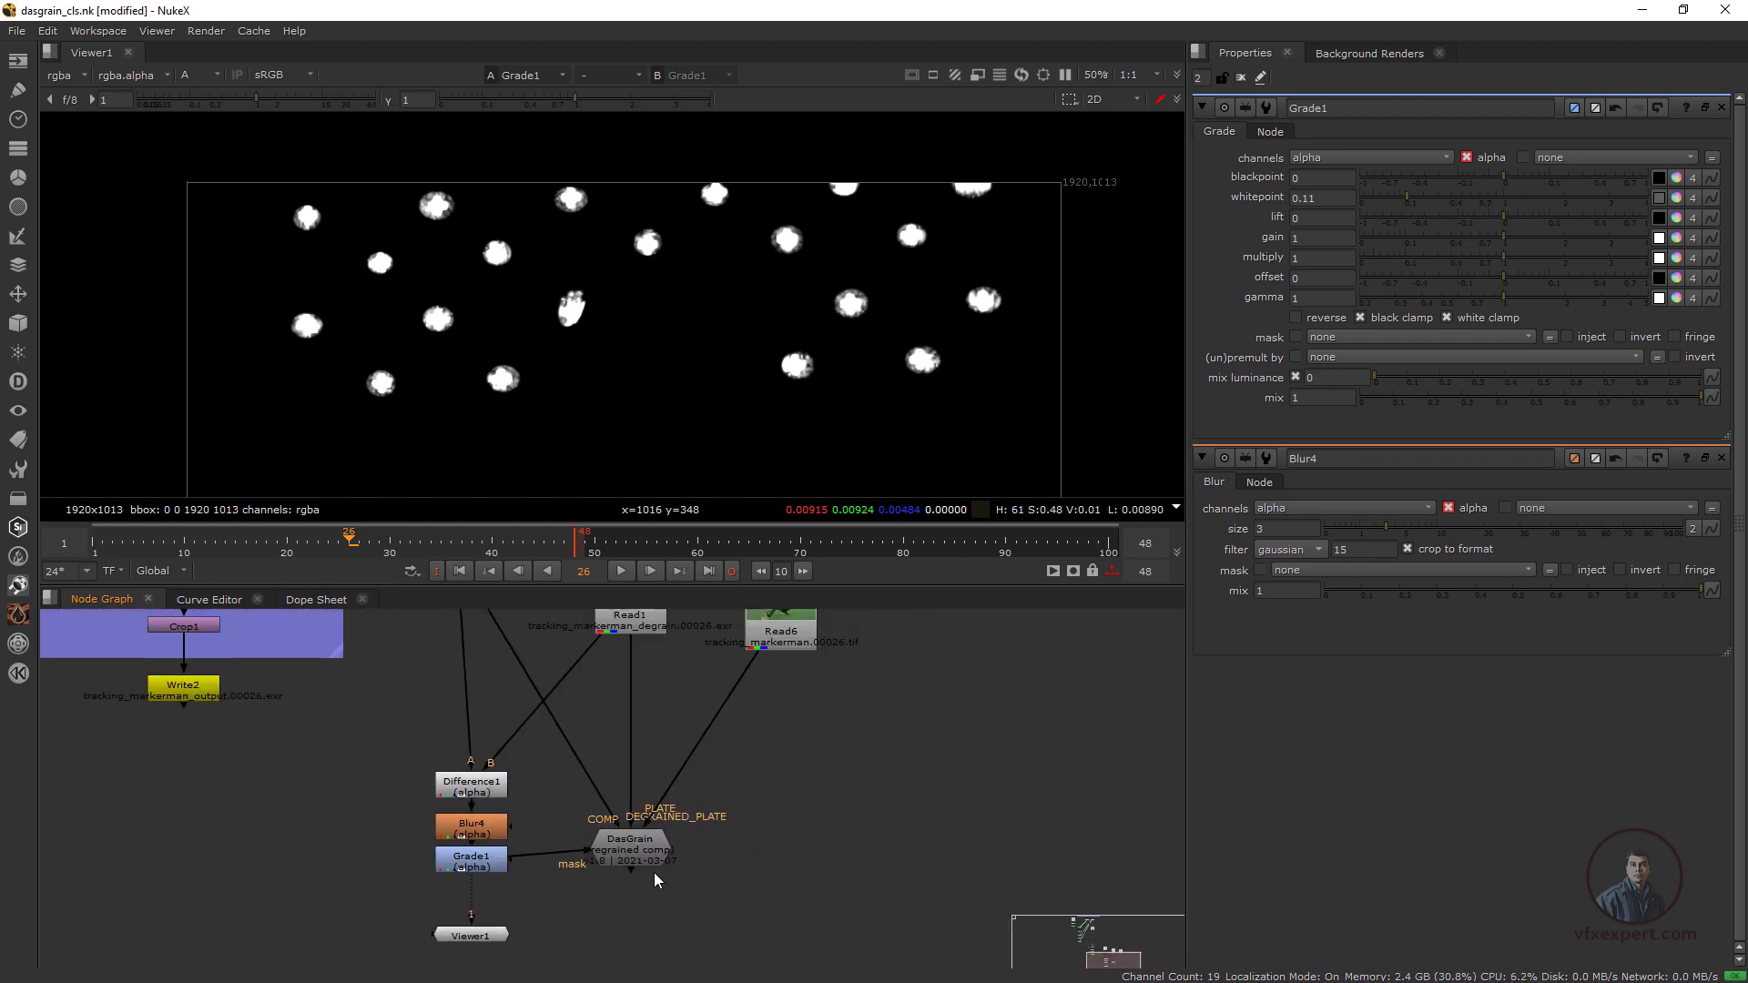
Show DasGrain through viewer input 1 in full RGB and place Viewer1 beneath it
left_click(636, 849)
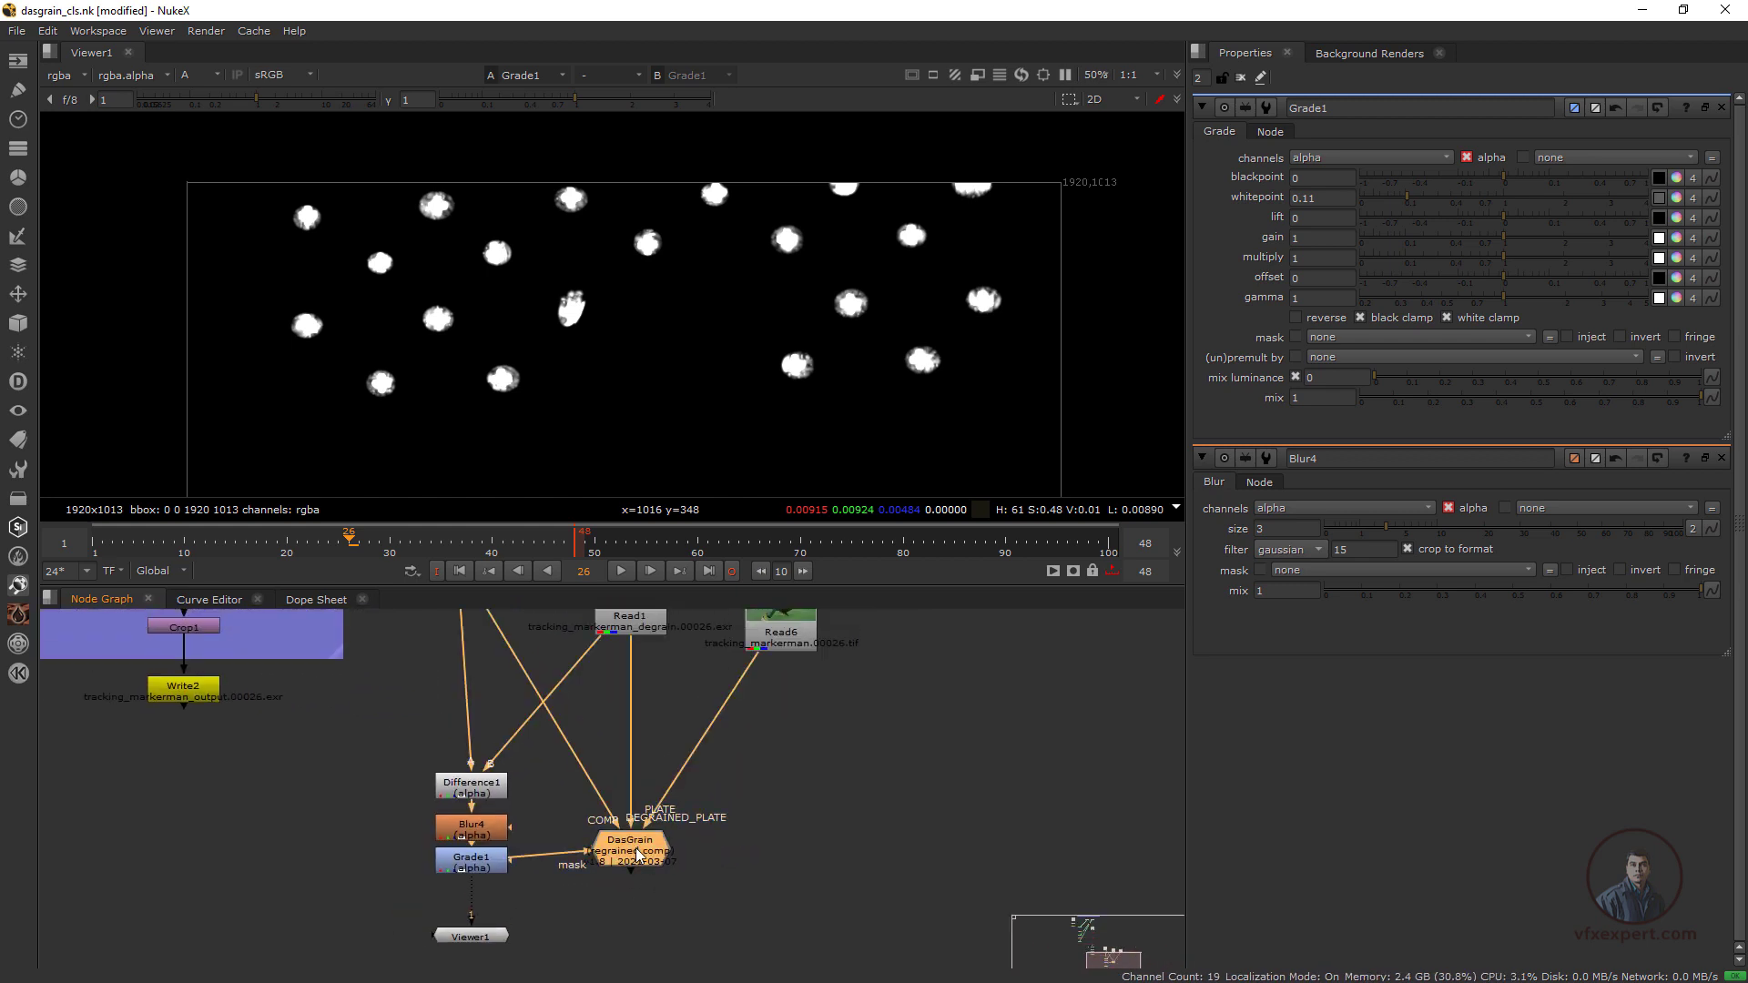
key("1")
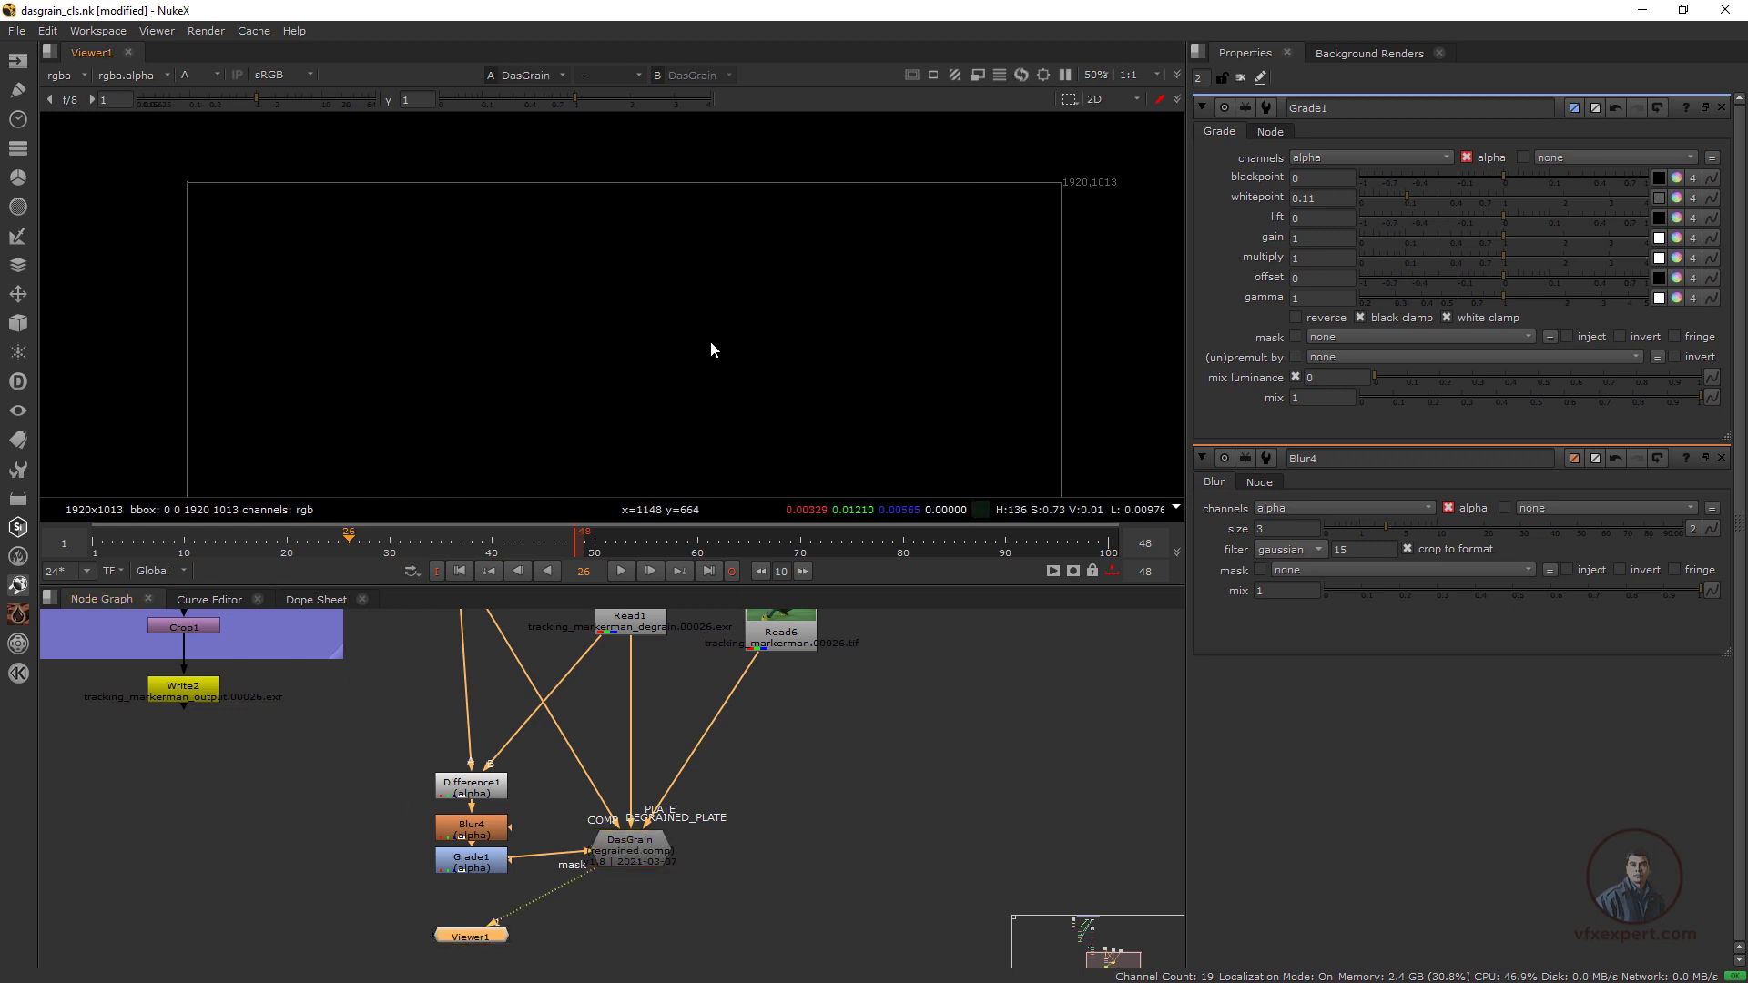
key("a")
scroll(544, 336, "up", 3)
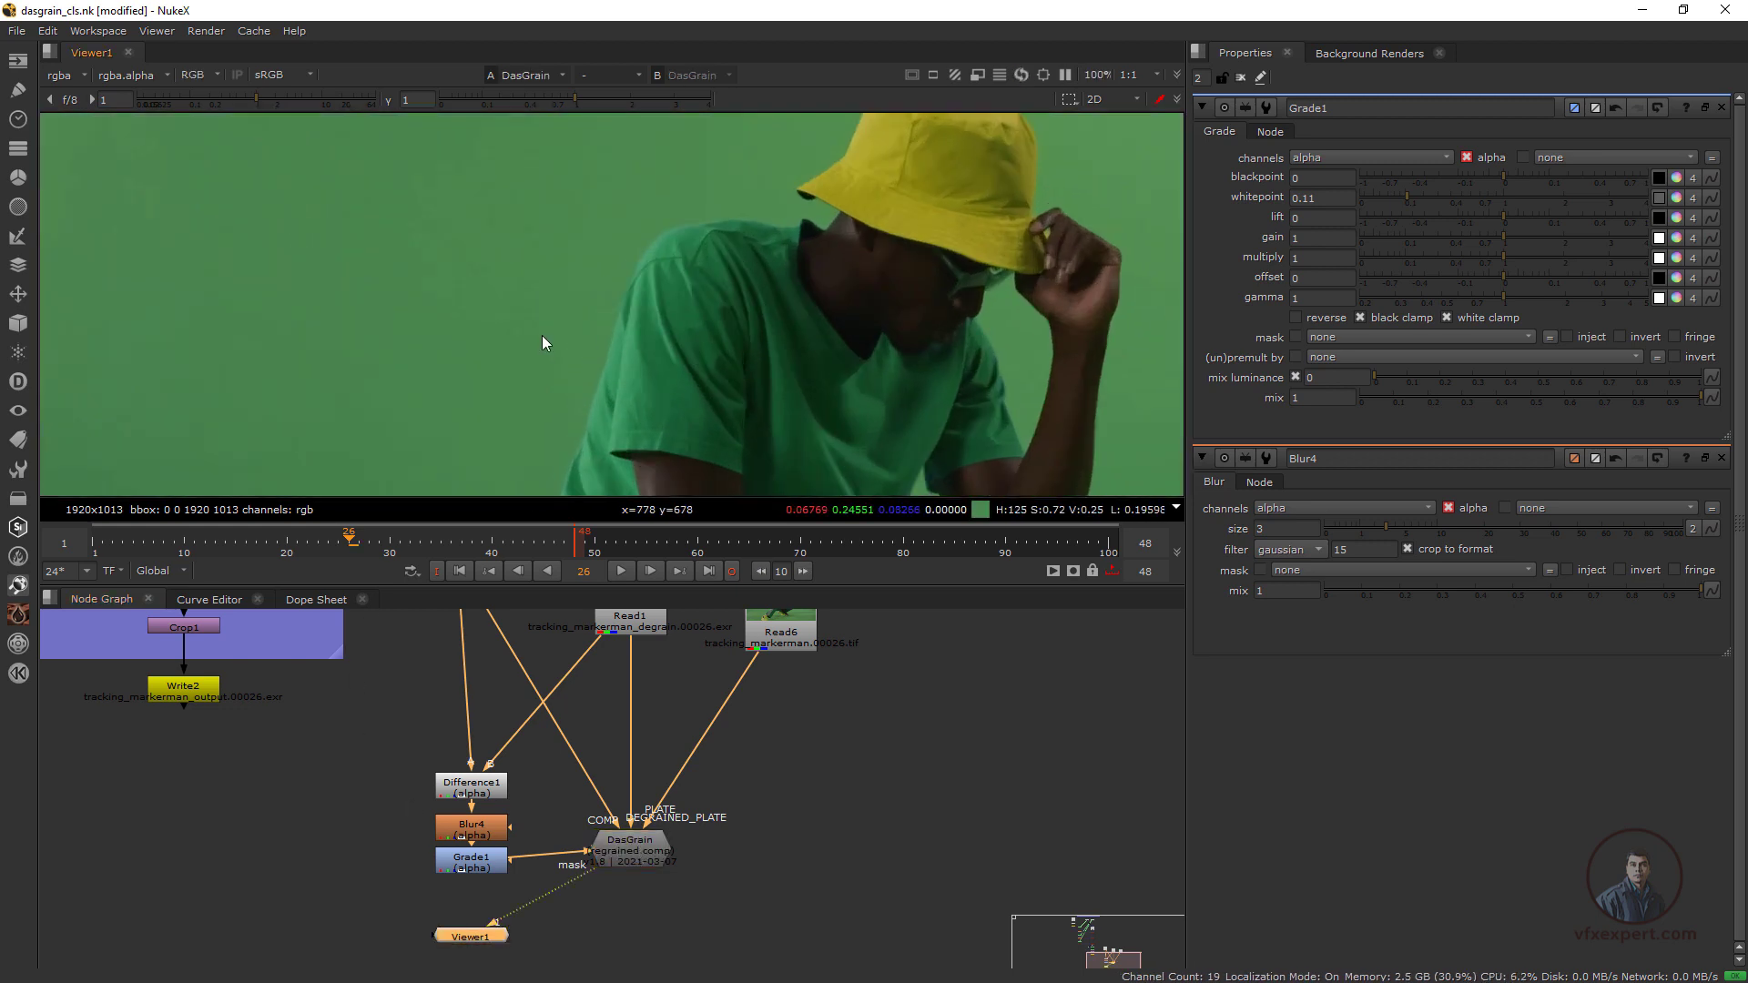
scroll(712, 359, "up", 2)
scroll(712, 361, "down", 1)
left_click_drag(496, 947, 657, 932)
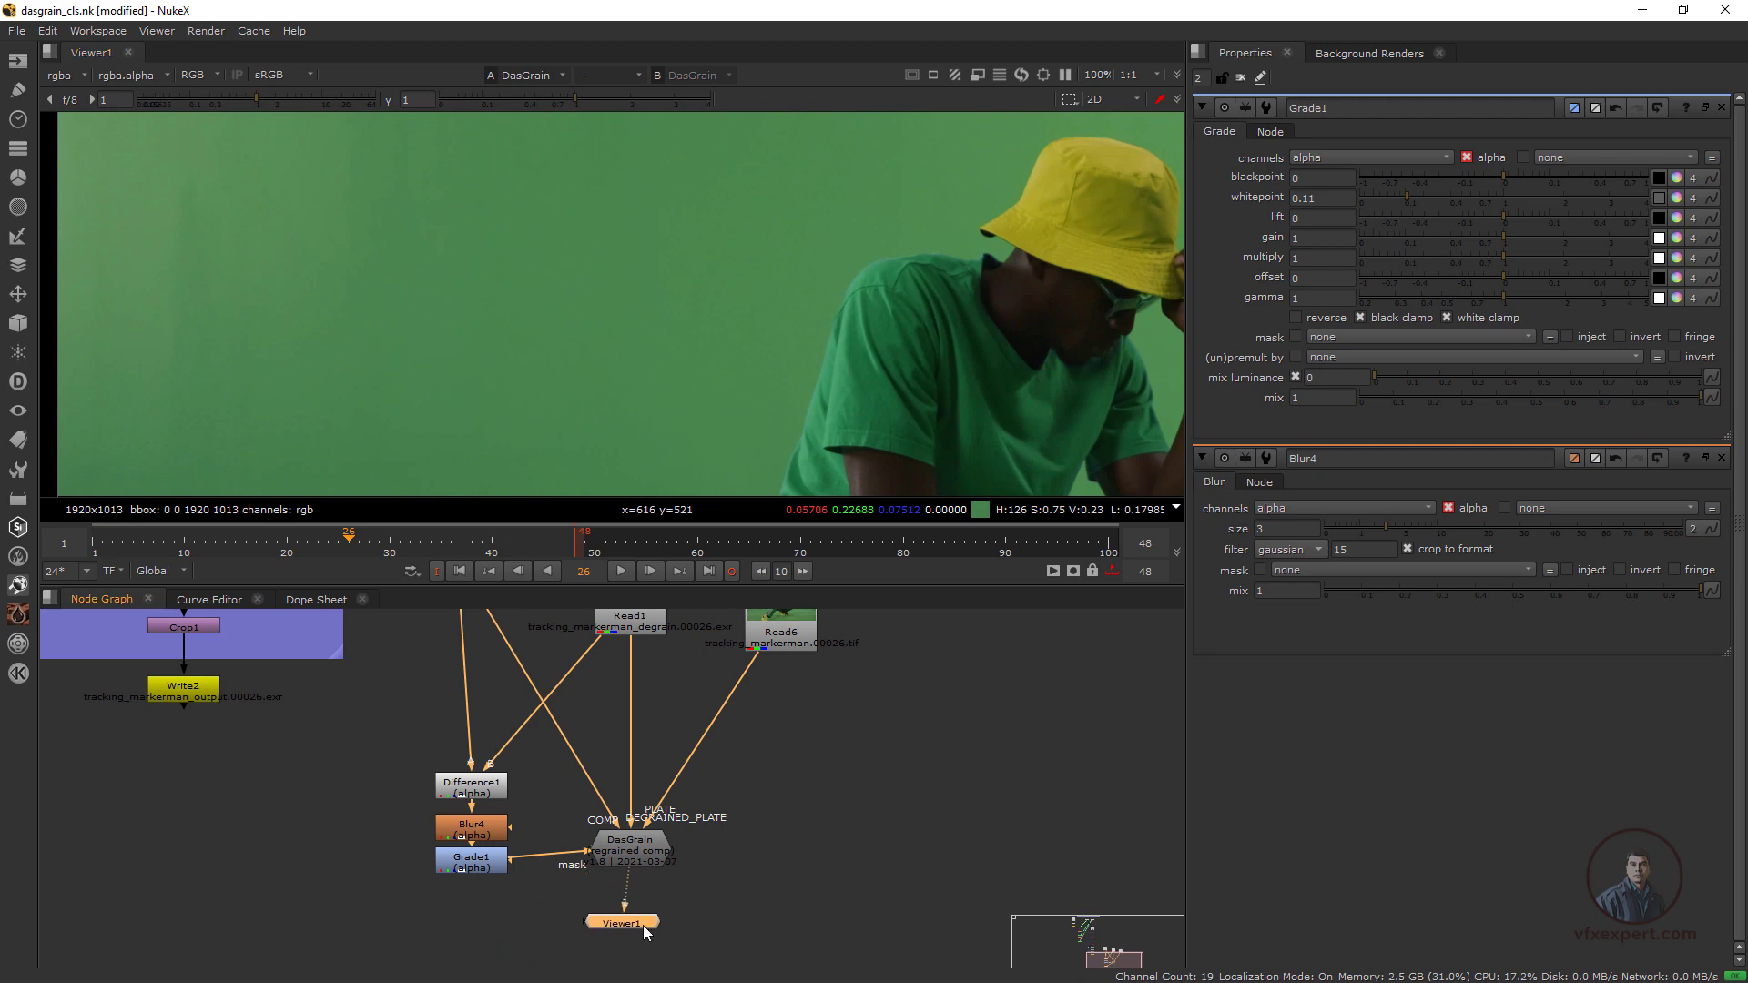
Display only the blue channel in the viewer and connect the original plate Read6 to viewer input 1
left_click(637, 866)
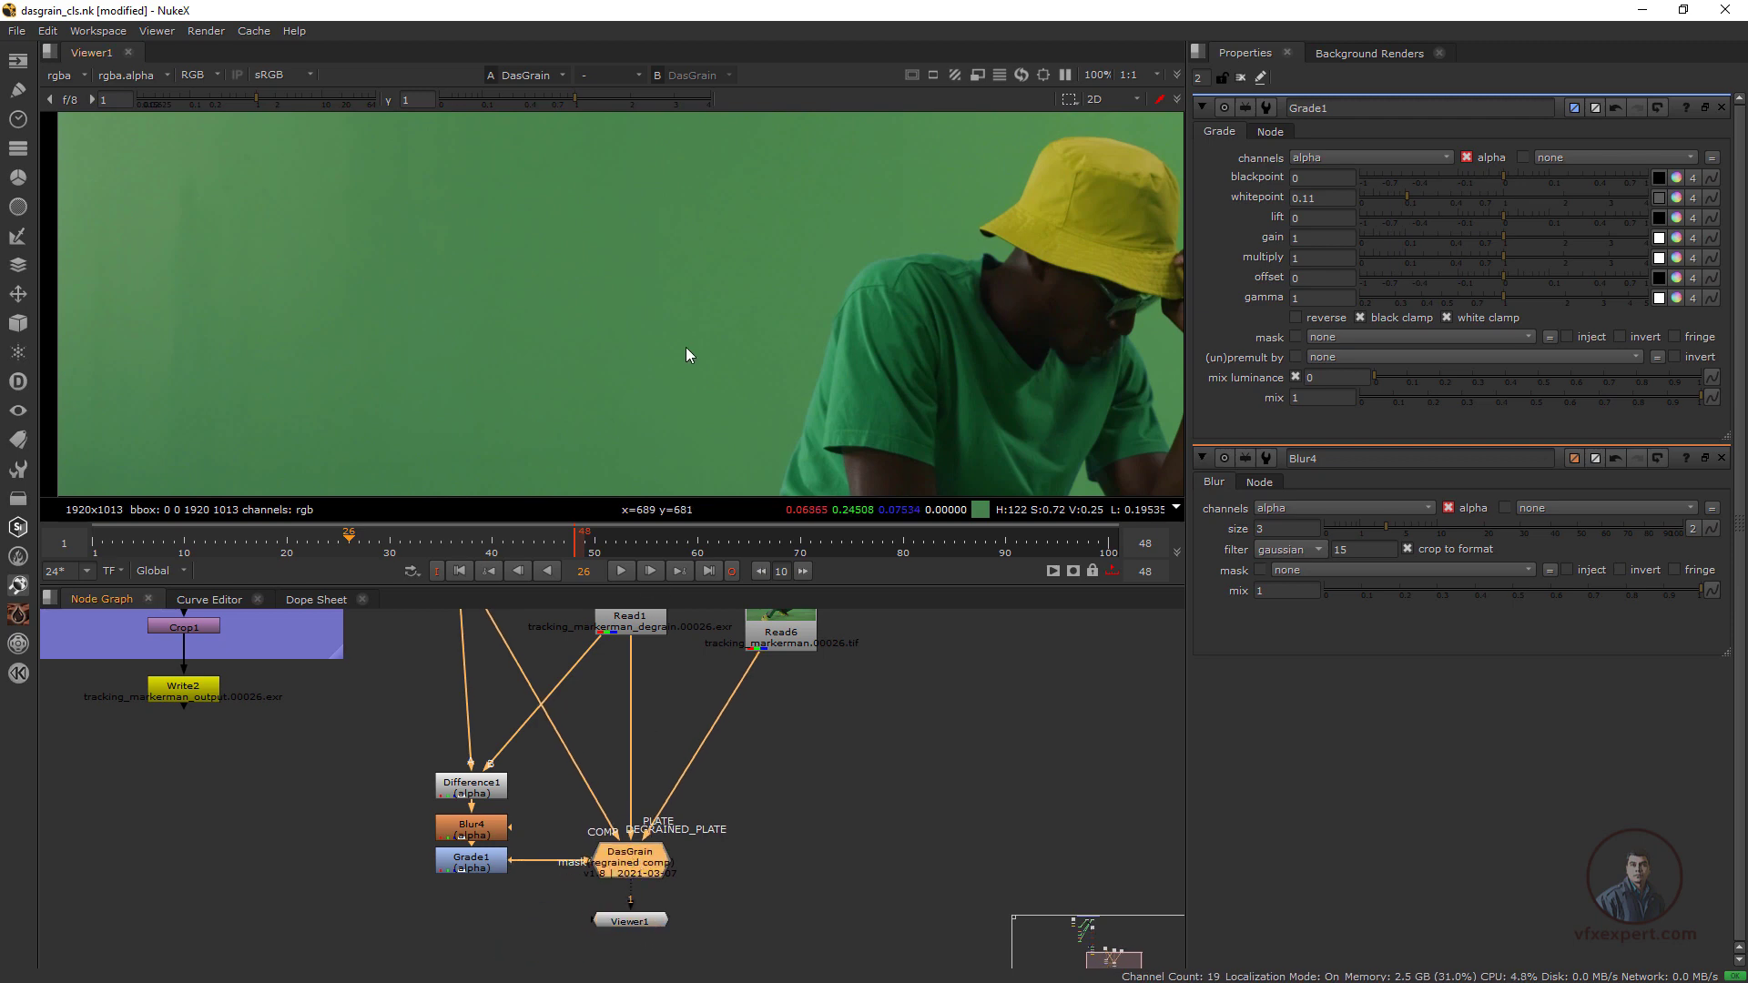
key("b")
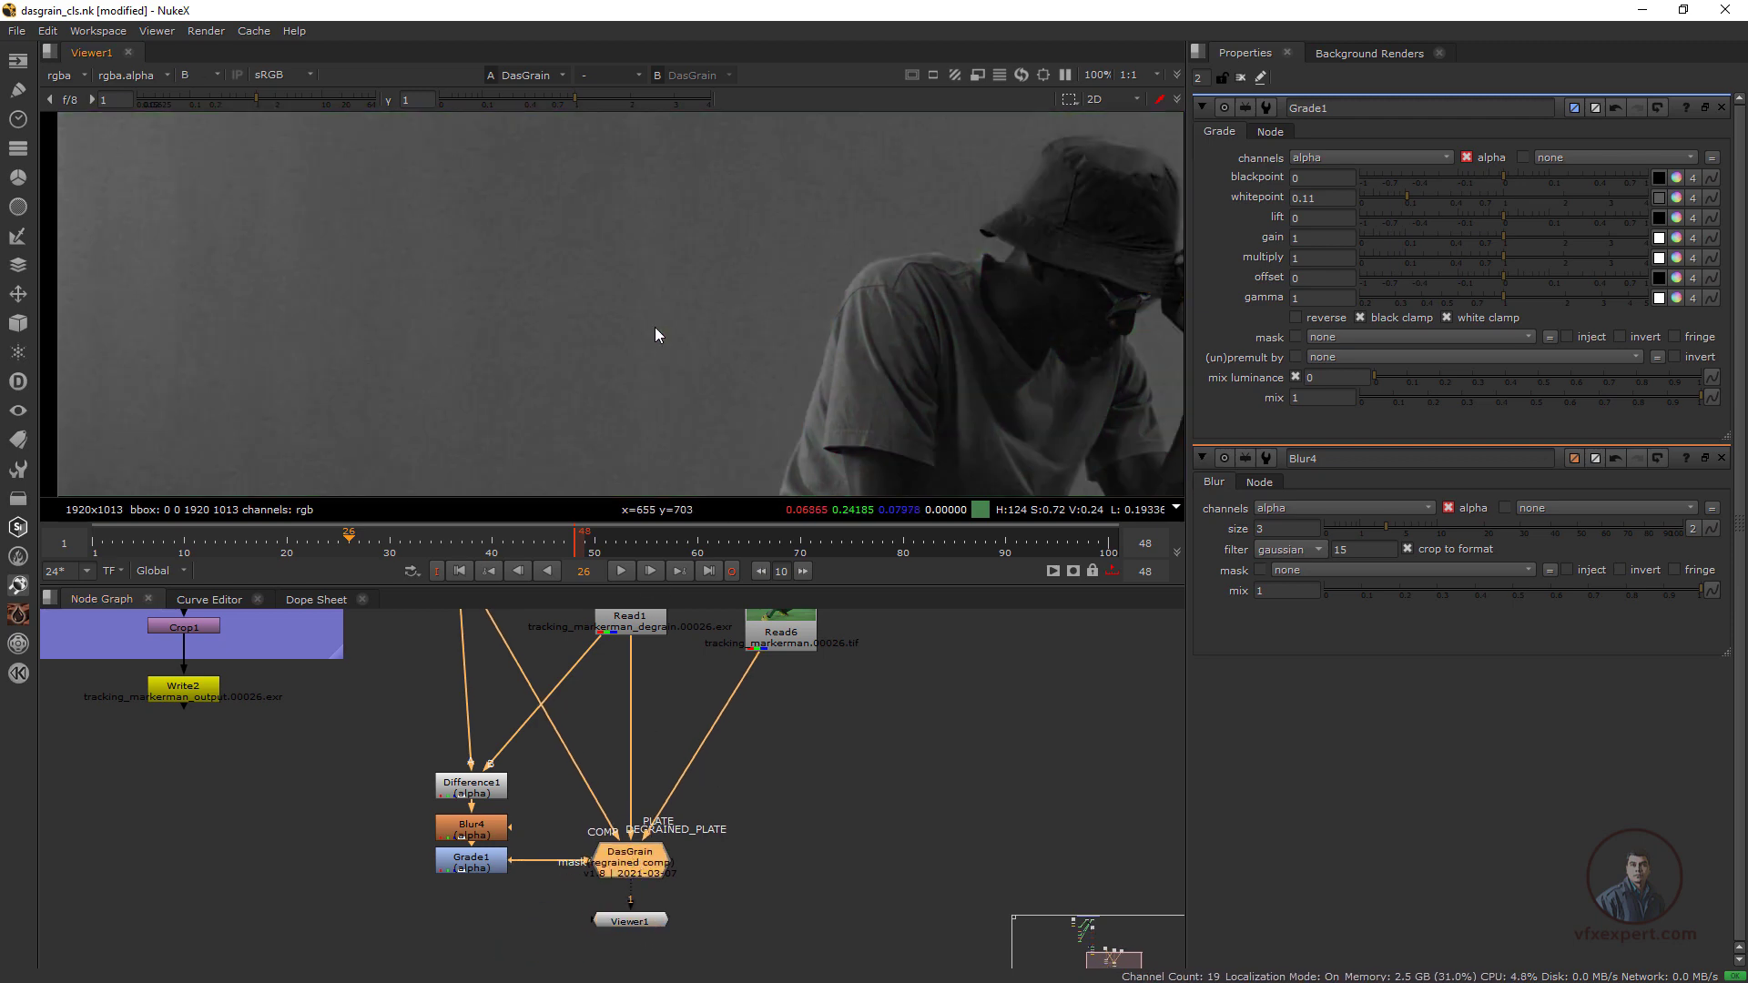
middle_click_drag(688, 699, 655, 722)
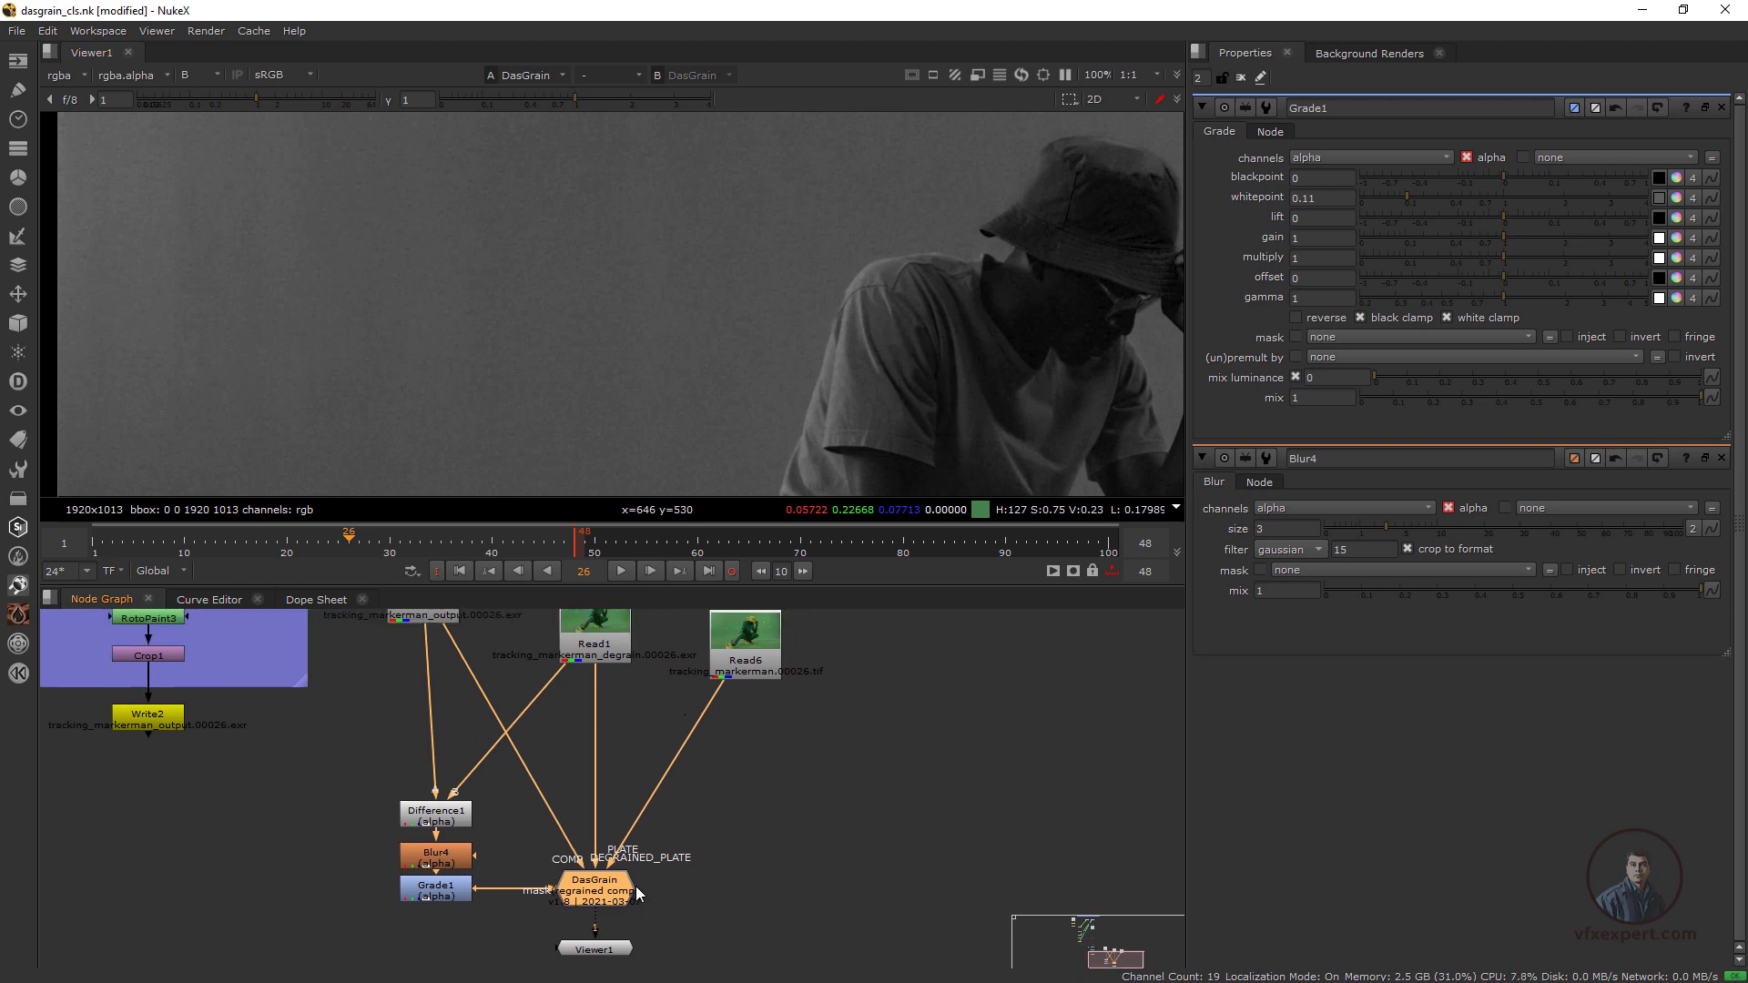
left_click(753, 654)
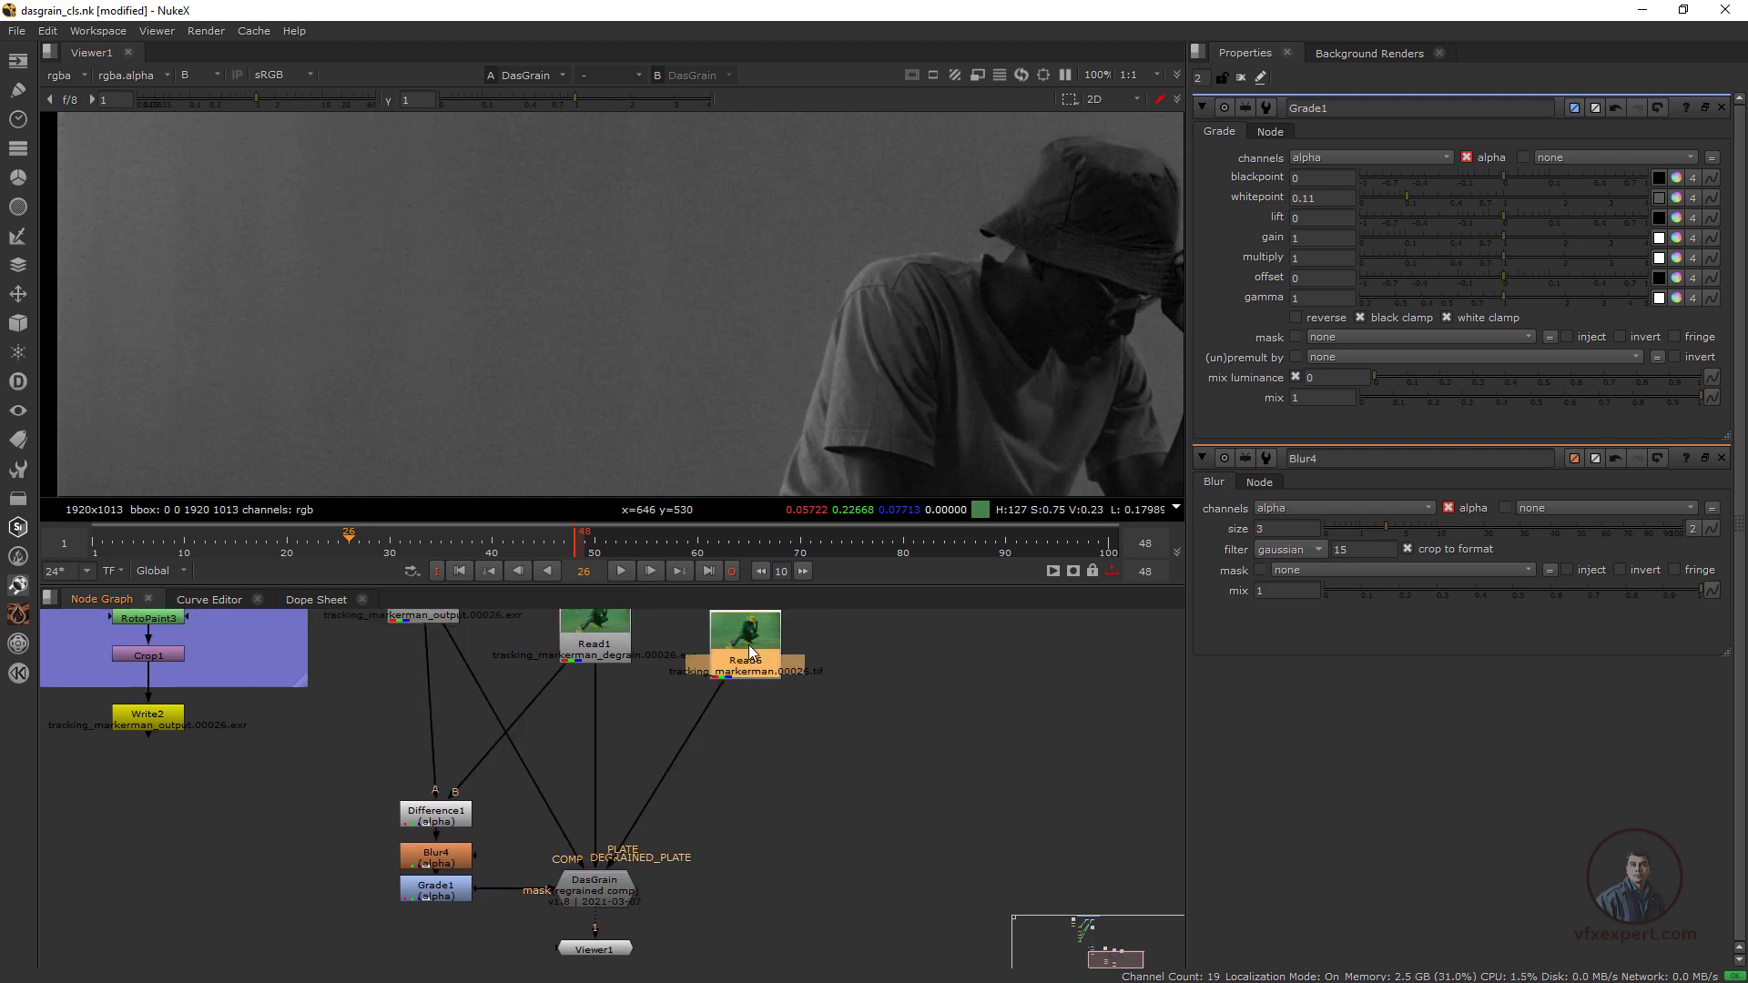
key("1")
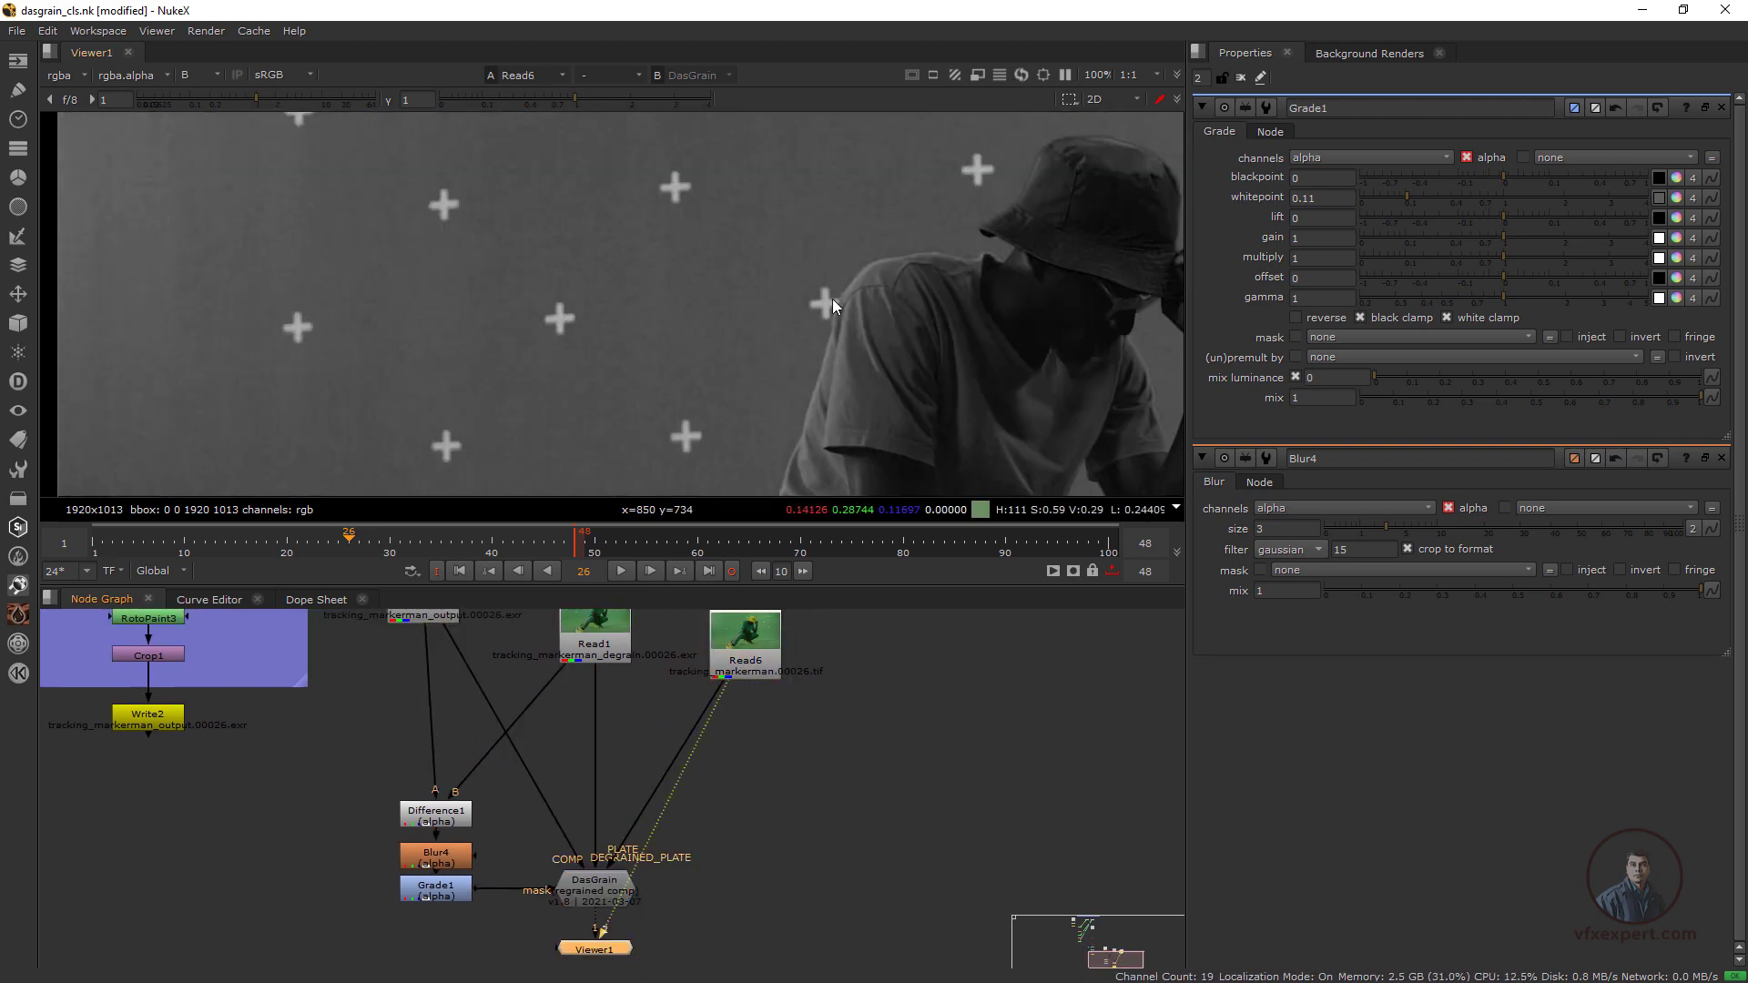
Compare the grain of the Read6 plate with the DasGrain result around the tracking markers in the blue channel
scroll(635, 304, "up", 2)
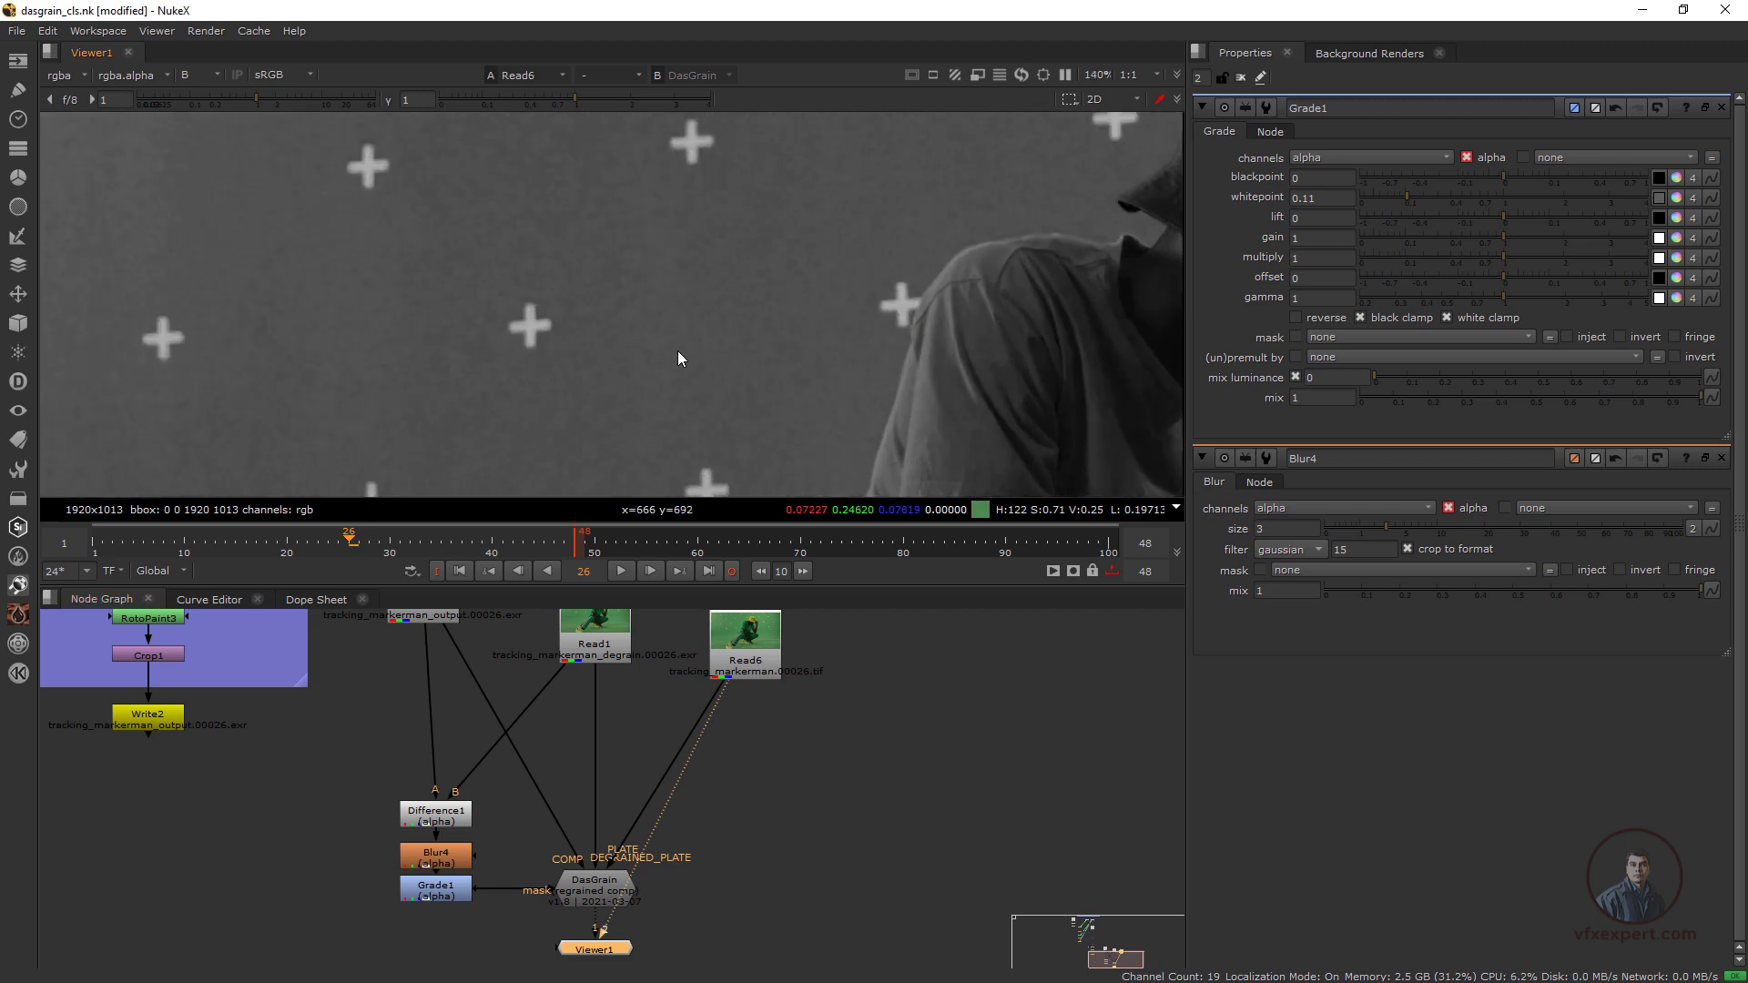
key("2")
key("1")
key("2")
key("1")
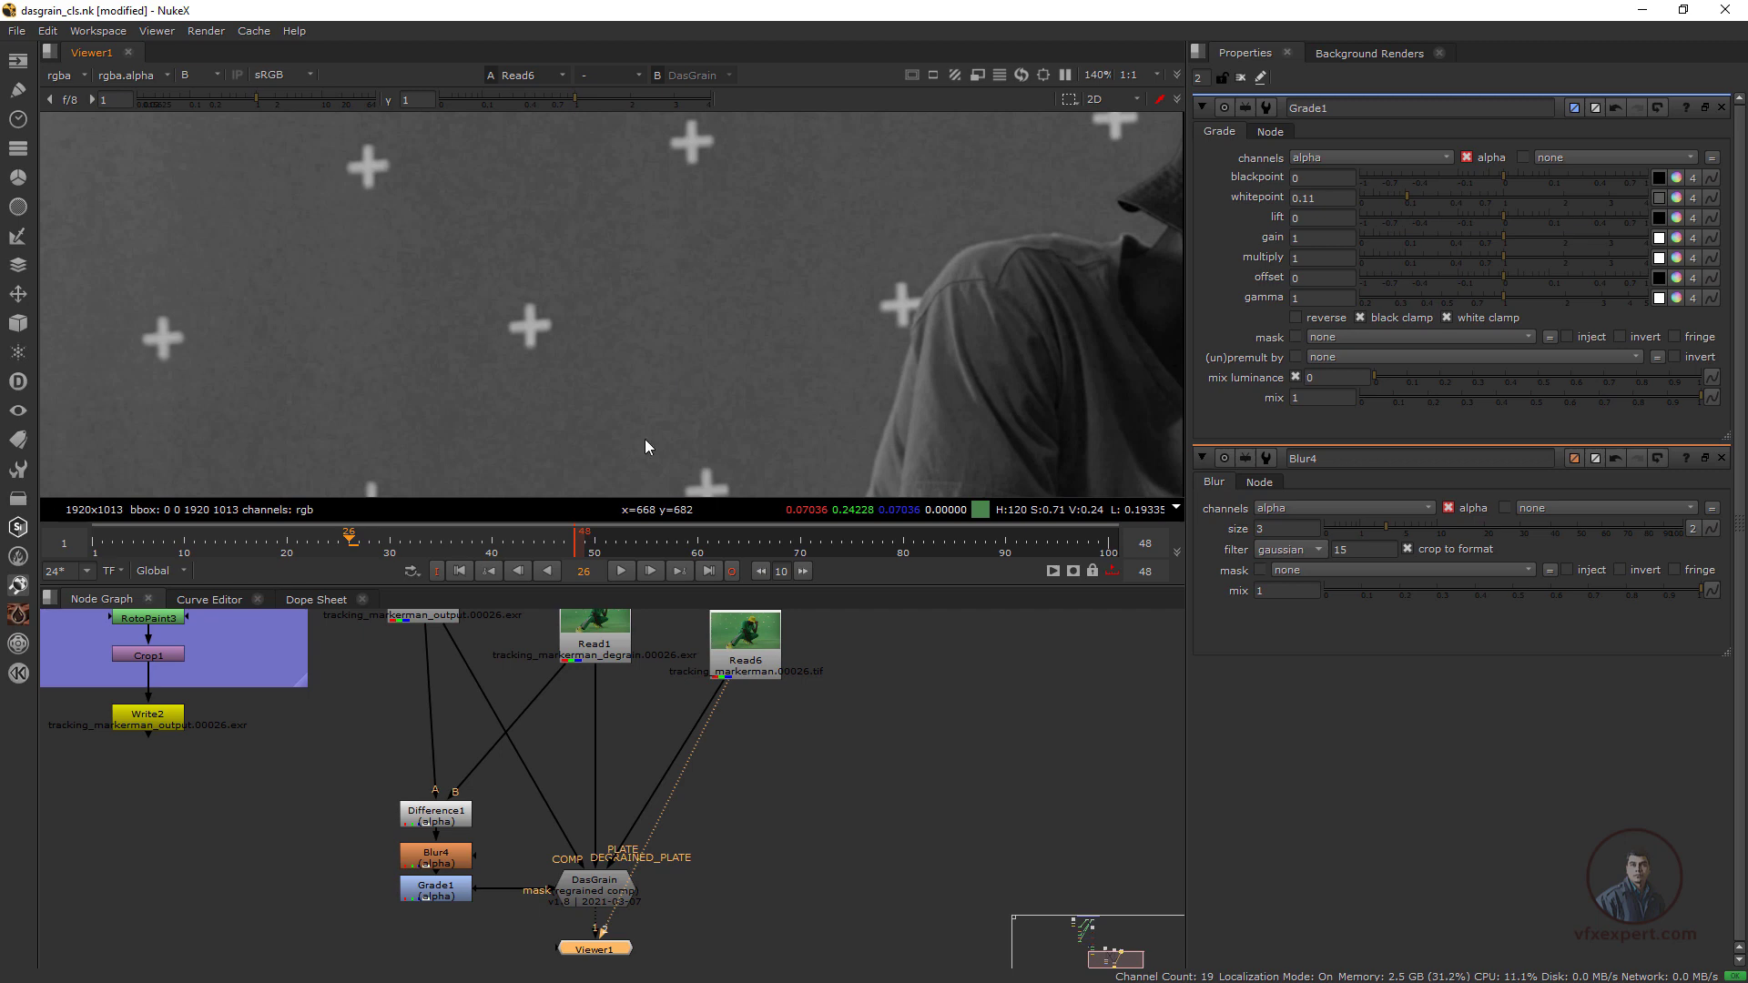
key("2")
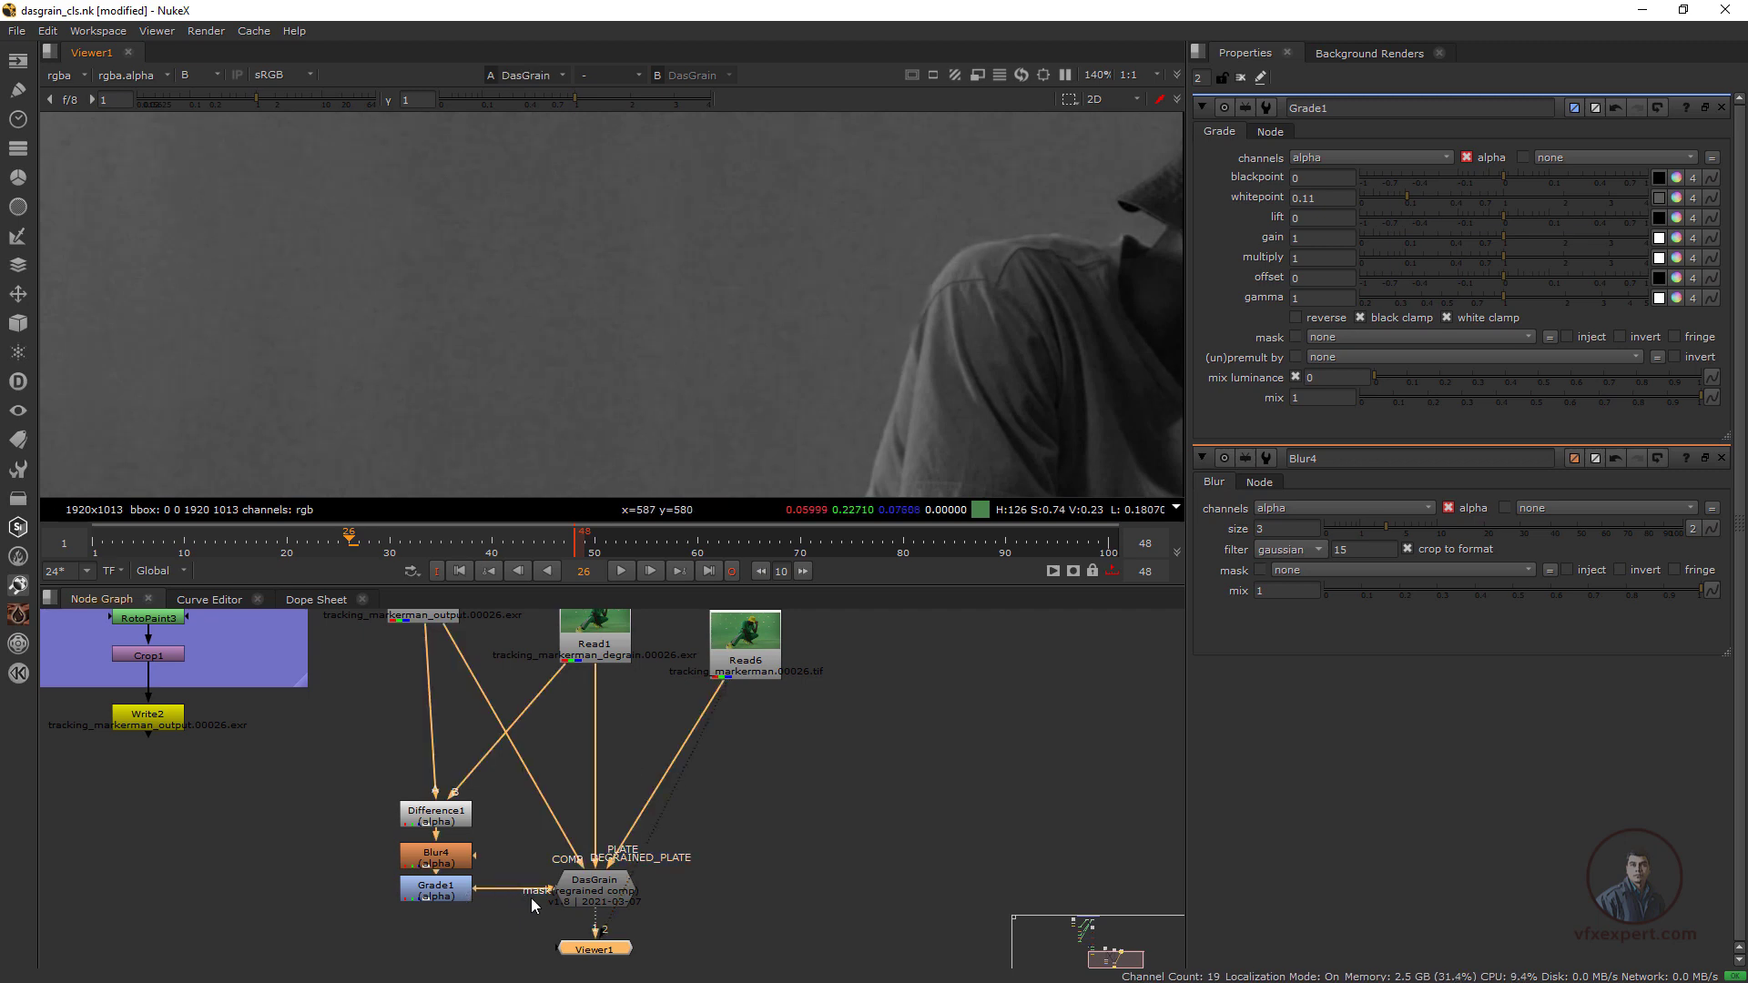
Enable the replace mask in DasGrain's Replace settings, using rgba.alpha
double_click(592, 897)
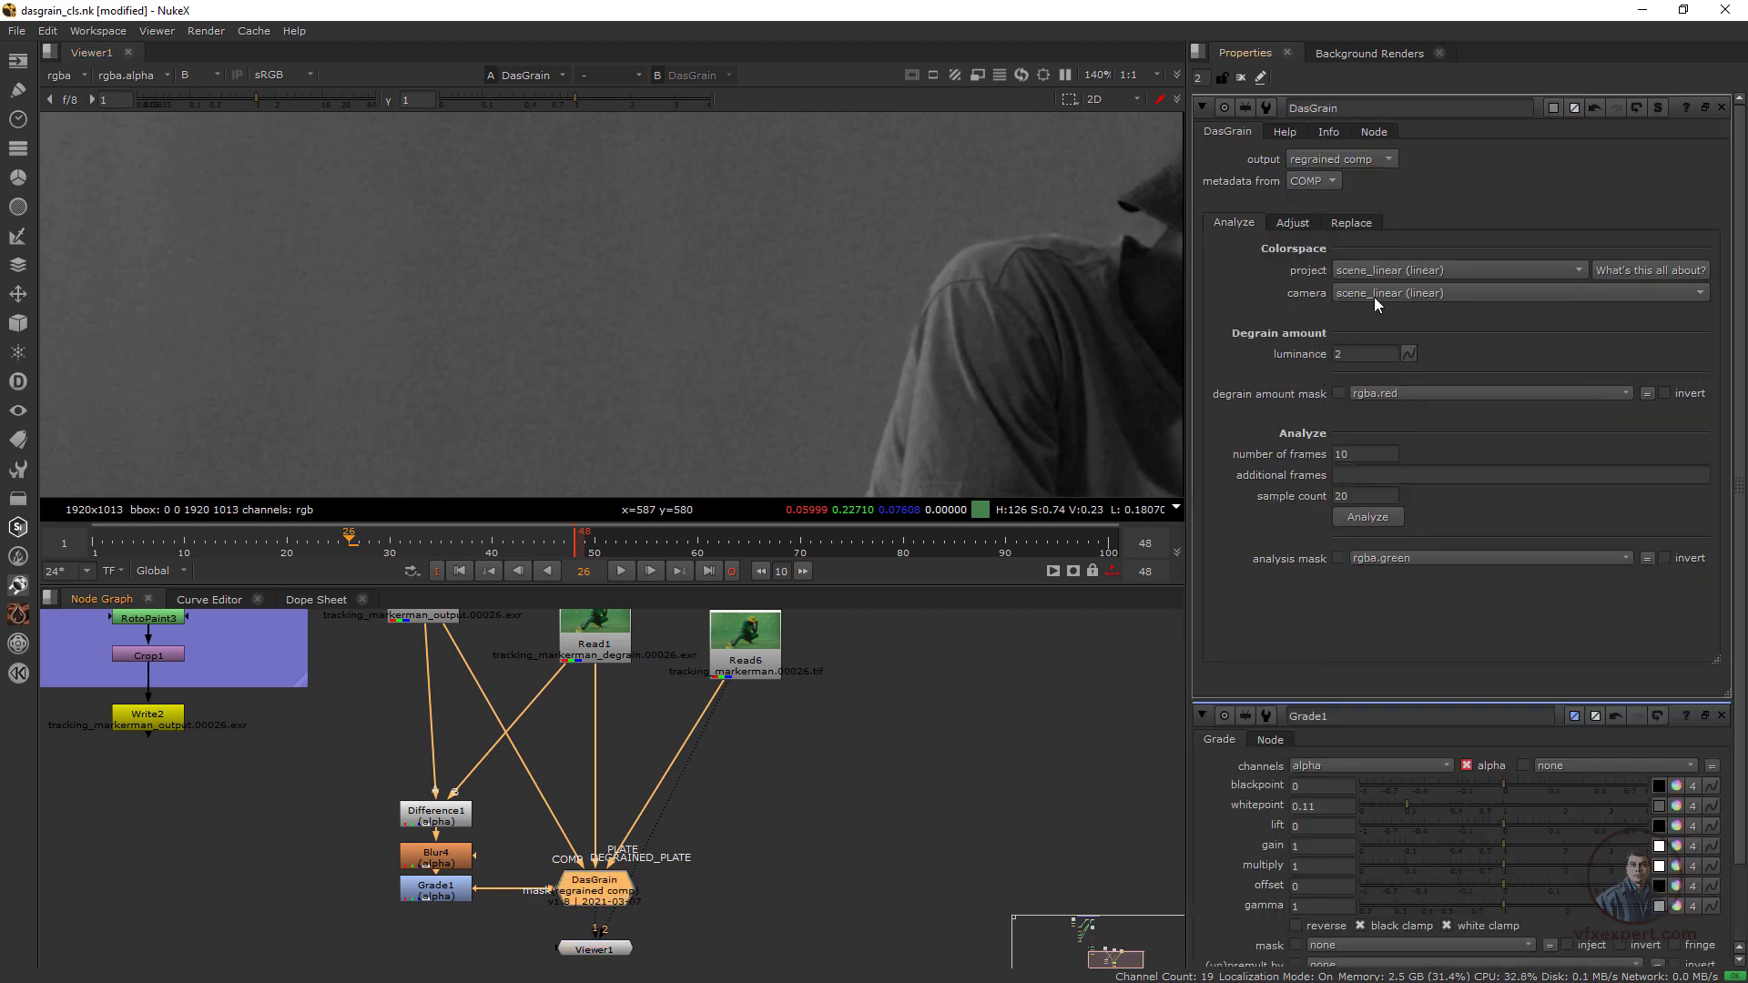
left_click(1349, 223)
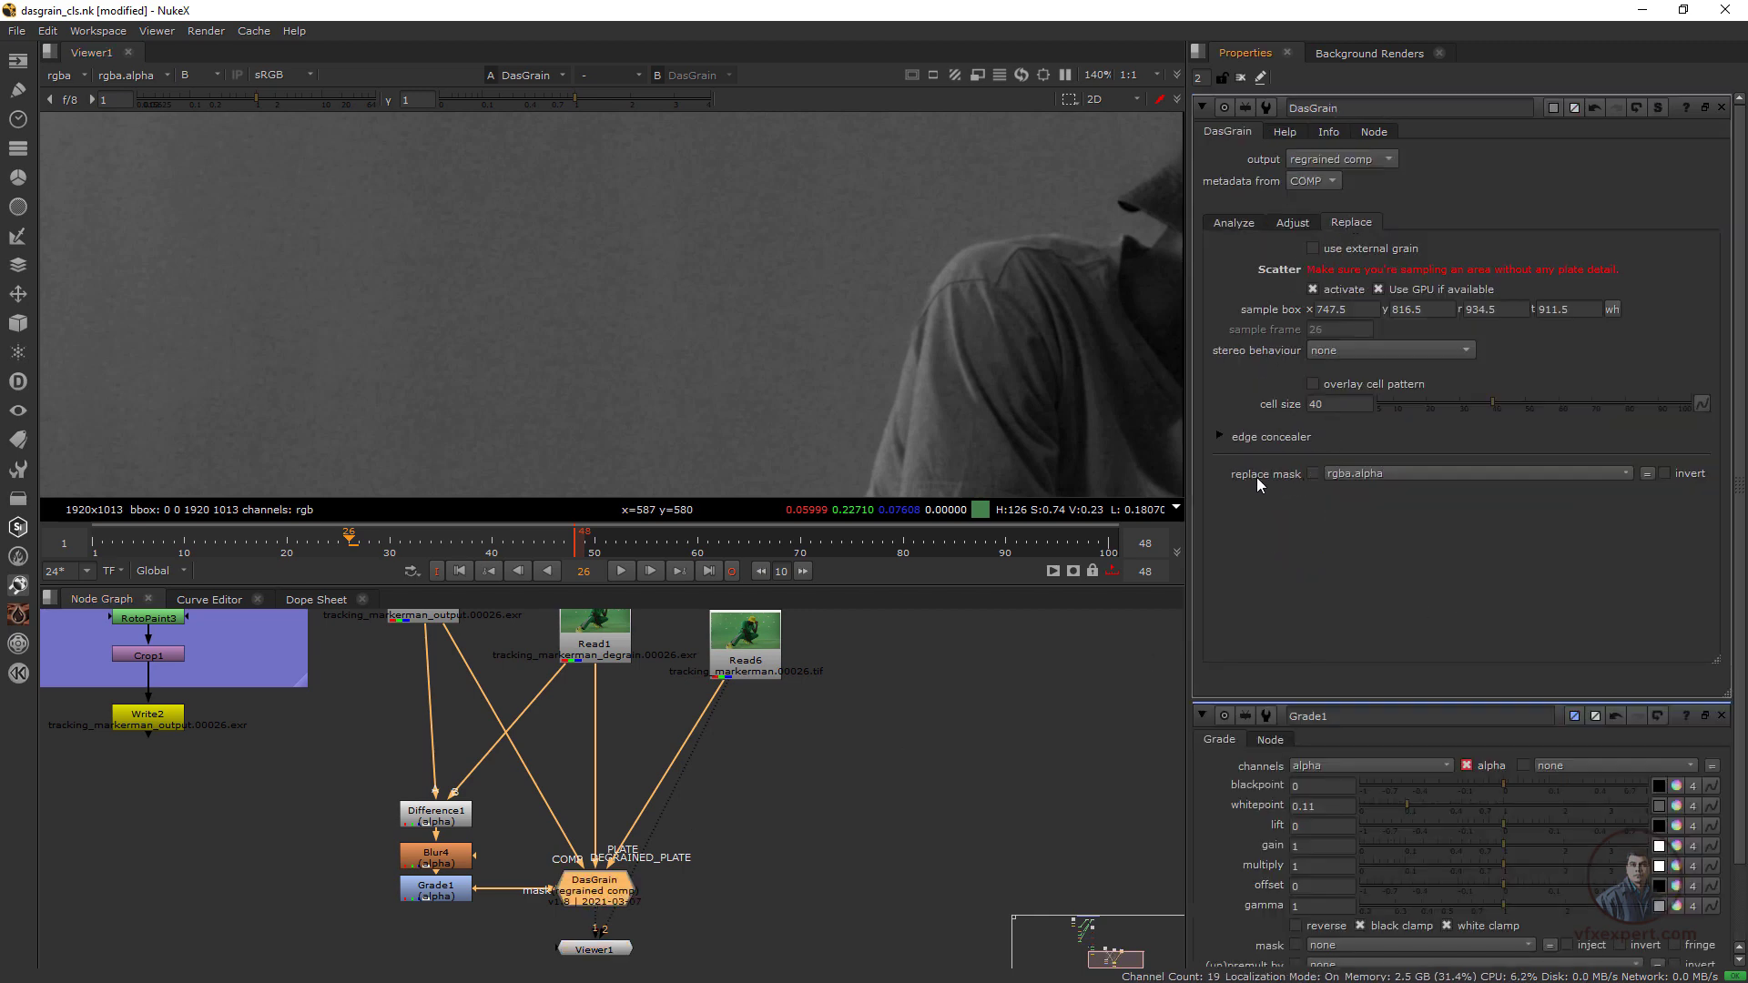
left_click(1312, 475)
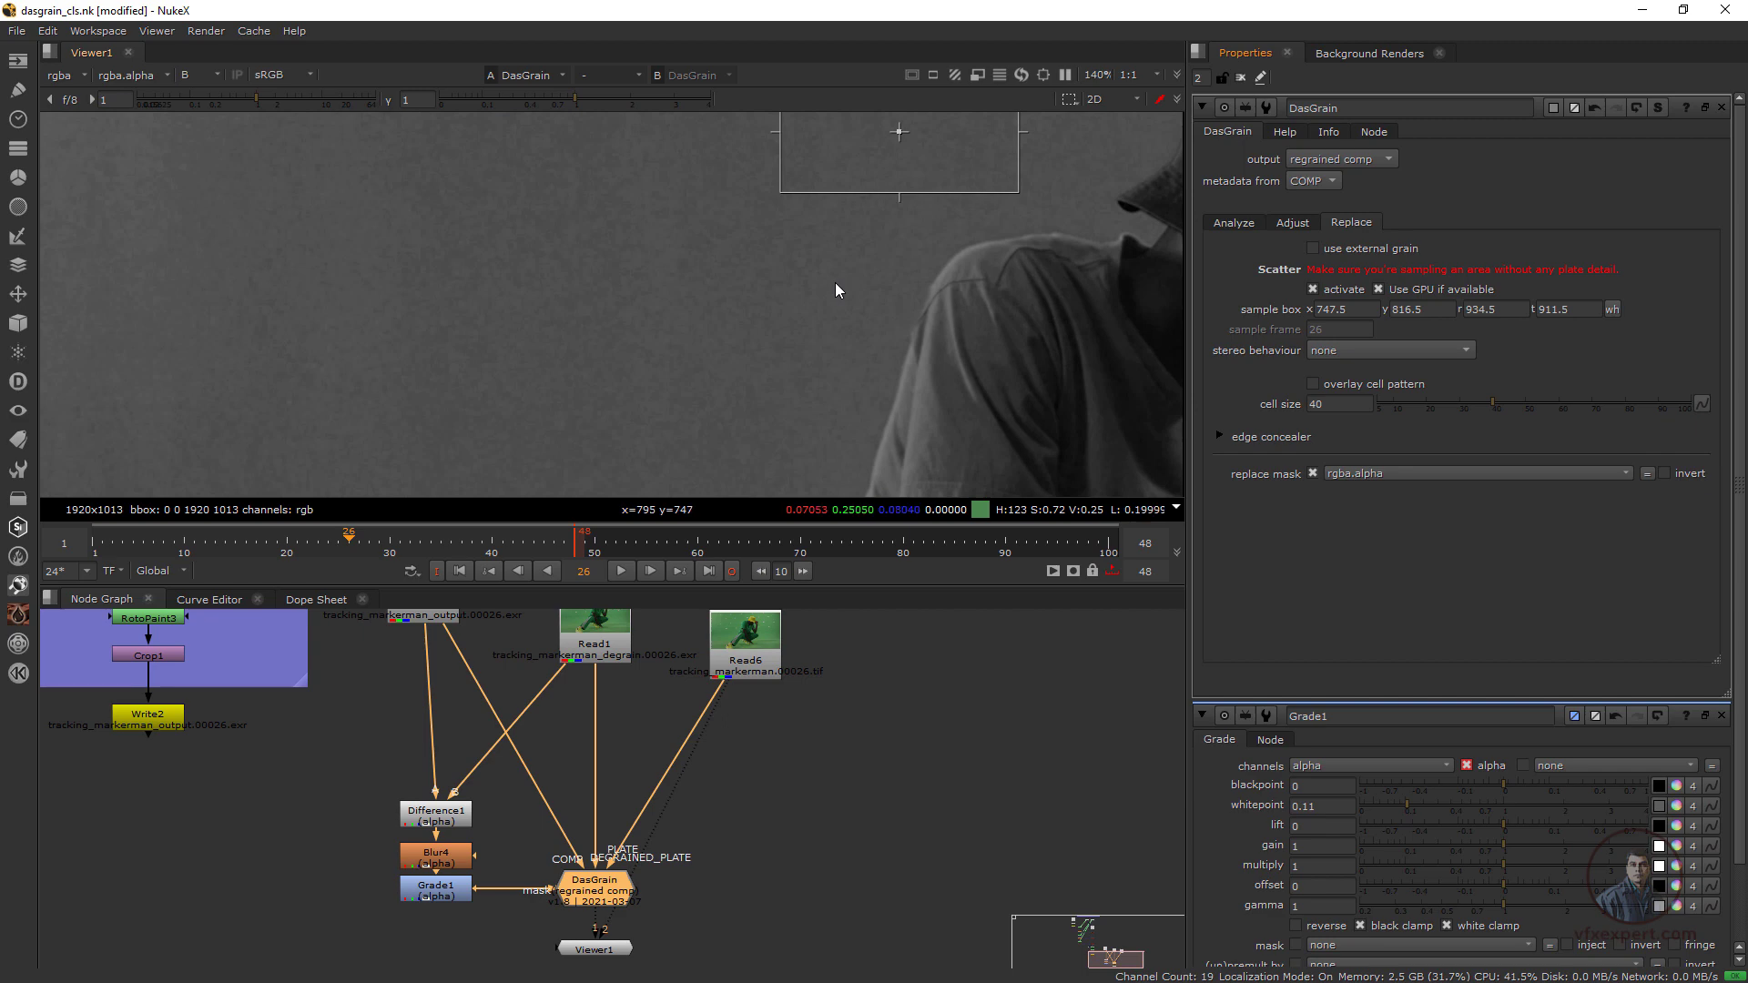
Compare the masked DasGrain result with the Read6 plate up close to examine the replaced grain at the marker areas
middle_click_drag(830, 282, 816, 303)
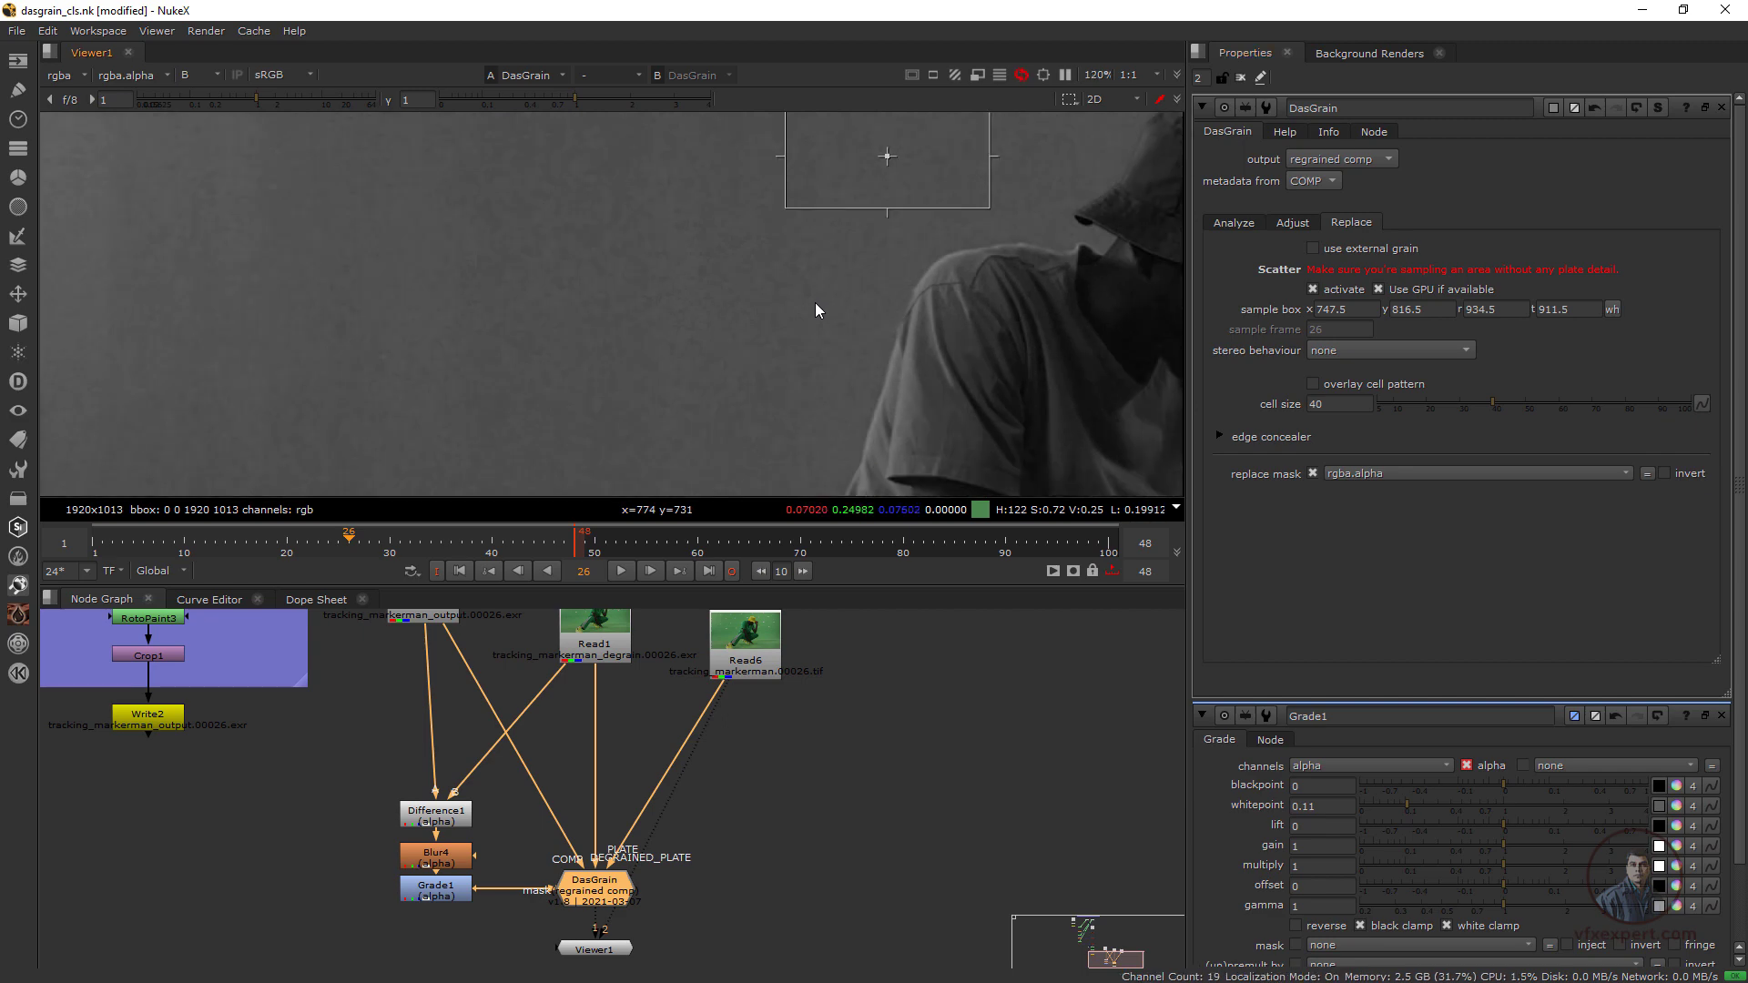
middle_click_drag(797, 360, 849, 359)
key("2")
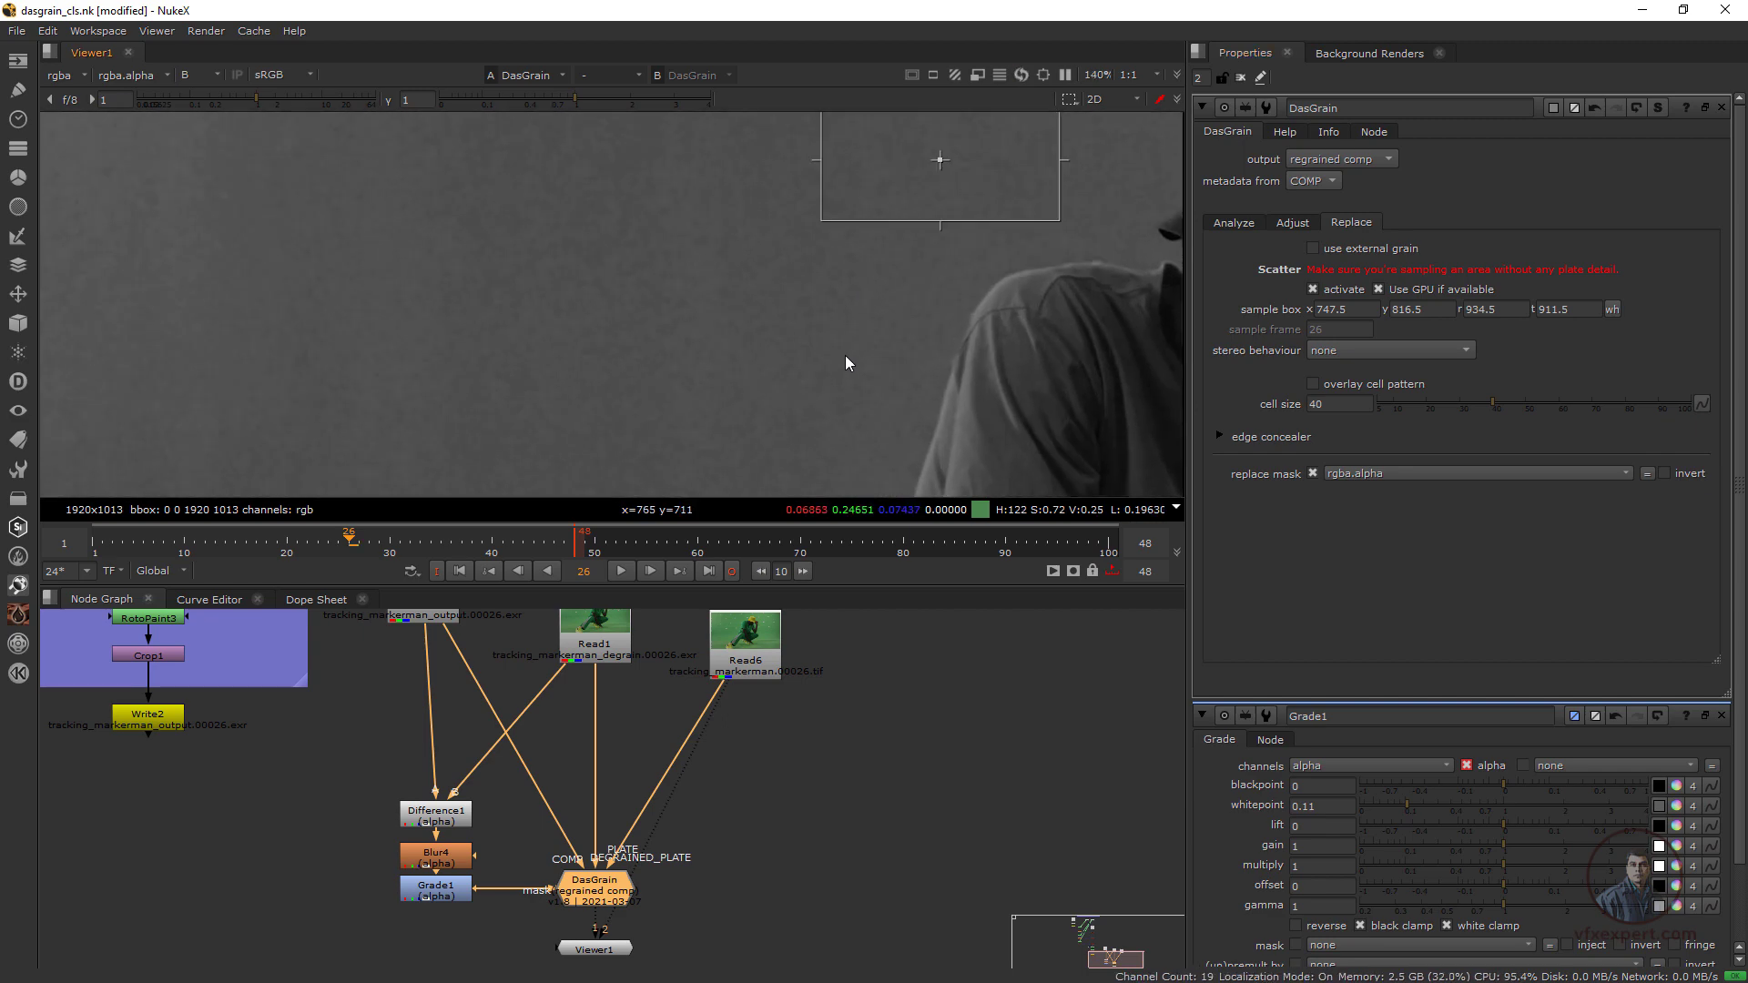
key("1")
key("2")
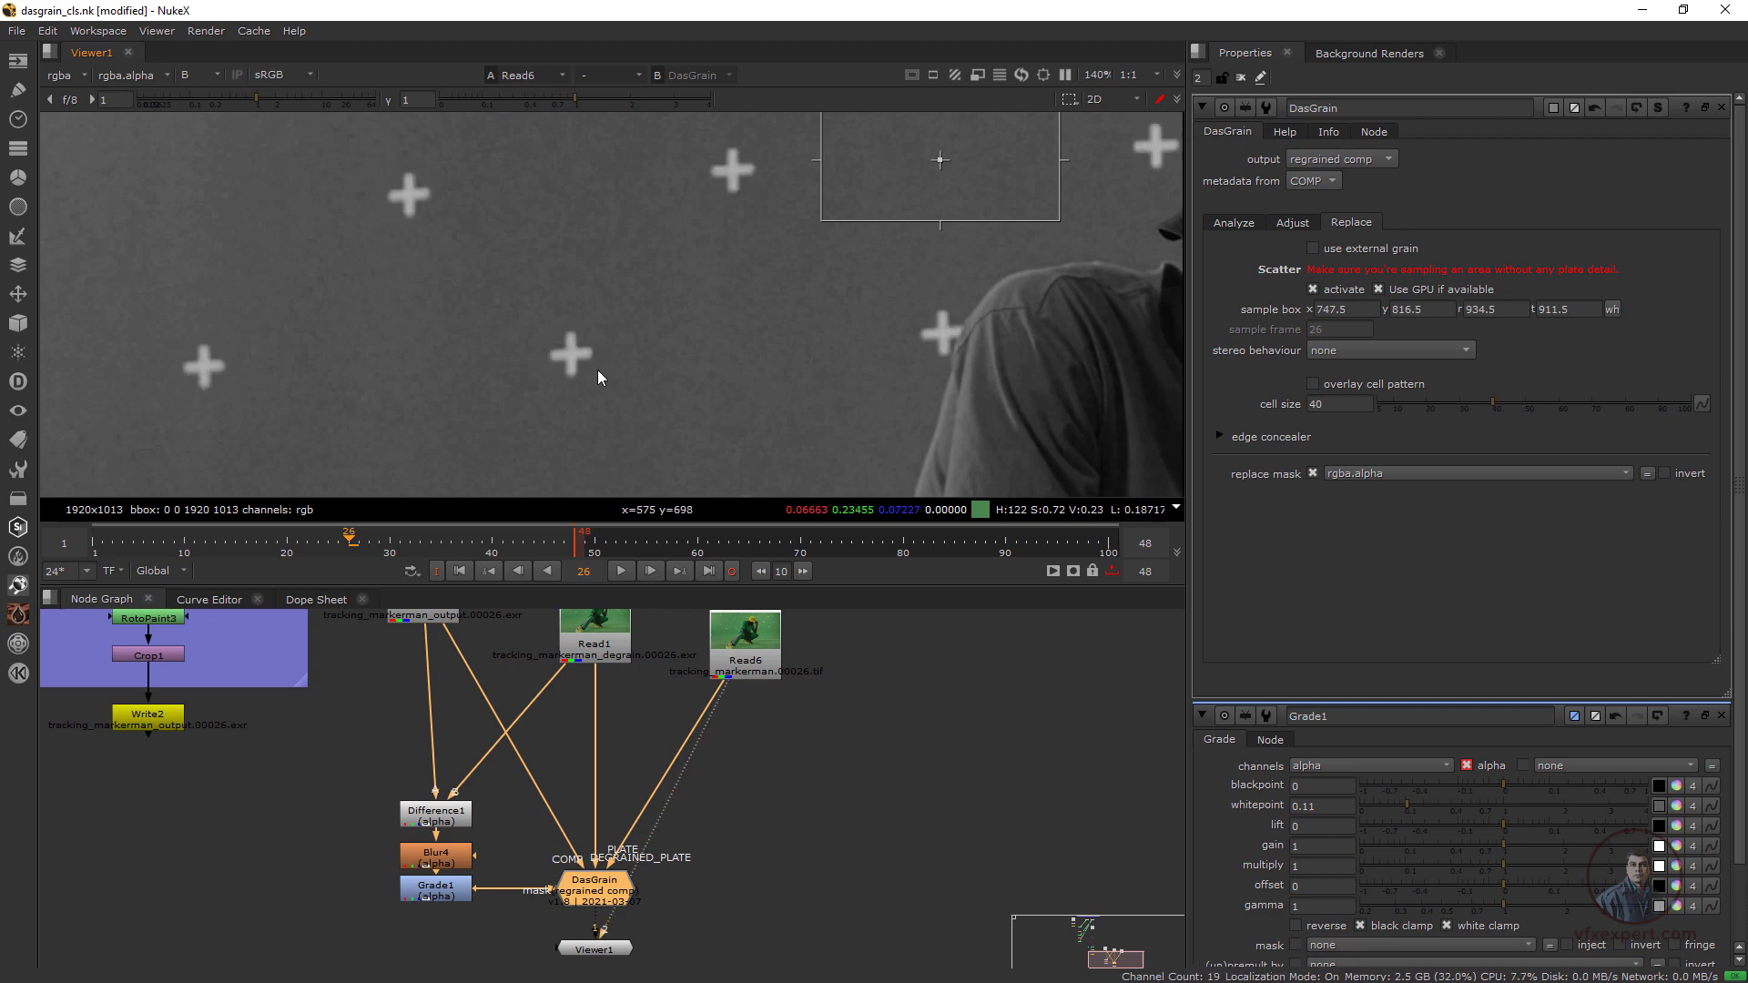
key("1")
key("2")
scroll(546, 364, "up", 5)
key("1")
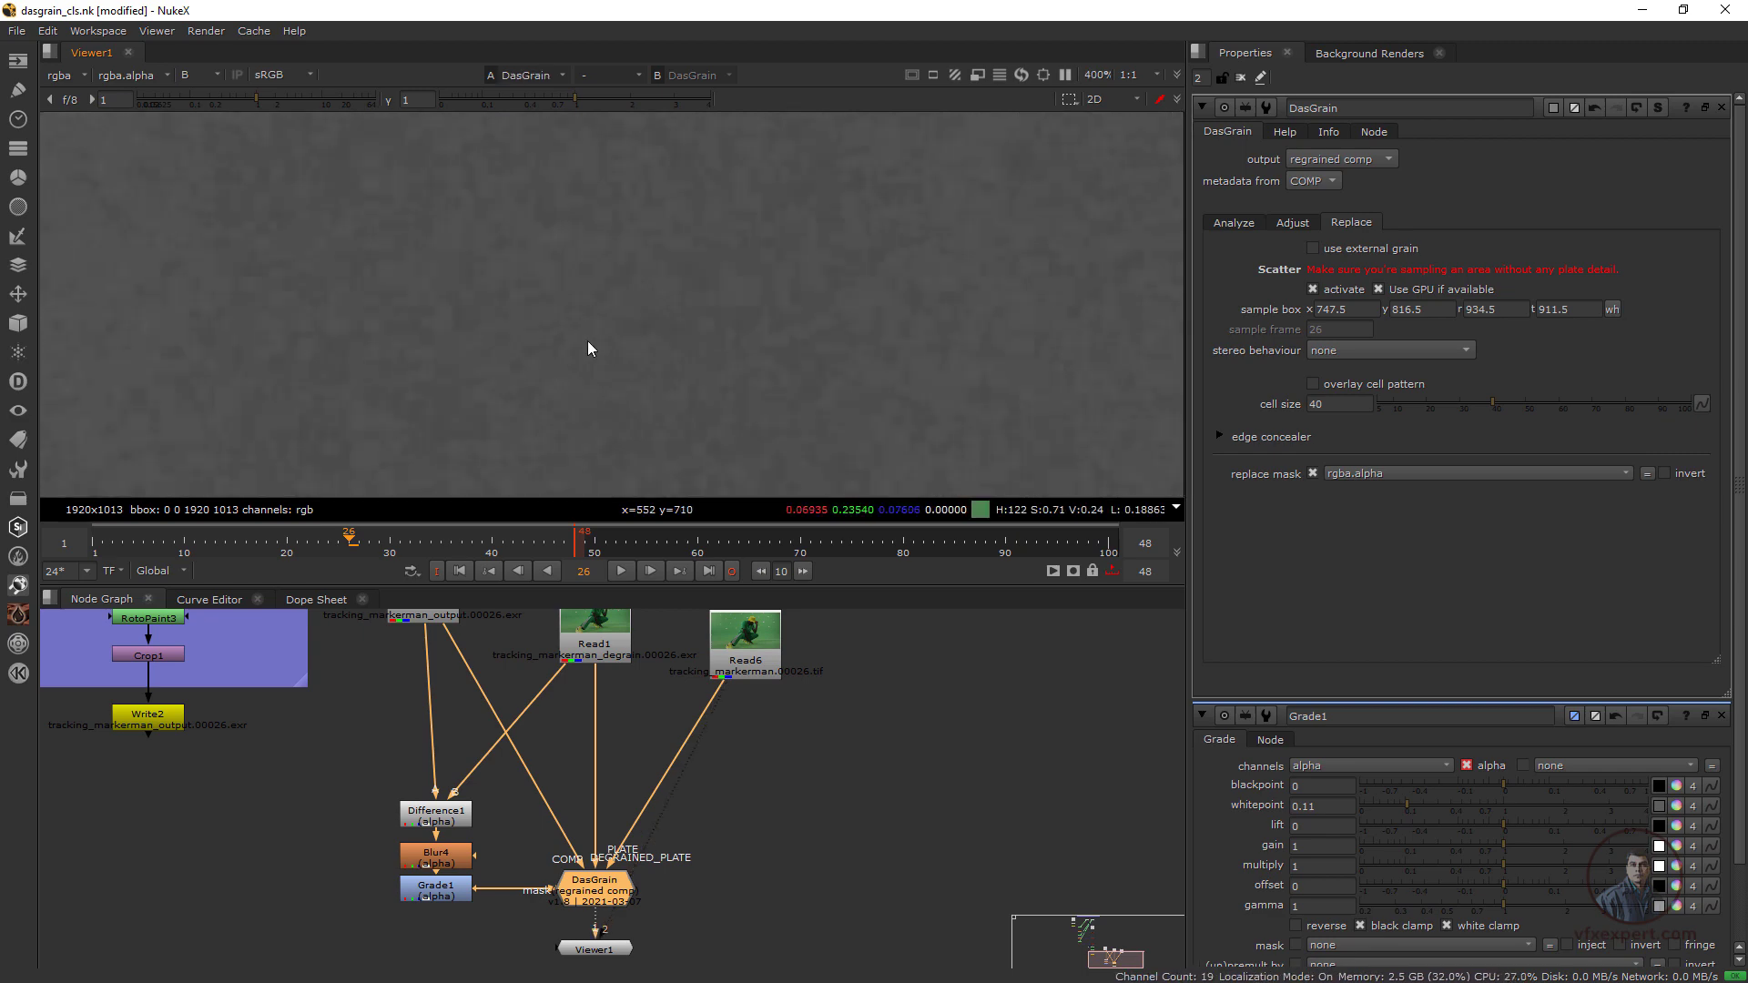
key("2")
key("1")
key("2")
key("1")
key("2")
key("1")
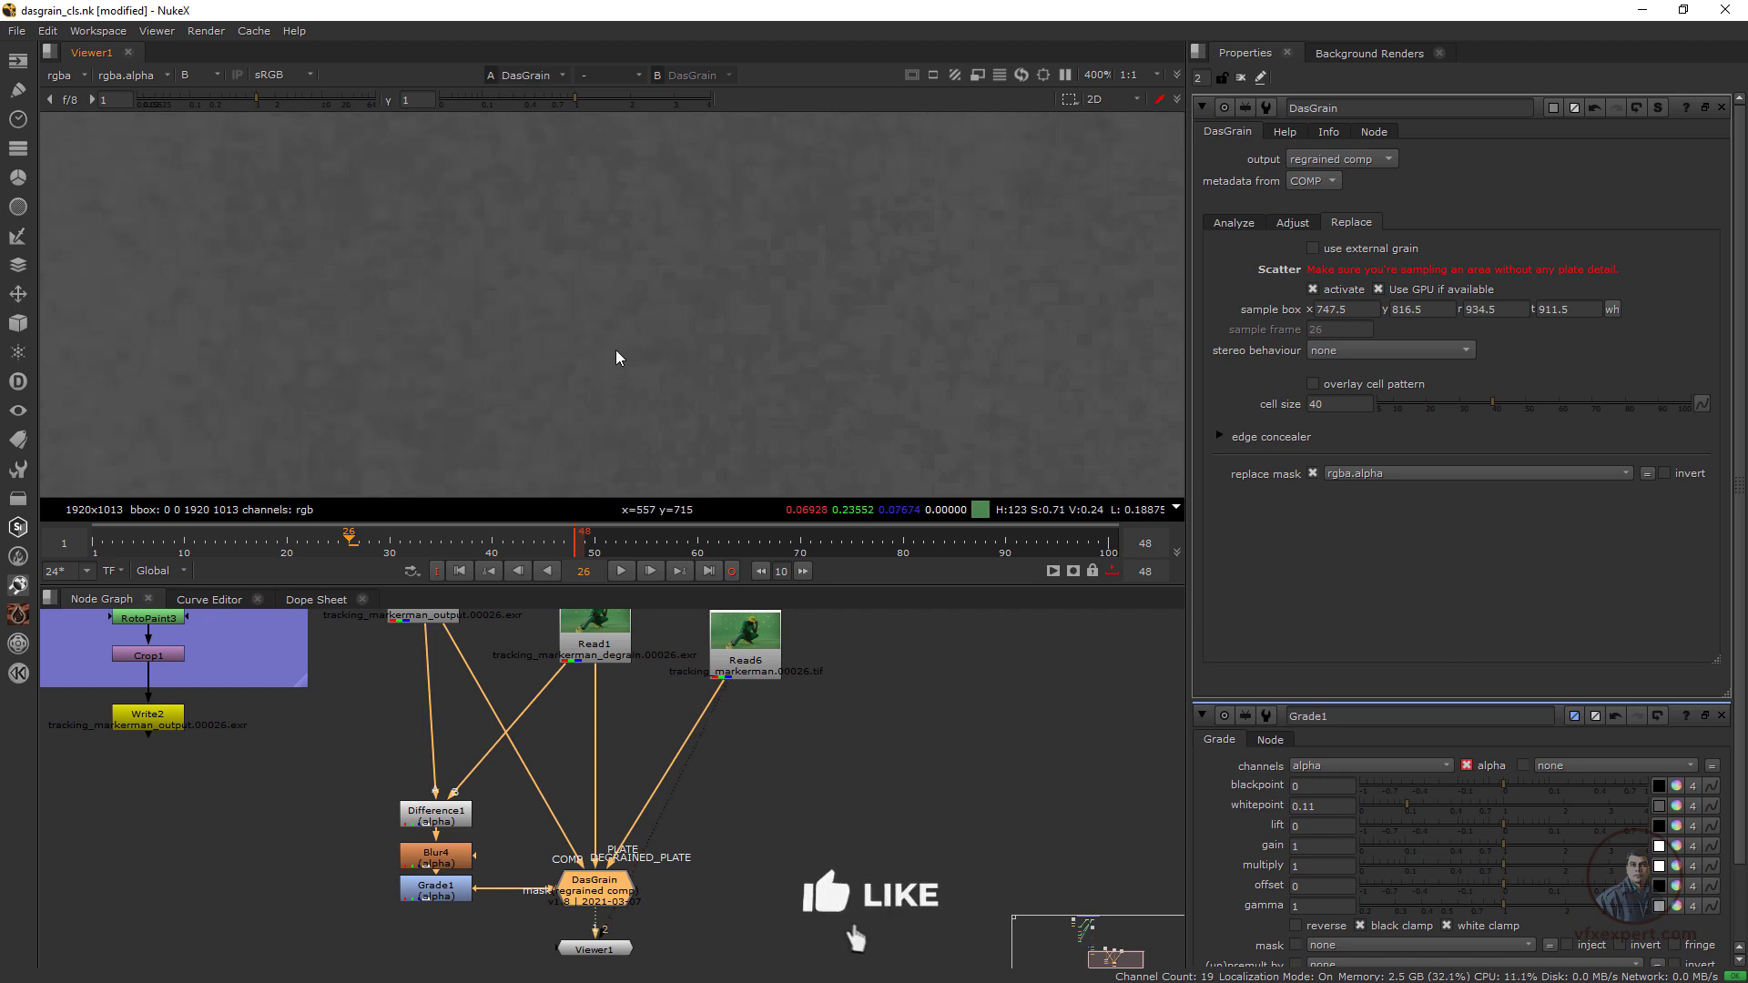
key("2")
key("1")
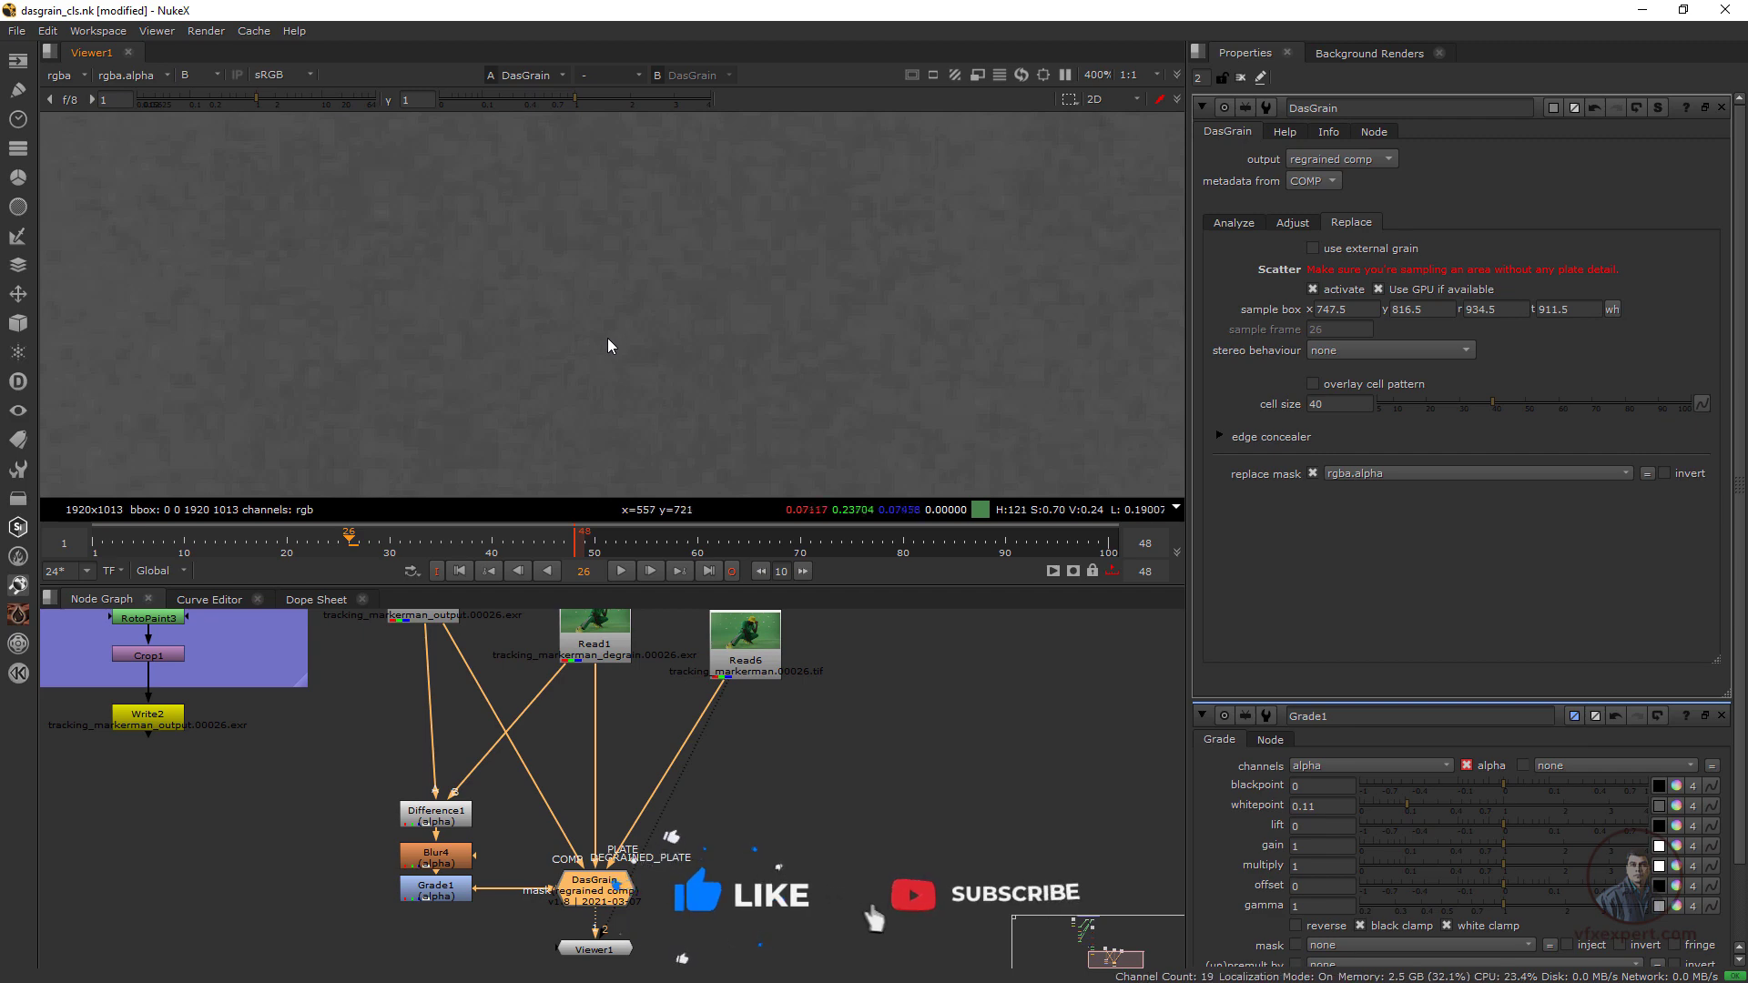
Try a degrain luminance of 1 in DasGrain's Analyze settings and restore it to 2
left_click(1234, 222)
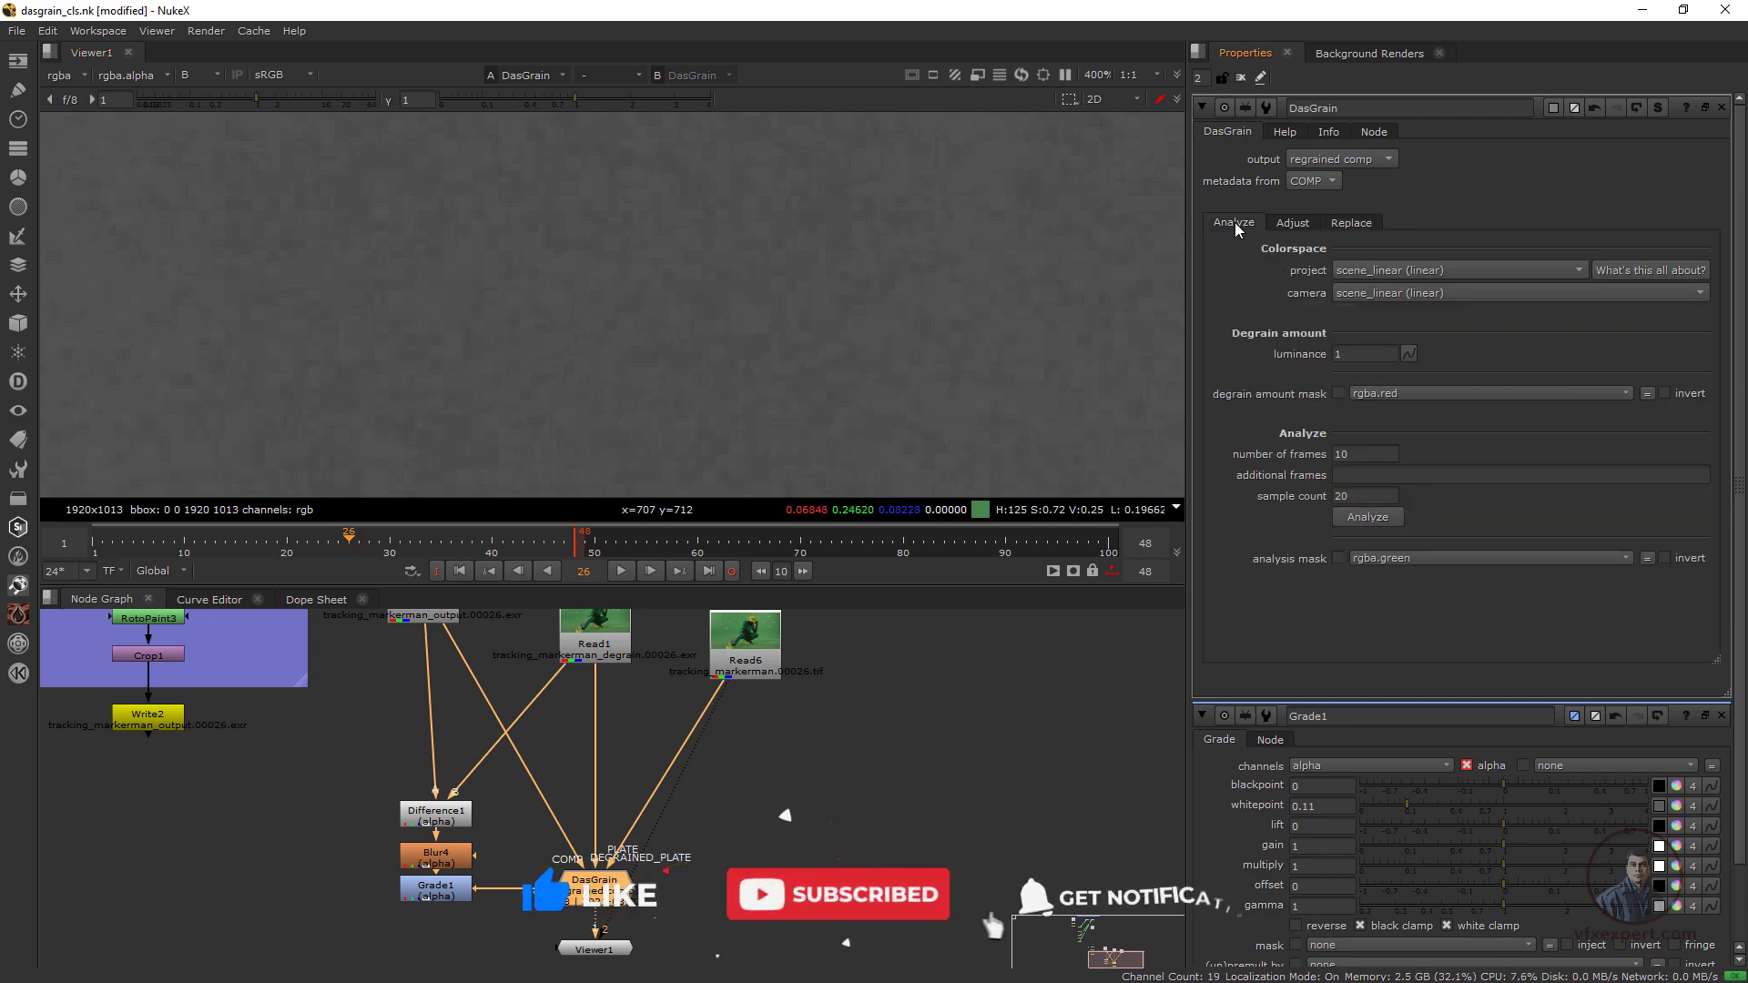
left_click(1341, 354)
left_click_drag(1338, 354, 1325, 355)
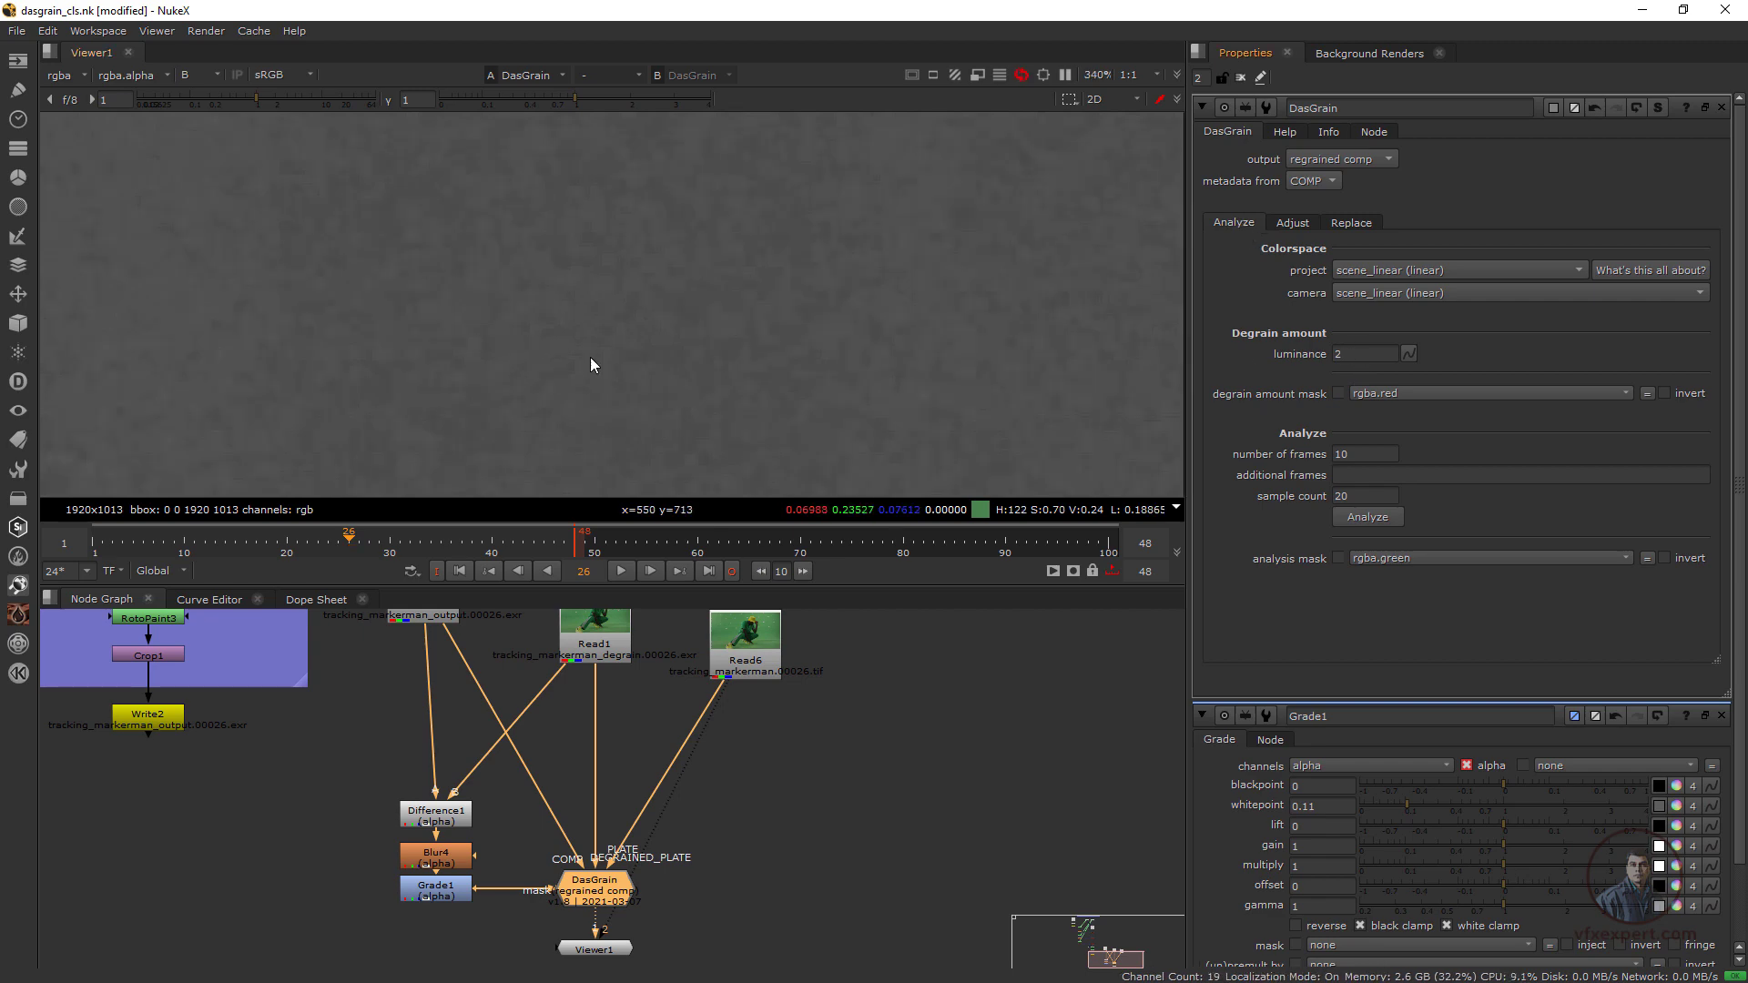
Play the shot from frame 1 and compare the moving grain of the DasGrain result with the Read6 plate
scroll(590, 357, "down", 6)
scroll(719, 401, "up", 3)
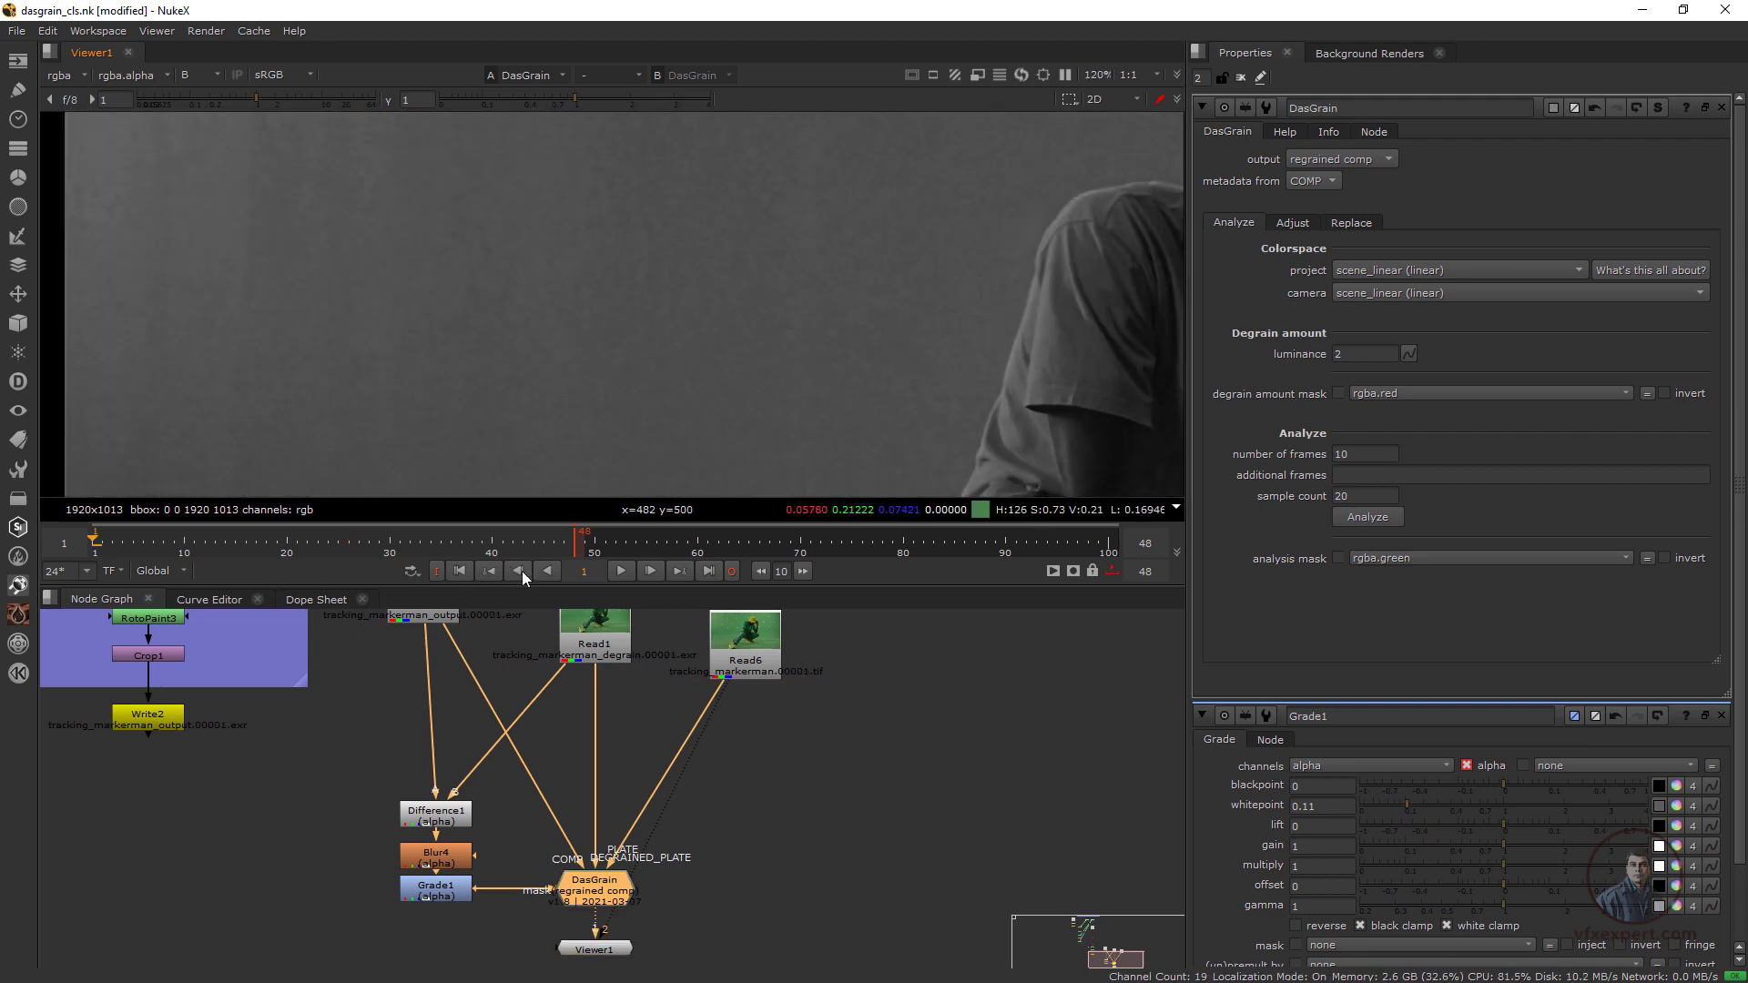
left_click(621, 571)
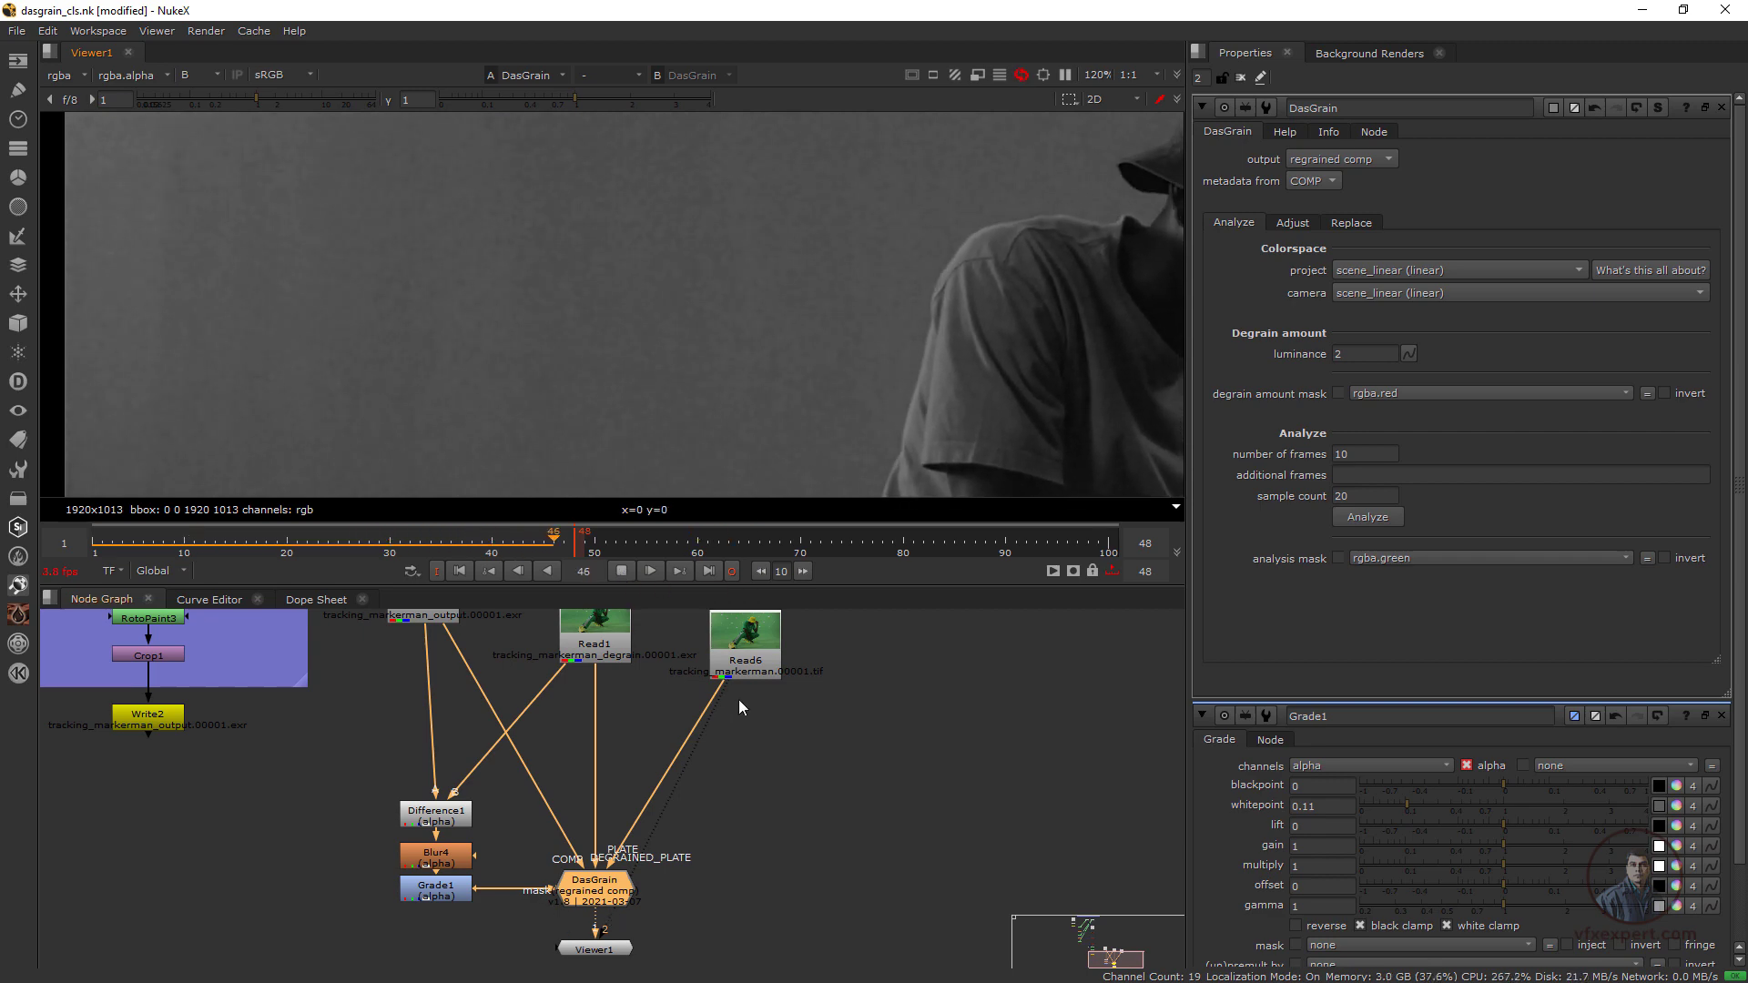
left_click(743, 665)
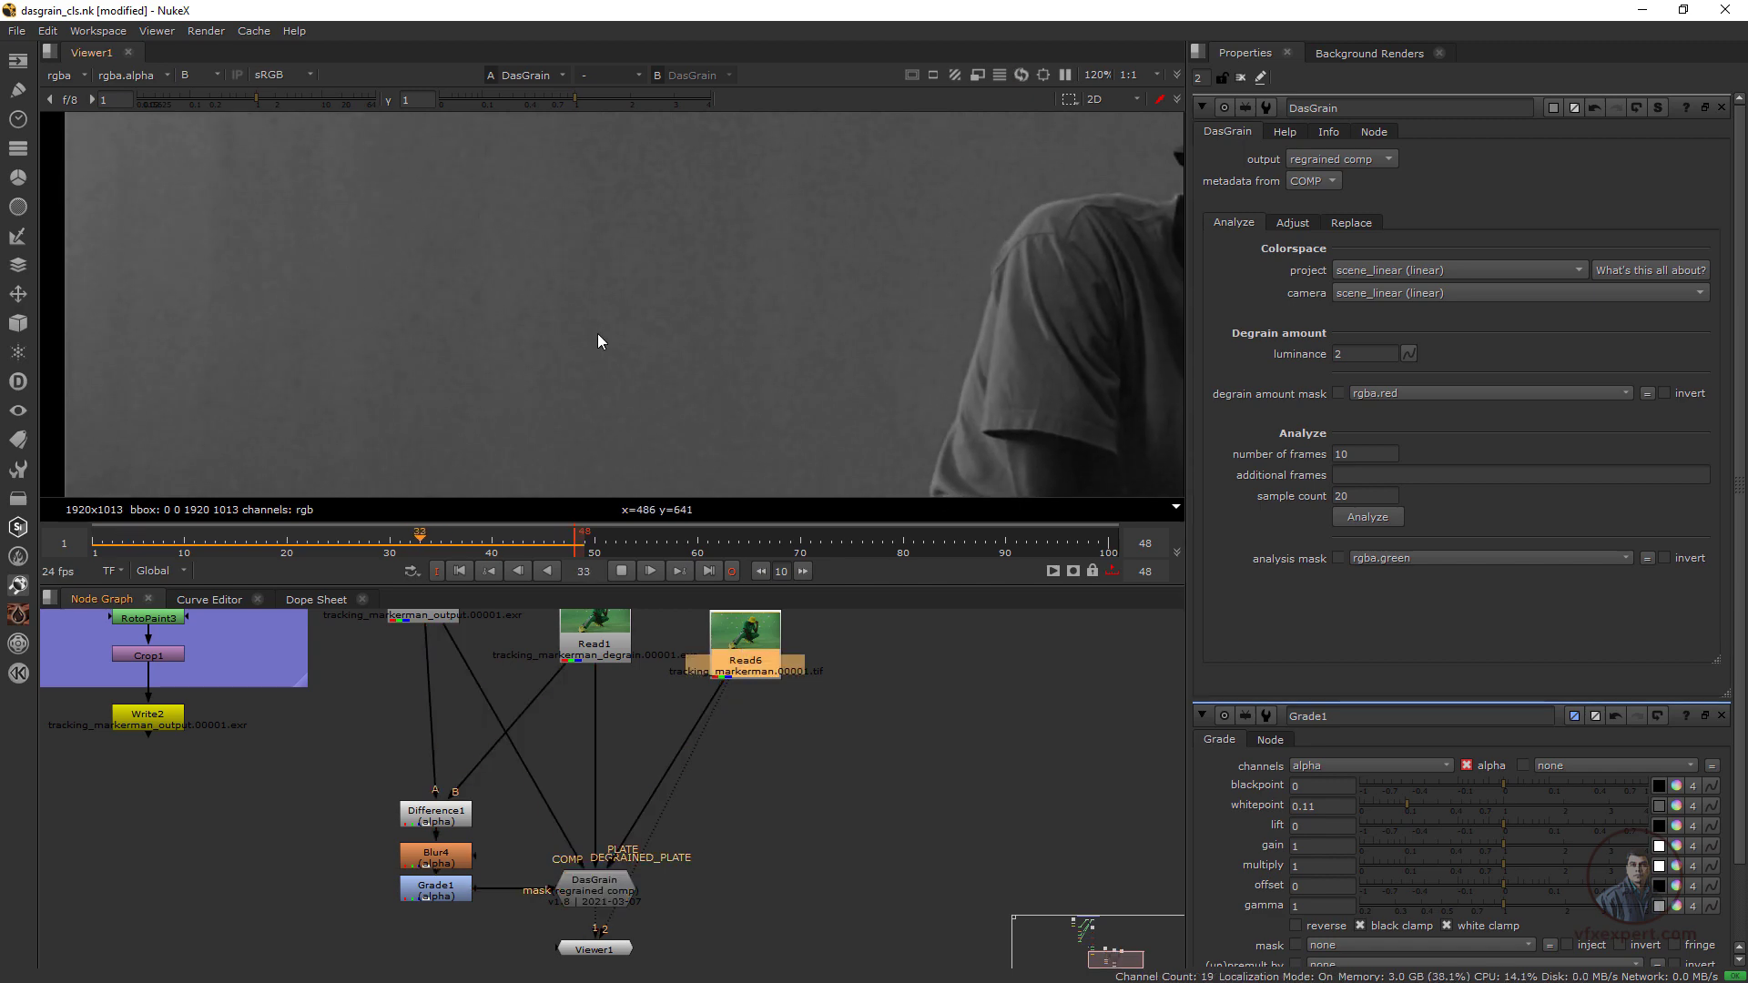
key("1")
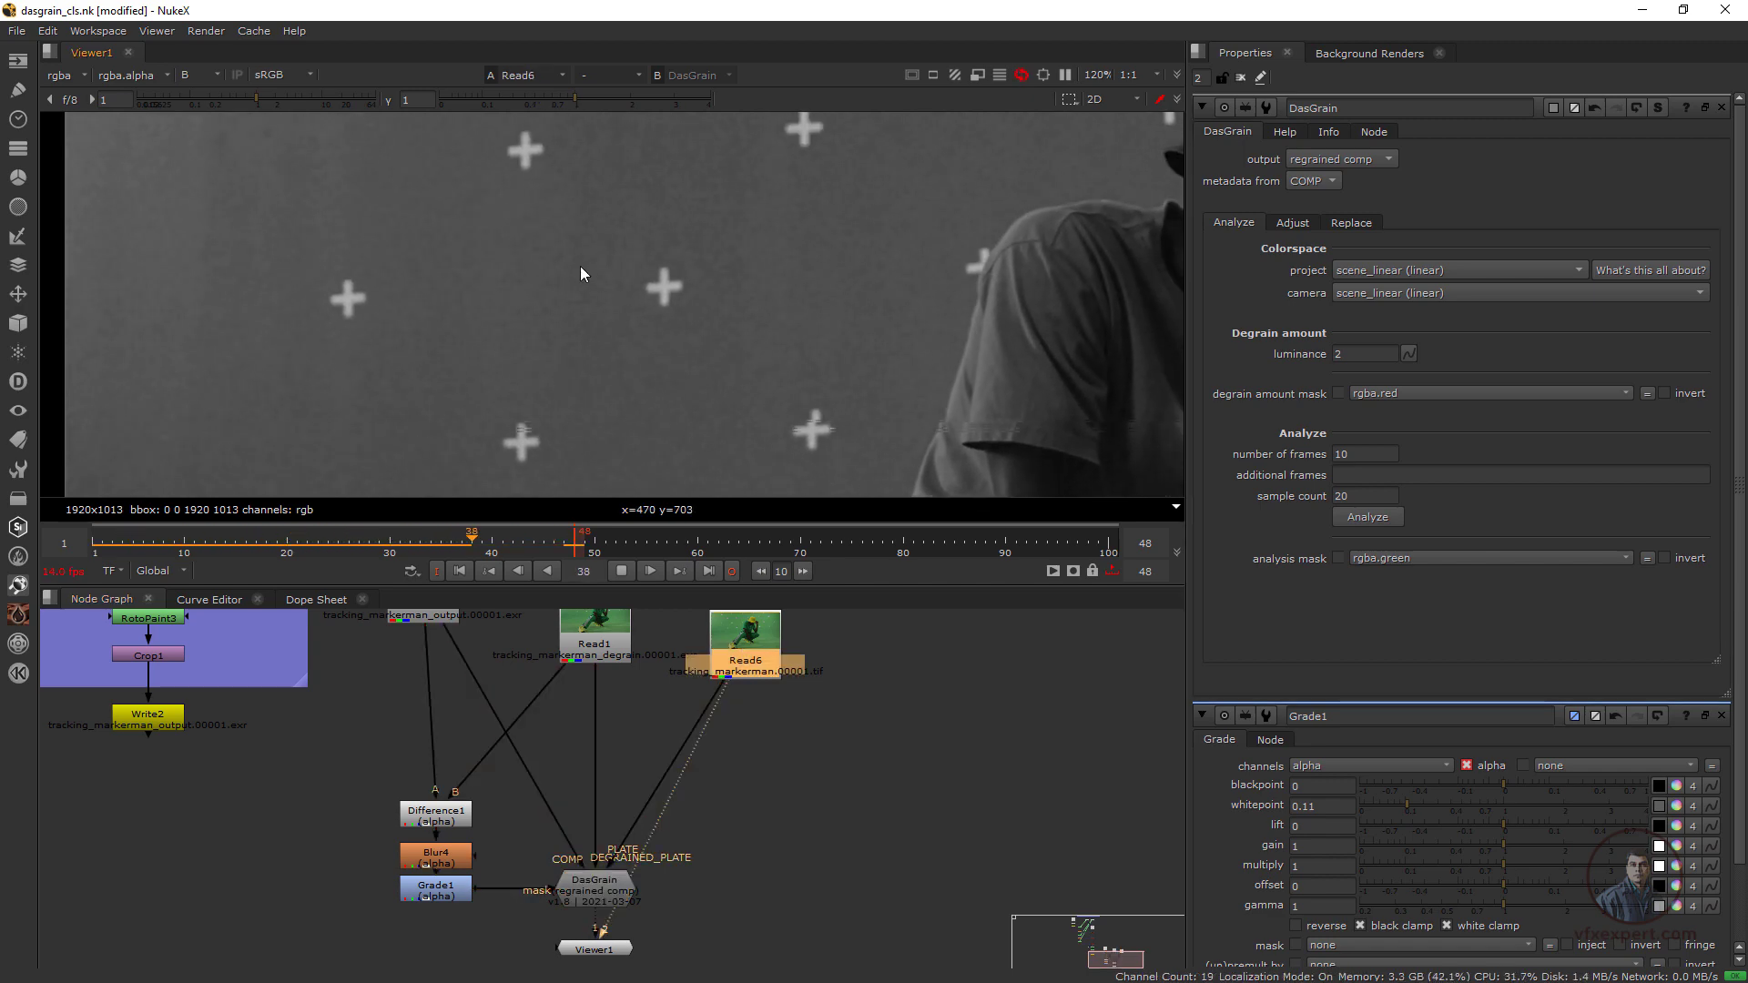
scroll(547, 273, "up", 1)
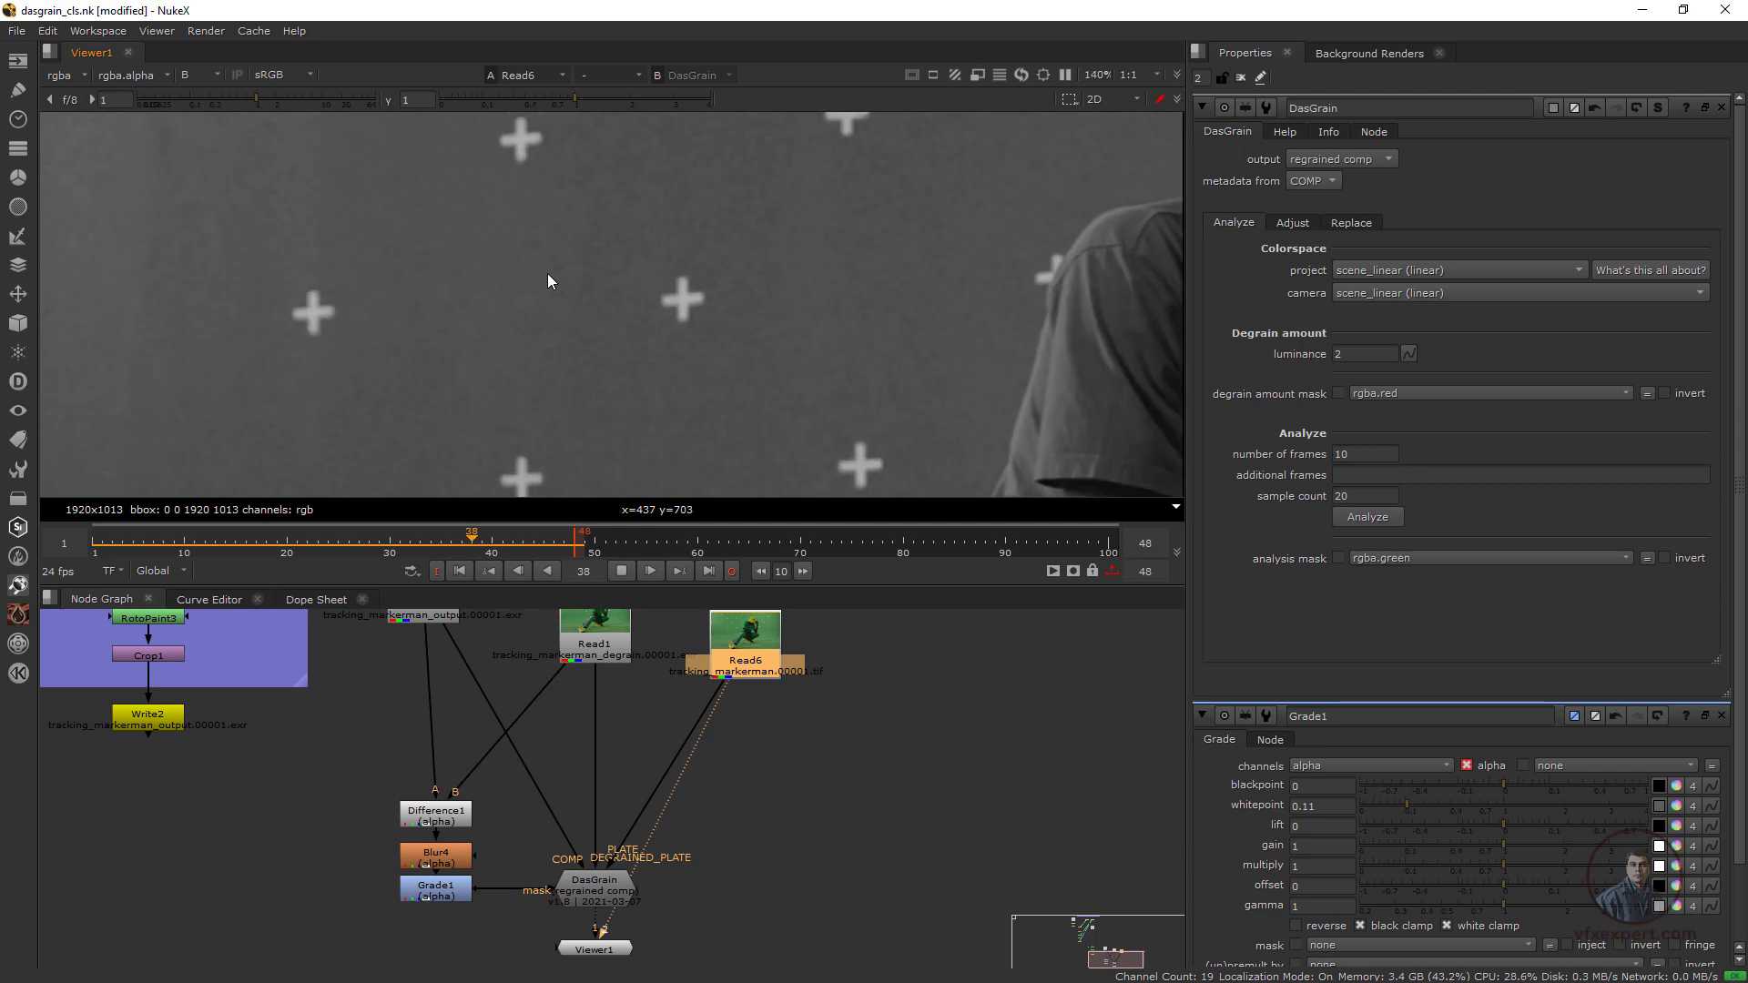
key("2")
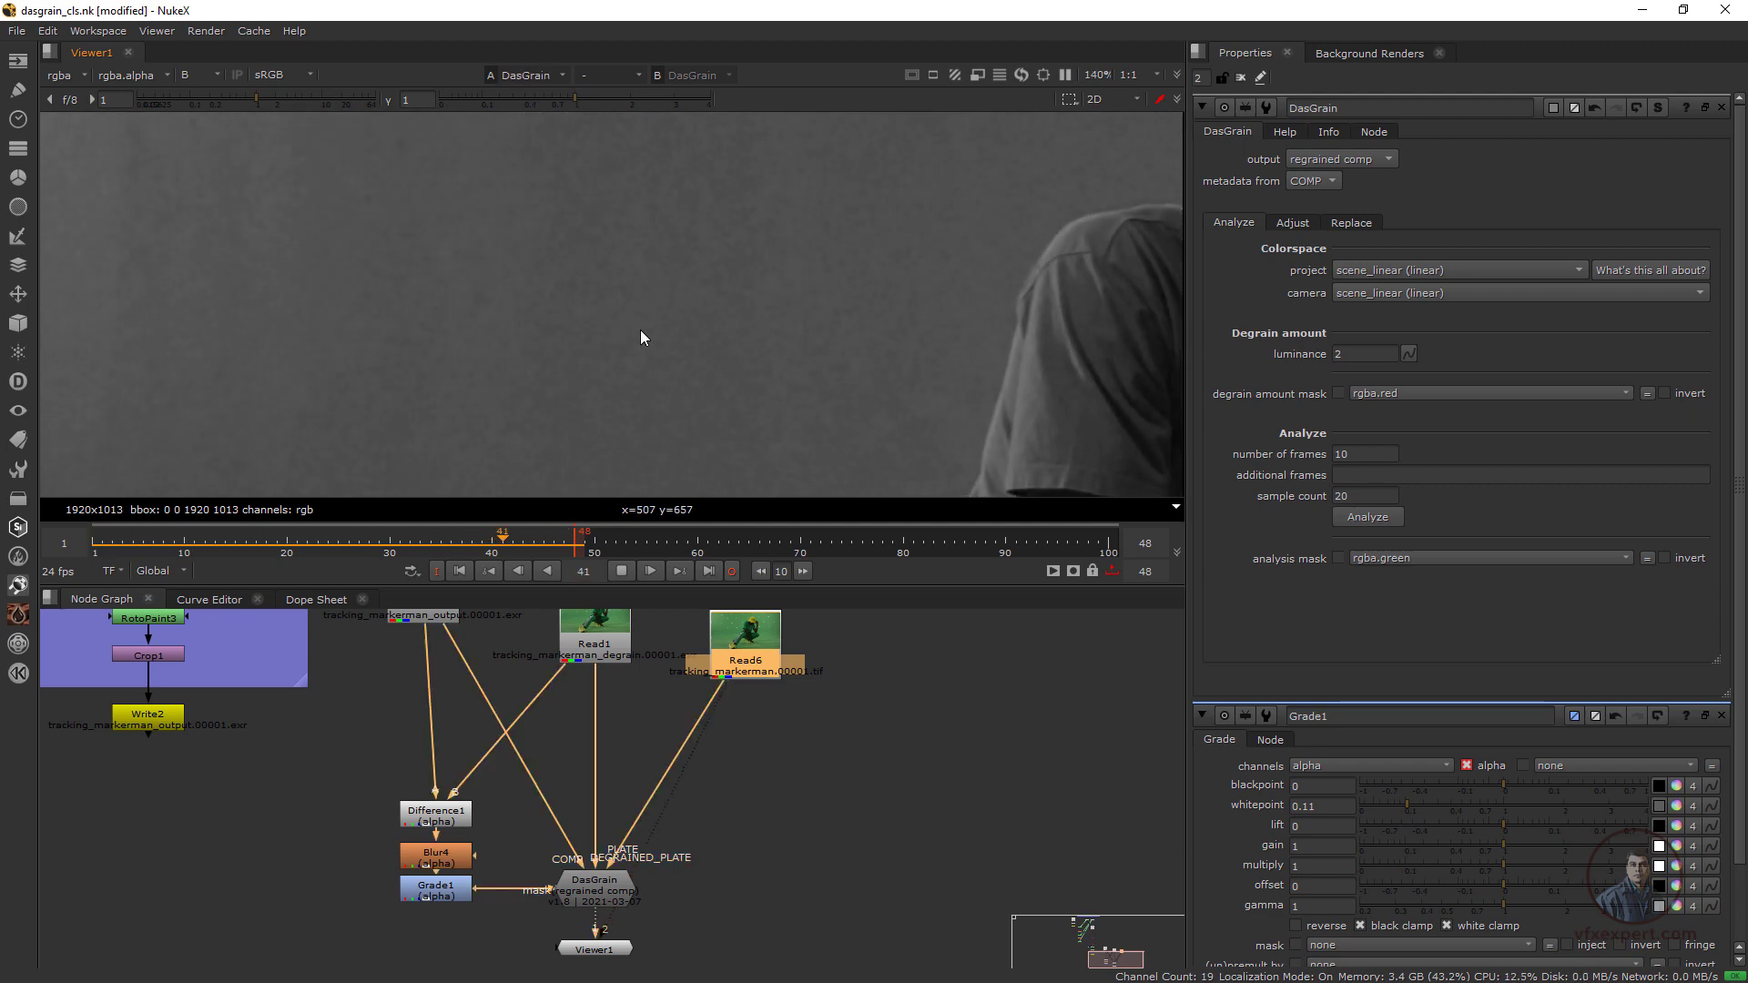
key("1")
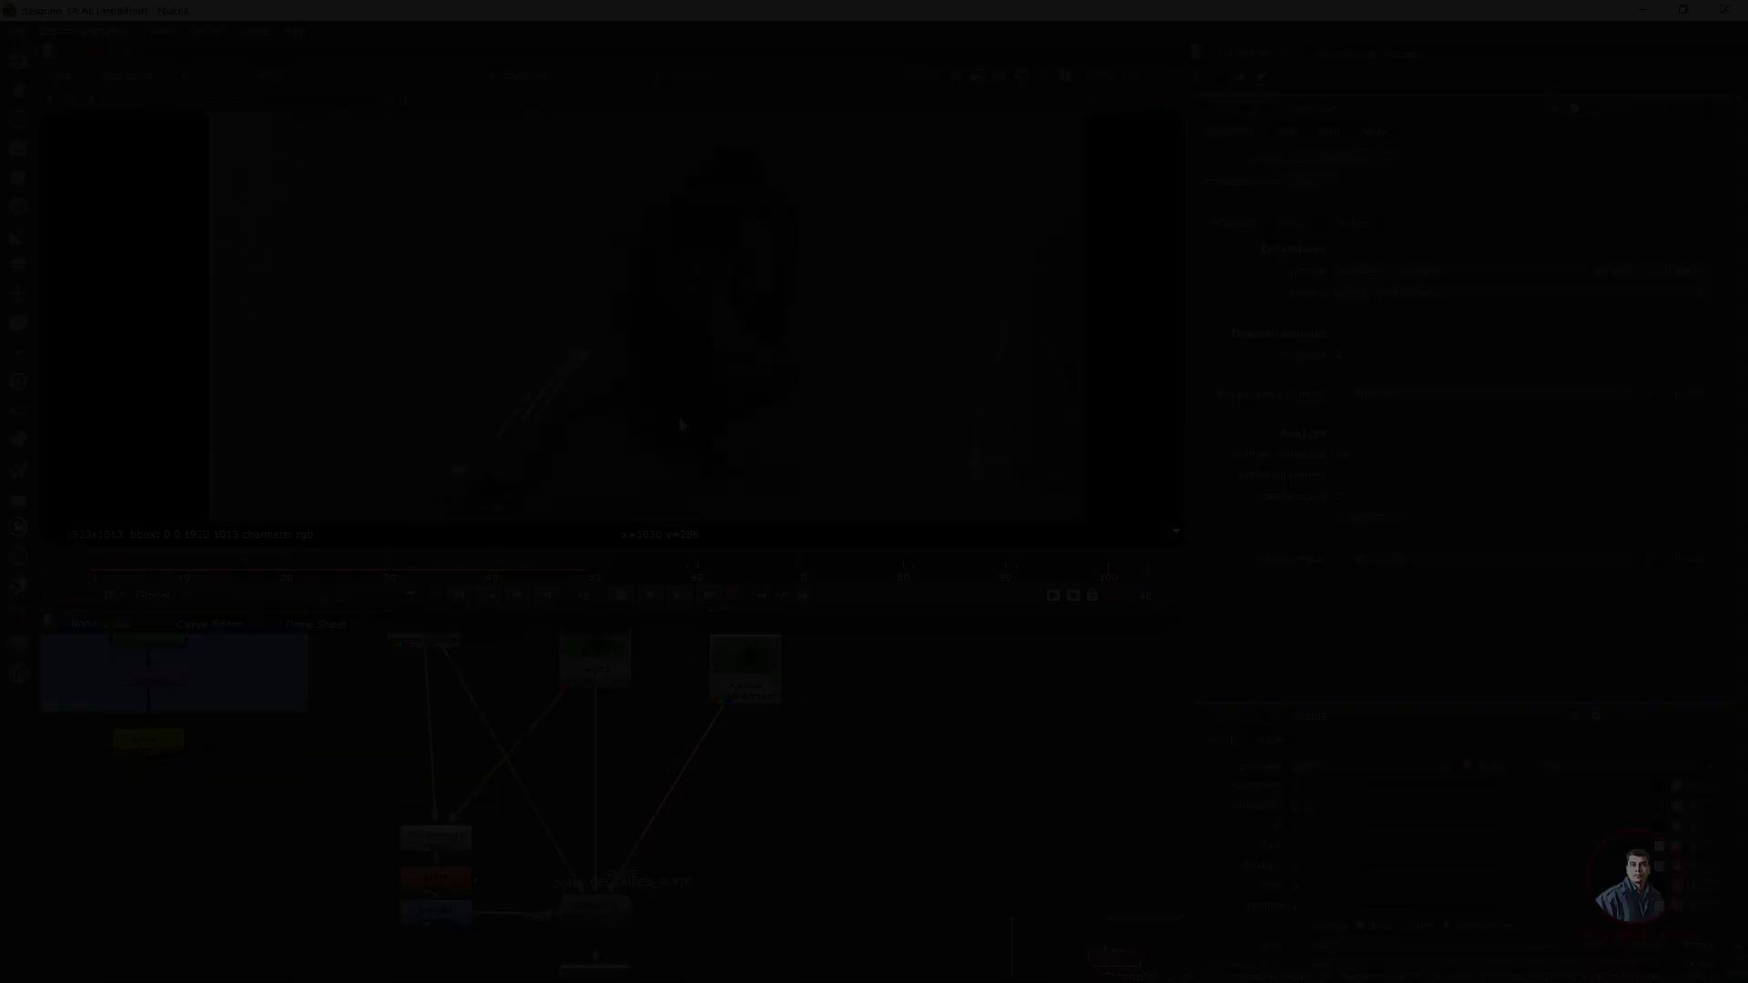